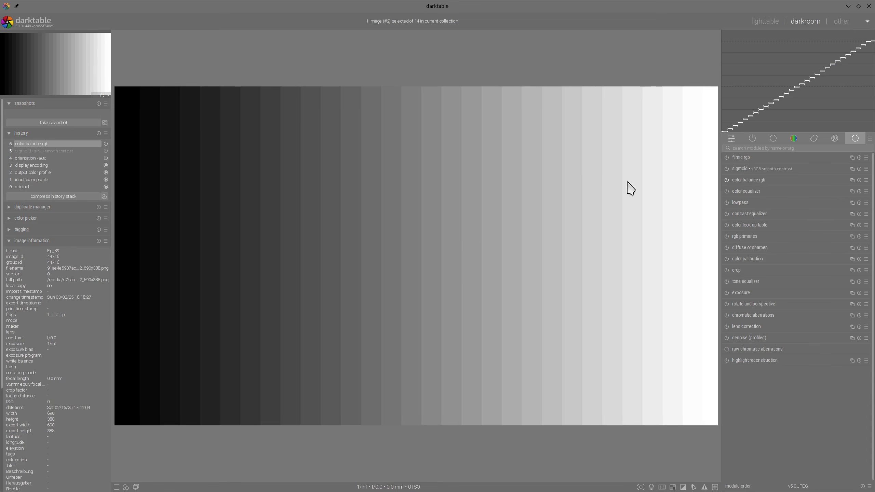
Open the color balance rgb module and examine its contrast and perceptual brilliance grading controls.
left_click(740, 179)
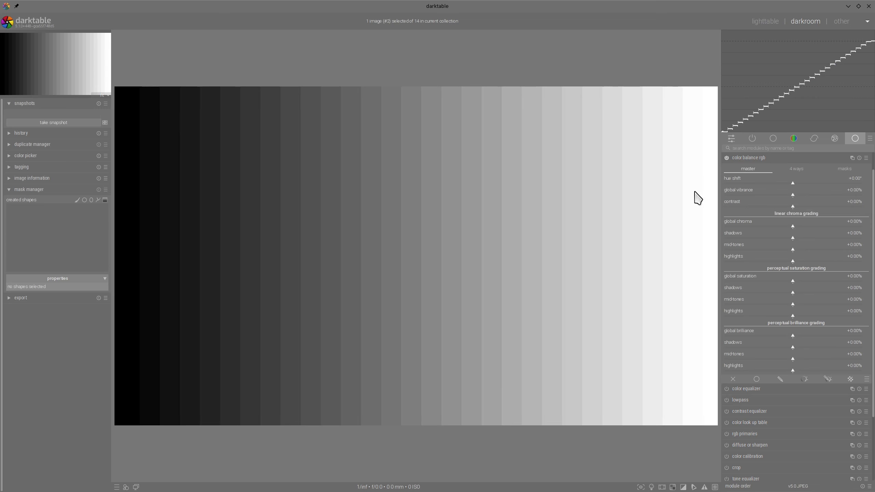
left_click(793, 203, "shift")
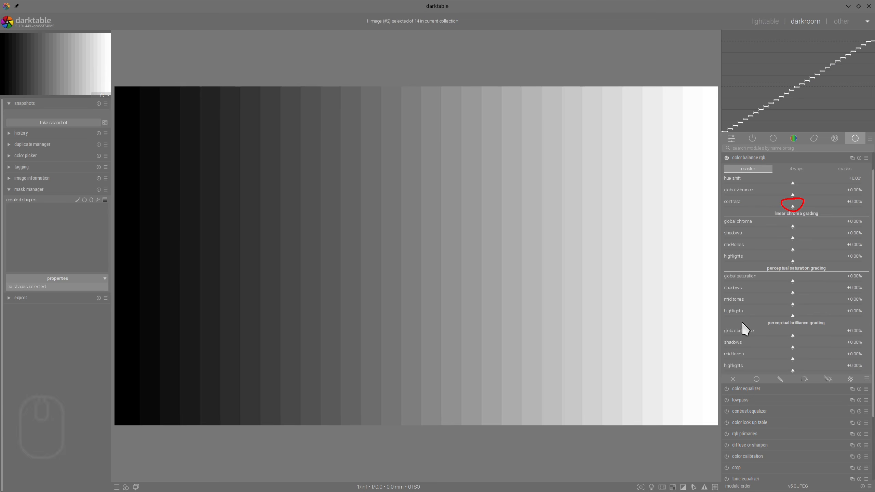
mouse_move(749, 320)
left_mouse_down()
mouse_move(827, 322)
mouse_move(847, 336)
mouse_move(832, 395)
mouse_move(768, 396)
mouse_move(752, 356)
mouse_move(757, 320)
left_mouse_up()
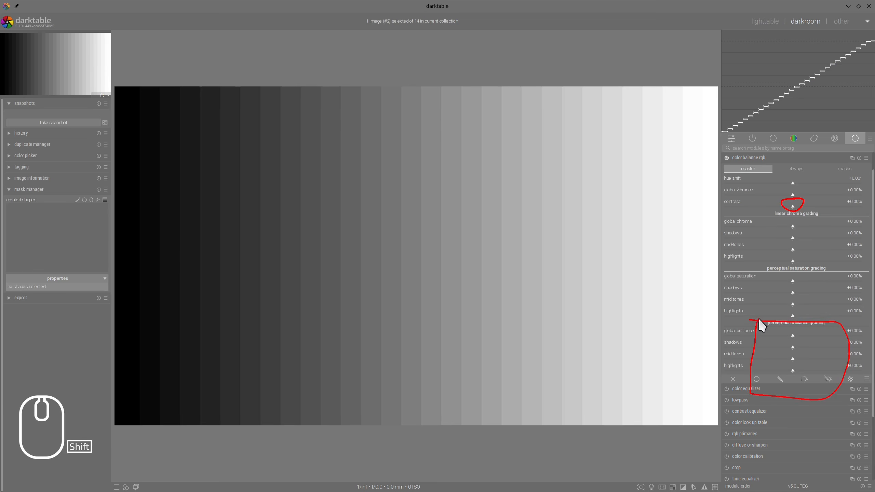
key("alt+F11")
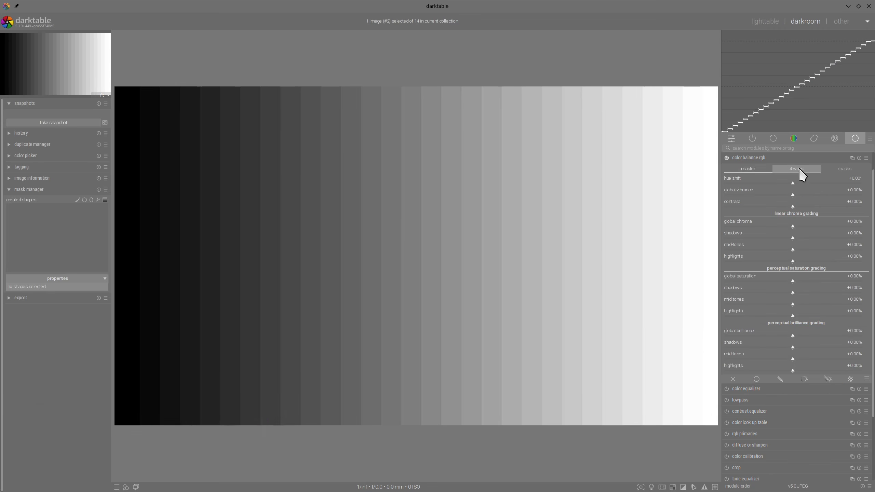
Examine the luminance controls for global offset, shadows lift, highlights gain and power, and the module's mask settings.
left_click(799, 168)
left_click_drag(799, 185, 802, 186)
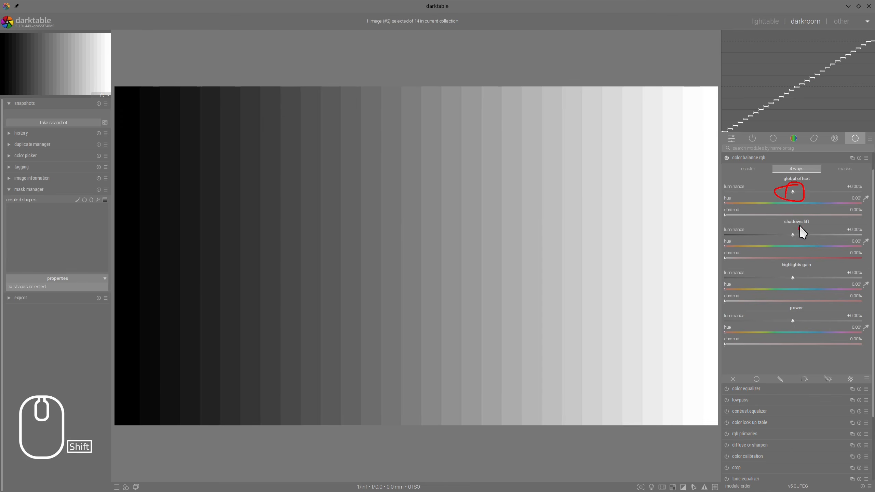
left_click_drag(789, 286, 793, 265)
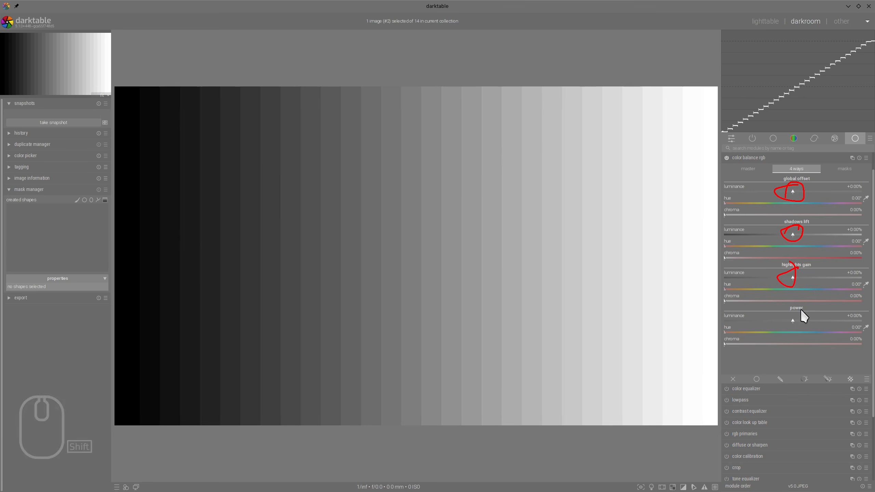
left_click_drag(800, 309, 805, 305)
key("alt+F11")
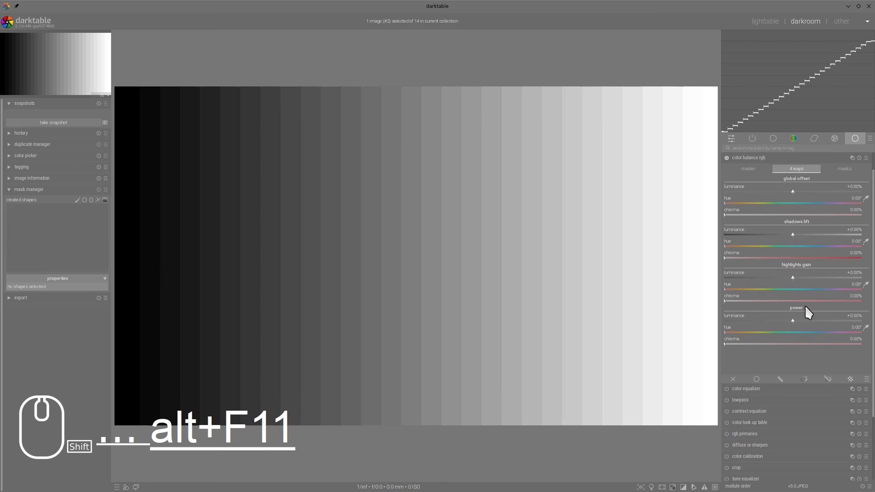
left_click(854, 168)
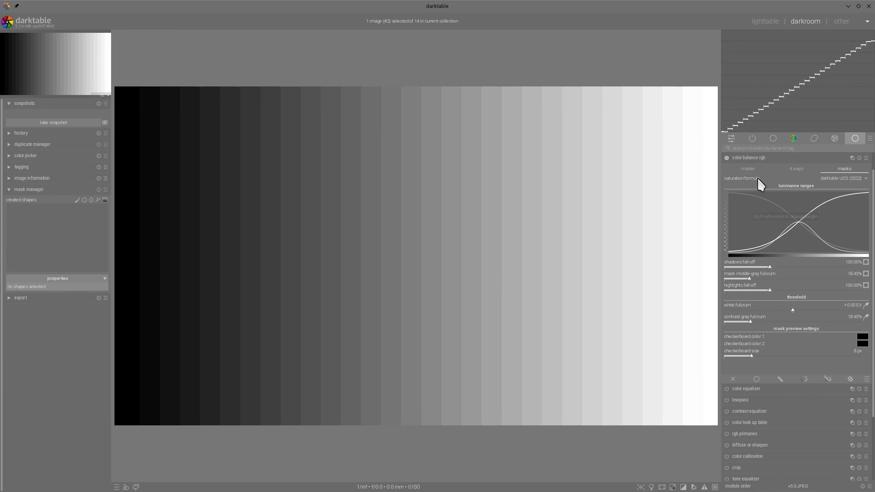
Raise the master contrast to about +28% and sample the contrast gray fulcrum from the brightest patches of the gradient.
left_click(749, 169)
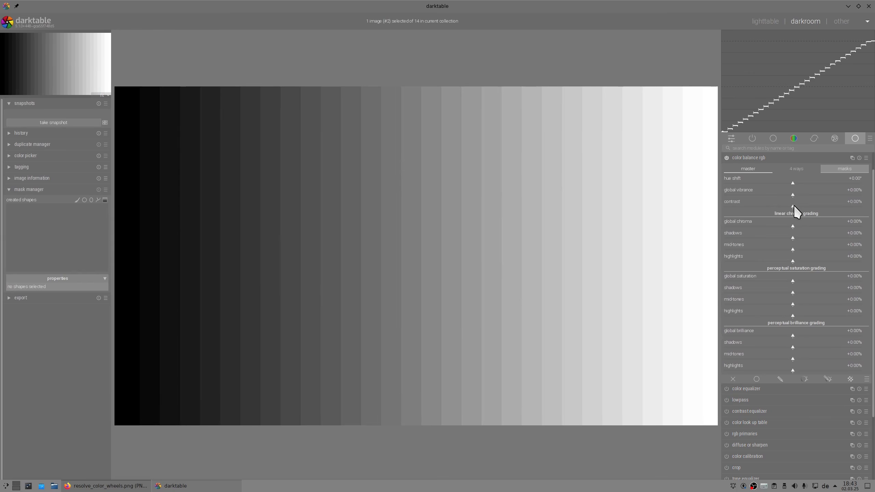
left_click_drag(794, 205, 831, 203)
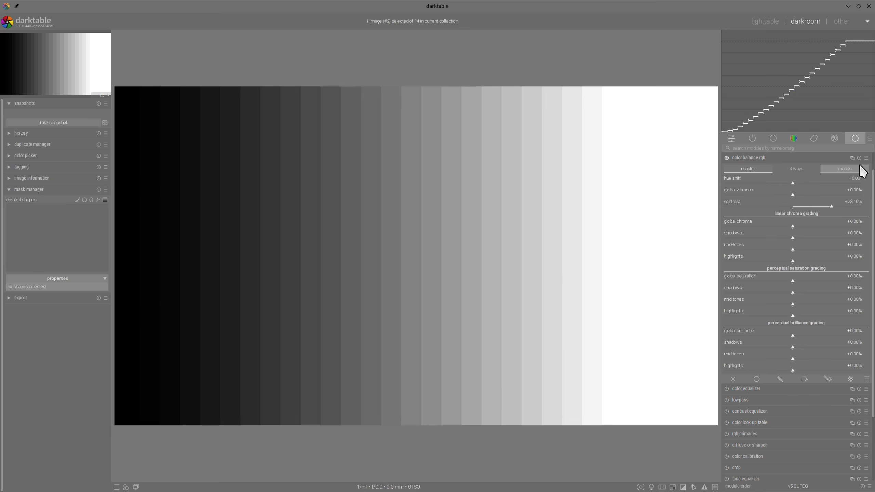
left_click(847, 168)
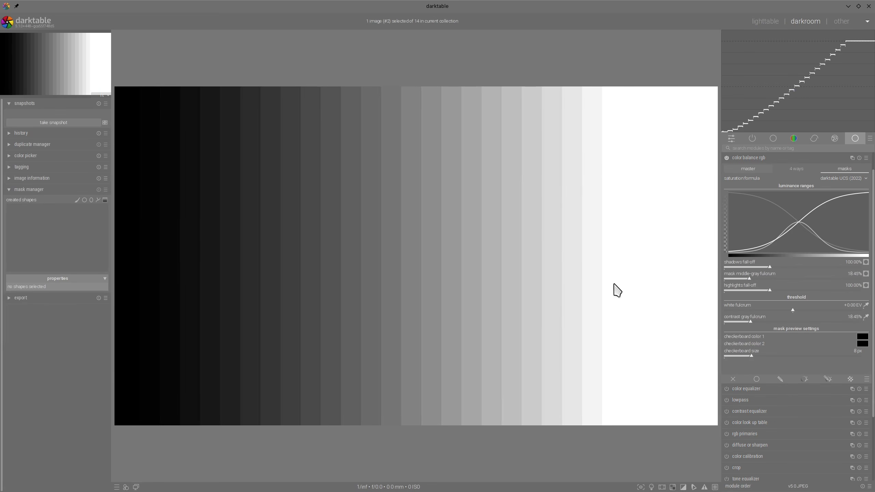
left_click(865, 317)
left_click_drag(571, 177, 715, 296)
left_click_drag(659, 184, 717, 275)
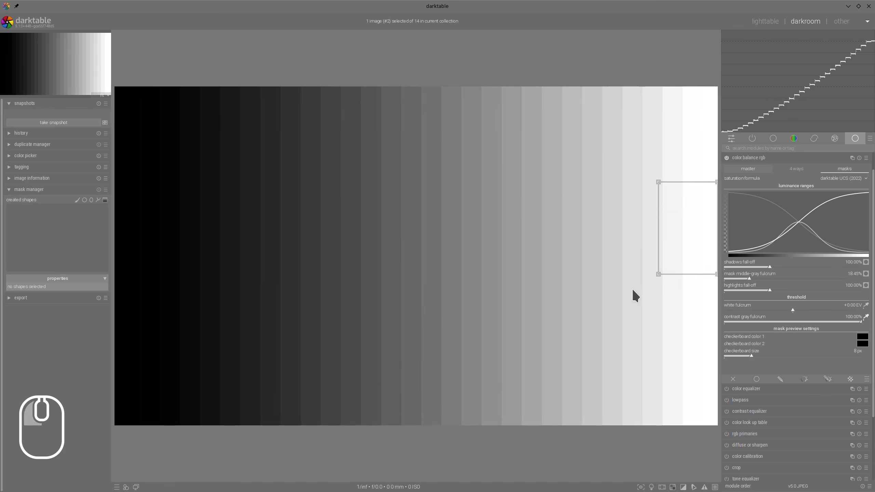
left_click_drag(630, 177, 700, 276)
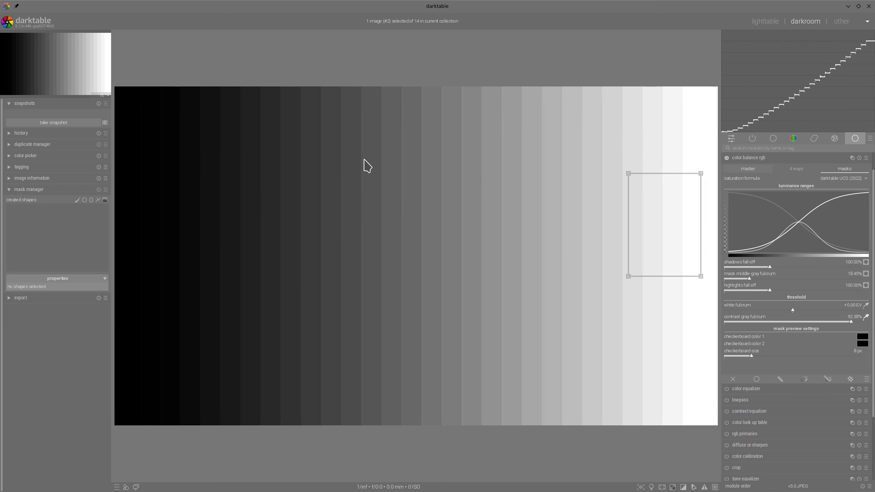
Resample the contrast gray fulcrum from the mid-gray patches and finally from the dark patches of the gradient.
left_click_drag(363, 158, 468, 321)
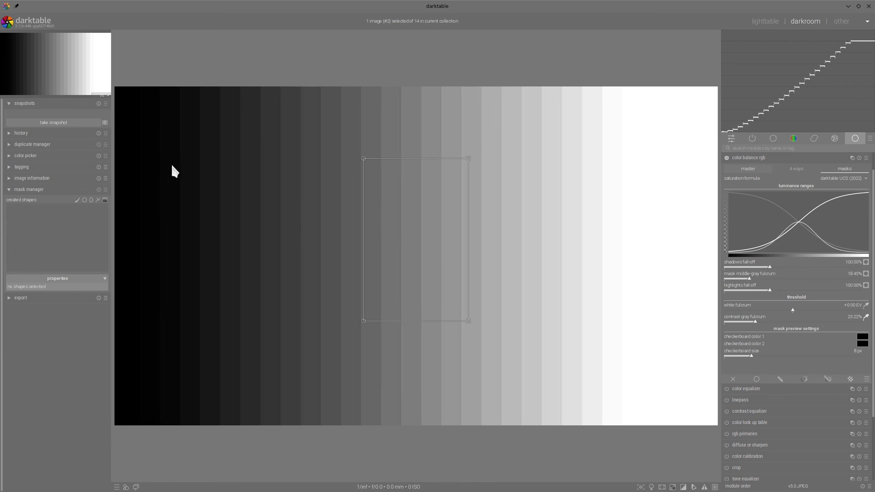
left_click_drag(159, 162, 251, 331)
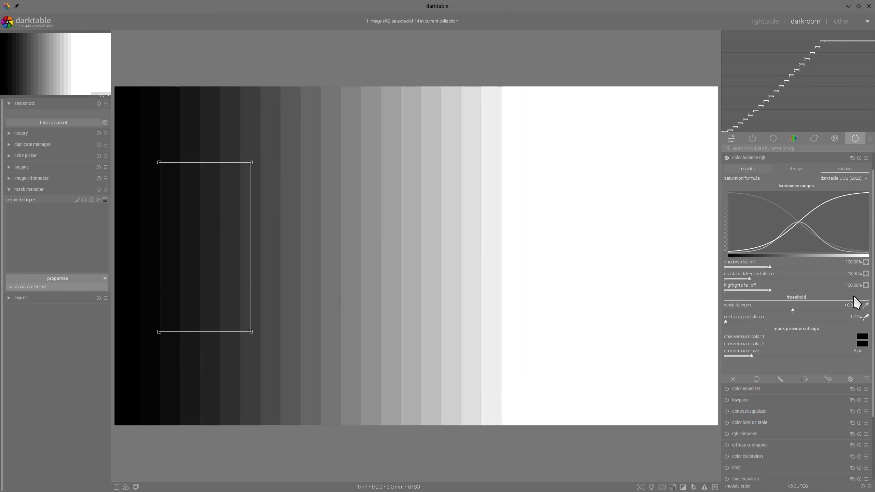
left_click(866, 317)
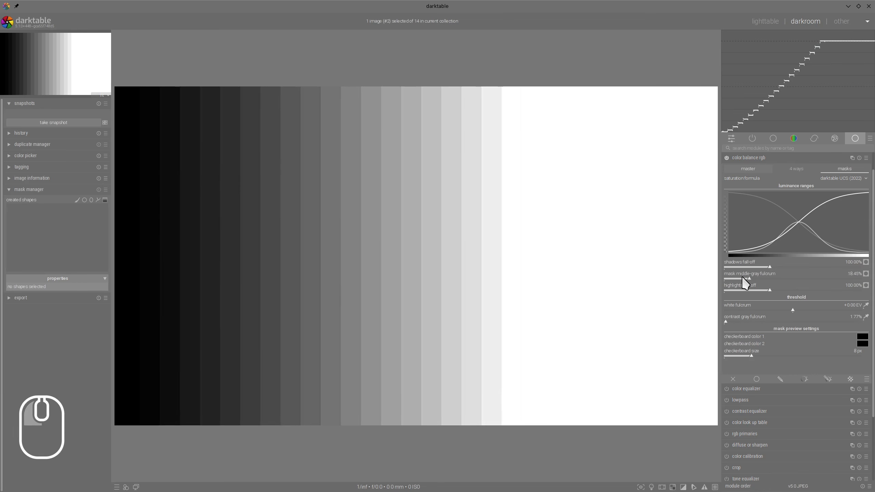
Reset the color balance rgb module to its defaults and check the threshold values in its mask settings.
left_click(748, 169)
left_click(858, 158)
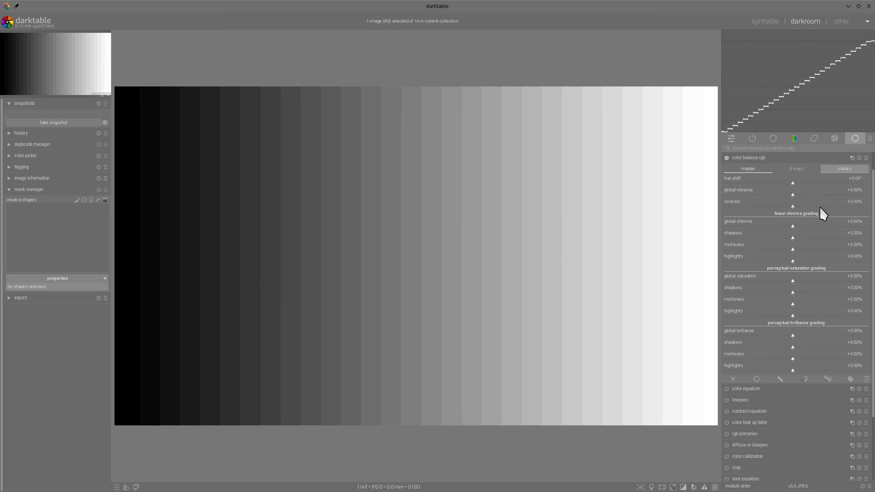
left_click(852, 170)
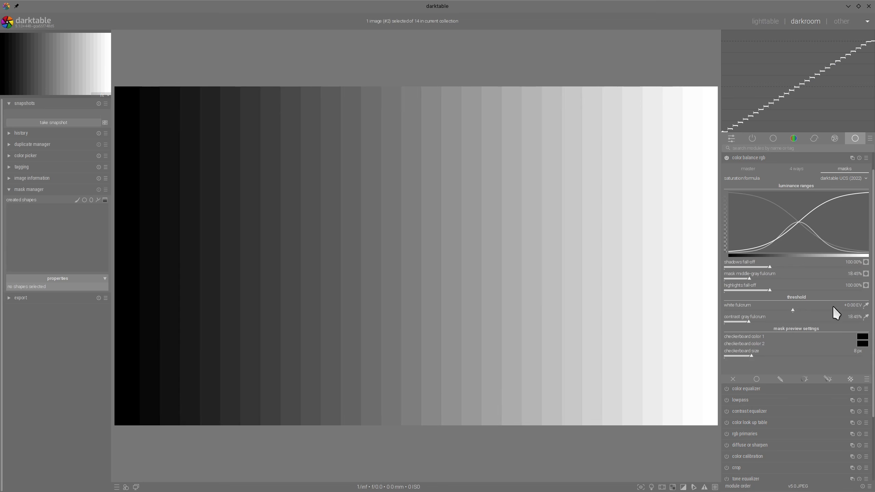
left_click(746, 168)
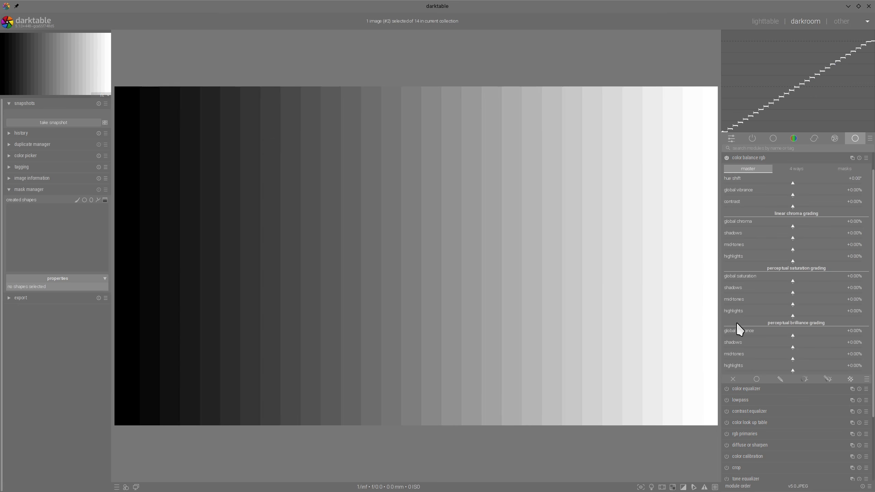
Point out the perceptual brilliance grading section and lower global brilliance to about -2%.
mouse_move(744, 323)
left_mouse_down()
mouse_move(839, 318)
mouse_move(836, 346)
left_mouse_up()
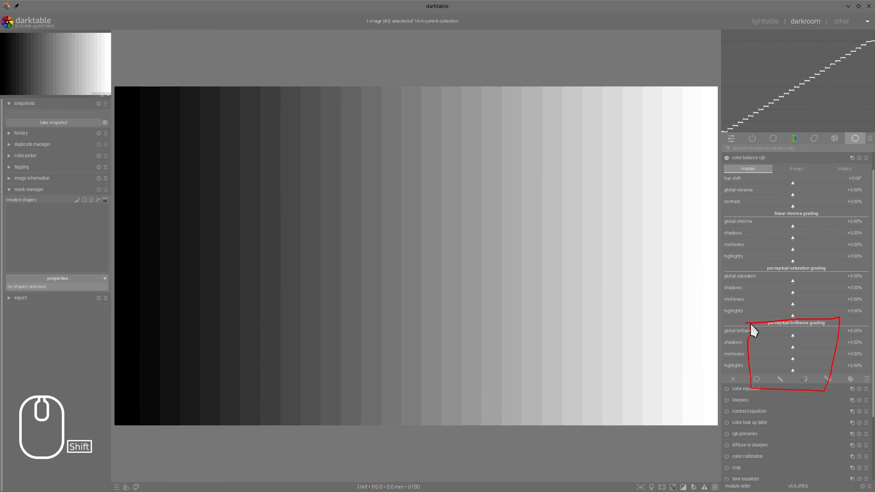
left_click_drag(751, 324, 751, 319)
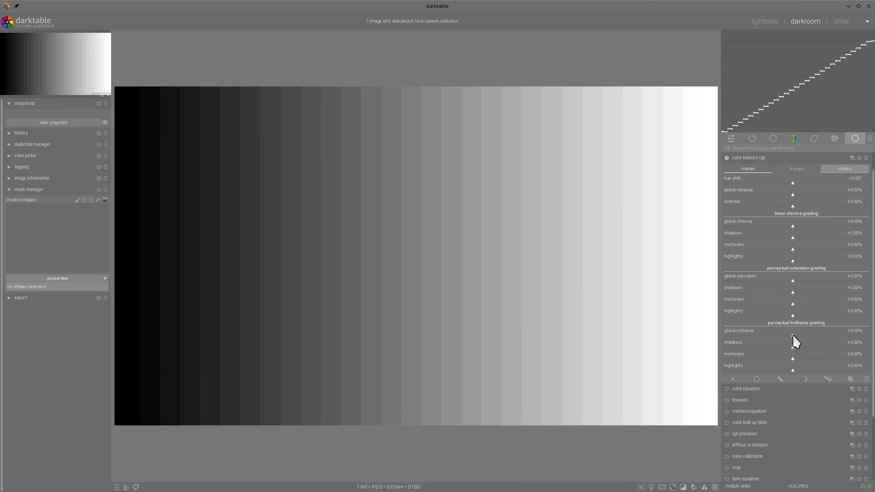
mouse_move(795, 334)
left_mouse_down()
mouse_move(829, 332)
mouse_move(764, 335)
mouse_move(793, 336)
left_mouse_up()
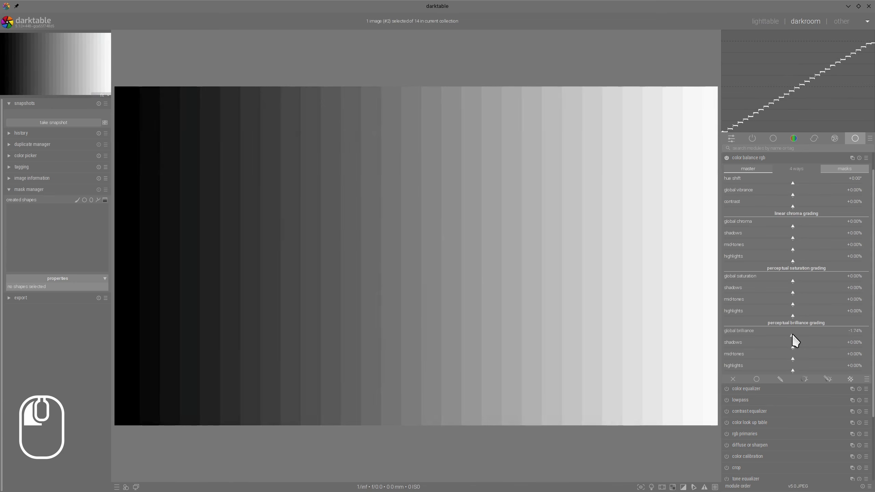
Try a small exposure reduction in the exposure module for comparison, and reset the color balance rgb module.
scroll(771, 336, "down", 5)
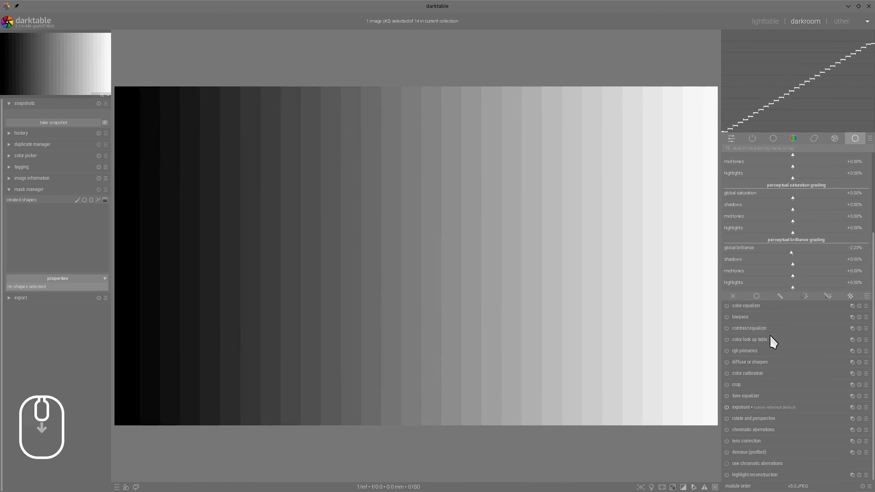
left_click(749, 406)
mouse_move(787, 324)
left_mouse_down()
mouse_move(814, 323)
mouse_move(755, 322)
mouse_move(782, 323)
left_mouse_up()
left_click(768, 292)
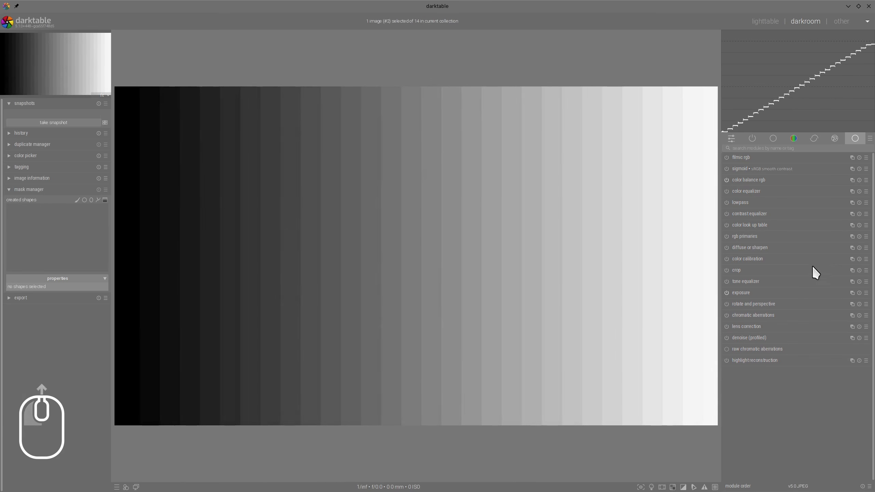
left_click(859, 158)
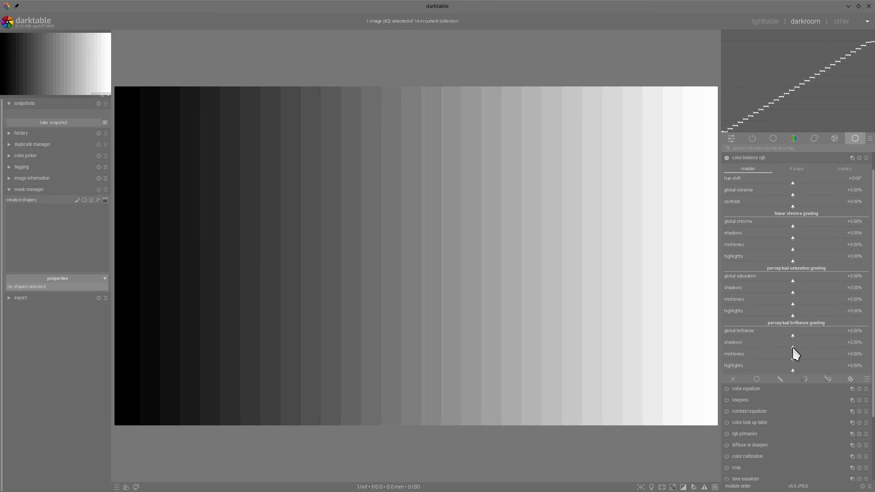
Lower the perceptual brilliance of the shadows to about -80% and examine the affected dark part of the gradient.
left_click_drag(793, 348, 736, 346)
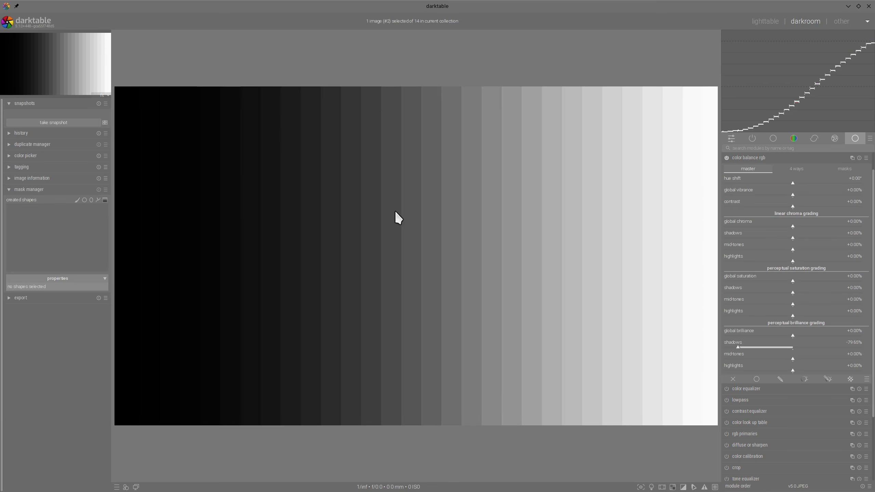
mouse_move(119, 71)
left_mouse_down()
mouse_move(531, 63)
mouse_move(518, 123)
mouse_move(514, 274)
mouse_move(522, 456)
mouse_move(422, 448)
mouse_move(117, 459)
mouse_move(115, 263)
mouse_move(132, 162)
mouse_move(116, 63)
left_mouse_up()
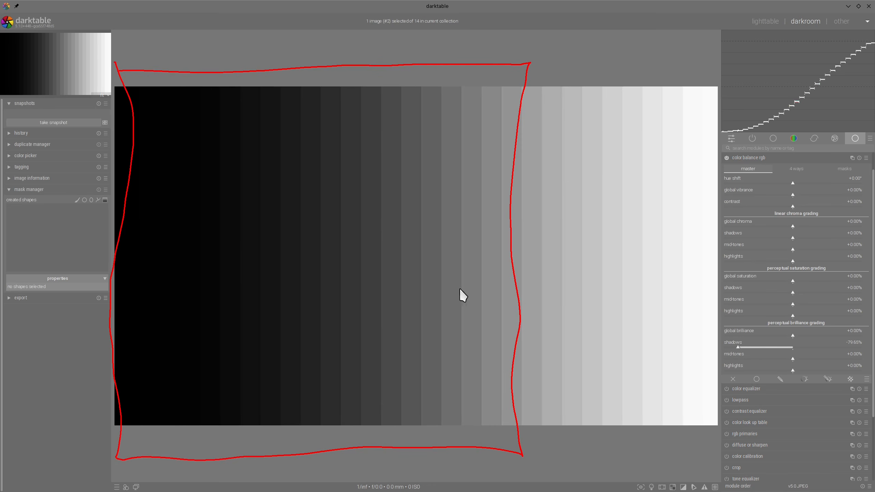
mouse_move(120, 78)
left_mouse_down()
mouse_move(197, 76)
mouse_move(202, 239)
mouse_move(174, 446)
mouse_move(131, 437)
left_mouse_up()
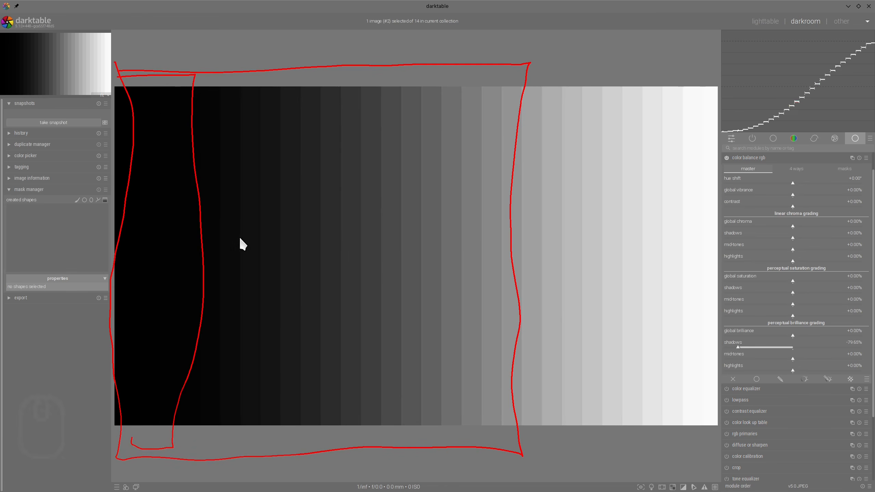
mouse_move(247, 273)
left_mouse_down("shift")
mouse_move(461, 261)
mouse_move(438, 253)
left_mouse_up("shift")
left_click_drag(295, 218, 450, 221, "shift")
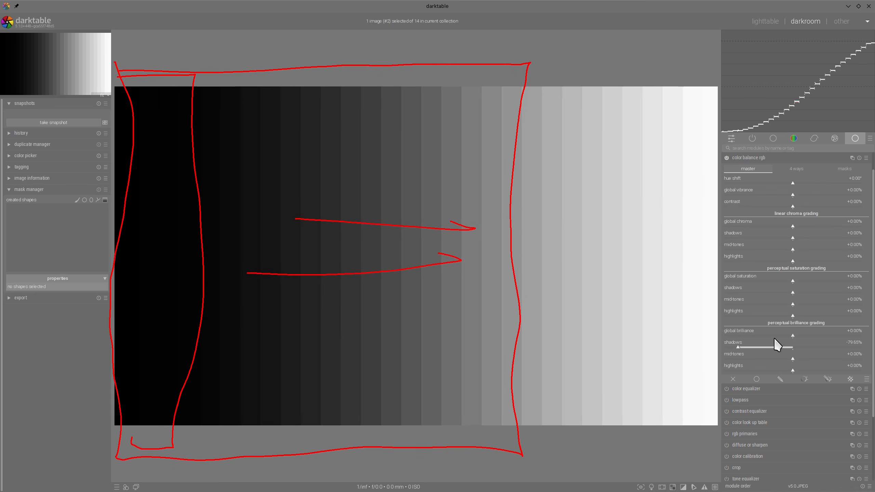
Raise the shadows brilliance to about +57% and bring it back to about +0.74%.
left_click_drag(737, 347, 832, 345)
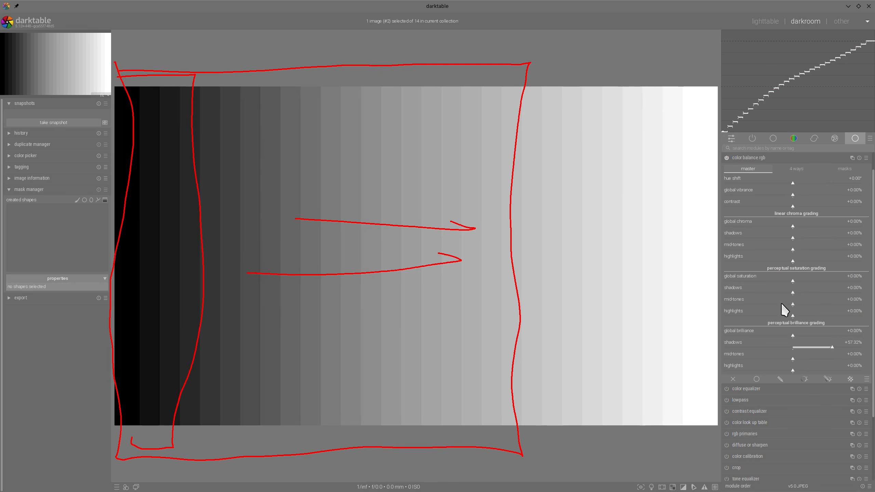
left_click(792, 345)
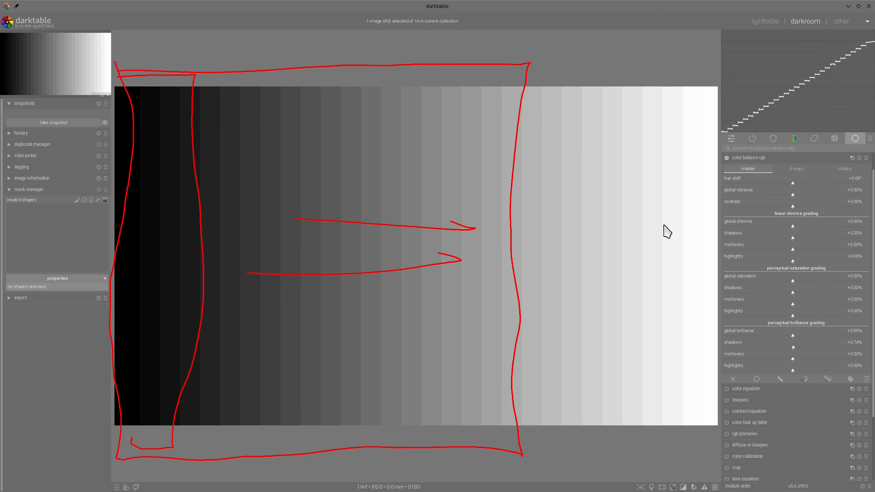
key("alt+F11")
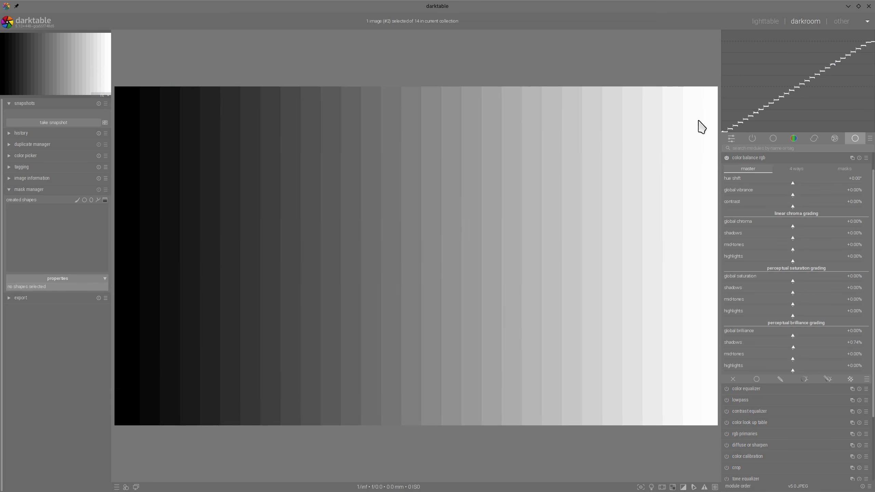
Lower the perceptual brilliance of the midtones to about -59% and examine the affected range in the histogram and gradient.
mouse_move(748, 81)
mouse_move(793, 359)
left_mouse_down()
mouse_move(833, 357)
mouse_move(729, 357)
mouse_move(823, 357)
mouse_move(752, 352)
left_mouse_up()
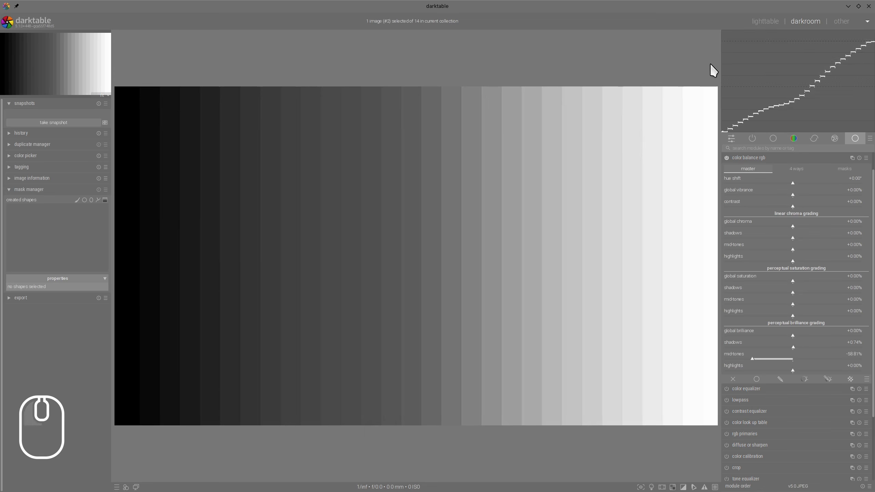
mouse_move(709, 63)
left_mouse_down()
mouse_move(873, 64)
mouse_move(864, 105)
mouse_move(712, 97)
mouse_move(710, 64)
left_mouse_up()
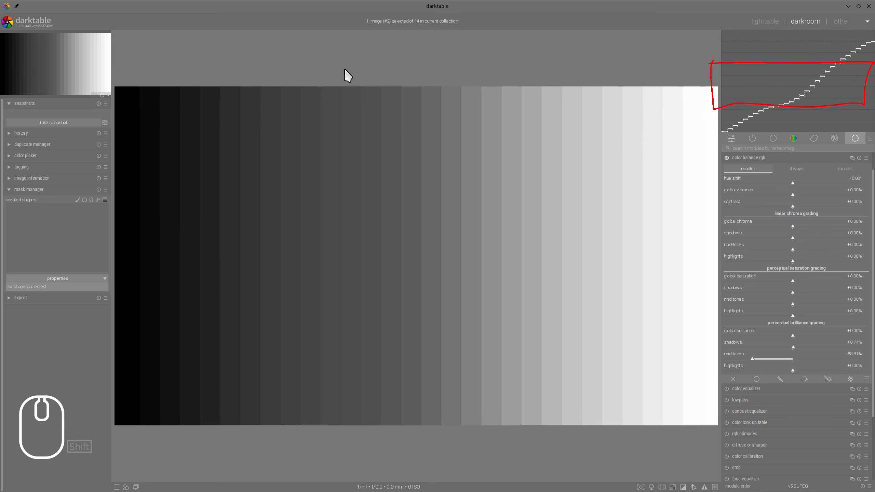
mouse_move(344, 67)
left_mouse_down()
mouse_move(532, 258)
mouse_move(536, 449)
mouse_move(314, 442)
mouse_move(289, 343)
mouse_move(322, 62)
left_mouse_up()
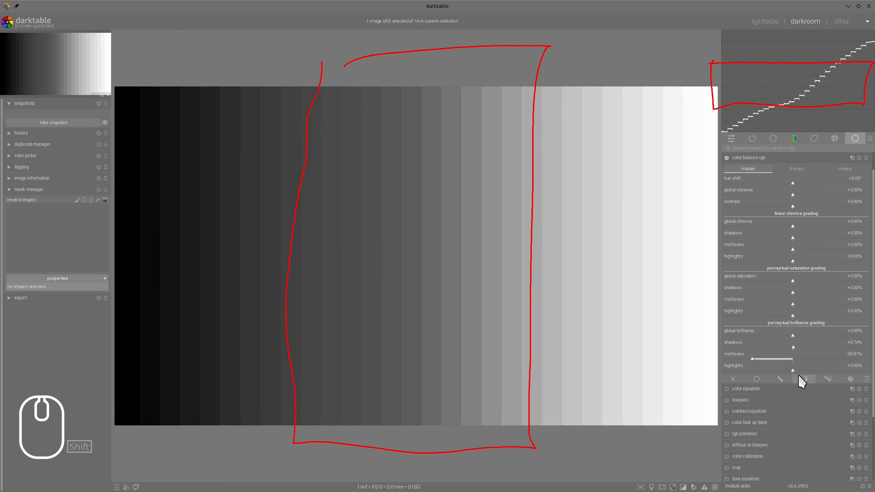
Raise the perceptual brilliance of the midtones to about +67% and bring it back to about -0.25%.
left_click_drag(751, 362, 820, 359)
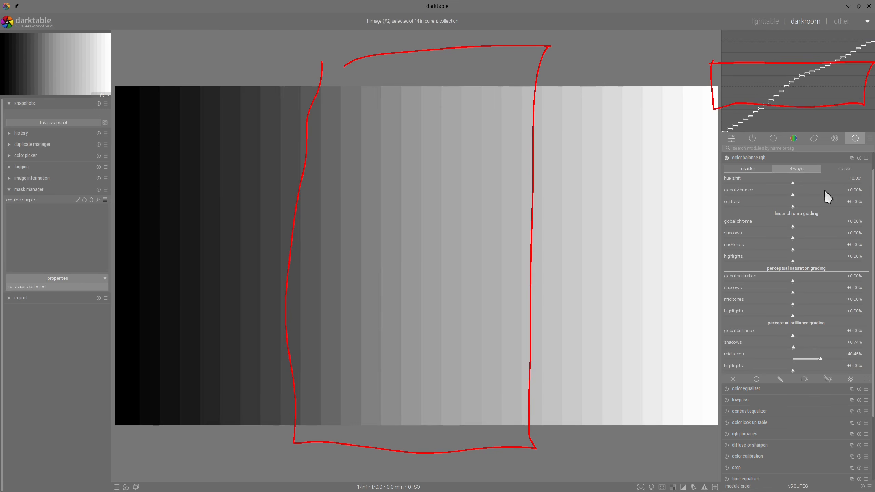
left_click_drag(822, 358, 839, 356)
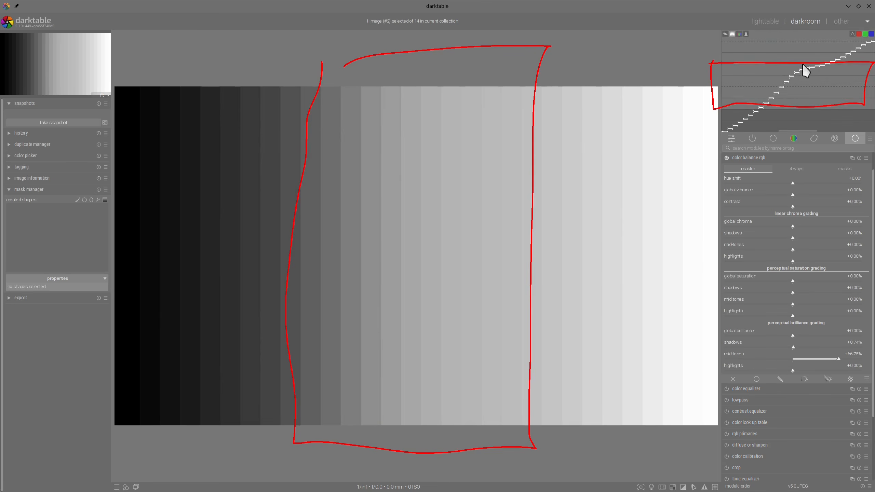
left_click_drag(838, 357, 795, 360)
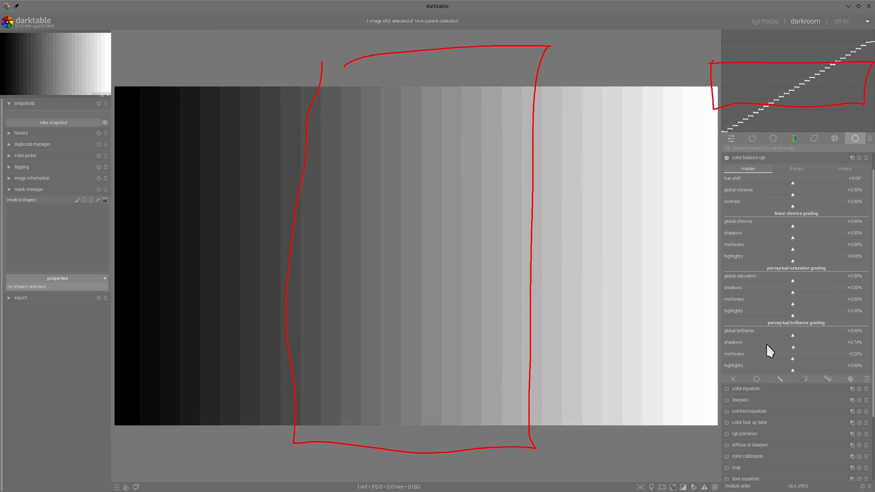
mouse_move(771, 64)
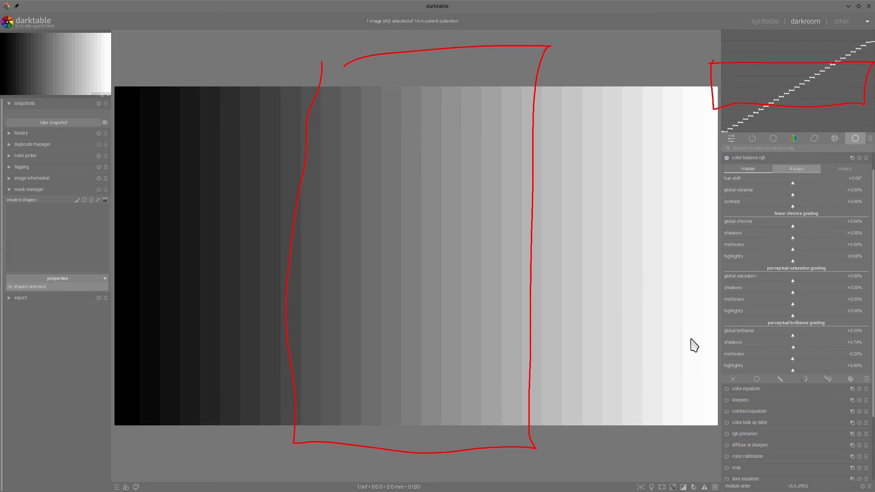
key("shift")
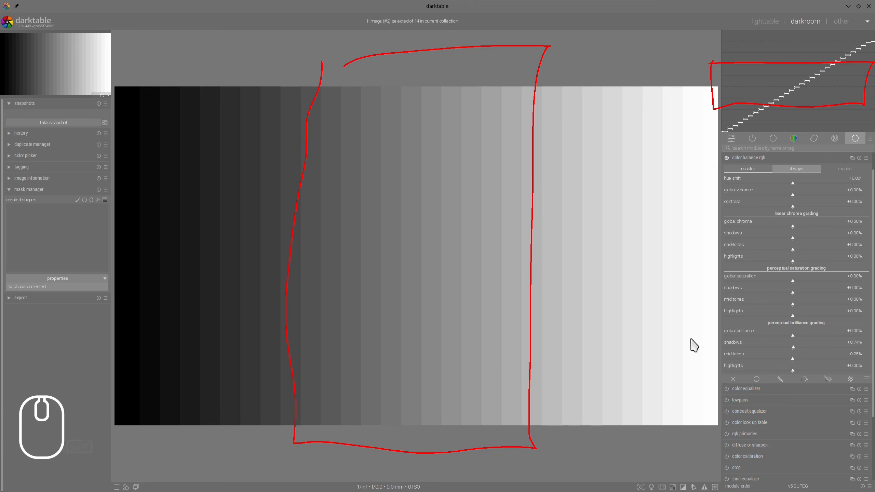
key("alt+F11")
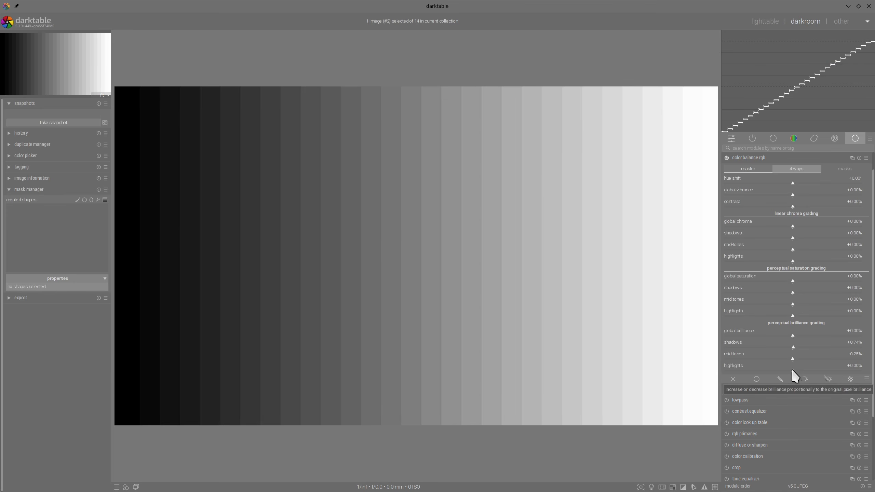
Raise the perceptual brilliance of the highlights to about +61% and examine the affected range in the histogram and gradient.
left_click_drag(792, 370, 830, 371)
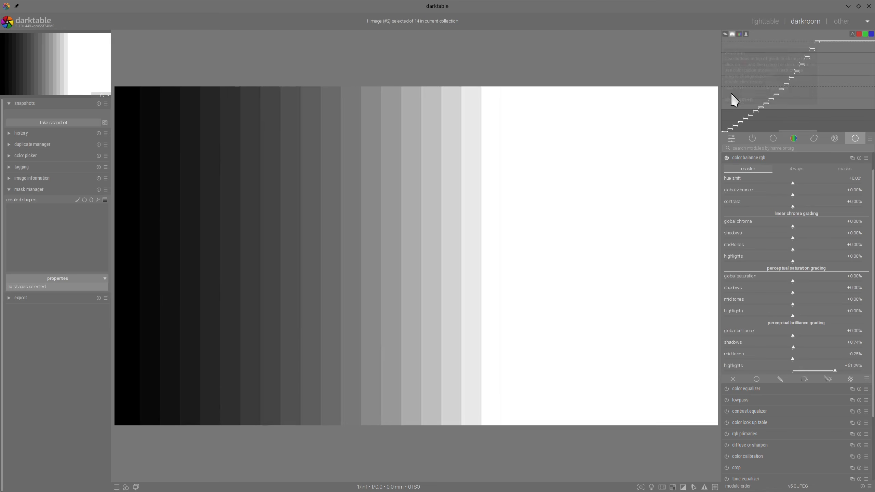
left_click_drag(720, 109, 874, 109)
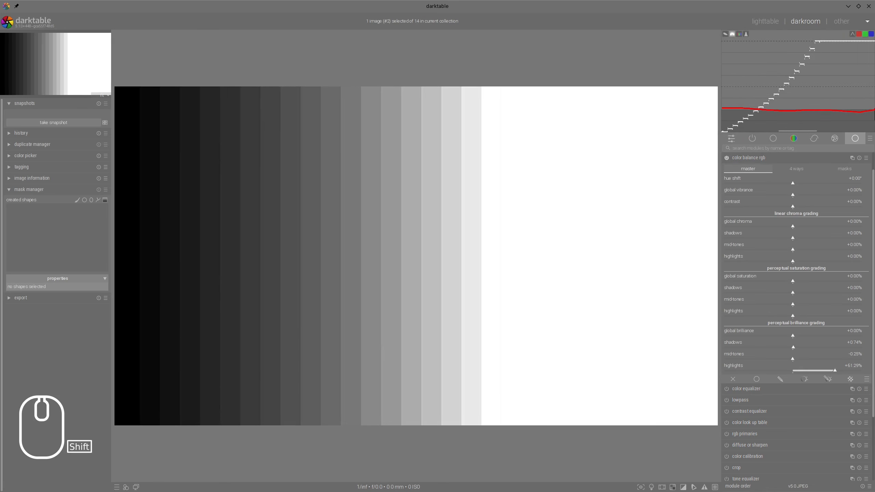
mouse_move(725, 39)
left_mouse_down()
mouse_move(870, 37)
mouse_move(874, 68)
left_mouse_up()
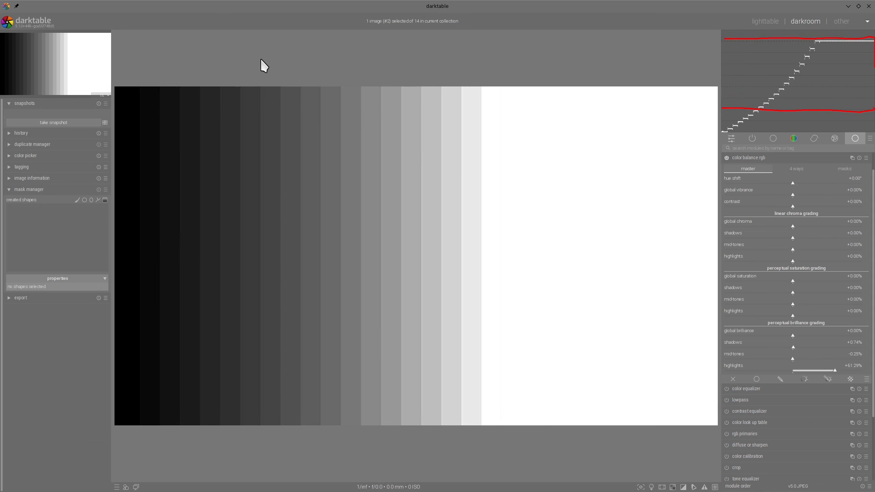
mouse_move(255, 63)
left_mouse_down()
mouse_move(555, 87)
mouse_move(717, 73)
mouse_move(731, 134)
mouse_move(732, 240)
mouse_move(715, 451)
mouse_move(553, 433)
mouse_move(228, 446)
mouse_move(262, 61)
left_mouse_up()
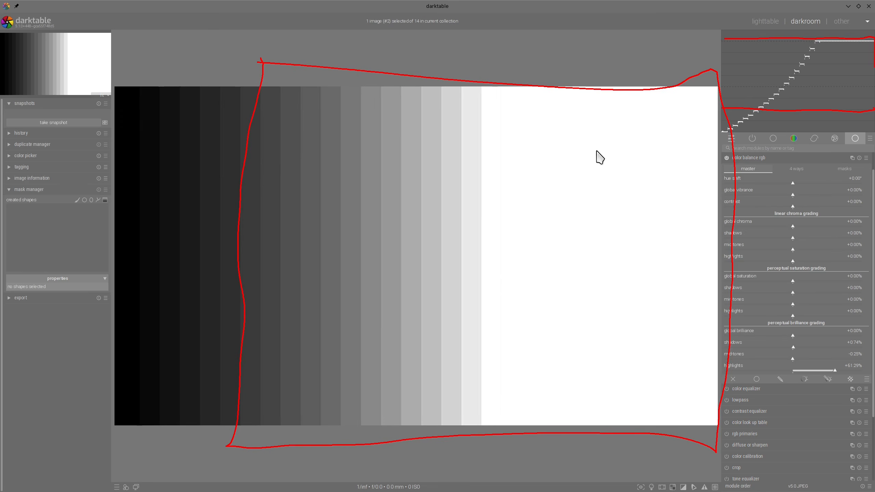
Lower the highlights brilliance to about -39% and reset the color balance rgb module.
left_click_drag(834, 369, 766, 369)
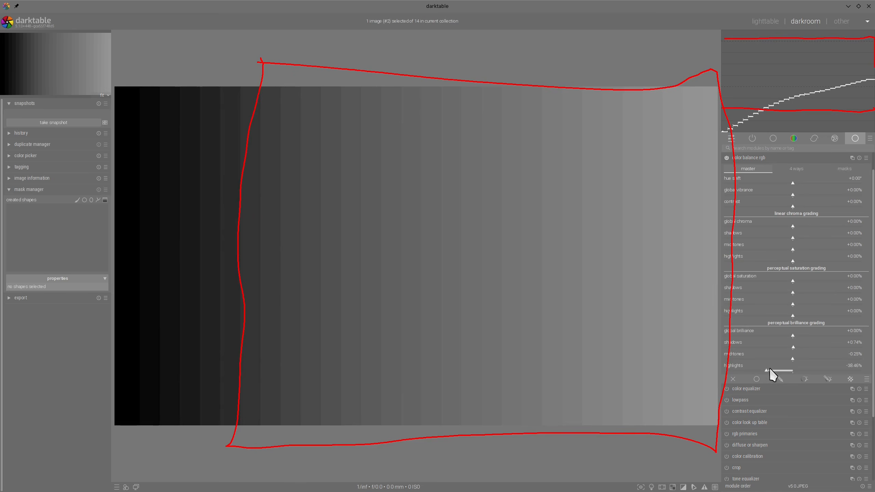
mouse_move(772, 370)
left_mouse_down()
mouse_move(829, 366)
mouse_move(767, 367)
left_mouse_up()
key("alt+F11")
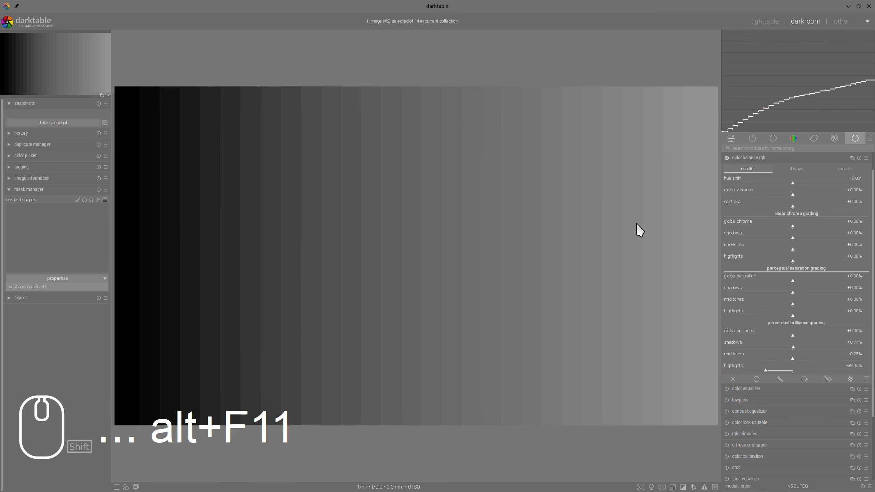
left_click(859, 158)
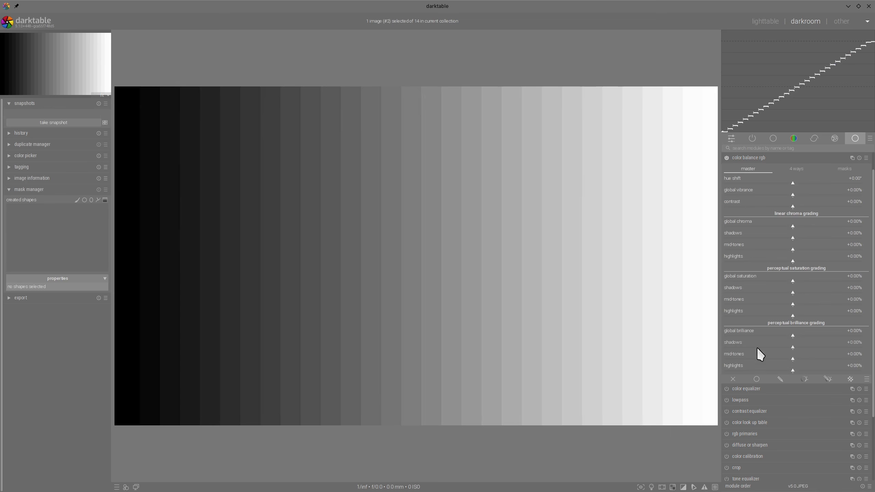
With the shadows brilliance lowered to about -56%, try a shadows fall-off of about 289%, and reset the color balance rgb module.
mouse_move(789, 113)
left_click_drag(792, 347, 755, 347)
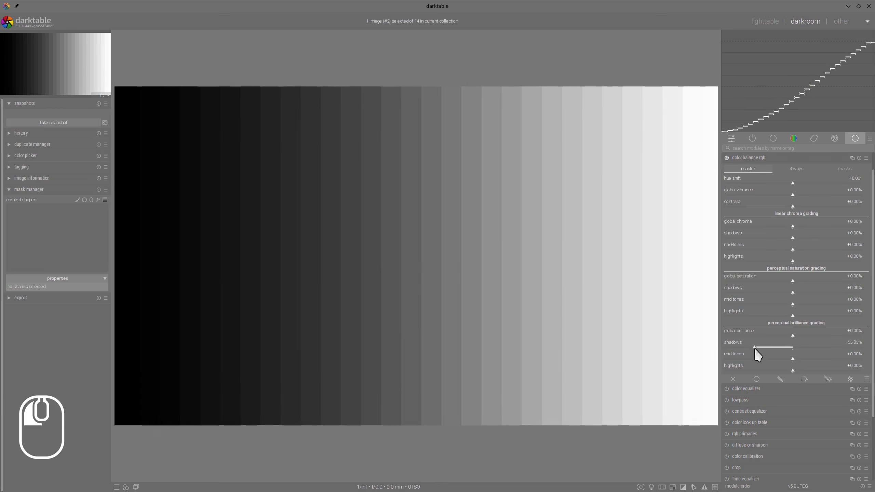
left_click(840, 170)
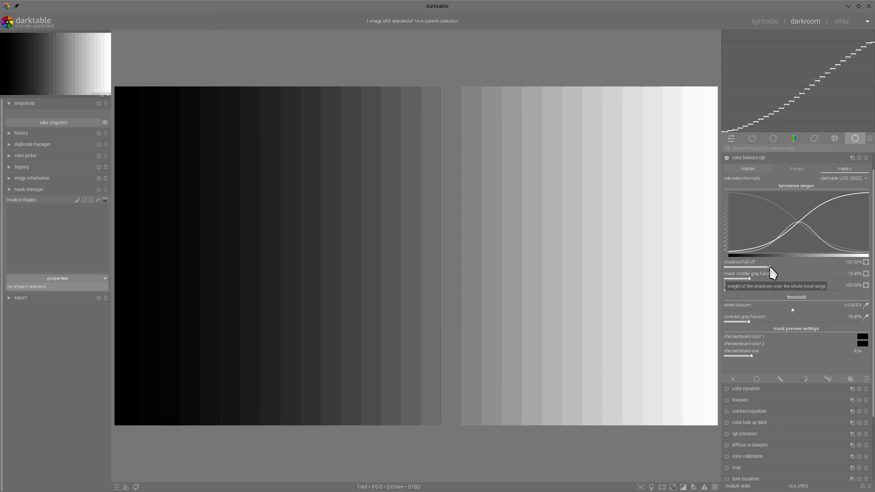
left_click_drag(771, 267, 848, 272)
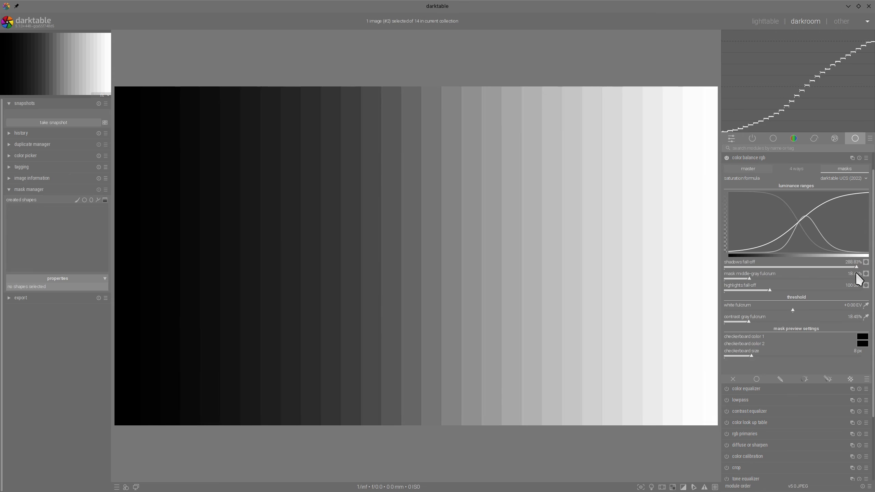
left_click_drag(855, 268, 782, 267)
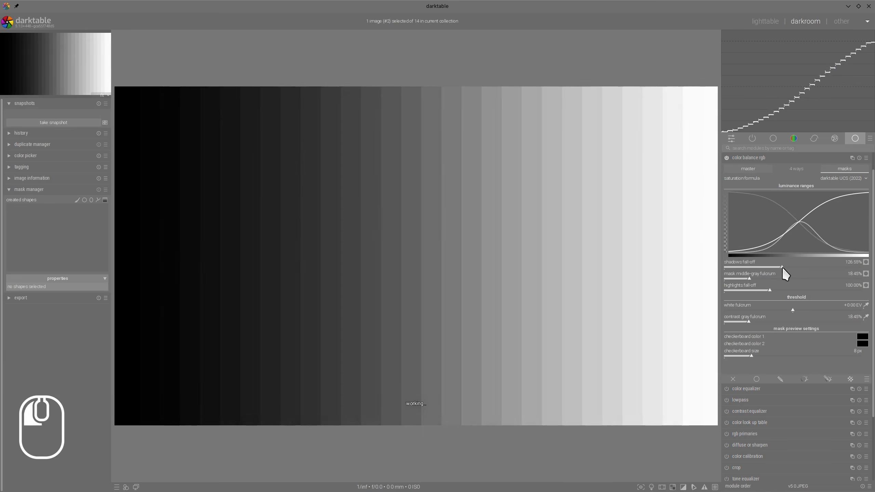
left_click(859, 158)
With the highlights brilliance raised to about +49%, try a highlights fall-off of 300%, and reset the color balance rgb module.
left_click(748, 168)
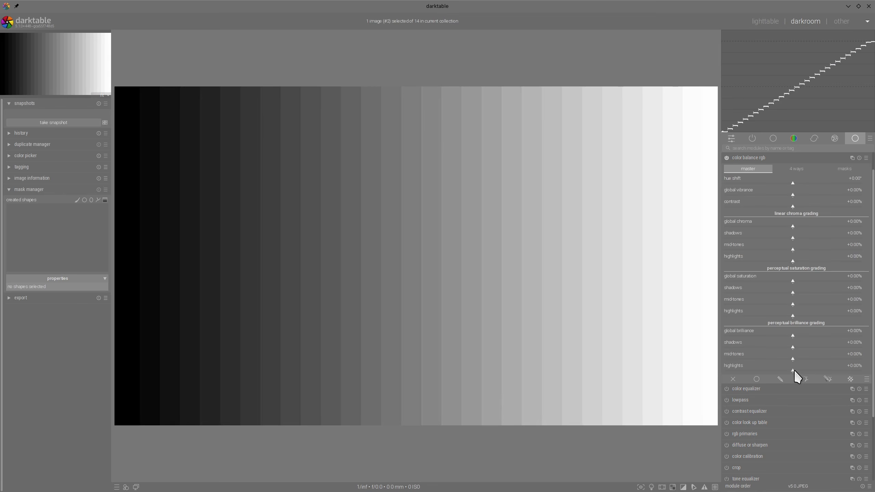
left_click_drag(794, 369, 827, 369)
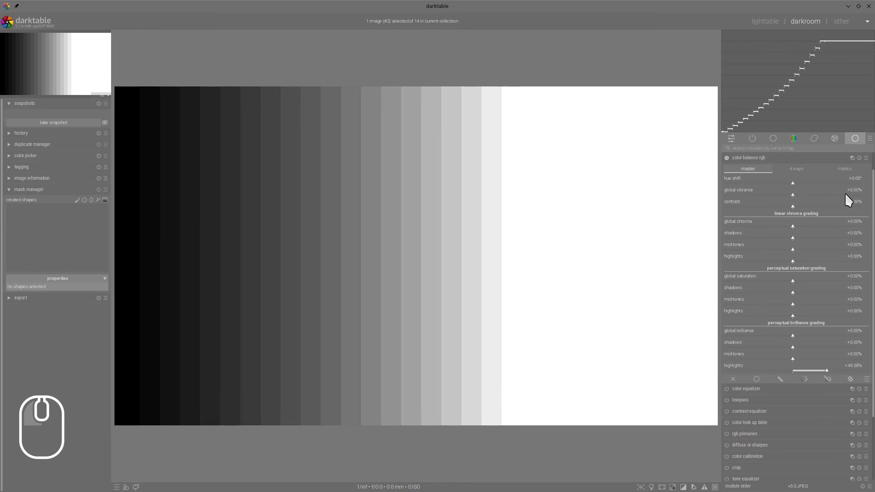
left_click(846, 169)
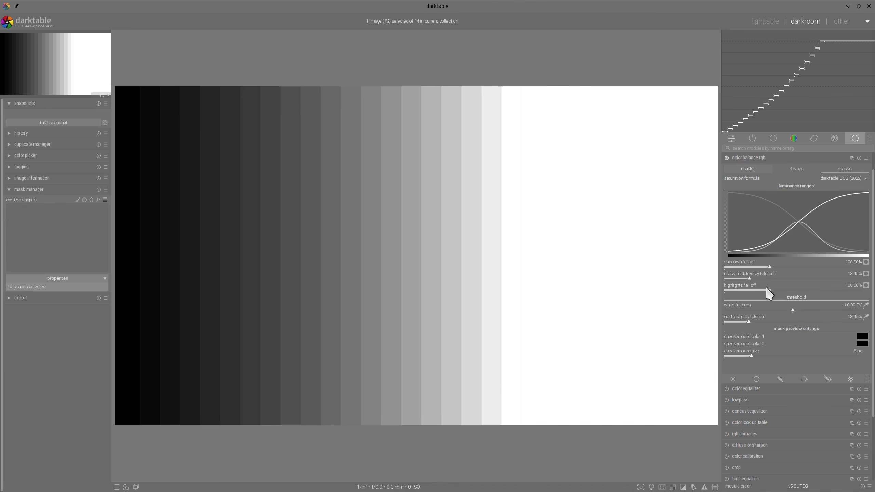
left_click_drag(769, 289, 867, 297)
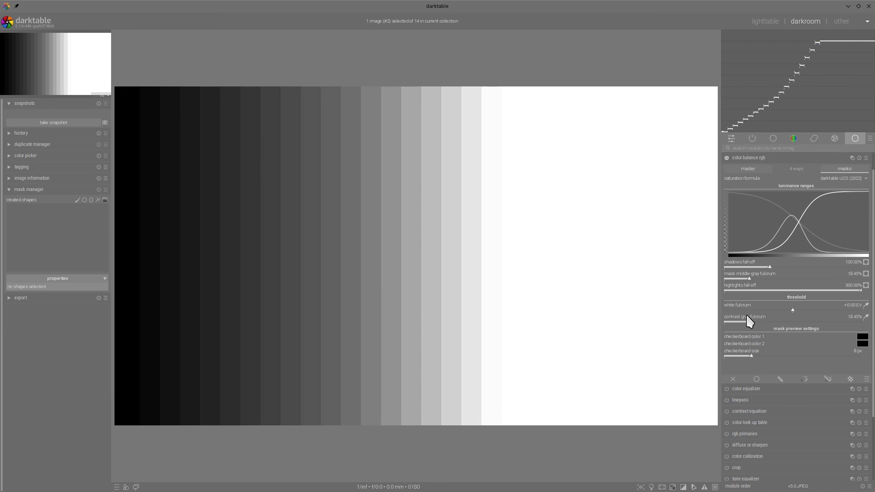
left_click_drag(861, 289, 771, 289)
left_click(859, 158)
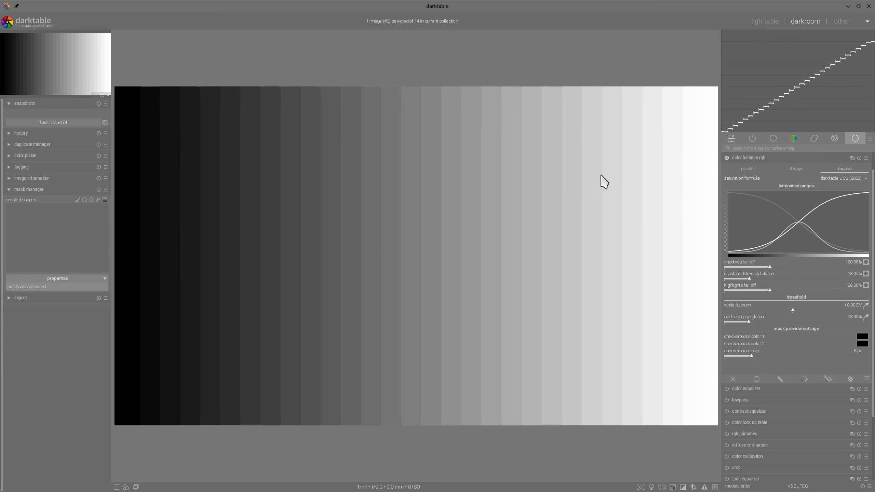
With the shadows brilliance lowered to about -73%, try a mask middle-gray fulcrum of about 5.5%, and reset the color balance rgb module.
left_click(744, 169)
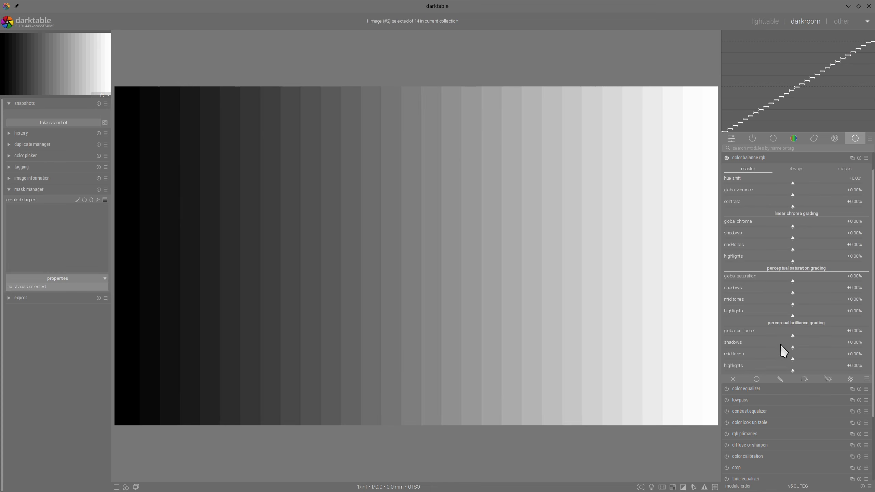
left_click_drag(791, 347, 743, 347)
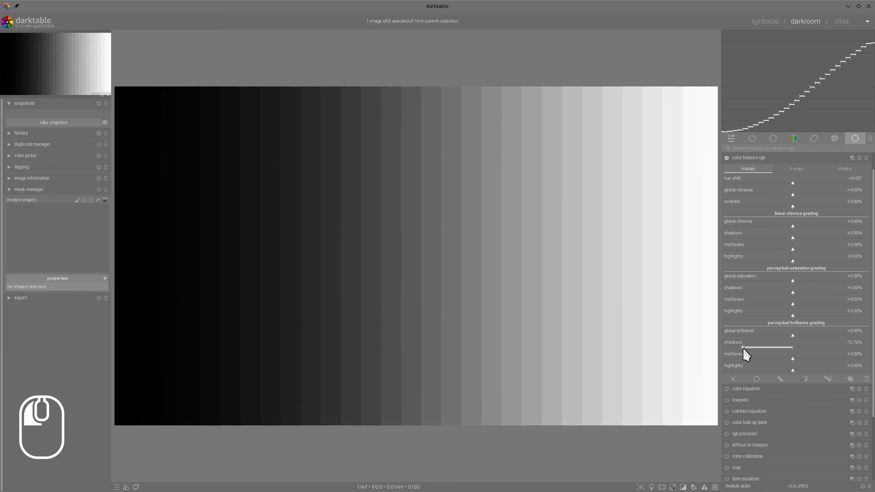
left_click(841, 171)
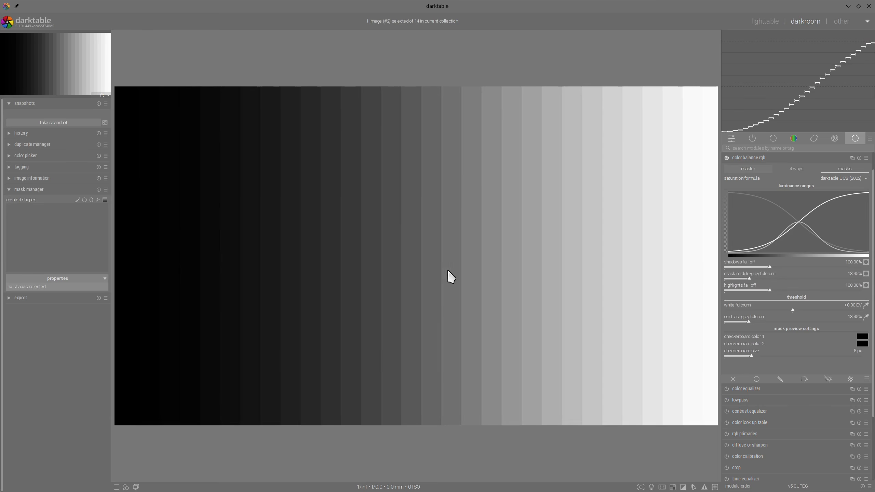
left_click(744, 168)
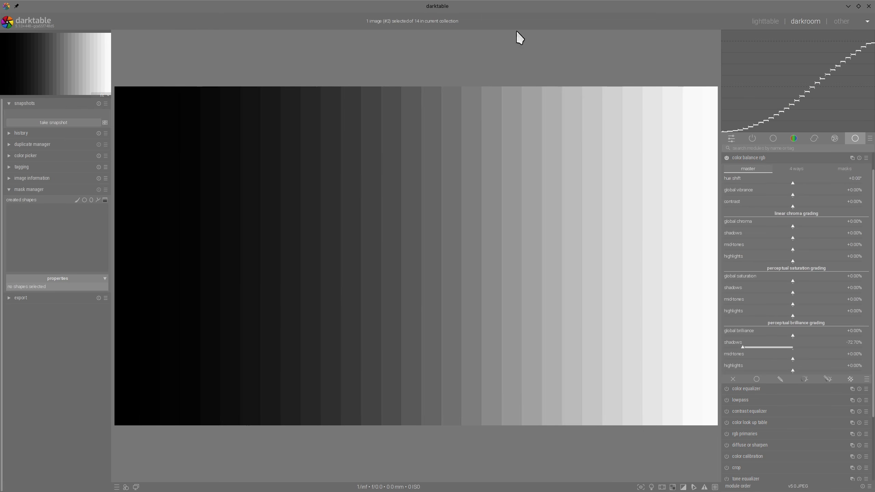
left_click(843, 168)
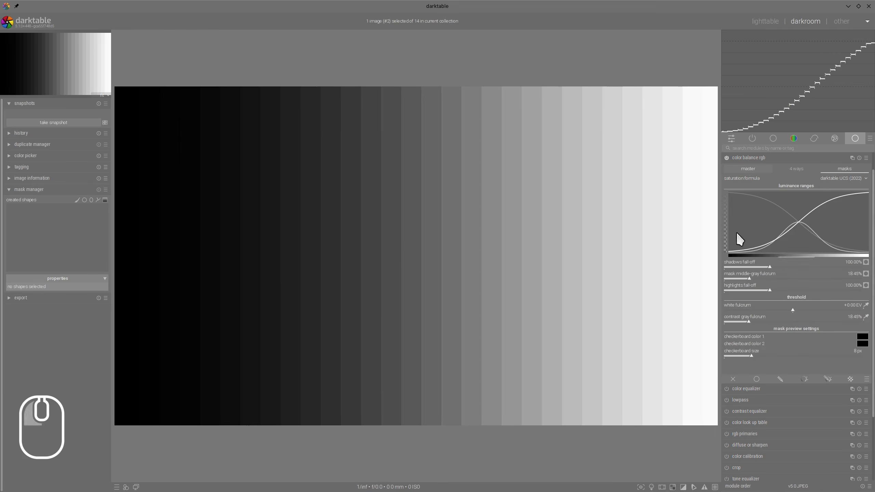
mouse_move(750, 278)
left_mouse_down()
mouse_move(821, 279)
mouse_move(732, 275)
mouse_move(835, 279)
mouse_move(733, 278)
left_mouse_up()
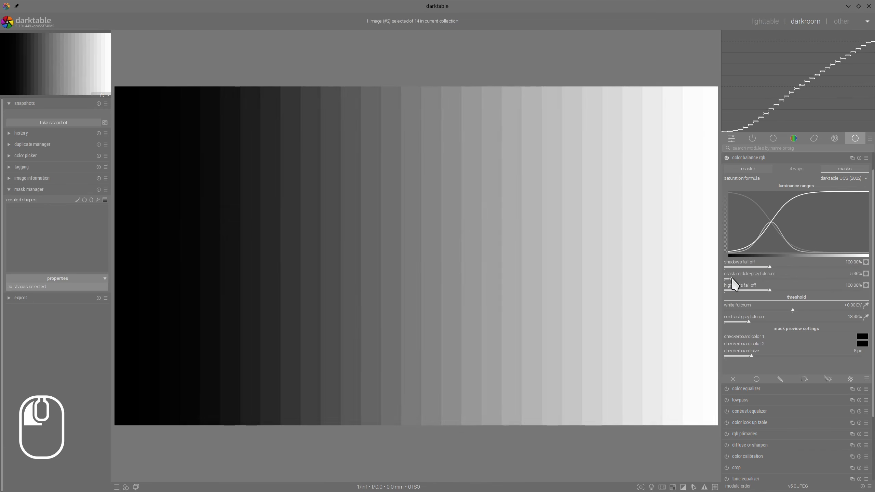
left_click(858, 158)
Lower the perceptual brilliance of the shadows to about -81% and examine the middle tones of the gradient.
left_click(759, 170)
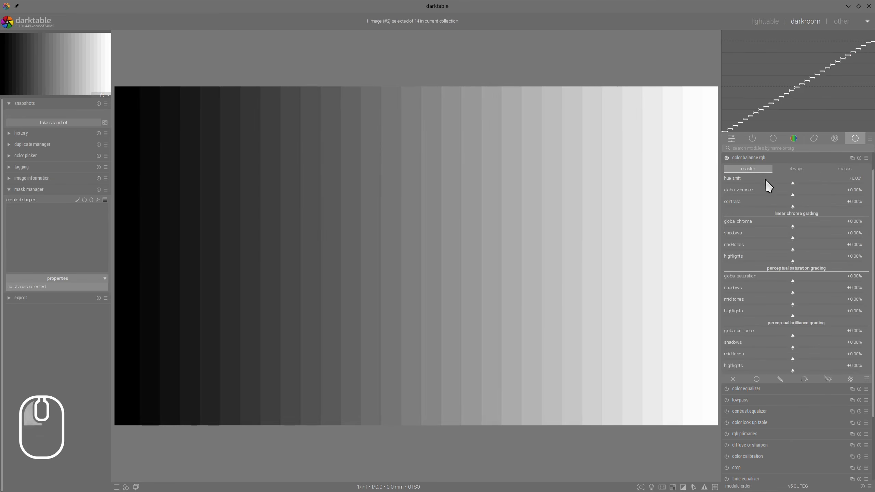
left_click_drag(793, 347, 737, 346)
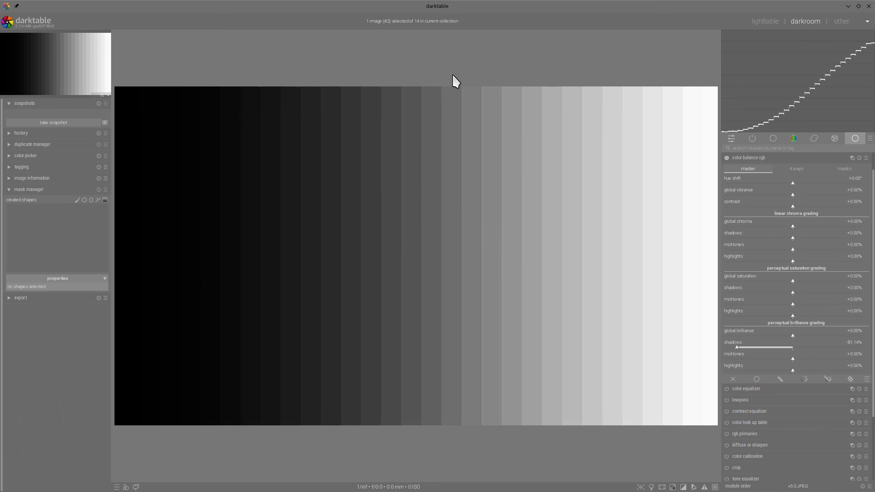
mouse_move(248, 175)
left_mouse_down()
mouse_move(297, 414)
mouse_move(361, 69)
mouse_move(488, 248)
mouse_move(468, 64)
left_mouse_up()
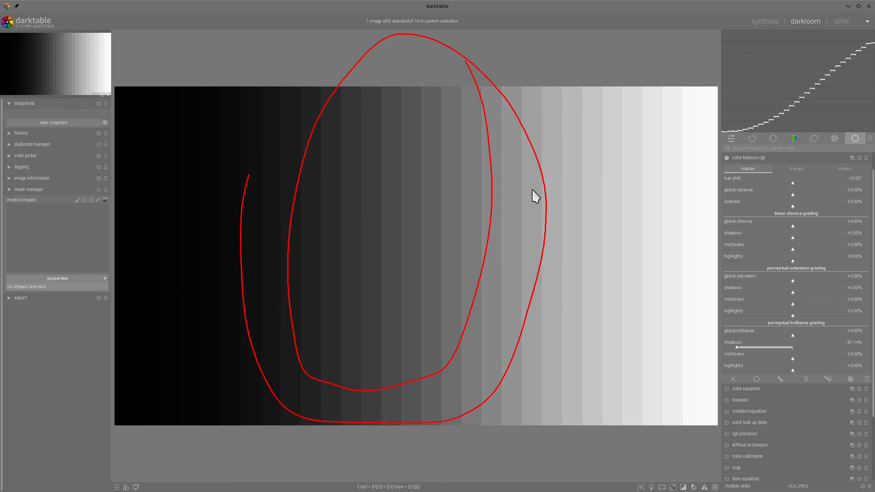
left_click_drag(462, 223, 644, 232)
mouse_move(622, 204)
left_mouse_down()
mouse_move(644, 219)
mouse_move(514, 241)
left_mouse_up()
left_click_drag(366, 203, 211, 198)
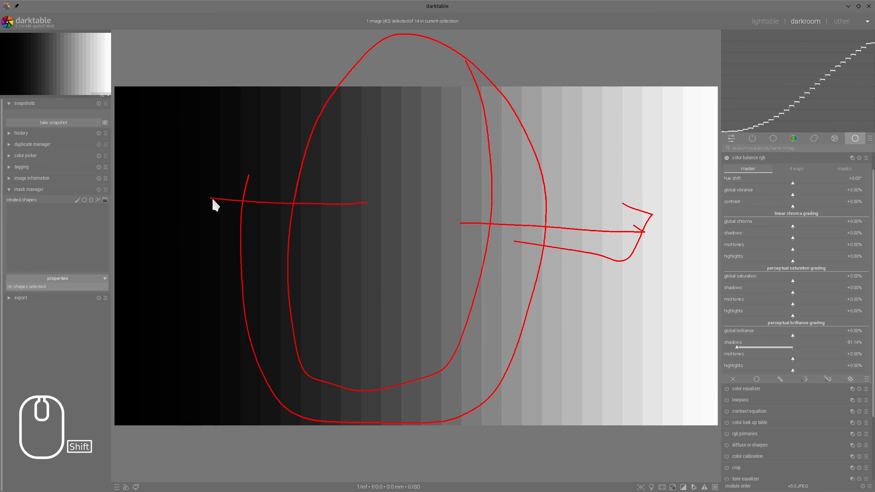
mouse_move(267, 187)
left_mouse_down()
mouse_move(190, 199)
mouse_move(231, 240)
left_mouse_up()
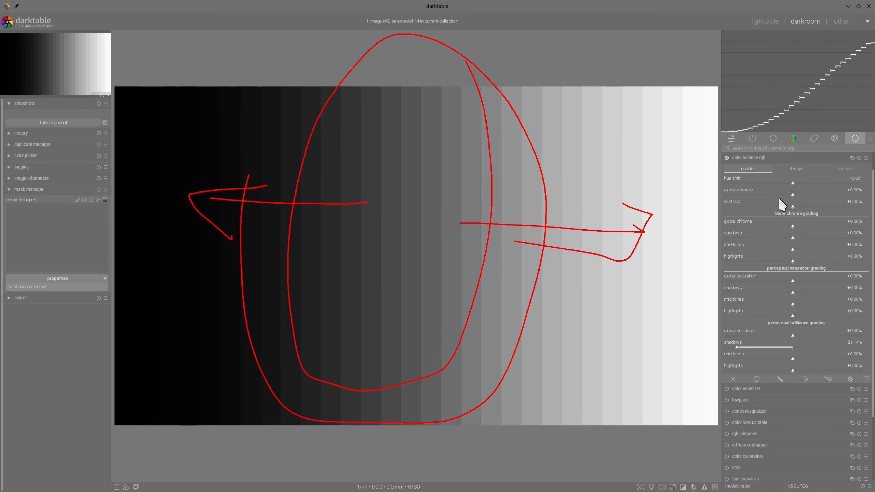
Raise the mask middle-gray fulcrum of the luminance ranges to about 55%.
left_click(843, 167)
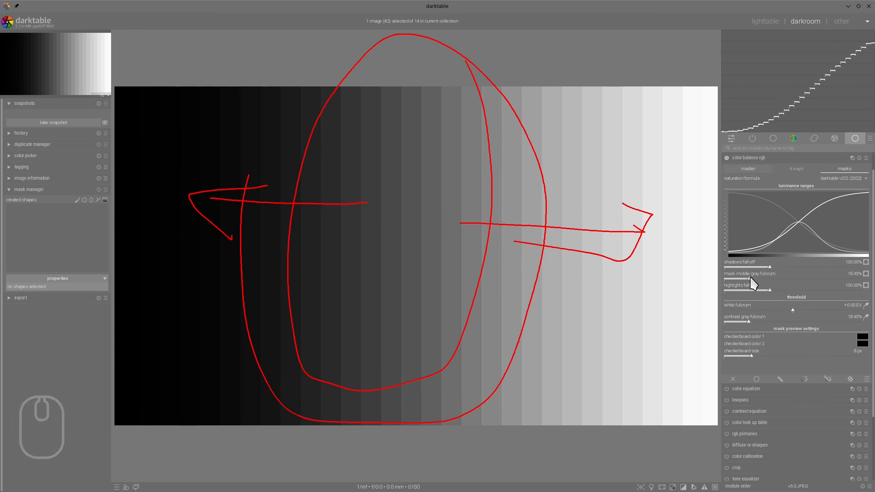
left_click_drag(749, 277, 801, 276)
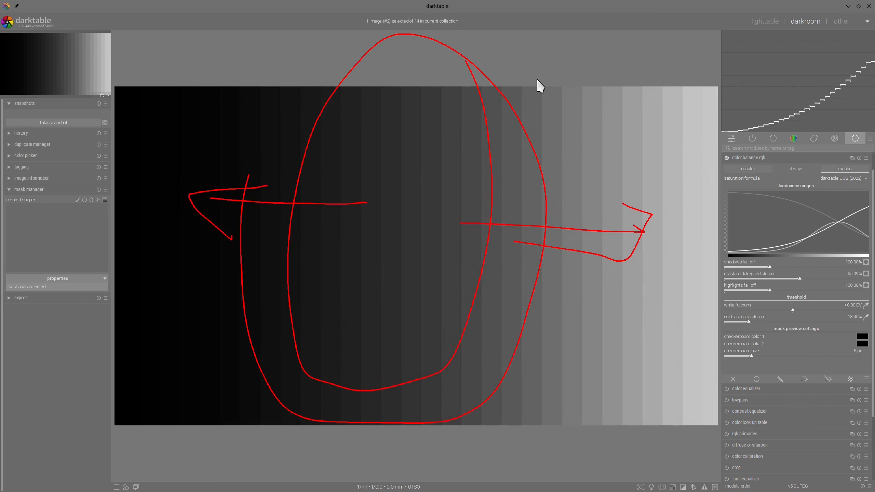
Try lowering the mask middle-gray fulcrum to about 7.7%, examine the gradient's shadows and highlights, and reset the color balance rgb module.
key("alt+F11")
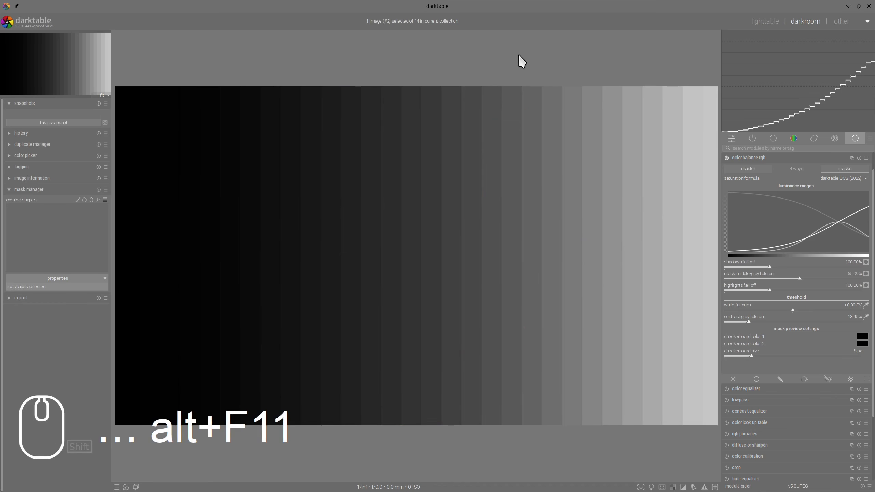
mouse_move(513, 53)
left_mouse_down()
mouse_move(569, 412)
mouse_move(564, 85)
left_mouse_up()
mouse_move(164, 70)
left_mouse_down()
mouse_move(216, 376)
mouse_move(215, 219)
left_mouse_up()
key("alt+F11")
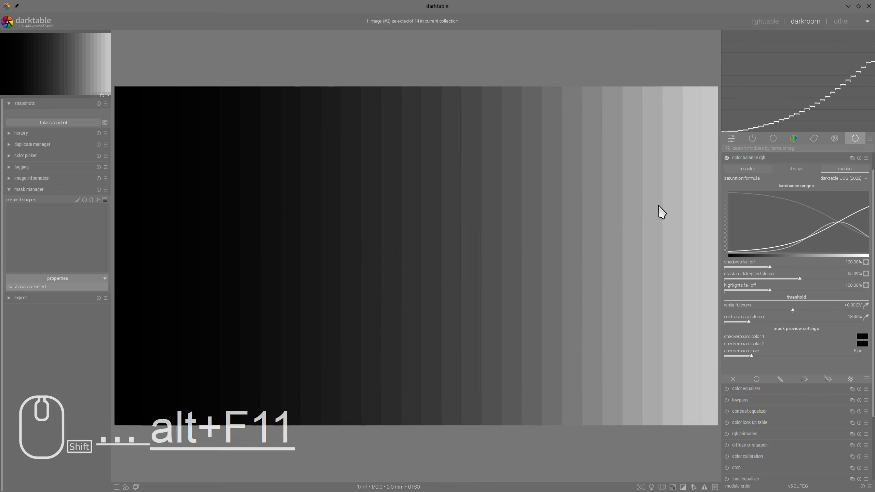
left_click_drag(800, 279, 738, 283)
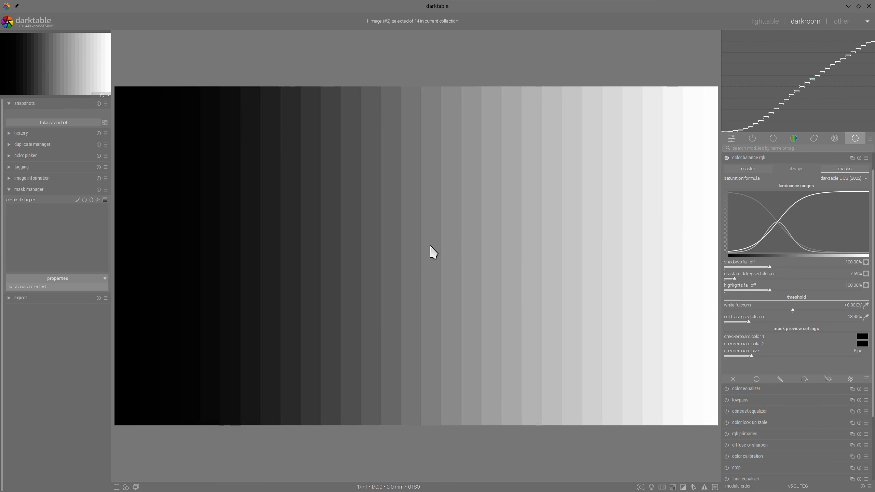
mouse_move(182, 50)
left_mouse_down()
mouse_move(192, 274)
mouse_move(212, 427)
mouse_move(336, 439)
mouse_move(396, 191)
mouse_move(268, 58)
mouse_move(172, 113)
left_mouse_up()
mouse_move(603, 85)
left_mouse_down()
mouse_move(617, 420)
mouse_move(656, 103)
left_mouse_up()
key("alt+F11")
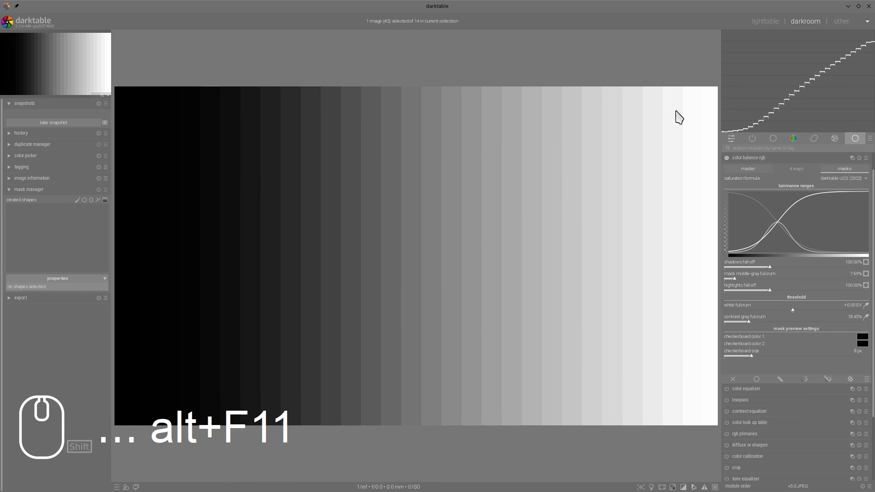
With the highlights brilliance raised to about +62%, try a mask middle-gray fulcrum of about 5%, and reset the color balance rgb module.
left_click(752, 173)
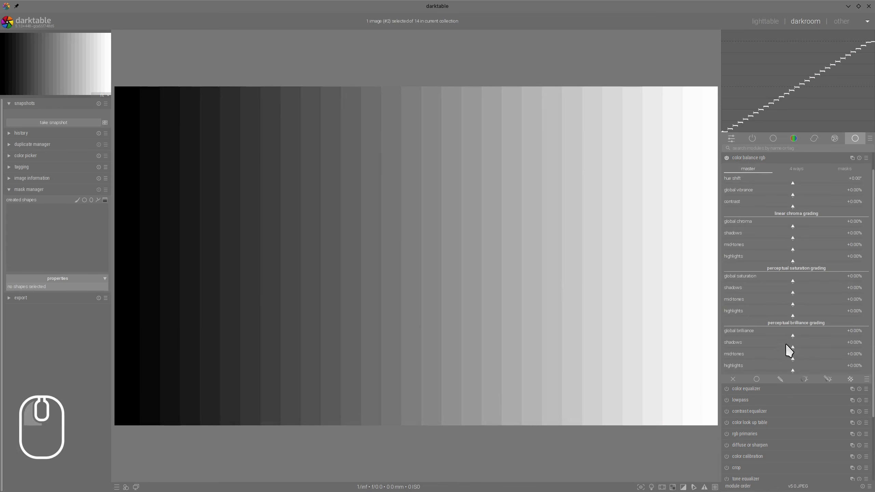
left_click_drag(794, 370, 835, 371)
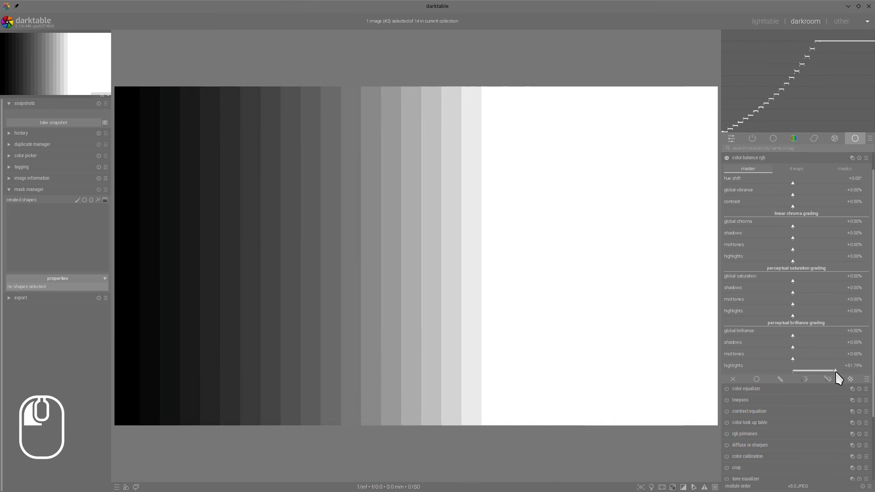
left_click(829, 170)
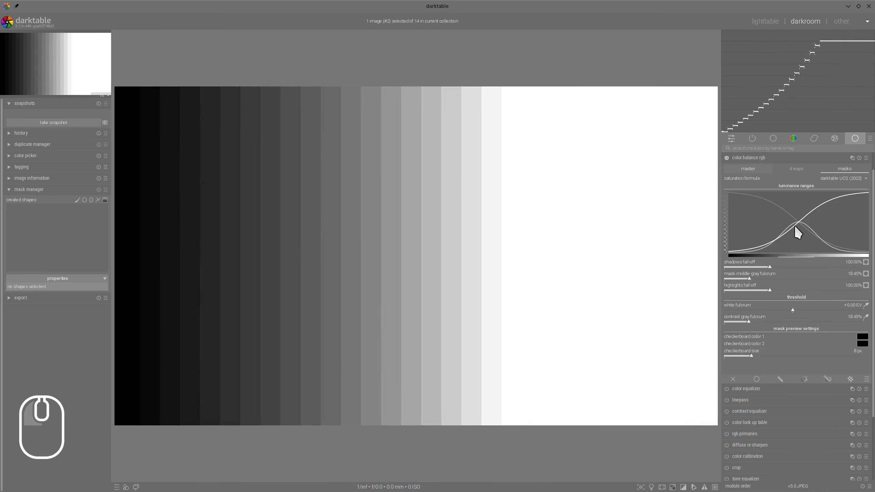
mouse_move(383, 53)
left_mouse_down()
mouse_move(423, 437)
mouse_move(393, 38)
left_mouse_up()
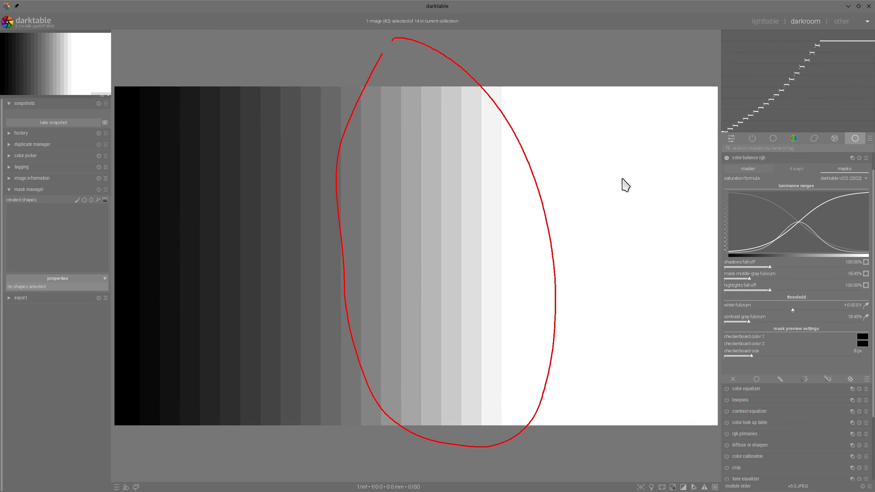
mouse_move(747, 280)
left_mouse_down()
mouse_move(865, 287)
mouse_move(737, 281)
left_mouse_up()
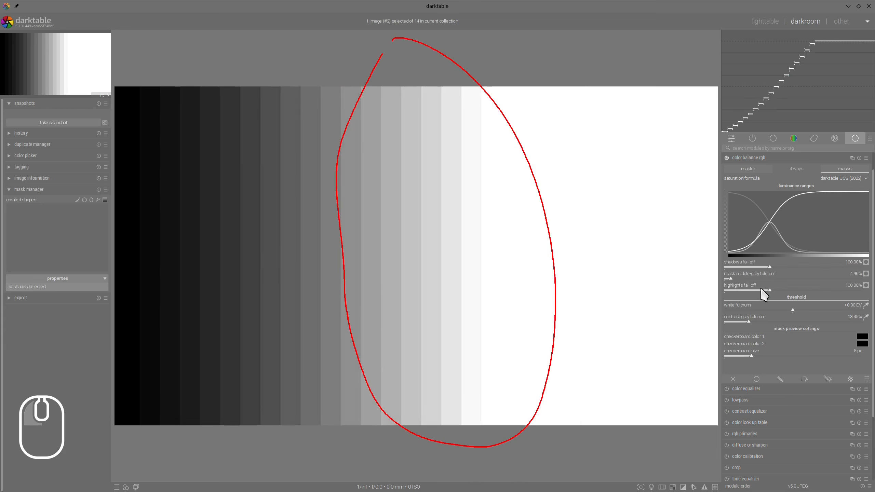
double_click(856, 167)
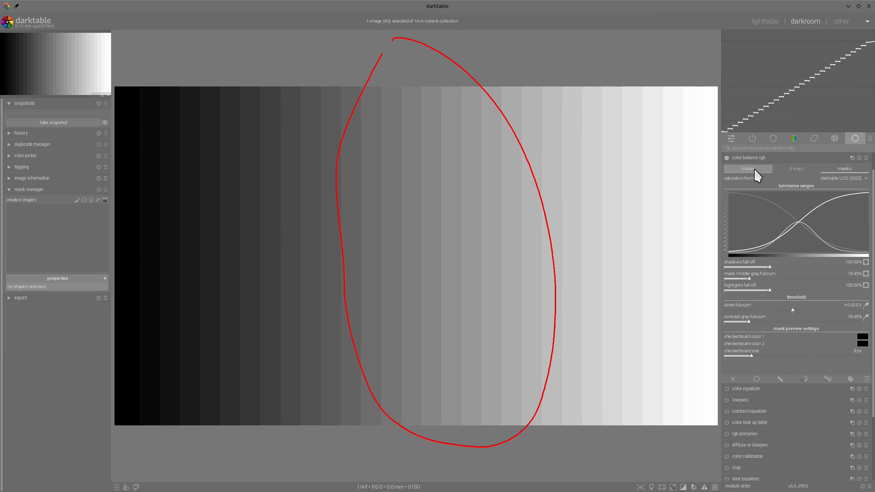
Lower the perceptual brilliance of the shadows to about -47% and raise that of the highlights to about +24%.
left_click(754, 168)
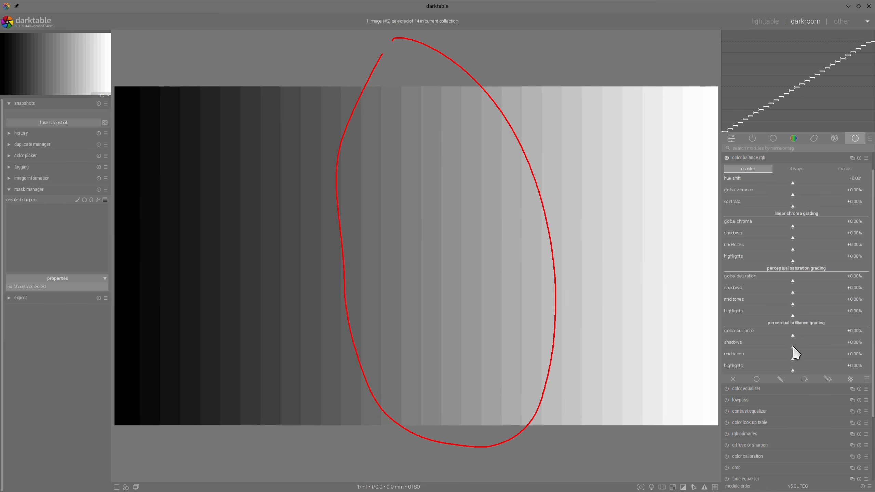
left_click_drag(792, 347, 761, 347)
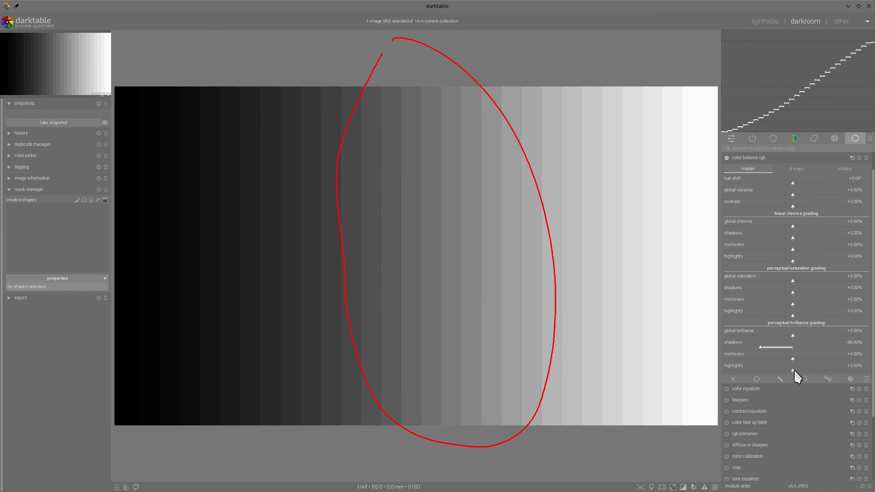
left_click_drag(794, 370, 808, 370)
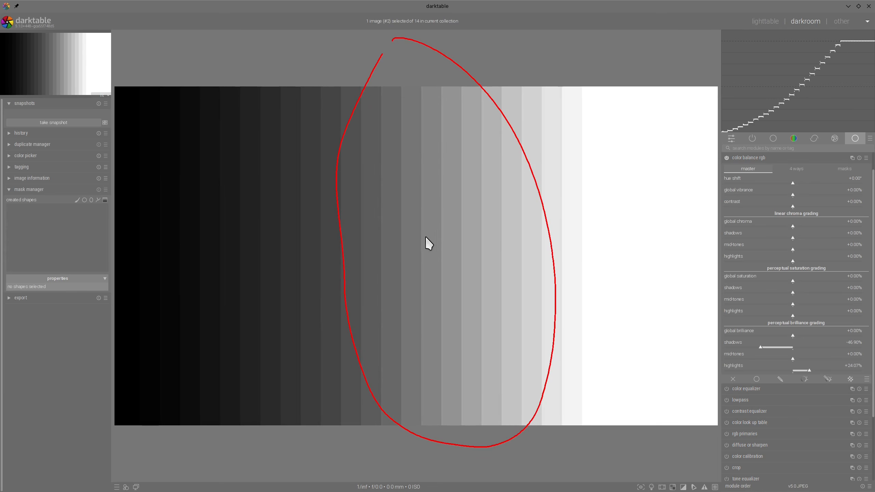
Try a mask middle-gray fulcrum of about 72%, examine the bright end of the gradient, and reset the color balance rgb module.
left_click(851, 169)
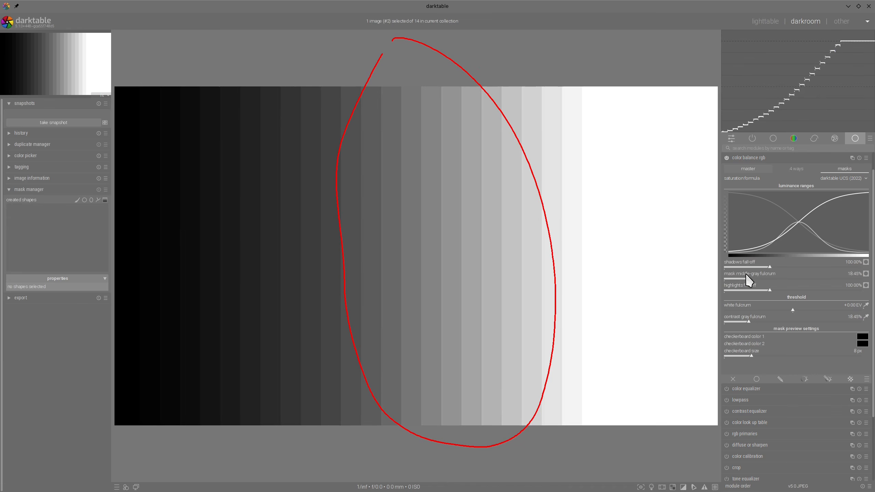
left_click_drag(751, 276, 823, 280)
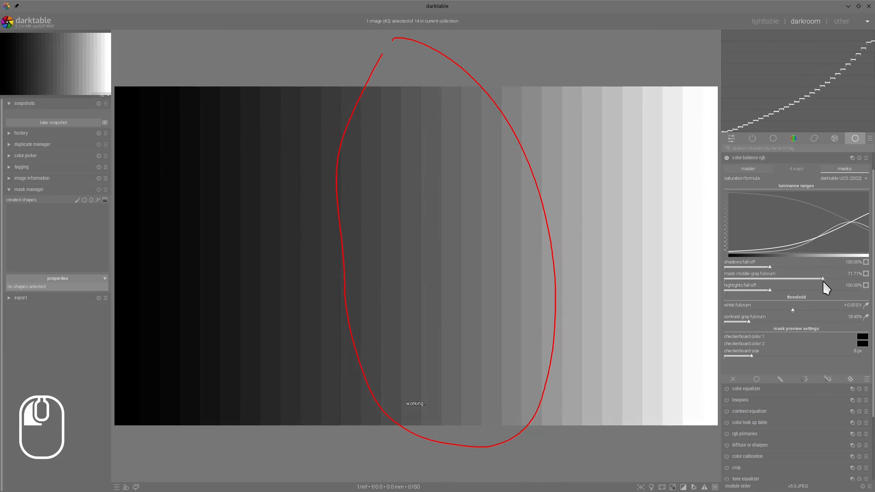
mouse_move(579, 45)
left_mouse_down()
mouse_move(628, 433)
mouse_move(671, 33)
left_mouse_up()
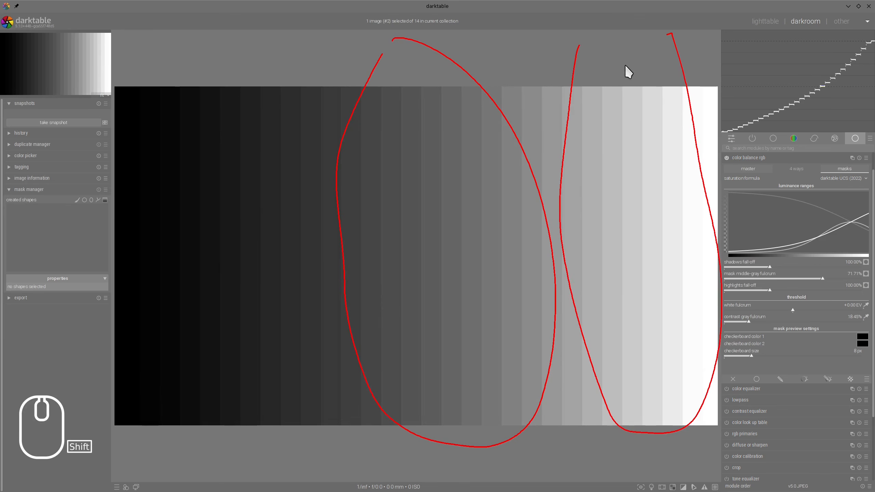
key("alt+F11")
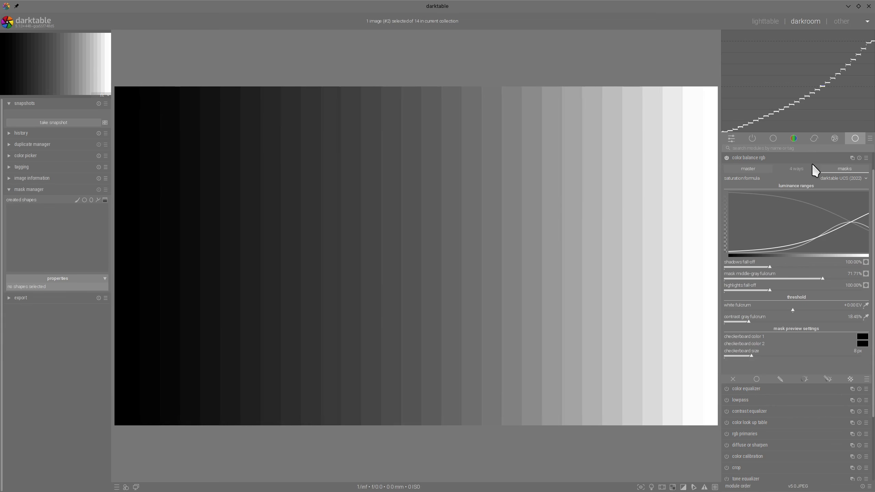
Review the master, masks and 4 ways settings, and compare the 4 ways controls with the color wheels in the resolve_color_wheels.png image.
left_click(745, 168)
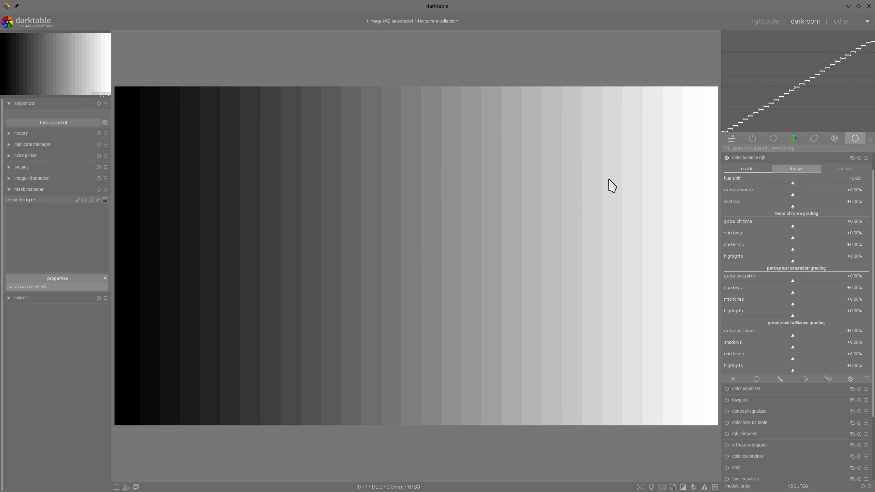
left_click(847, 169)
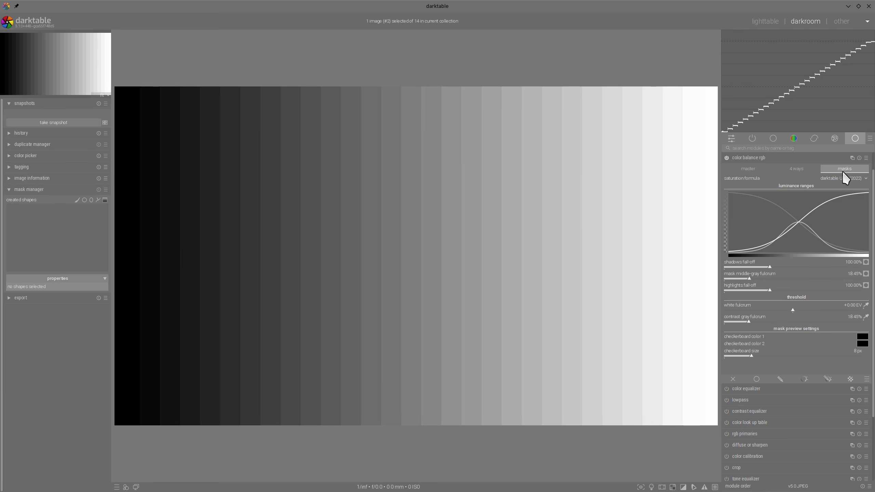
left_click(746, 169)
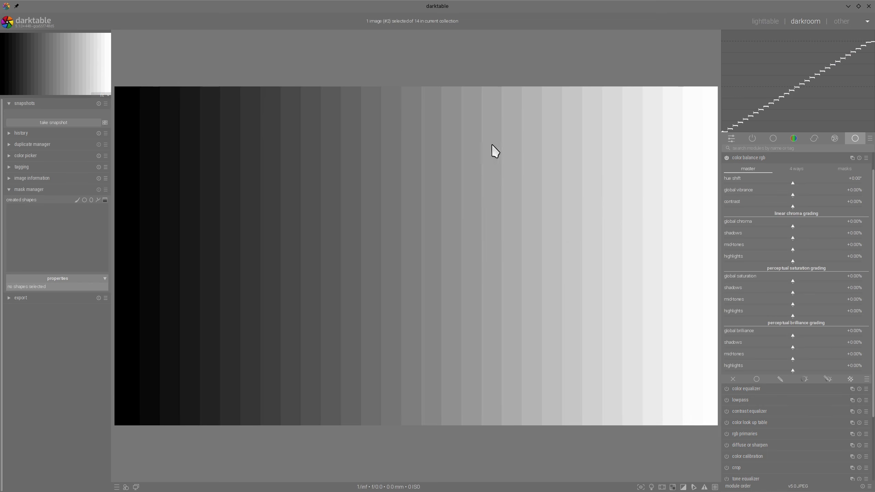
left_click(792, 169)
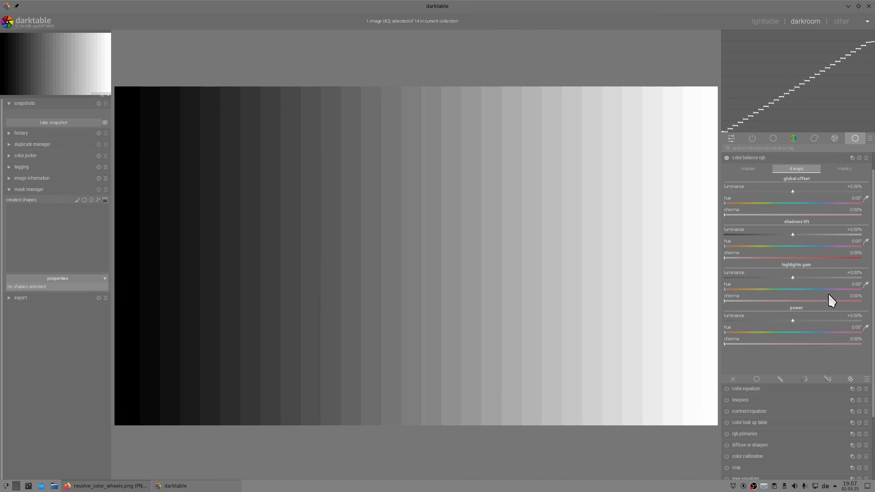
mouse_move(776, 176)
left_mouse_down()
mouse_move(786, 366)
mouse_move(816, 215)
mouse_move(775, 161)
left_mouse_up()
key("alt+F11")
key("alt+Tab")
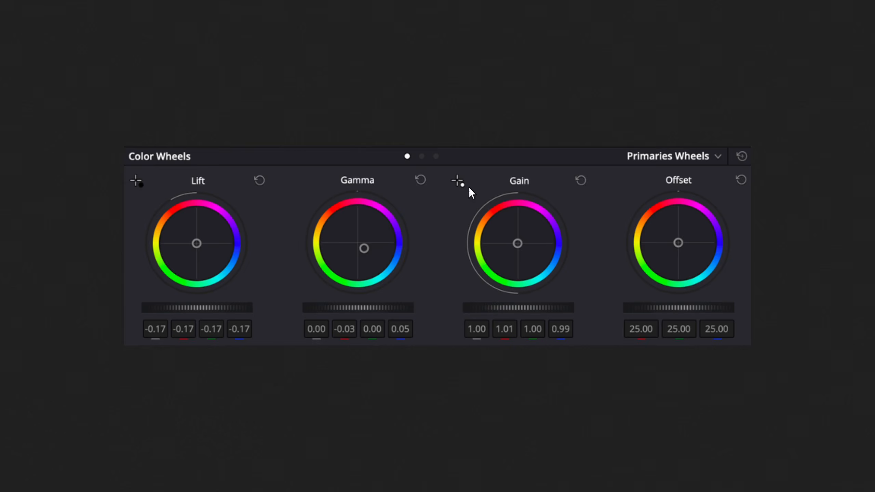
key("alt+Tab")
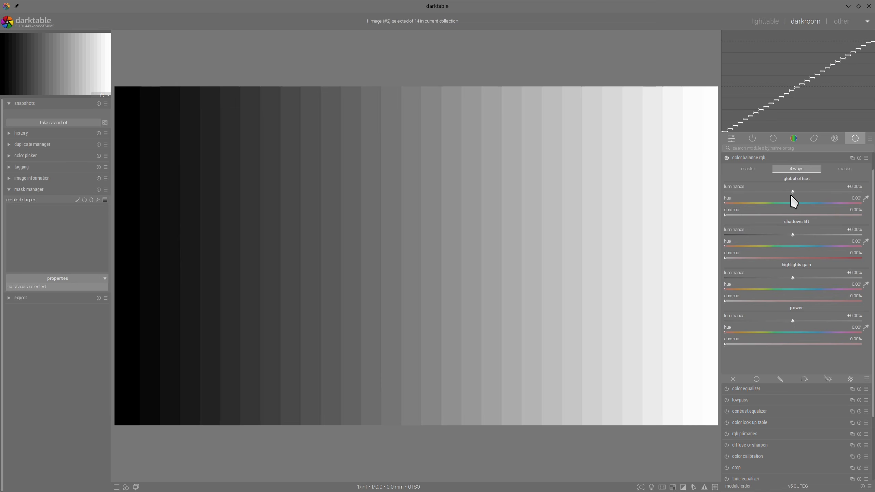
Try global offset luminance values of about -1.7% and +1.5% on the gradient, and return the offset to about zero.
left_click_drag(792, 192, 769, 195)
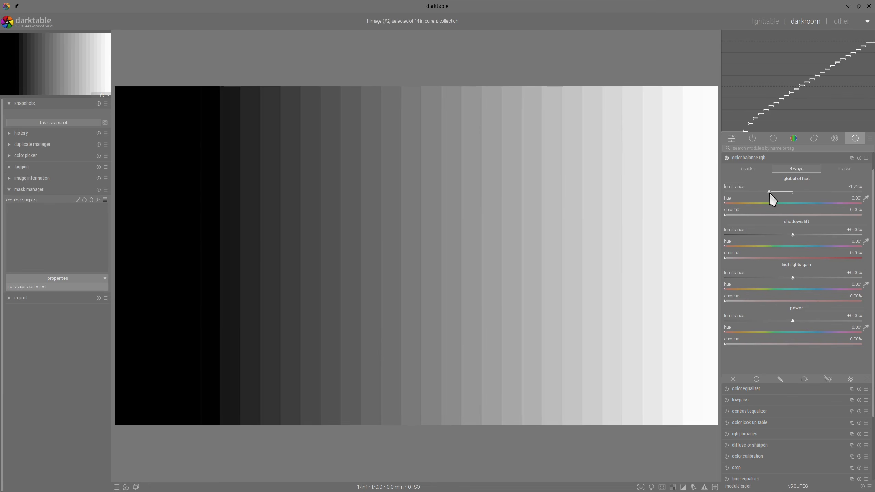
left_click_drag(770, 193, 815, 191)
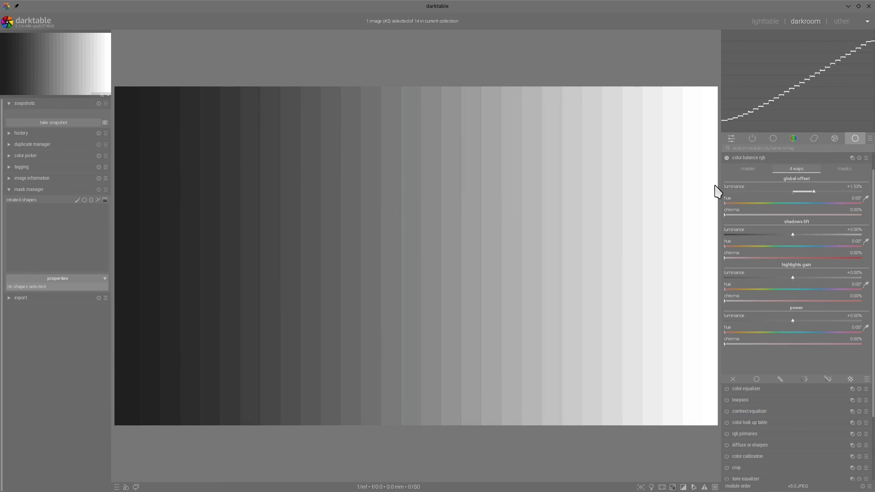
left_click_drag(813, 191, 793, 193)
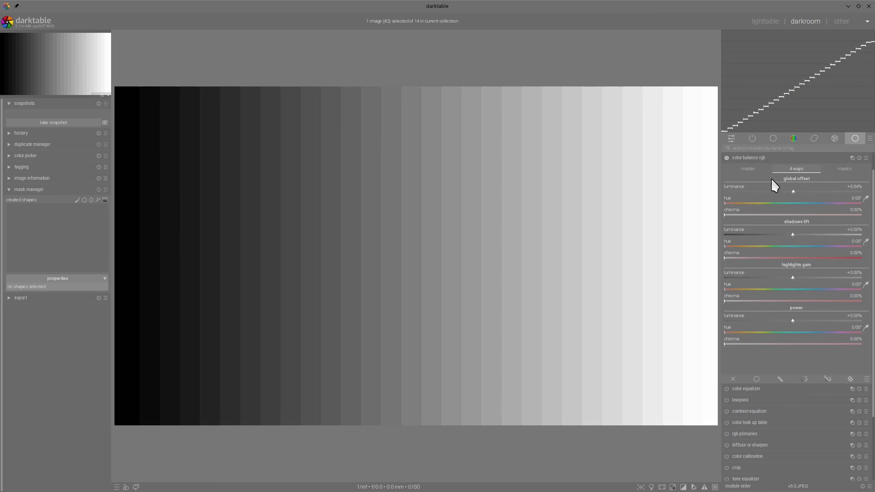
left_click(754, 169)
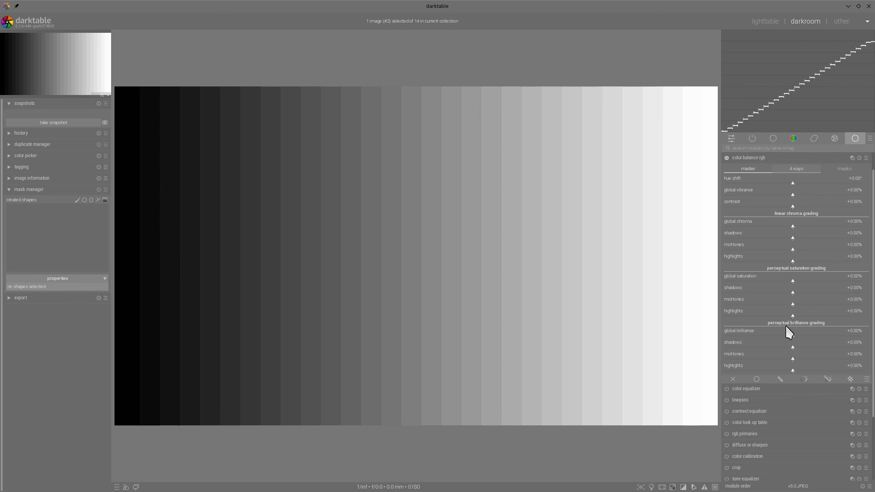
Try shadows lift luminance values of about -87% and +89% on the gradient, and return the lift to about zero.
left_click(796, 168)
left_click_drag(791, 235, 731, 234)
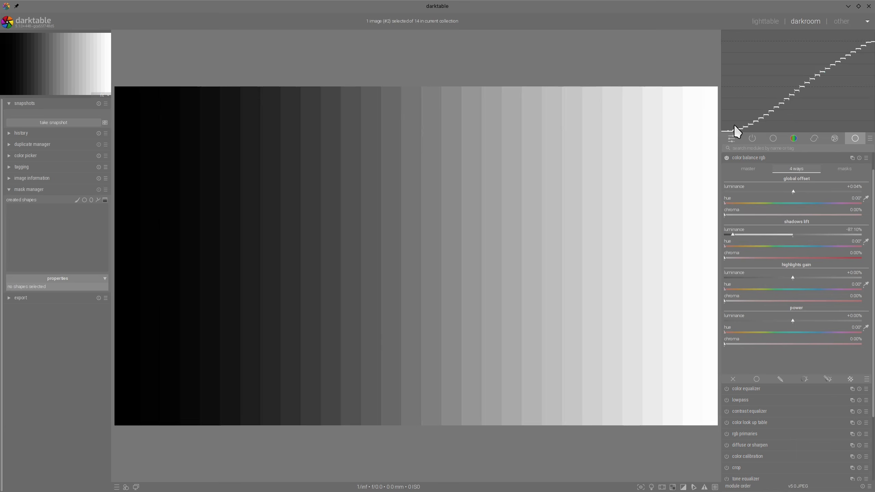
left_click_drag(756, 235, 854, 238)
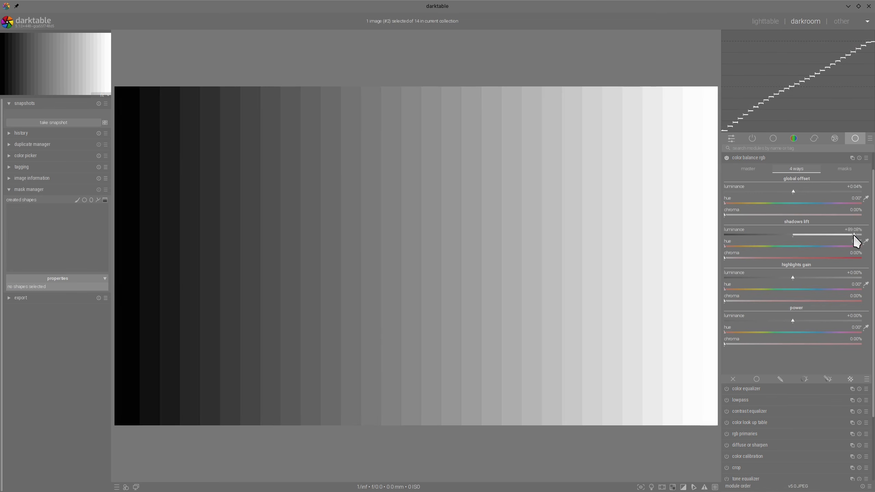
left_click_drag(854, 235, 793, 236)
Compare the shadows and highlights brilliance controls with the shadows lift and highlights gain luminance, and reset the color balance rgb module.
left_click(759, 170)
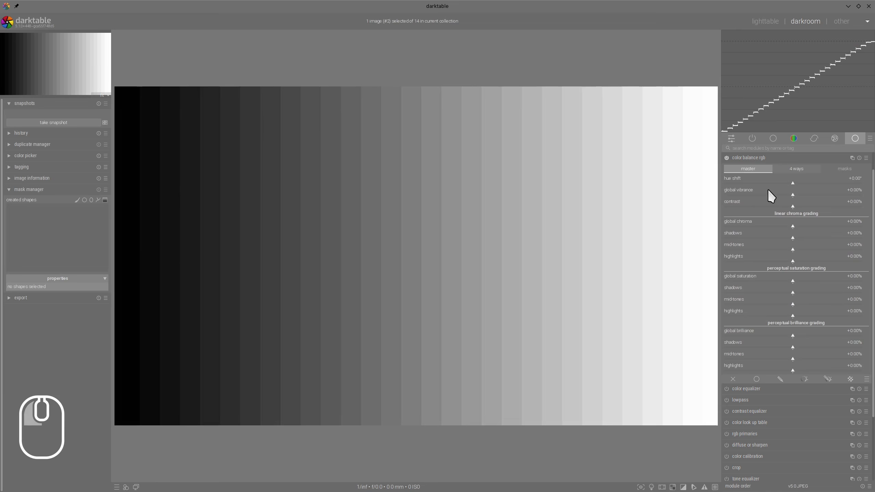
mouse_move(794, 345)
left_mouse_down()
mouse_move(710, 348)
mouse_move(838, 353)
mouse_move(792, 350)
left_mouse_up()
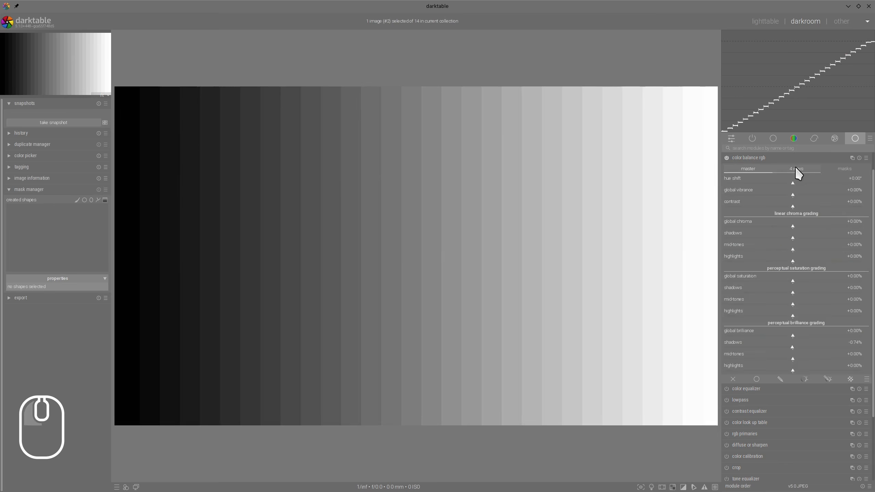
left_click(796, 168)
left_click(865, 241)
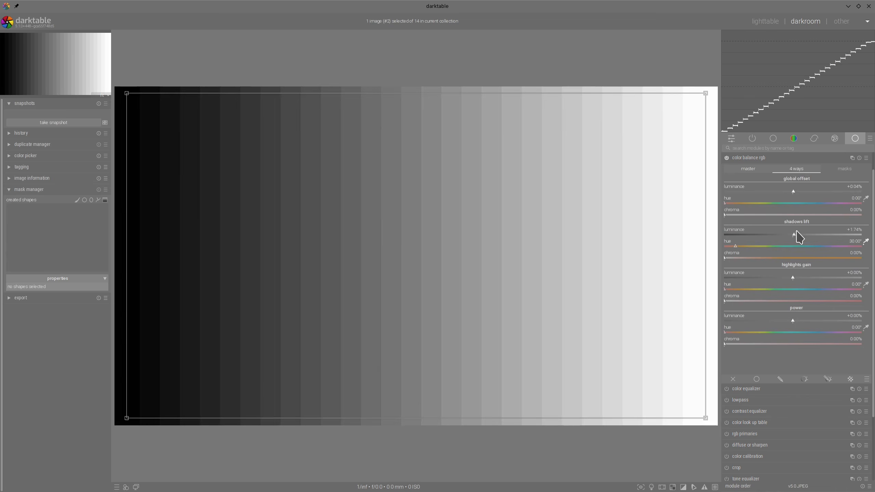
mouse_move(793, 280)
left_mouse_down()
mouse_move(850, 280)
mouse_move(794, 283)
left_mouse_up()
left_click(750, 173)
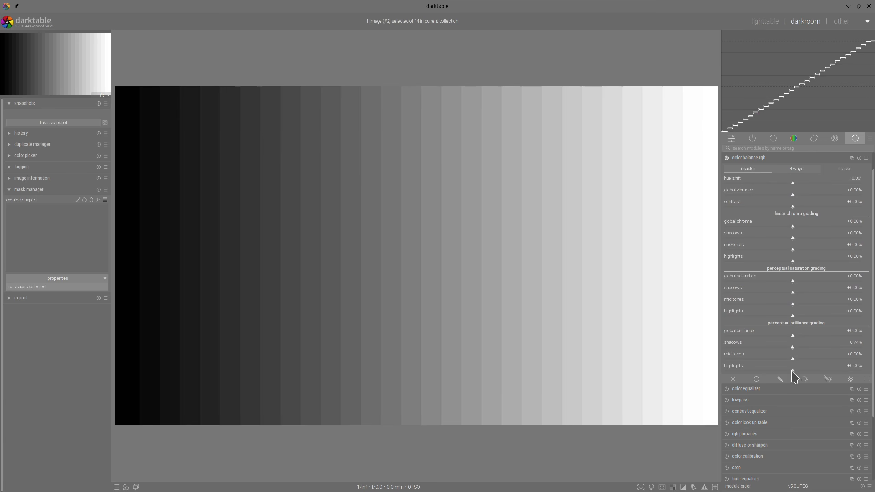
left_click(796, 168)
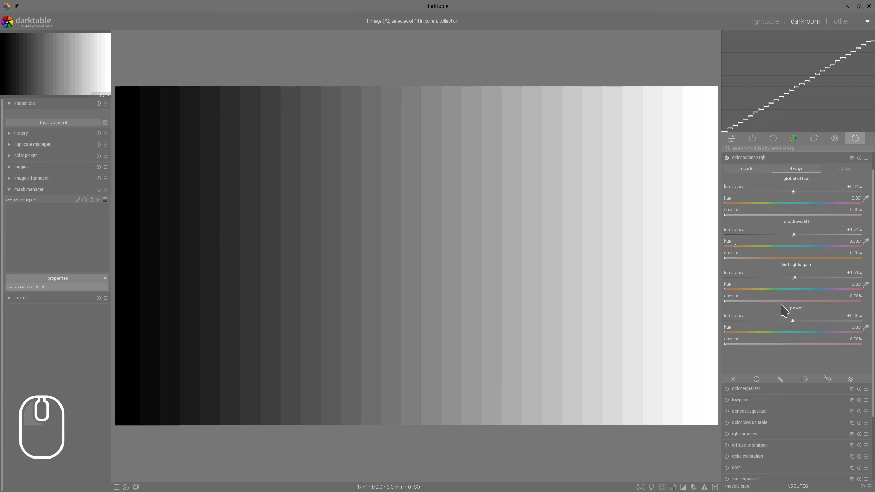
left_click(859, 158)
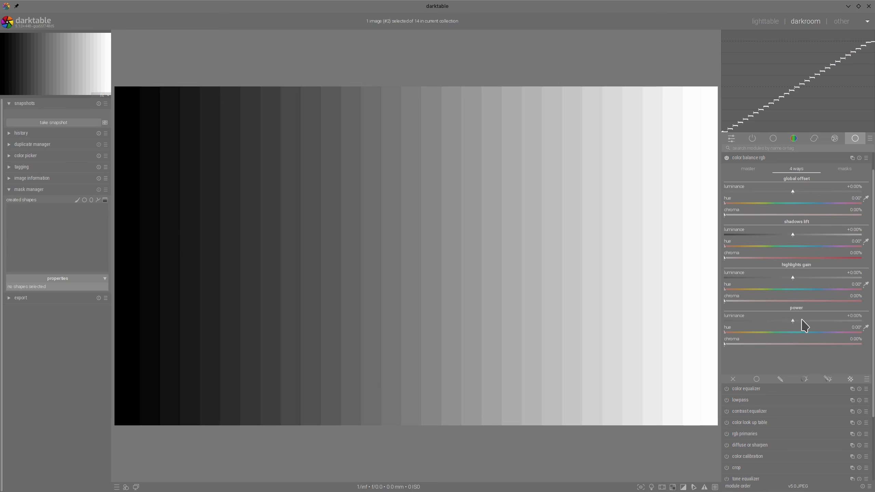
Try a power luminance of about -23% on the gradient, and return the power luminance to about zero.
left_click_drag(793, 326, 729, 327)
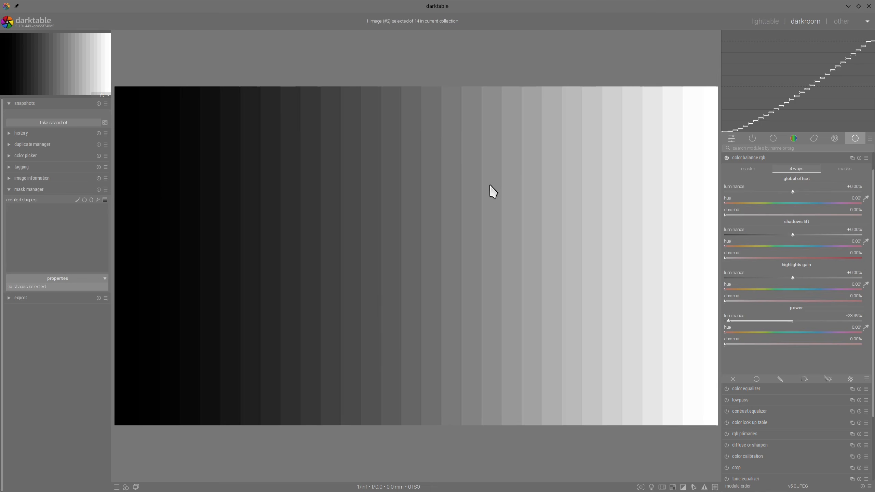
mouse_move(354, 66)
left_mouse_down()
mouse_move(391, 446)
mouse_move(301, 149)
left_mouse_up()
key("alt+F11")
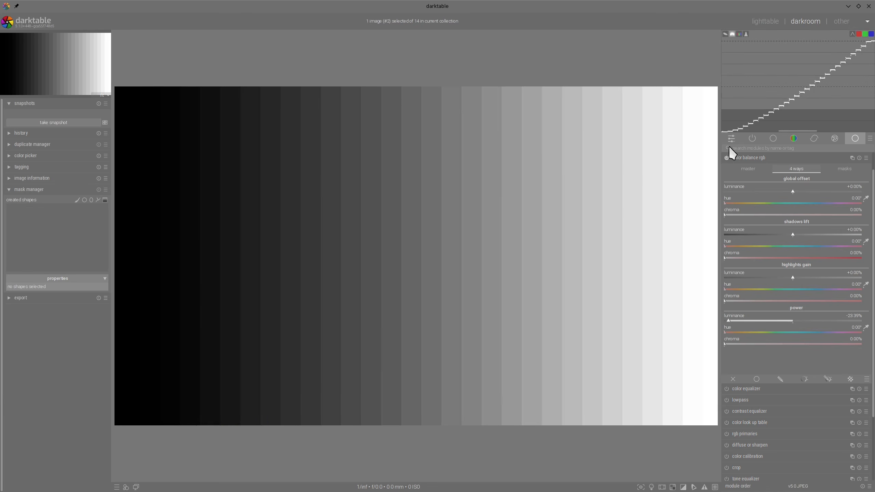
left_click_drag(776, 321, 794, 316)
Set the white fulcrum of color balance rgb to +0.07 EV by sampling the brightest patches of the gradient.
left_click(844, 168)
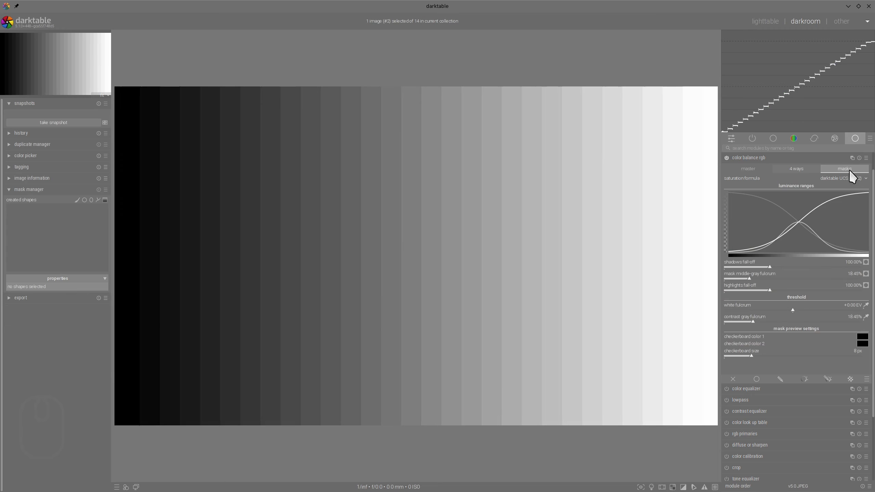
left_click(866, 305)
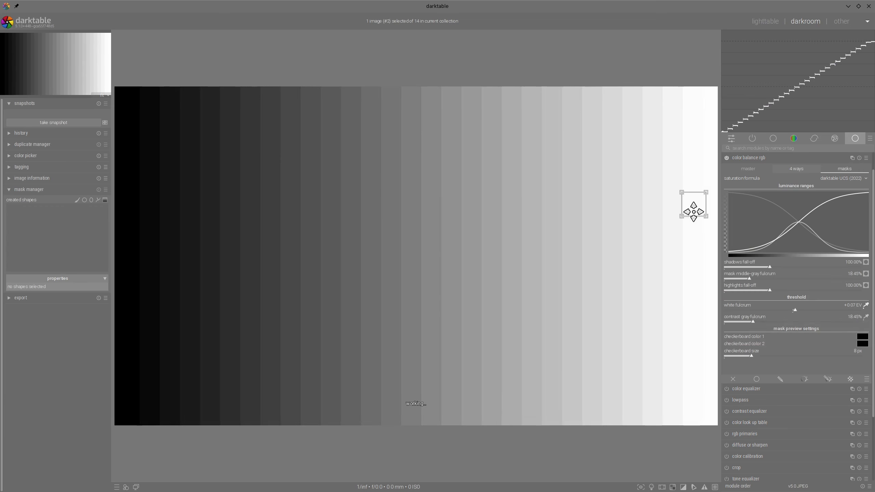
left_click_drag(693, 203, 714, 260)
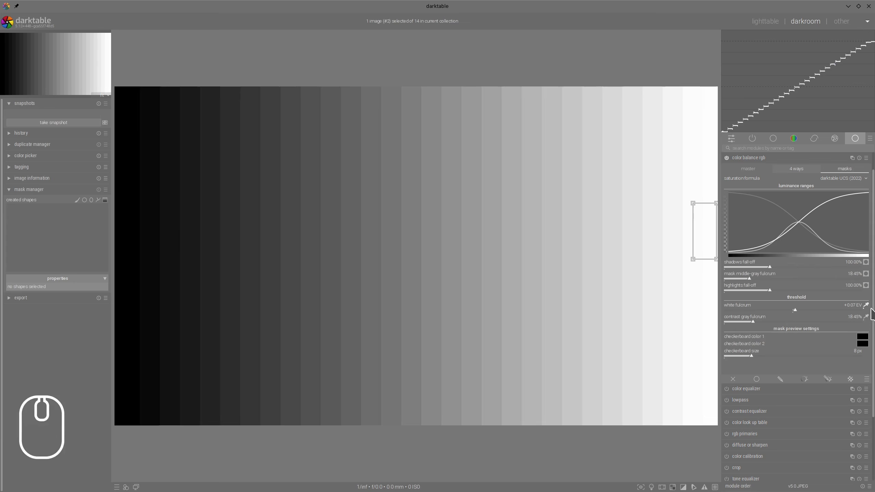
left_click(867, 305)
Try a power luminance of about +25% on the gradient, and return the power luminance to about zero.
left_click(799, 169)
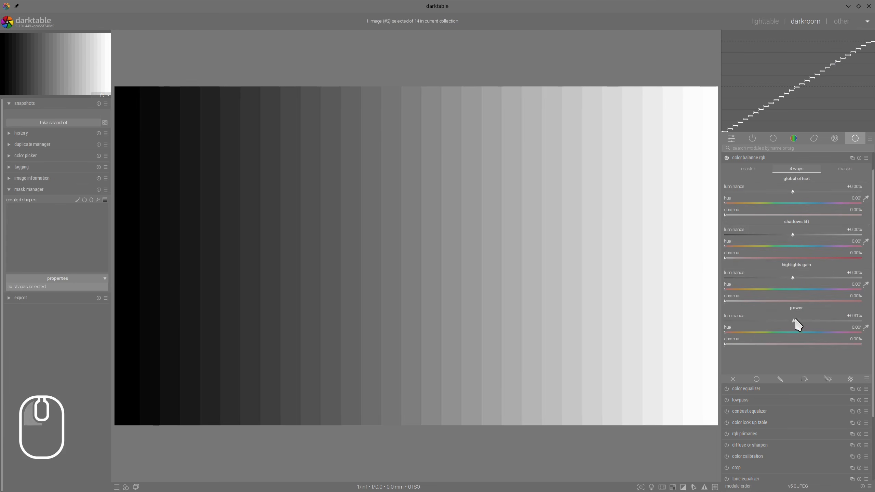
left_click_drag(794, 319, 861, 324)
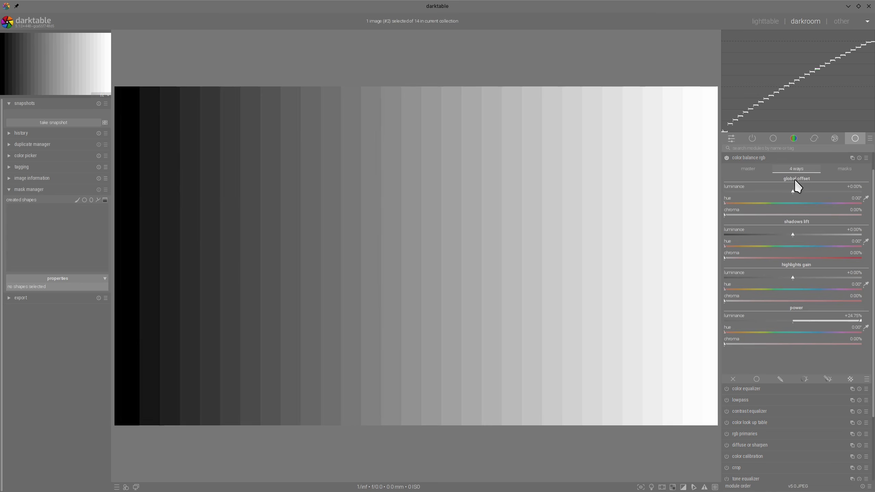
left_click(793, 320)
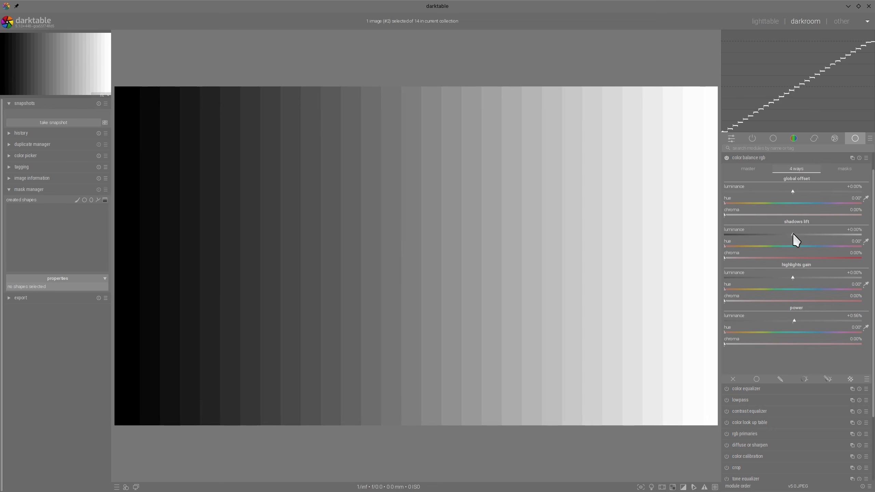
Try shadows lift luminance at about -63% with the mask middle-gray fulcrum at about 26%, and reset the color balance rgb module.
left_click_drag(792, 234, 749, 237)
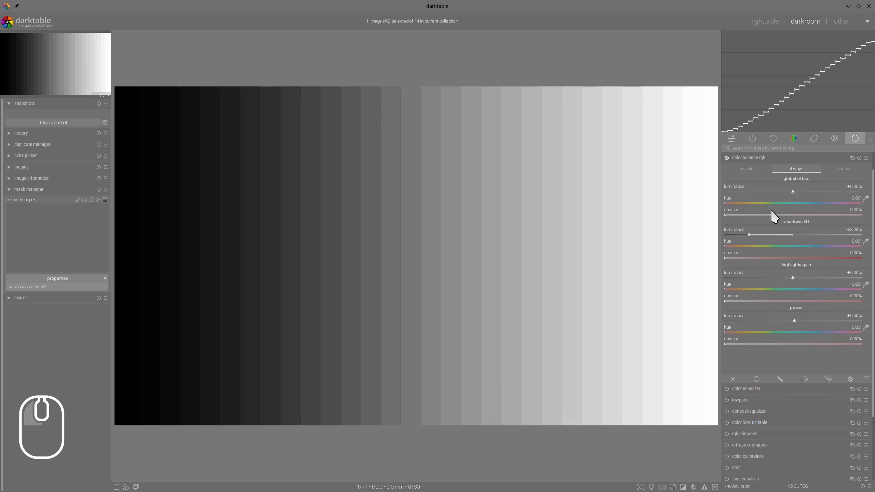
left_click(844, 168)
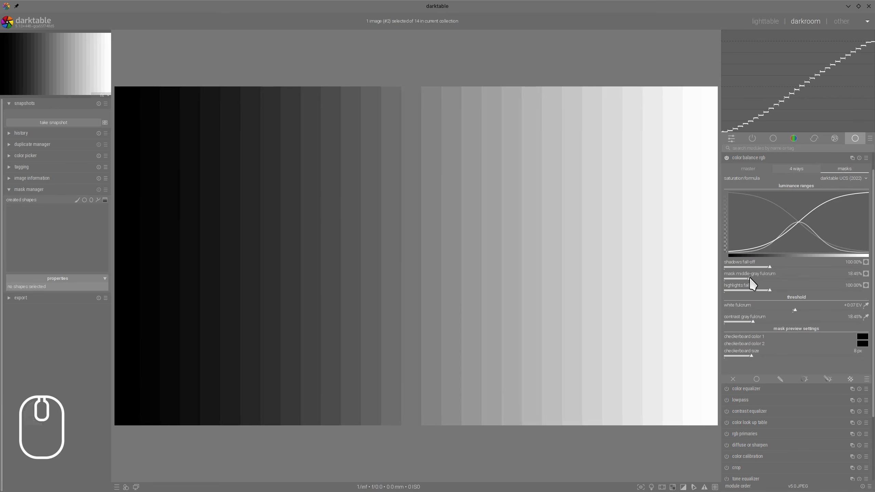
left_click_drag(752, 279, 777, 260)
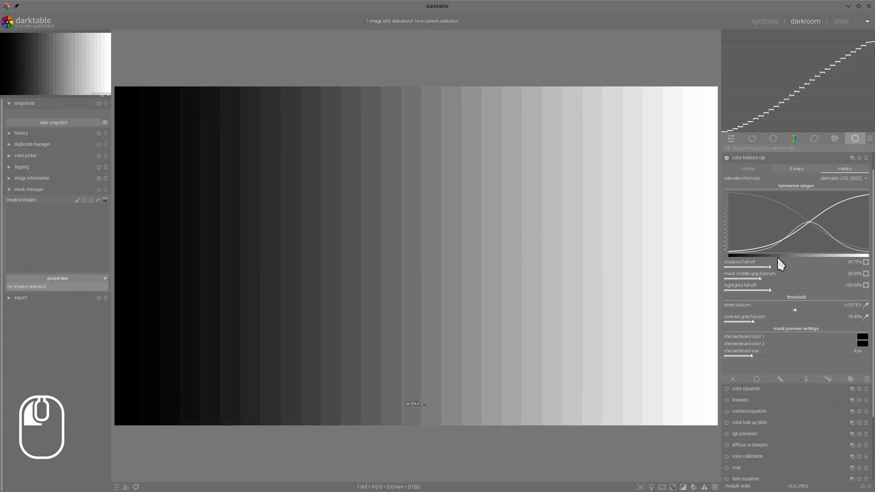
left_click(744, 170)
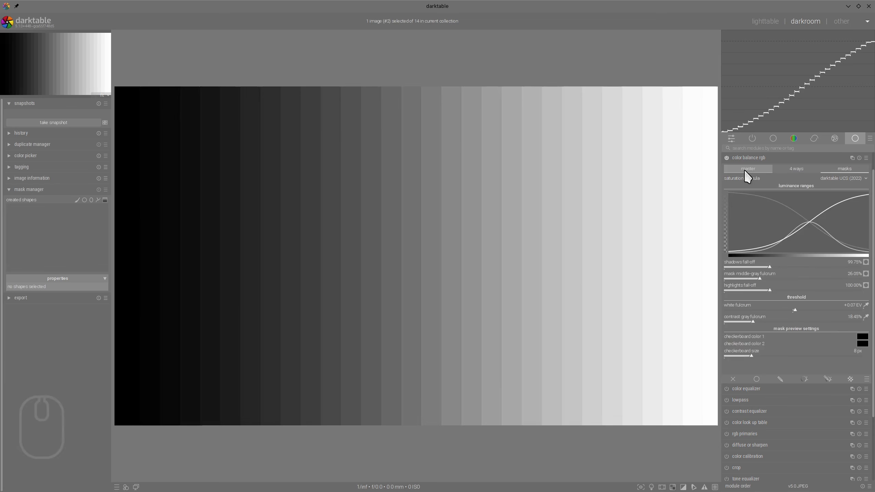
left_click(796, 170)
left_click(842, 169)
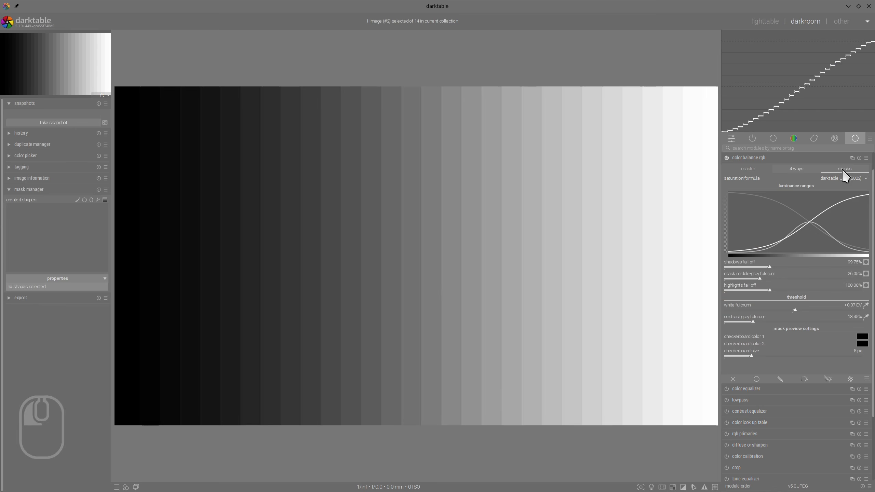
left_click(859, 158)
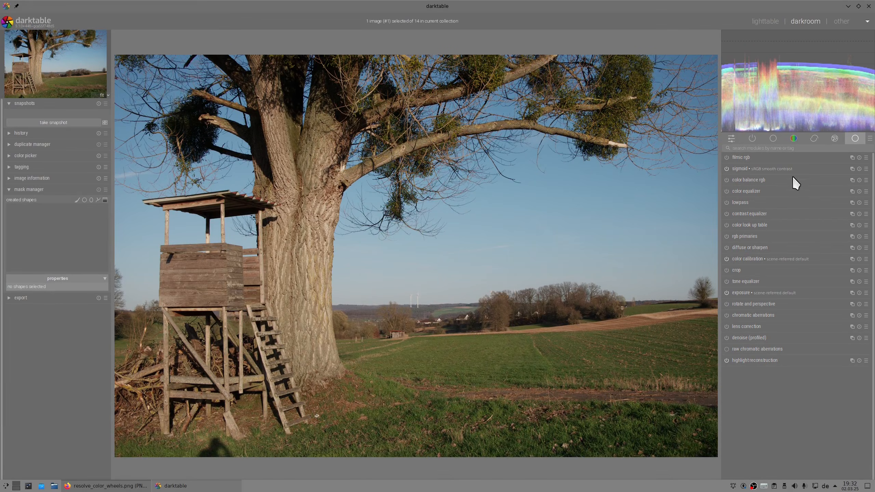
Apply the netral gray sRGB preset to the sigmoid module of the tree photo and inspect the branches and trunk.
left_click(867, 170)
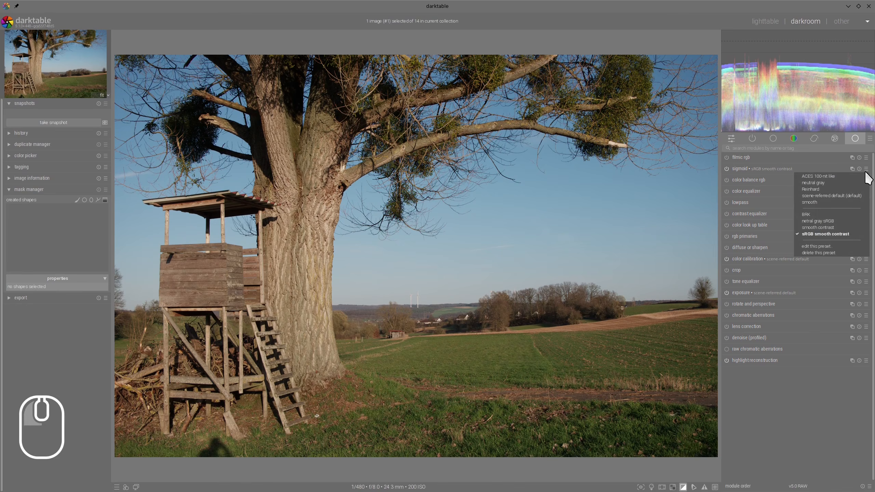
left_click(803, 222)
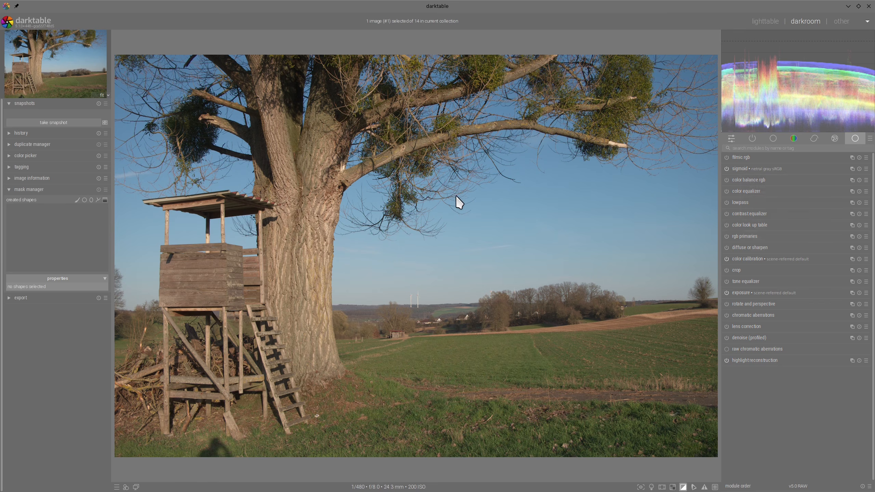
scroll(460, 199, "up", 1)
scroll(458, 195, "down", 1)
mouse_move(211, 81)
left_mouse_down()
mouse_move(209, 169)
mouse_move(182, 98)
left_mouse_up()
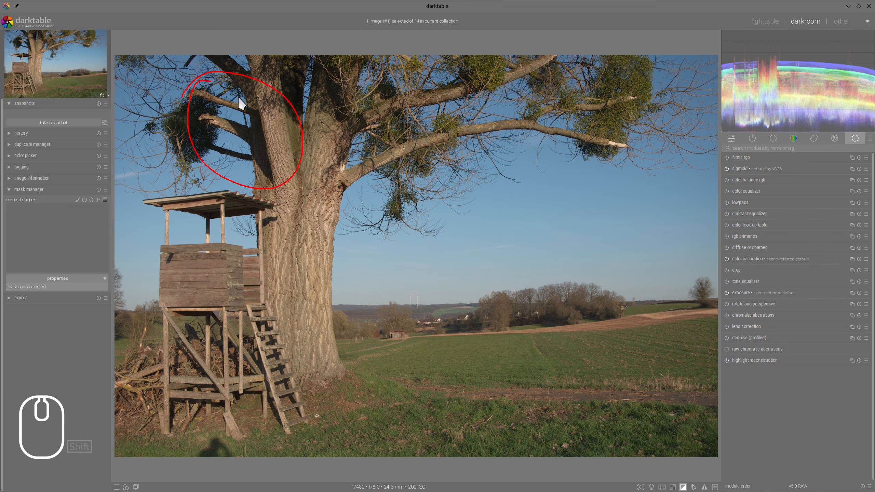
key("alt+F11")
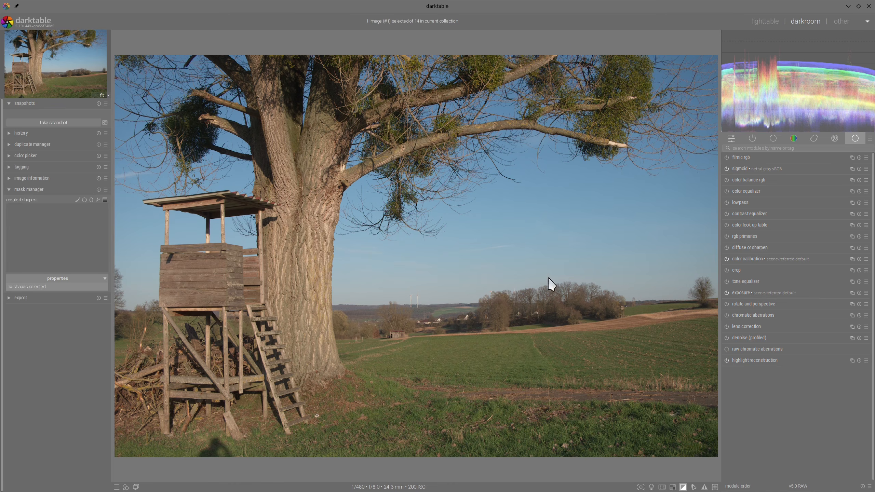
Set the color balance rgb highlights brilliance to about +36% and the mask middle-gray fulcrum to about 42%.
left_click(729, 180)
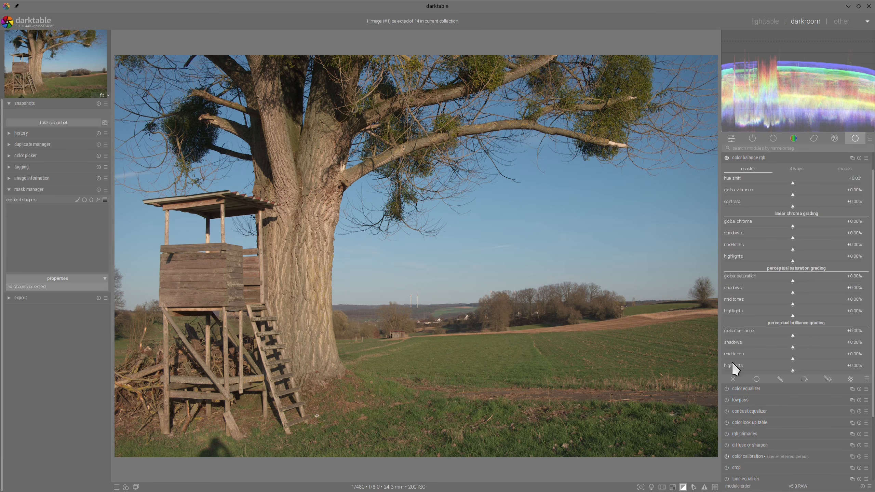
left_click_drag(808, 371, 818, 367)
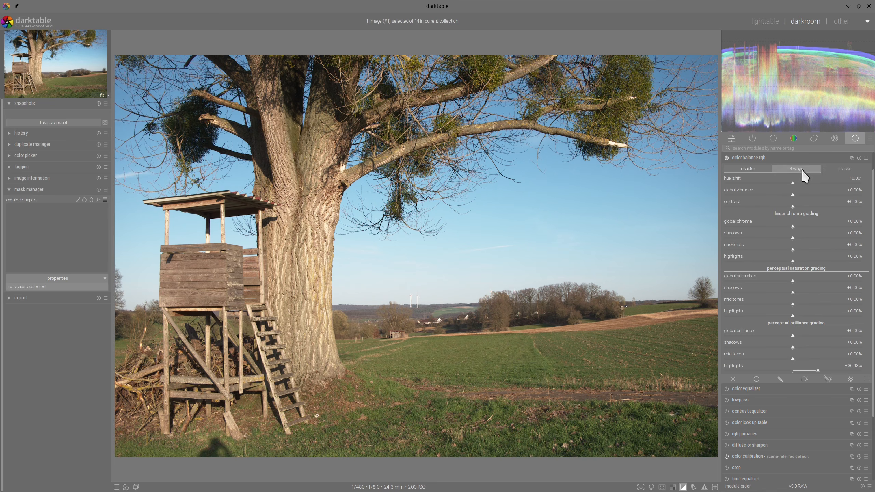
left_click(851, 168)
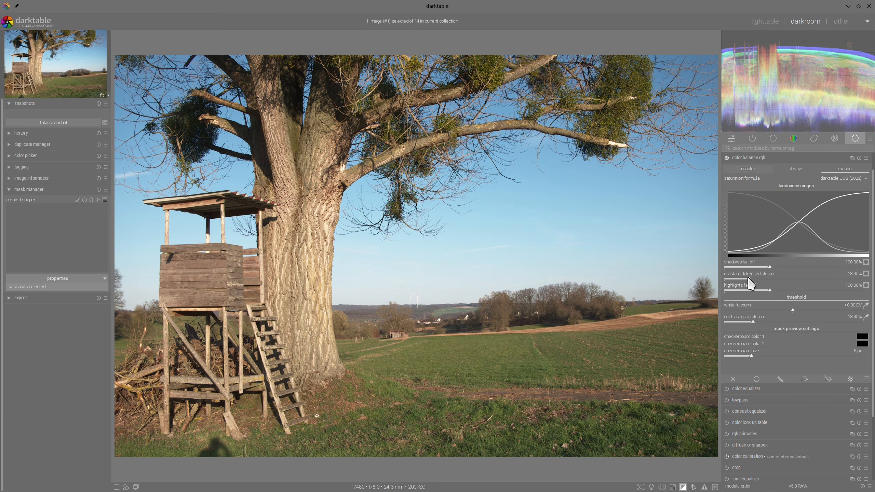
left_click_drag(744, 280, 781, 237)
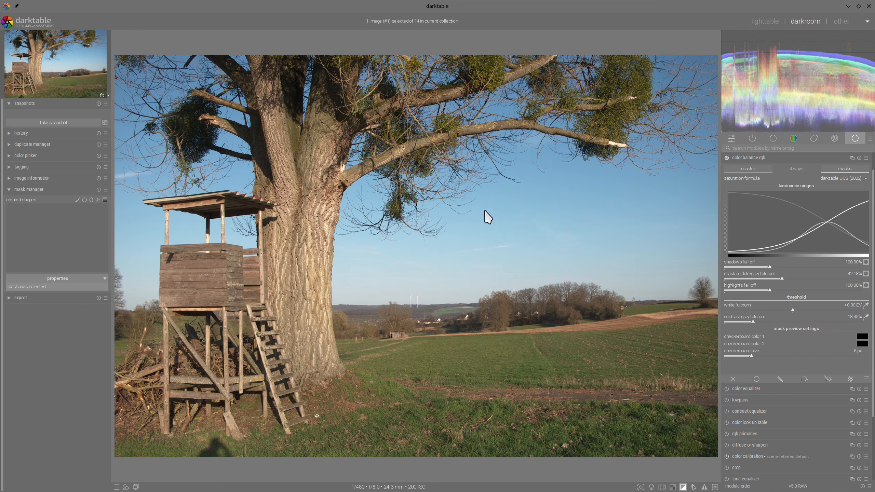
Set midtones brilliance to about +11%, shadows saturation to about +51%, midtones saturation to about +17% and global vibrance to about +15%.
left_click(749, 170)
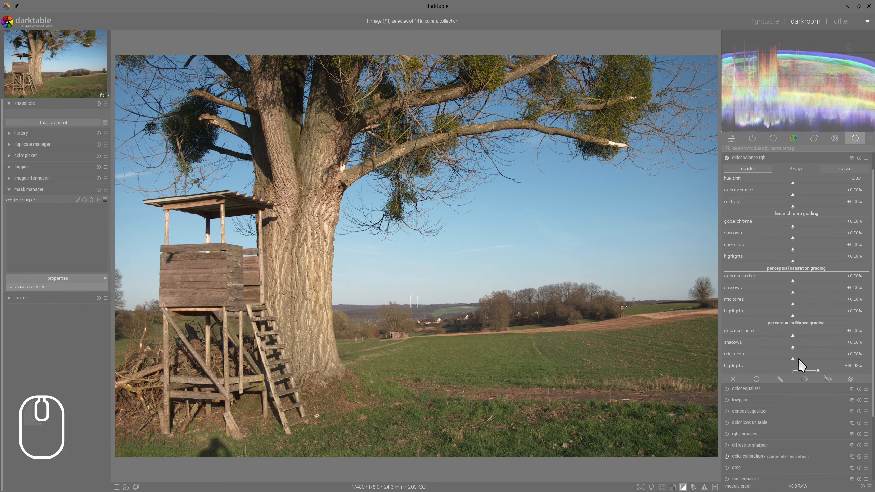
left_click(800, 359)
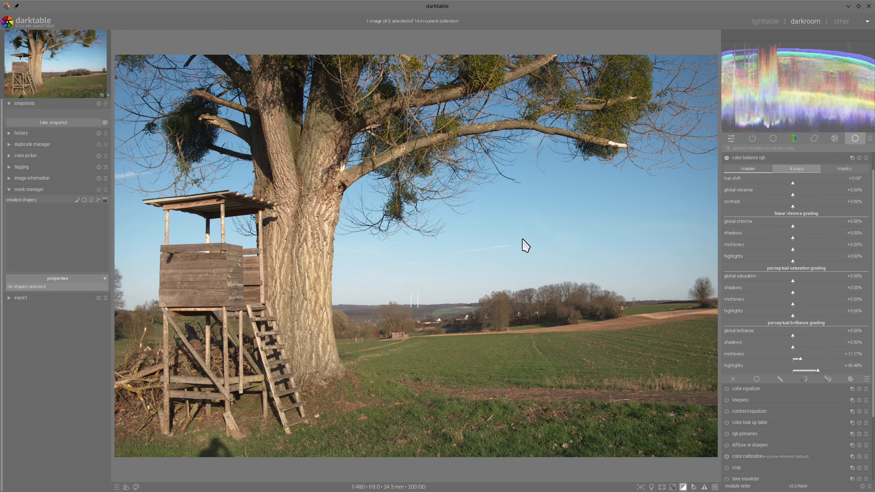
left_click(827, 292)
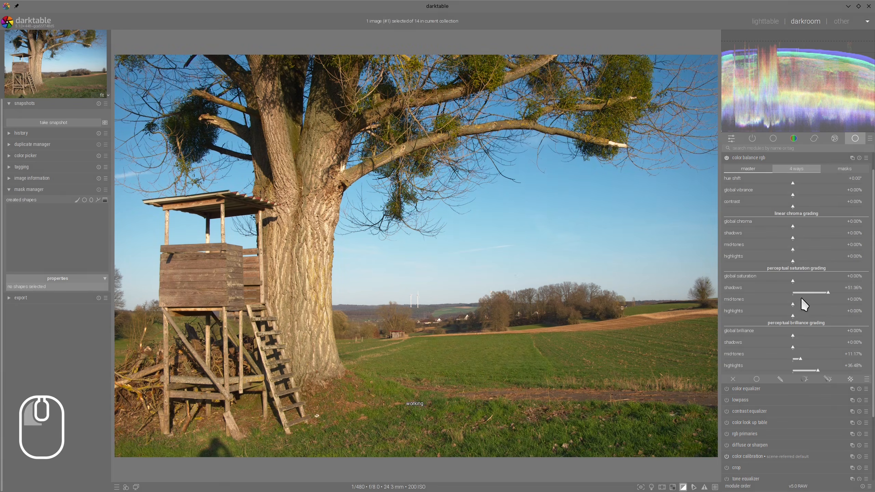
left_click(804, 304)
left_click(813, 196)
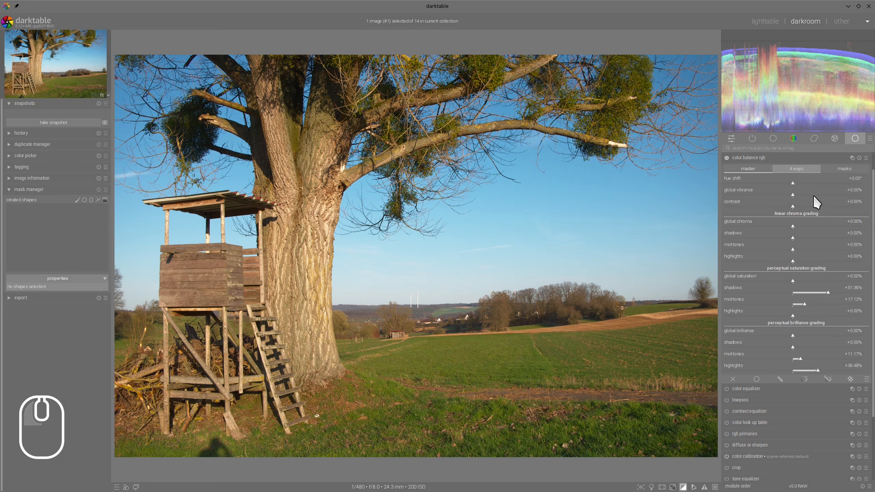
Compare the tree photo with color balance rgb off and on, and inspect the trunk up close.
left_click(726, 158)
left_click(726, 158)
scroll(369, 207, "up", 5)
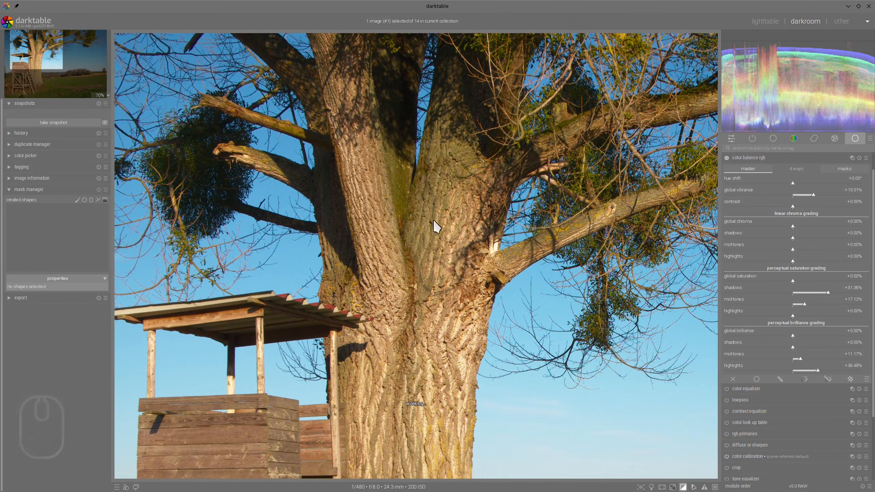
scroll(427, 186, "down", 3)
scroll(427, 186, "down", 1)
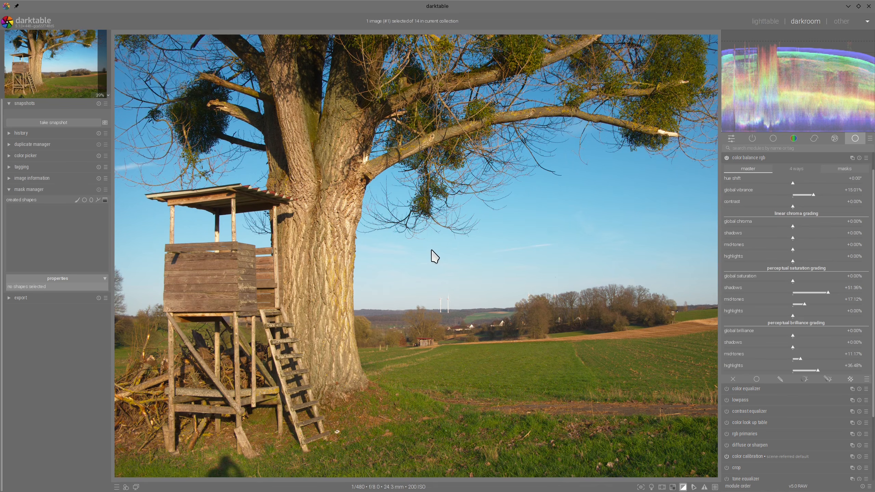
Open the dark portrait of the man with sunglasses for editing and collapse its color balance rgb module.
left_click(764, 22)
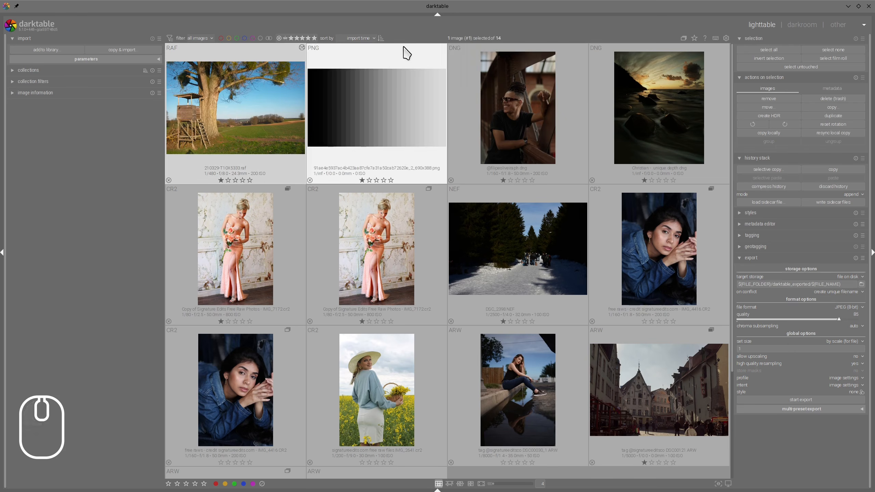
double_click(525, 110)
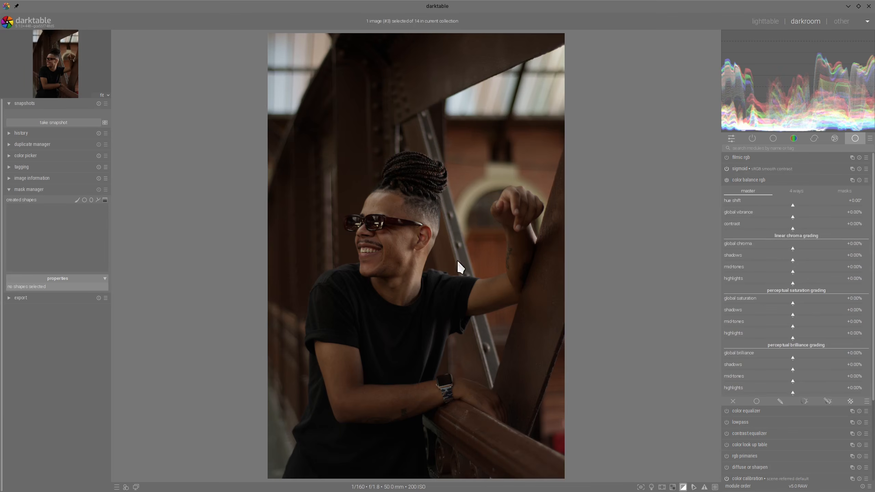
left_click(751, 179)
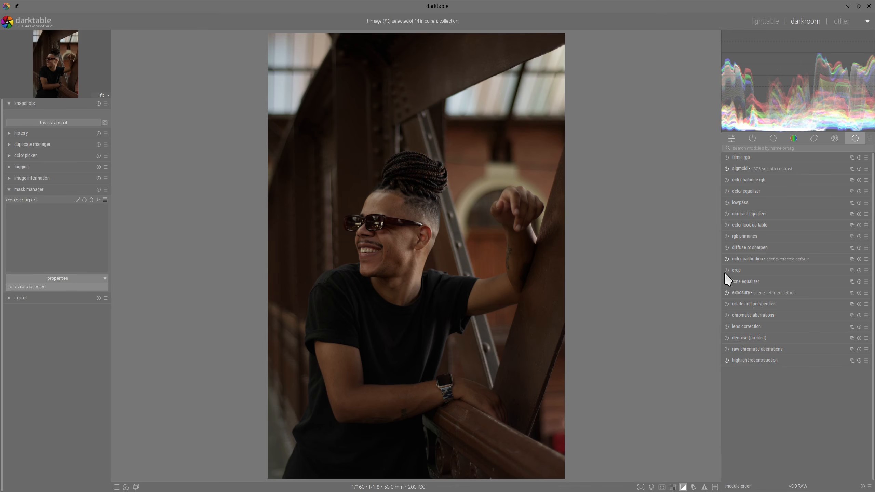
Apply the netral gray sRGB preset to the portrait's sigmoid module and compare the photo with sigmoid off and on.
left_click(865, 168)
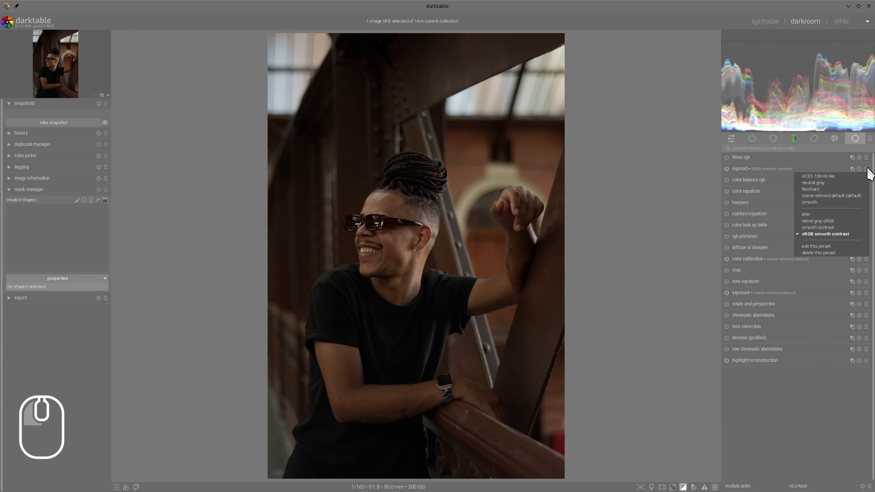
left_click(826, 222)
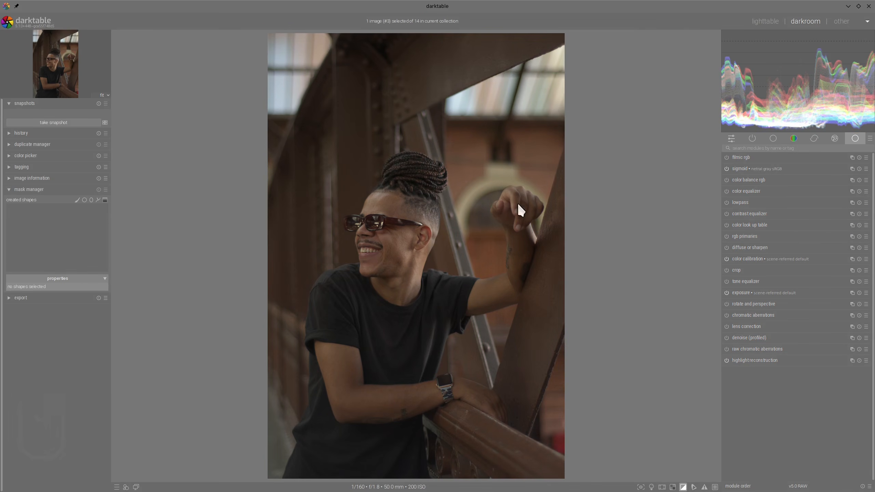
left_click(727, 168)
left_click(726, 169)
Raise the portrait's exposure to about +1.9 EV in the exposure module.
left_click(759, 295)
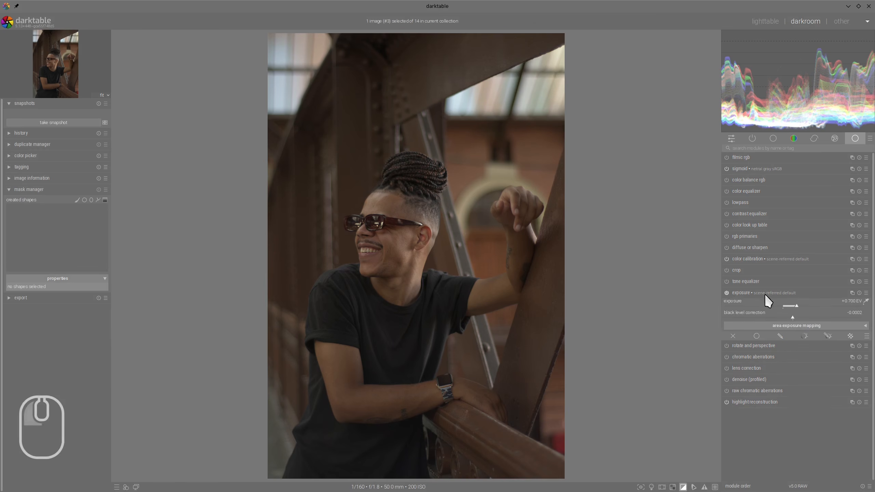
left_click(818, 323)
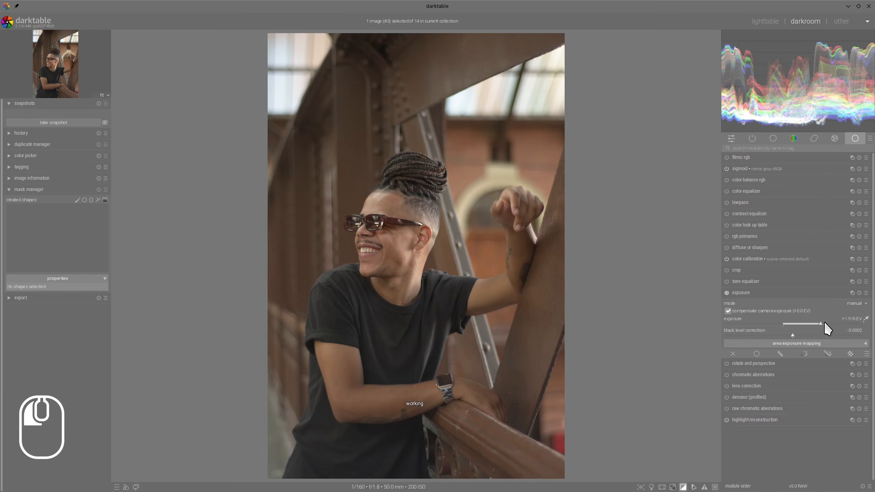
Raise the portrait's exposure to about +2.4 EV and set color balance rgb brilliance to about -38% for shadows and +10% for highlights.
left_click_drag(825, 323, 830, 323)
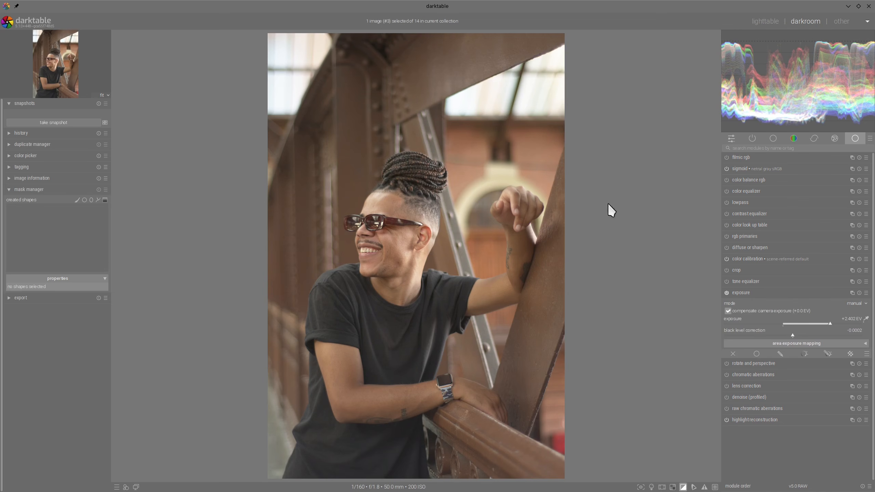
mouse_move(733, 93)
left_click(746, 180)
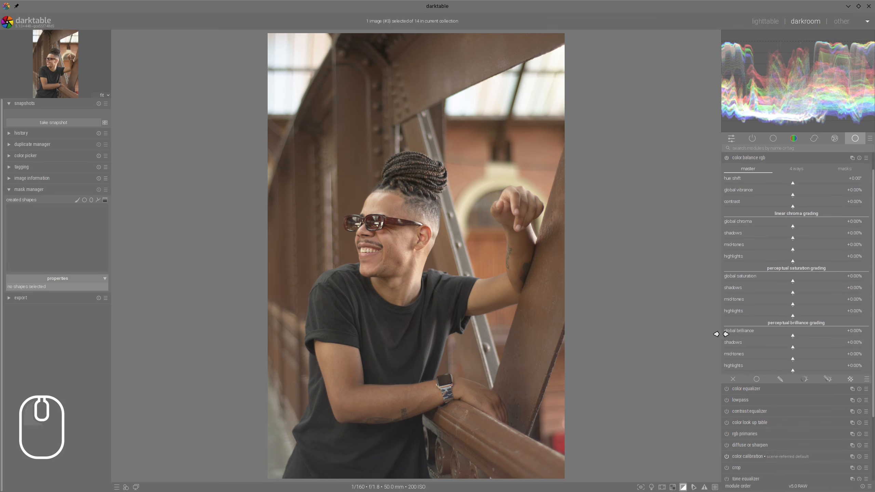
left_click(772, 348)
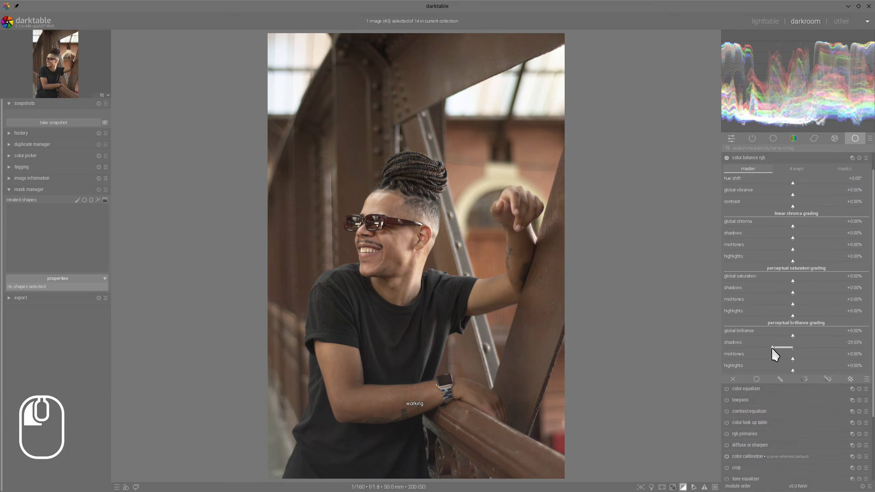
left_click(800, 371)
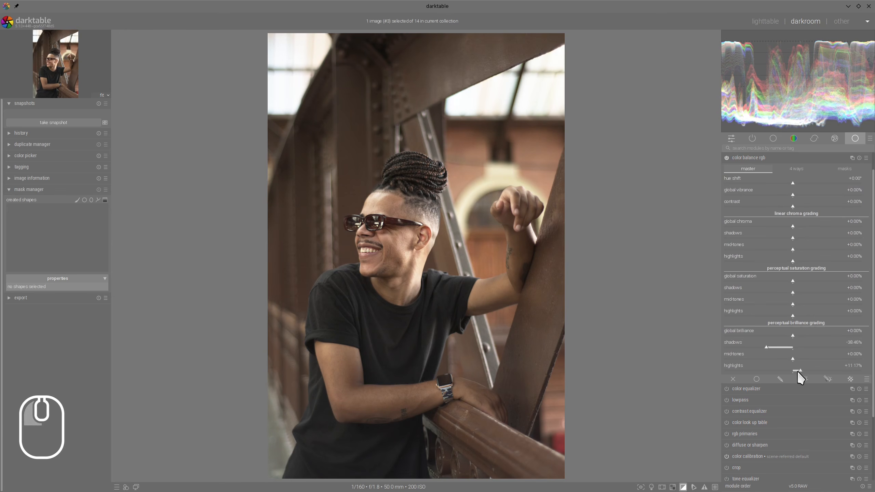
scroll(799, 370, "down", 1)
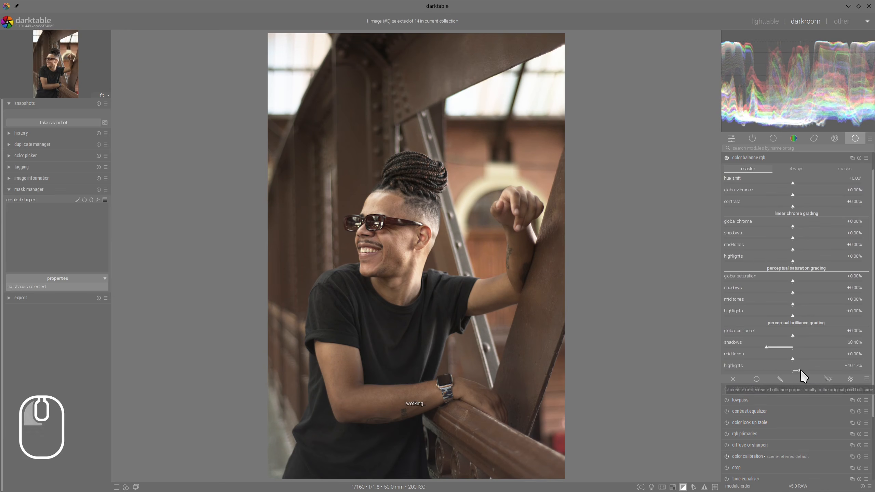
Set the portrait's mask middle-gray fulcrum to about 18% and lower its global offset luminance to about -0.8% in color balance rgb.
left_click(855, 170)
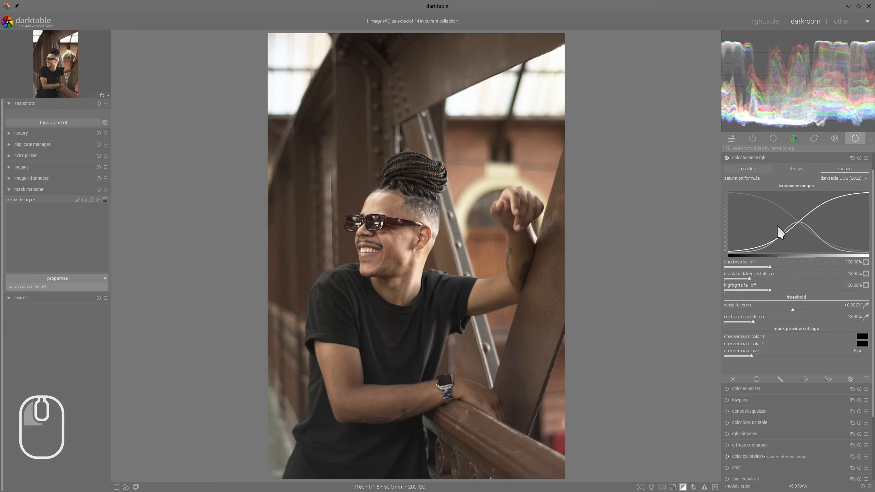
left_click(760, 278)
left_click_drag(760, 279, 748, 284)
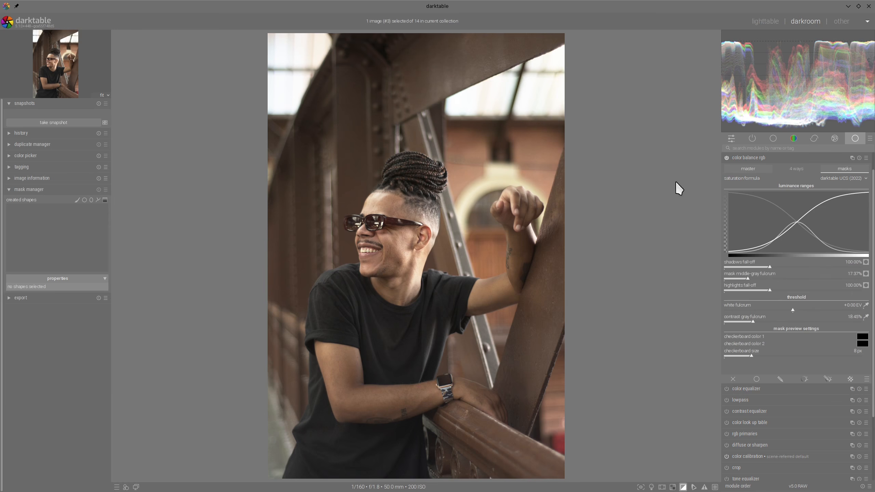
left_click(795, 169)
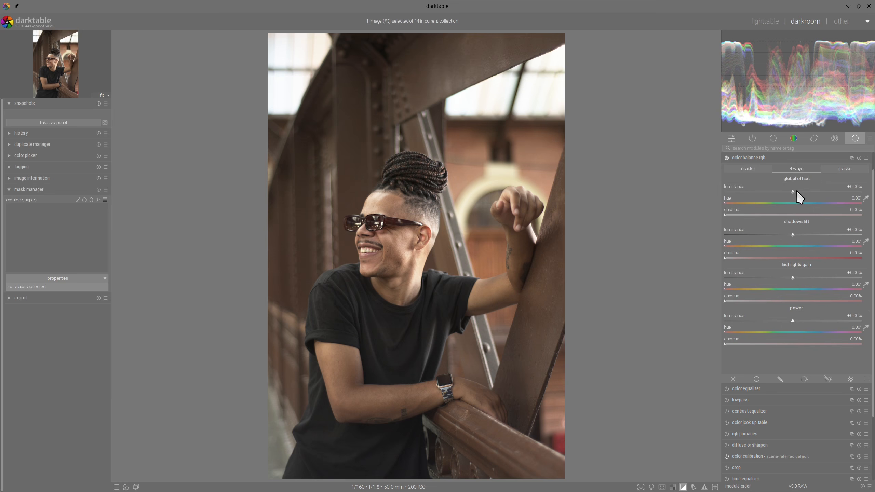
left_click_drag(793, 195, 777, 194)
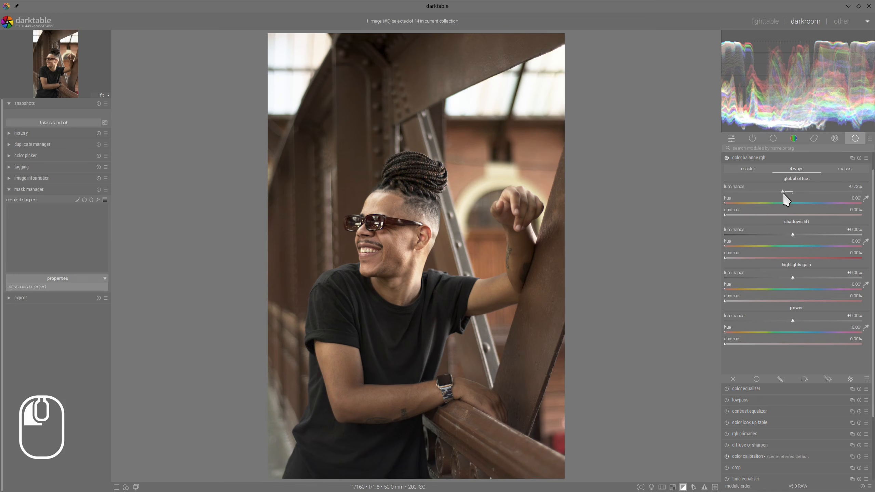
Raise the portrait's perceptual saturation to about +47% in shadows and +33% in midtones, and global vibrance to about +19%.
left_click(749, 169)
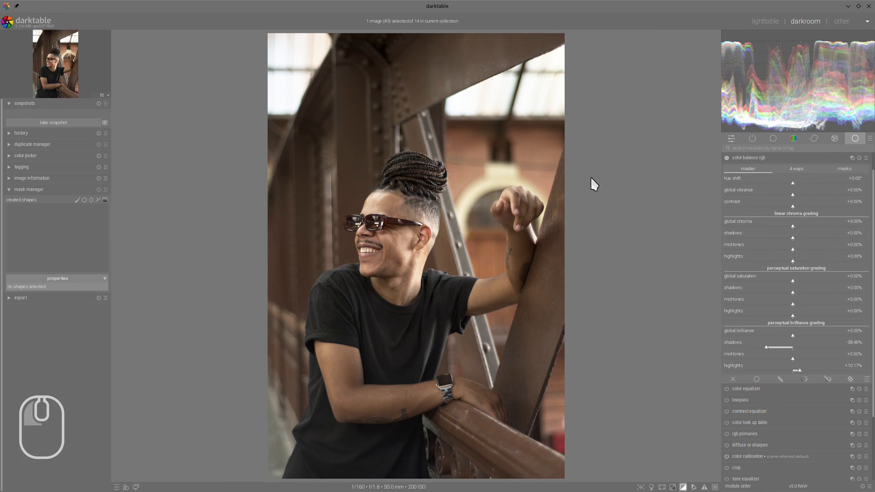
mouse_move(809, 291)
left_mouse_down()
mouse_move(825, 291)
mouse_move(815, 300)
left_mouse_up()
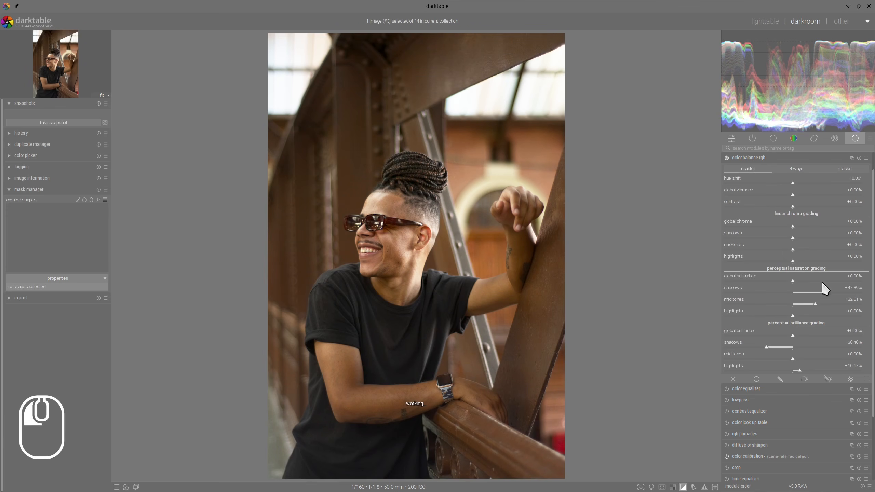
left_click_drag(815, 195, 818, 195)
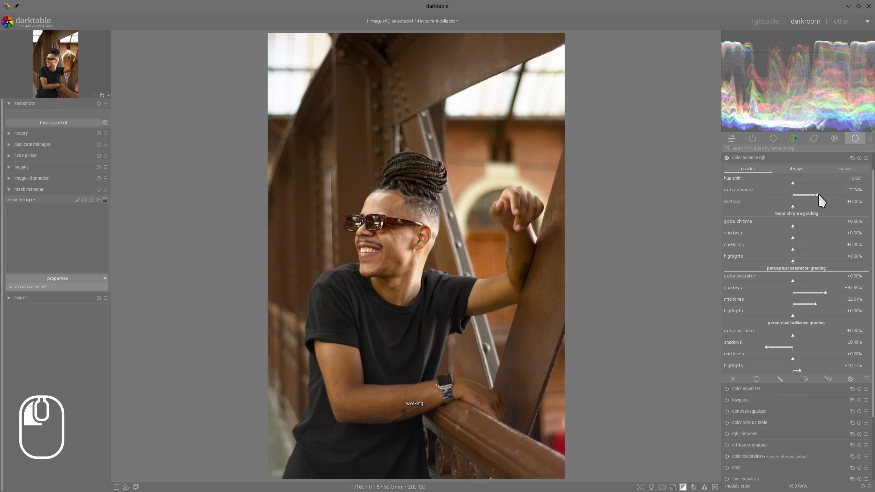
Compare the portrait with color balance rgb off and on, collapse the module and inspect the face up close.
left_click(727, 158)
left_click(727, 157)
left_click(726, 158)
left_click(726, 157)
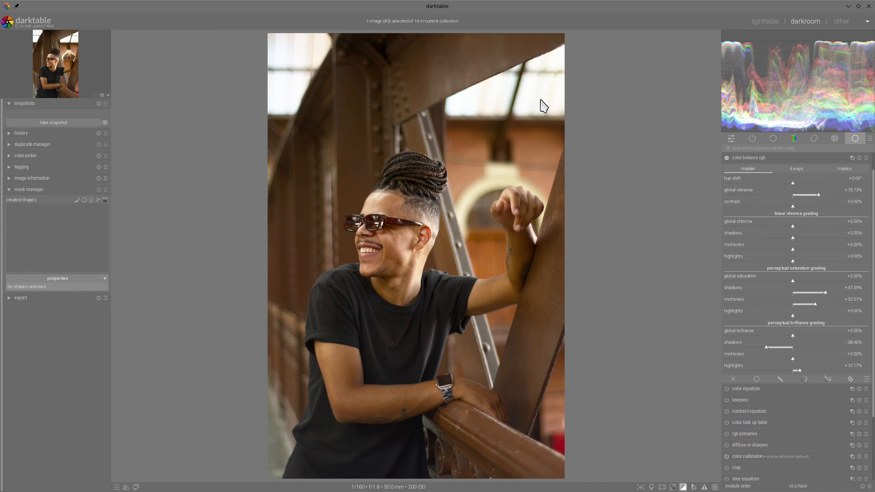
left_click(737, 157)
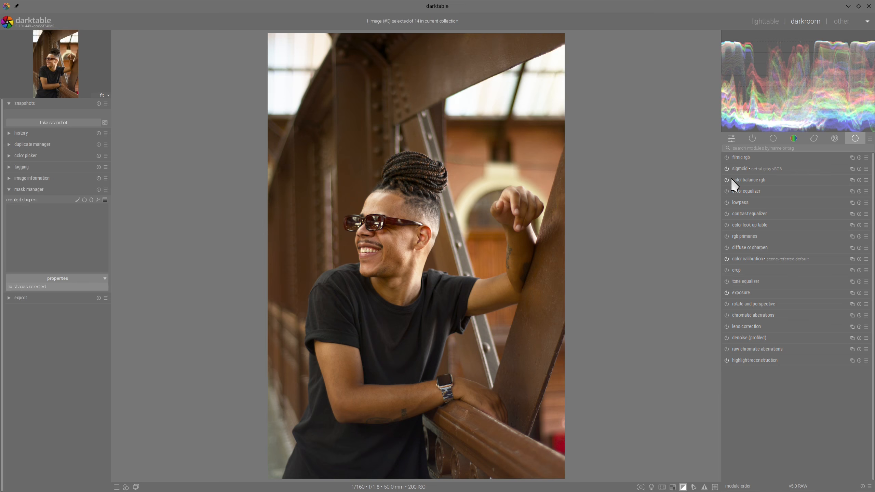
scroll(402, 257, "up", 1)
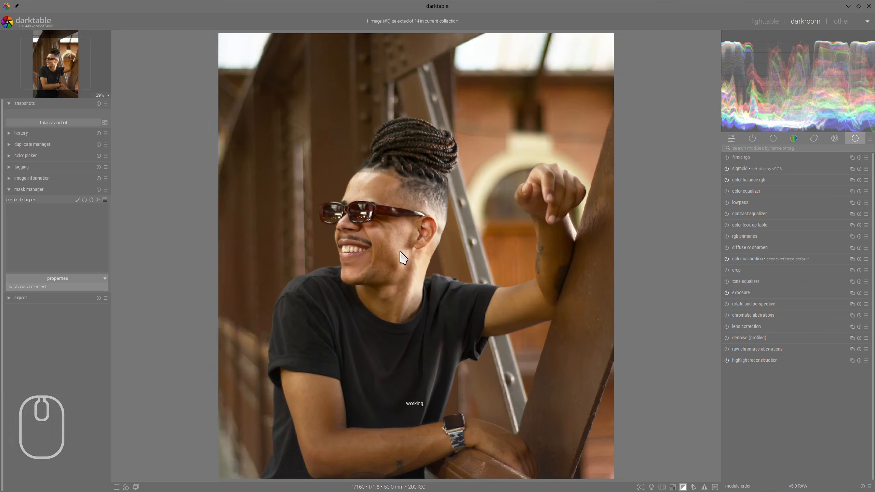
scroll(409, 238, "down", 1)
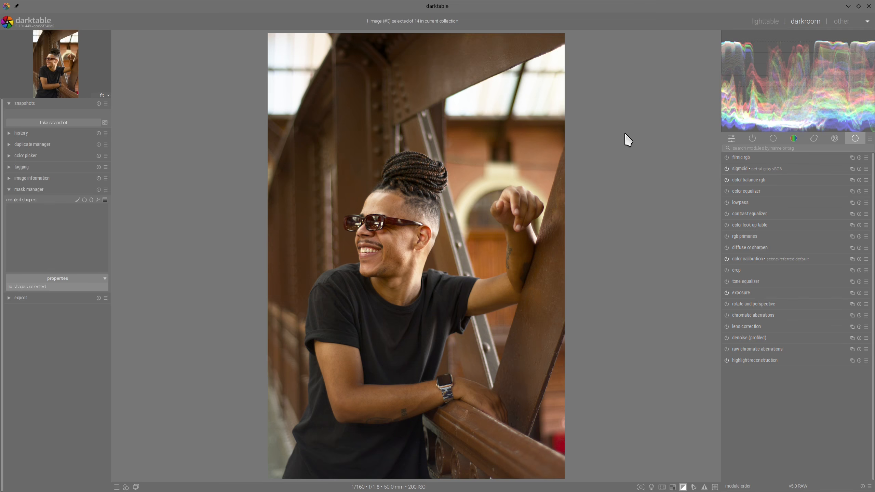
Open the stepped grayscale gradient for editing and expand its sigmoid module.
left_click(764, 22)
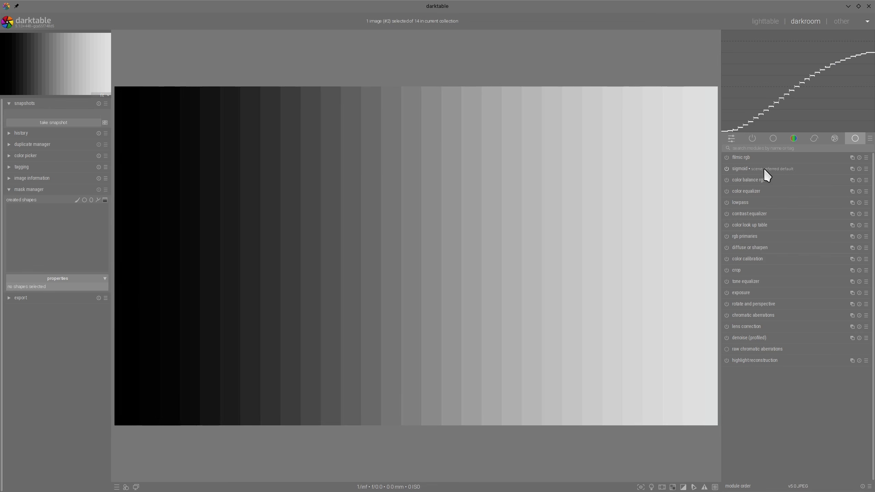
mouse_move(856, 76)
left_click(727, 168)
left_click(746, 168)
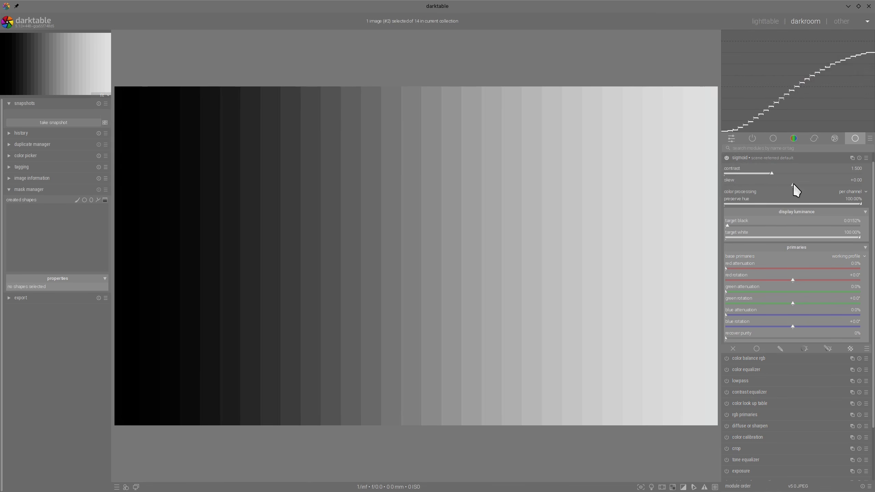
Try sigmoid skew up to +1.00 with contrast lowered to about 1.1 on the gradient, and reset and collapse the module.
left_click_drag(794, 183, 855, 180)
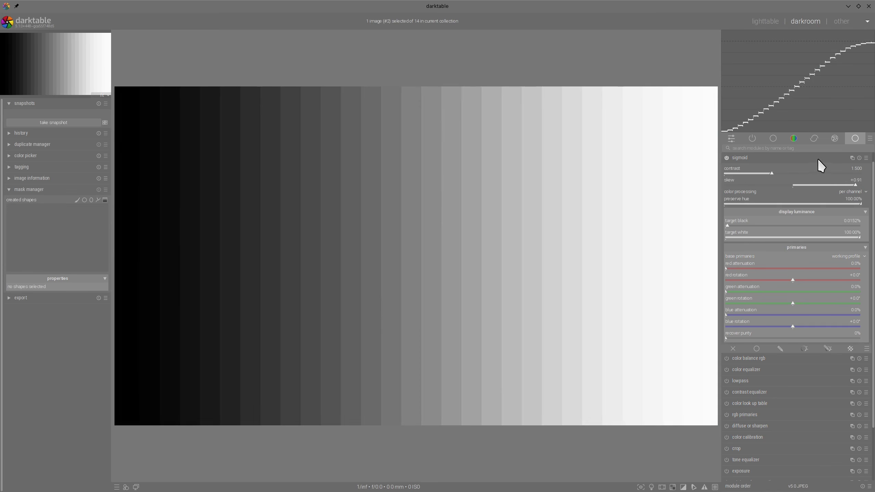
mouse_move(856, 189)
left_mouse_down()
mouse_move(793, 189)
mouse_move(865, 193)
mouse_move(796, 182)
mouse_move(856, 187)
left_mouse_up()
left_click_drag(769, 172, 748, 176)
left_click_drag(854, 189, 872, 188)
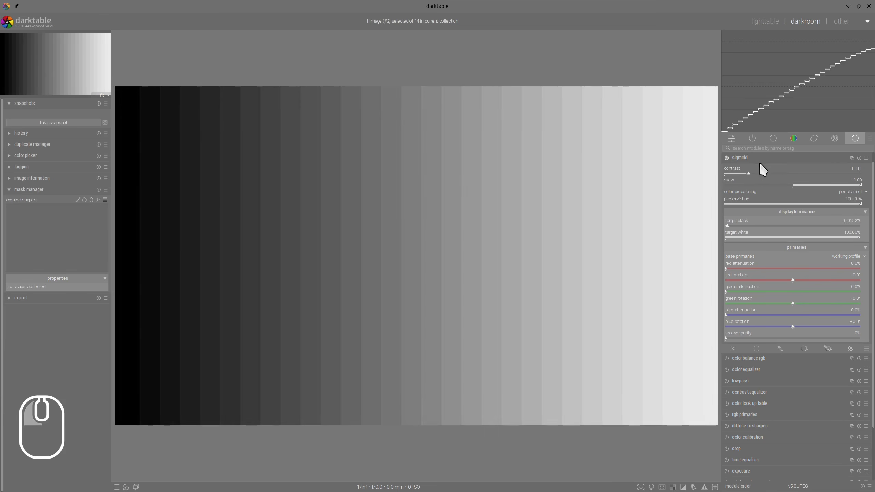
mouse_move(752, 172)
left_mouse_down()
mouse_move(837, 190)
mouse_move(791, 185)
left_mouse_up()
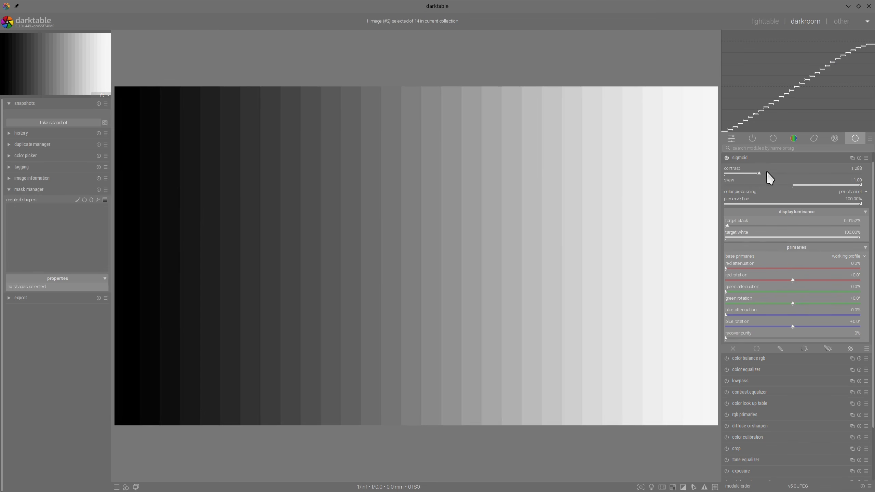
left_click(859, 158)
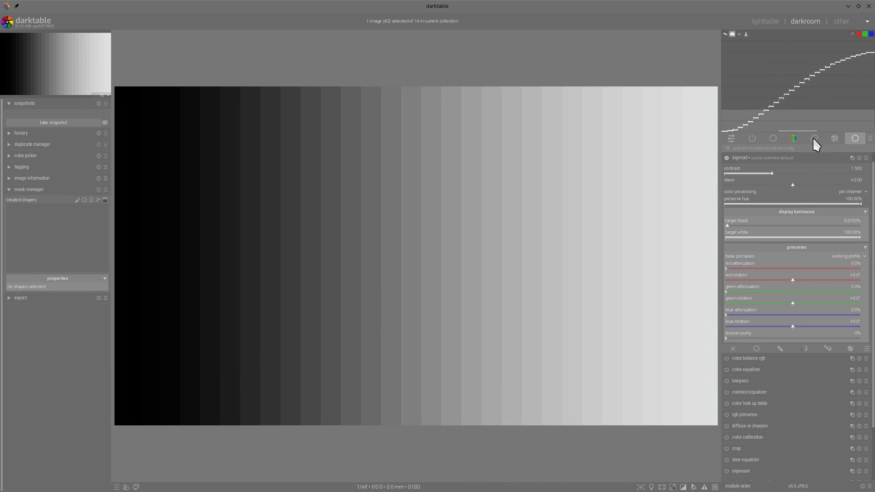
left_click(761, 158)
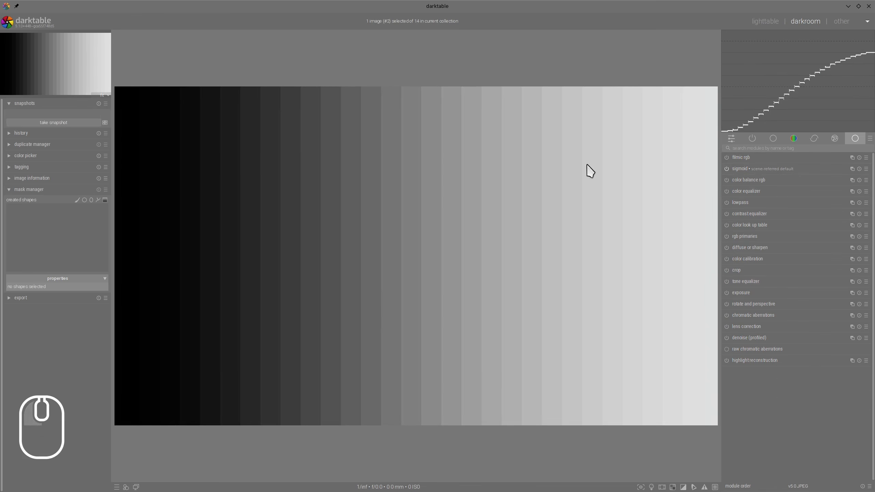
Raise the gradient's highlights brilliance to about +27.5% in color balance rgb.
left_click(740, 178)
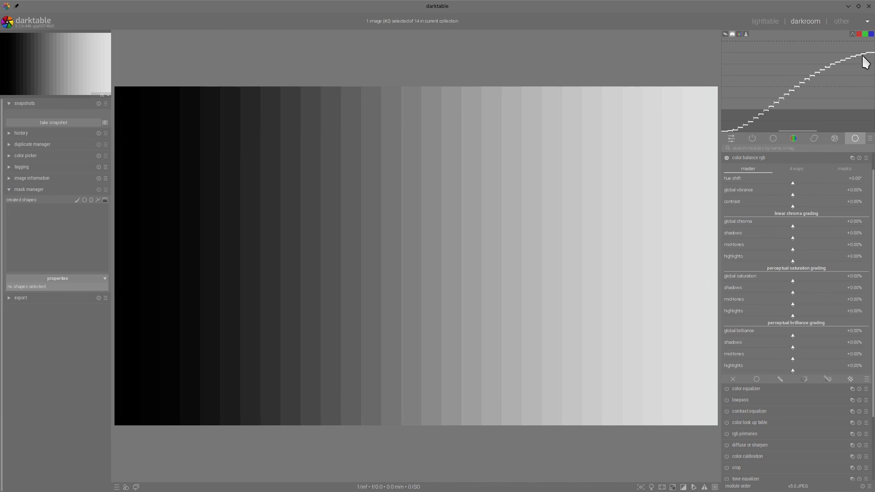
left_click_drag(803, 370, 812, 371)
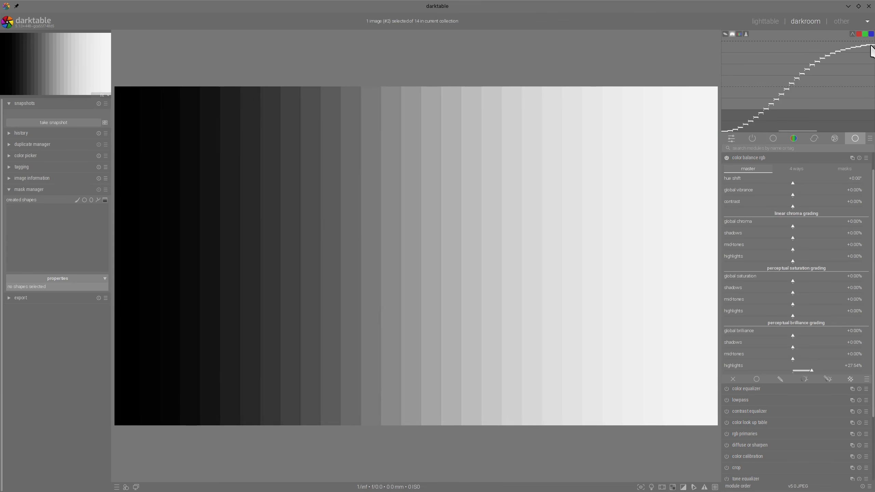
left_click_drag(808, 36, 797, 37)
key("alt+F11")
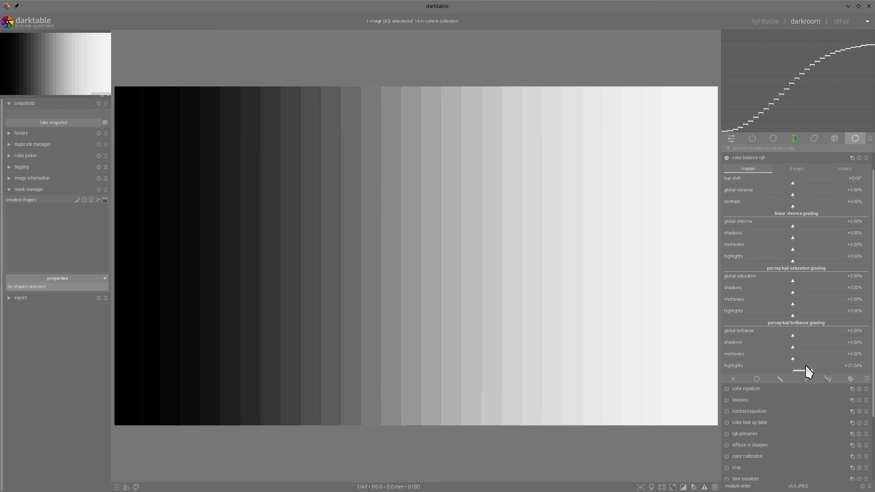
Raise the mask middle-gray fulcrum to about 90% in the gradient's color balance rgb and collapse the module.
left_click(846, 170)
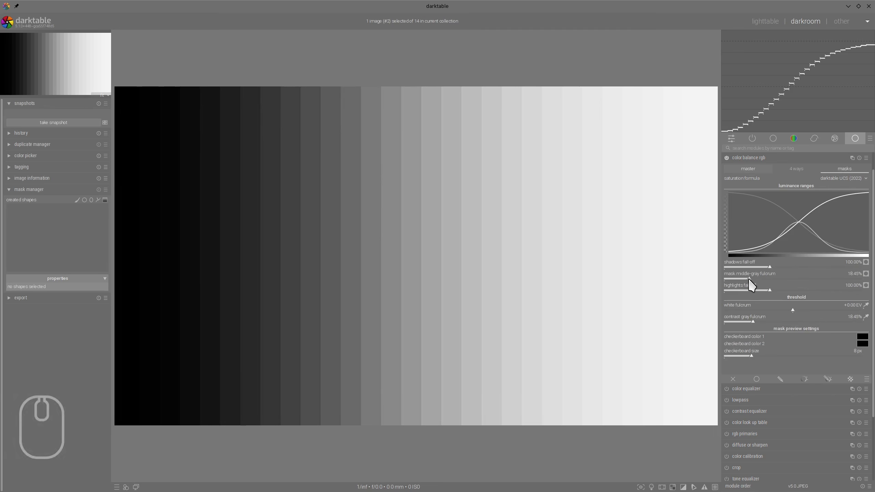
left_click(762, 280)
left_click_drag(762, 280, 847, 281)
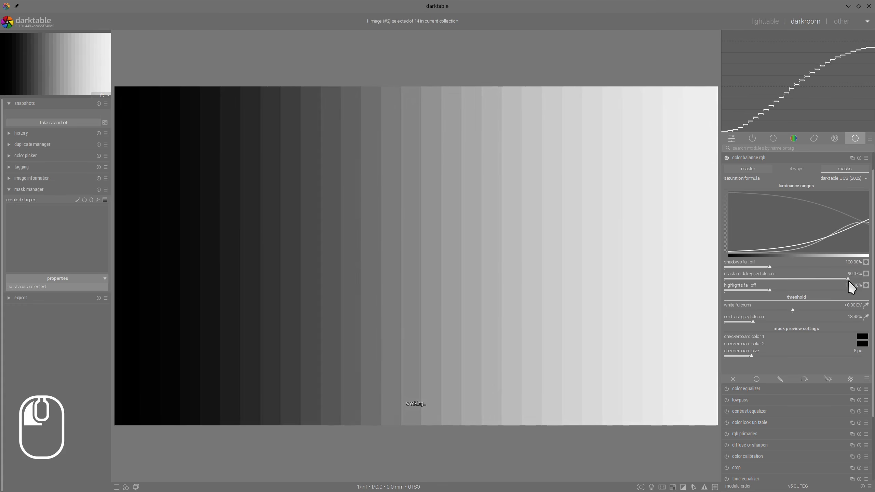
left_click(727, 154)
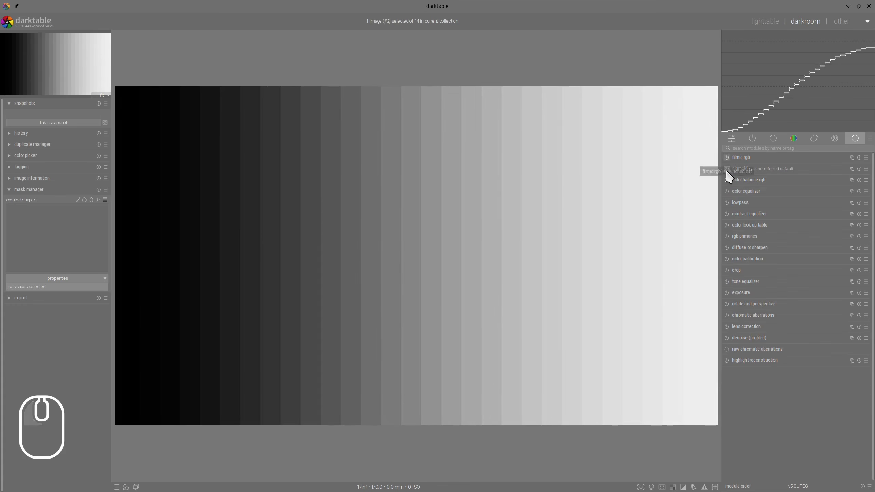
Compare the gradient with color balance rgb off and on, leaving it enabled.
left_click(726, 180)
left_click(726, 180)
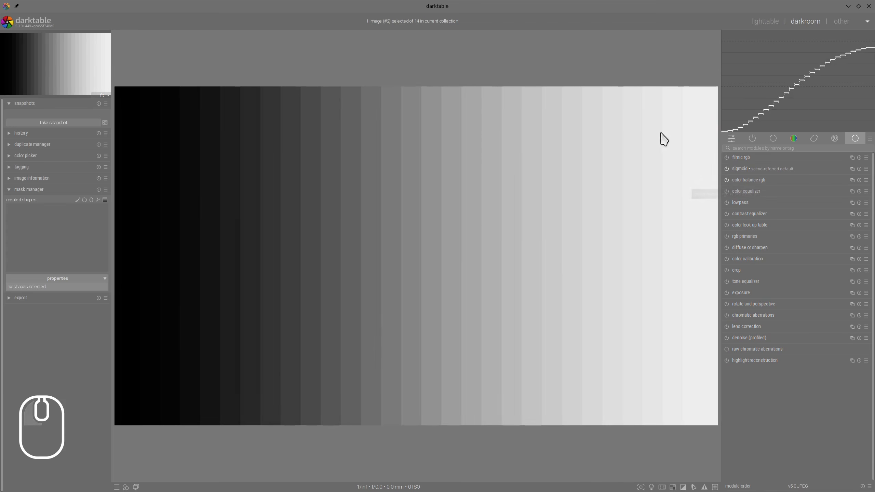
left_click(726, 180)
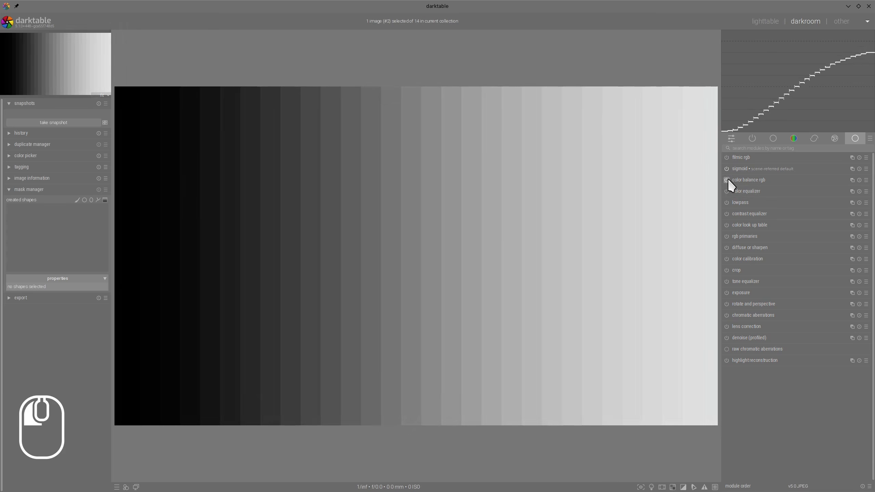
left_click(727, 179)
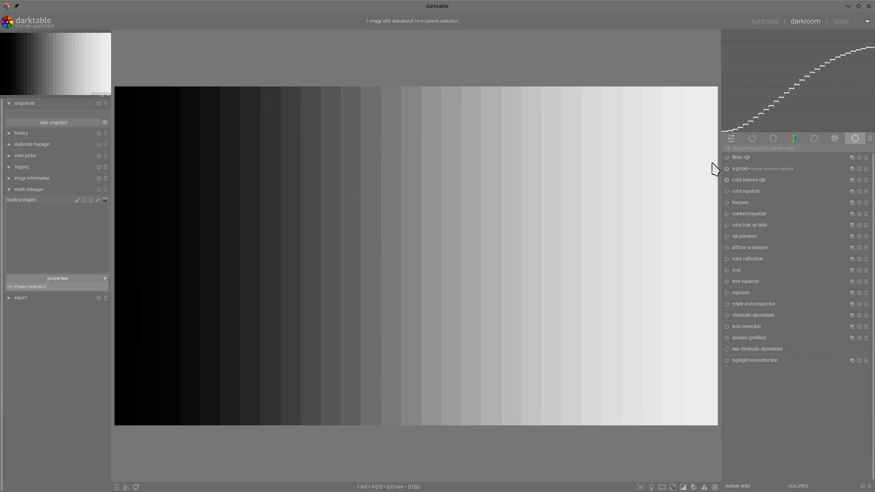
Set the gradient's sigmoid contrast to about 1.2 and skew to about +0.61.
left_click(732, 168)
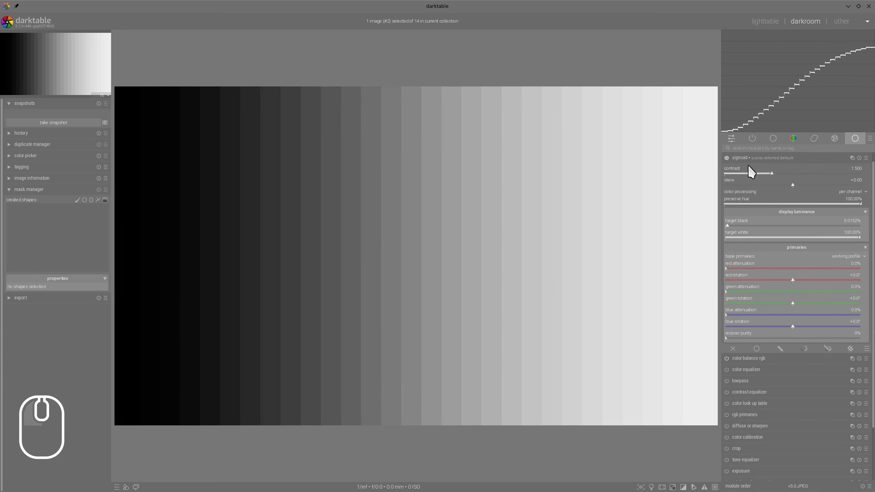
left_click(824, 181)
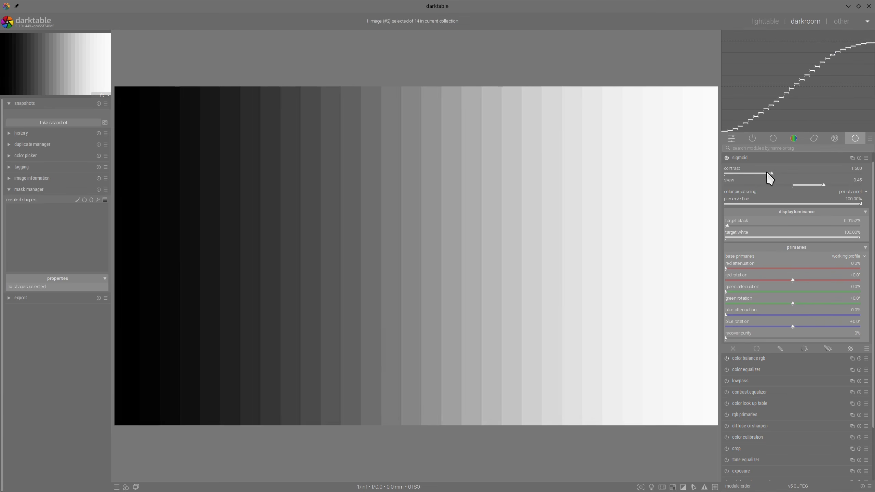
left_click_drag(766, 171, 753, 172)
left_click(836, 185)
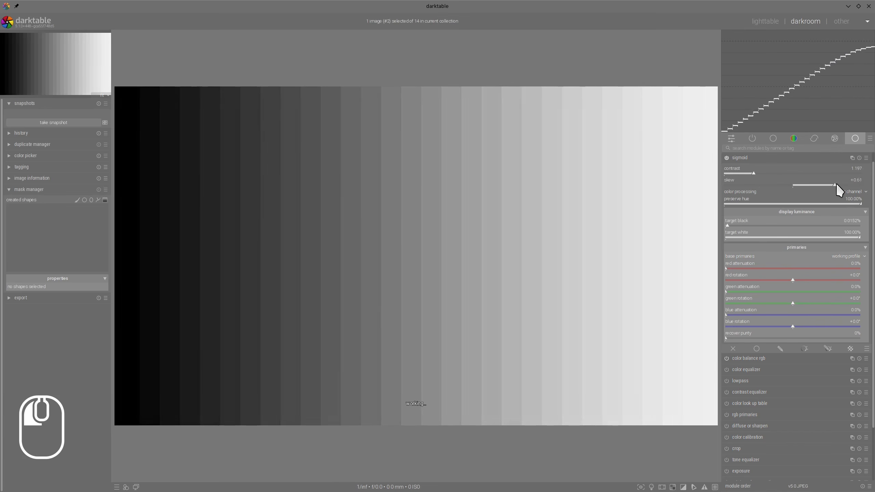
Raise the gradient's sigmoid skew to about +0.66 and collapse the module.
left_click_drag(836, 183, 838, 182)
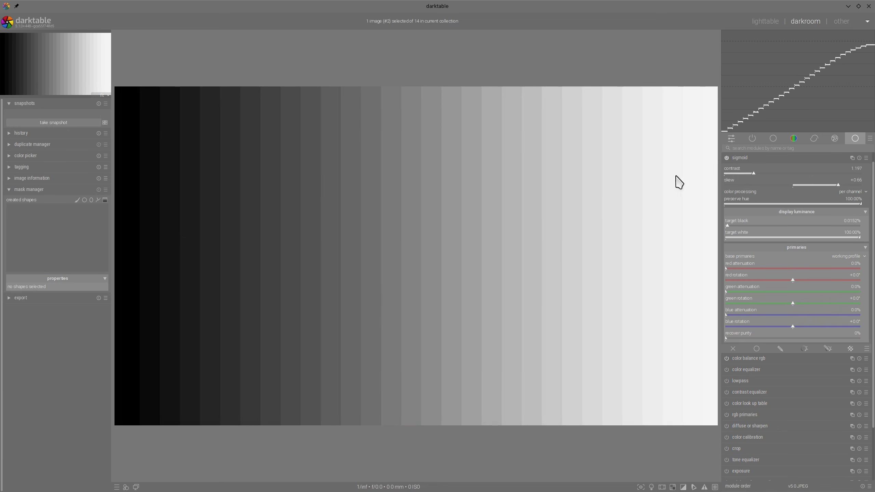
left_click(737, 159)
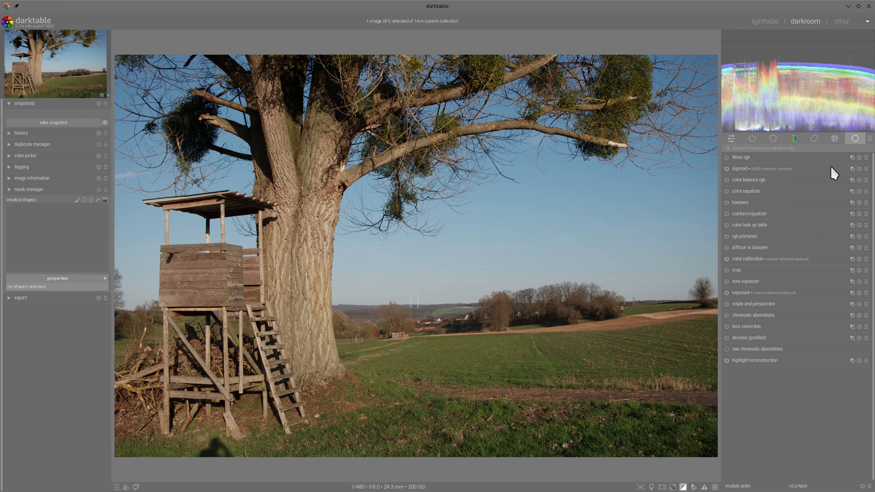
Reset sigmoid on the tree photo to its scene-referred default and inspect the mistletoe clusters in the upper branches up close.
left_click(859, 168)
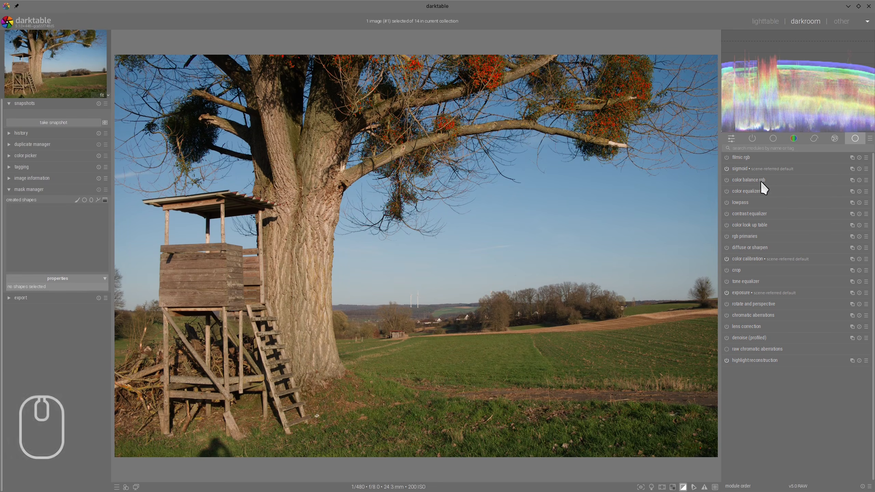
scroll(617, 131, "up", 5)
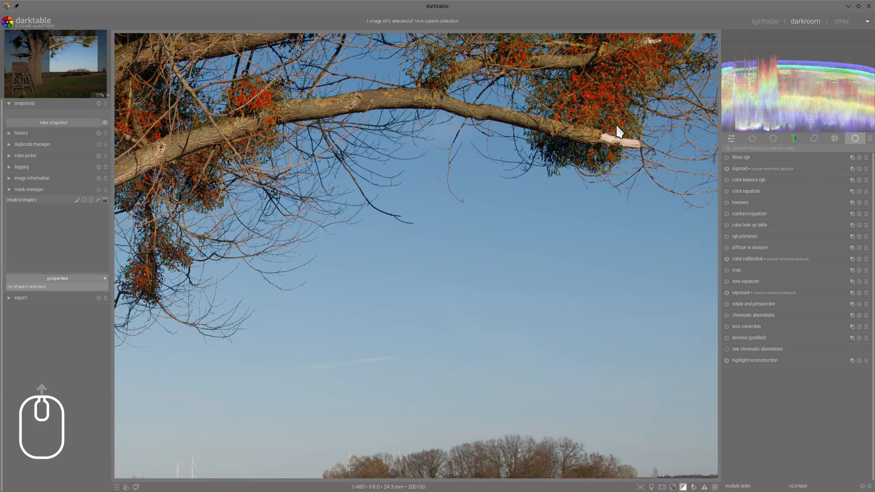
left_click_drag(616, 131, 595, 256)
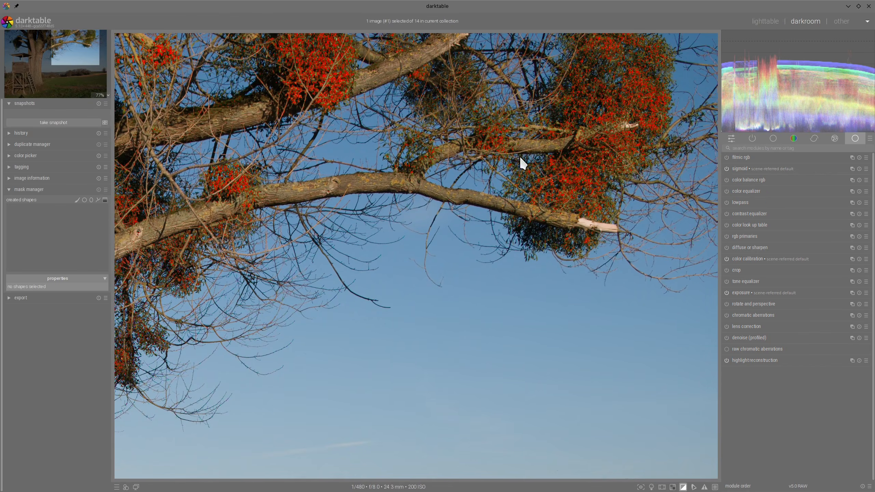
Set the tree photo's sigmoid base primaries to sRGB, collapse the module and check the whole image.
left_click(744, 169)
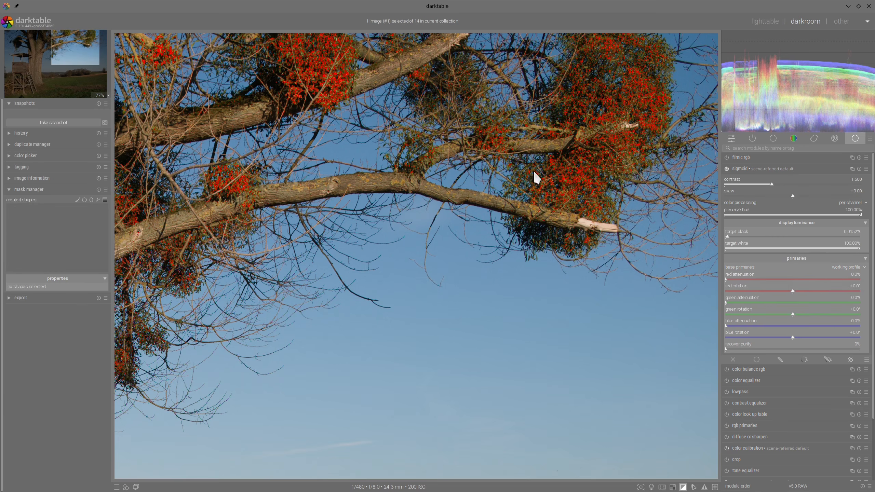
left_click(854, 268)
left_click(854, 291)
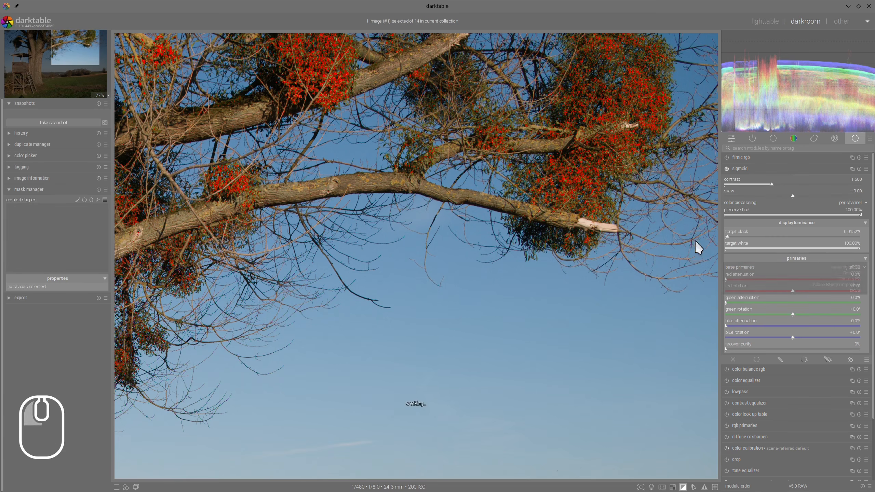
left_click(753, 168)
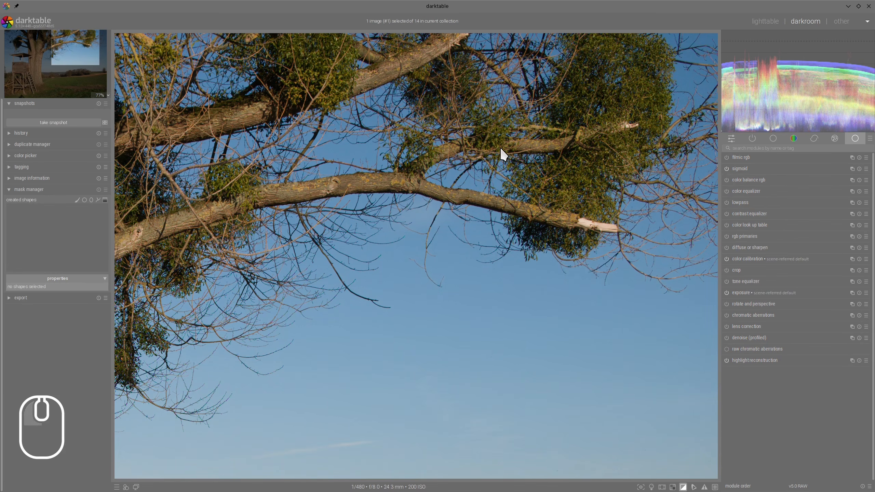
scroll(500, 152, "down", 5)
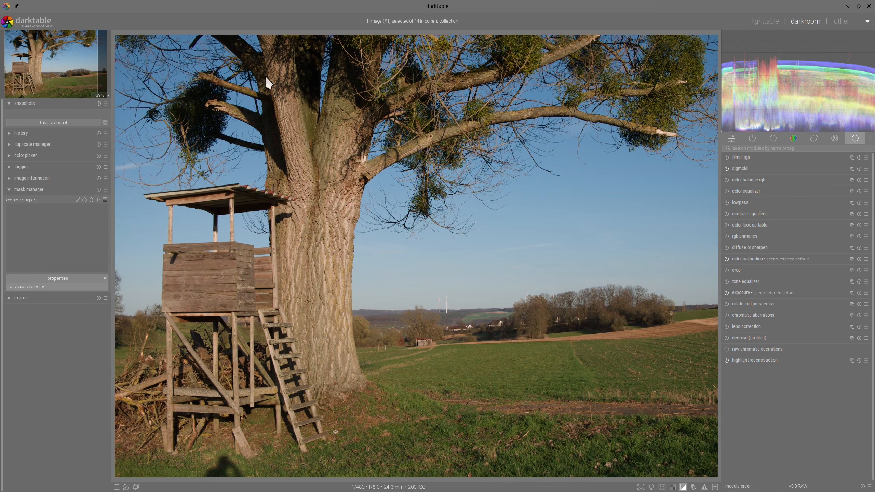
Set the tree photo's sigmoid contrast to about 1.2 and skew to about +0.84, and collapse the module.
left_click(750, 169)
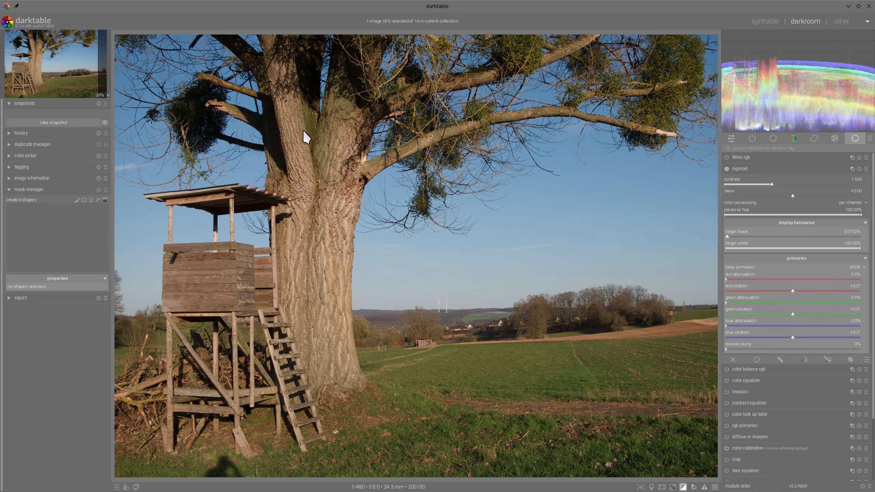
left_click_drag(771, 184, 860, 189)
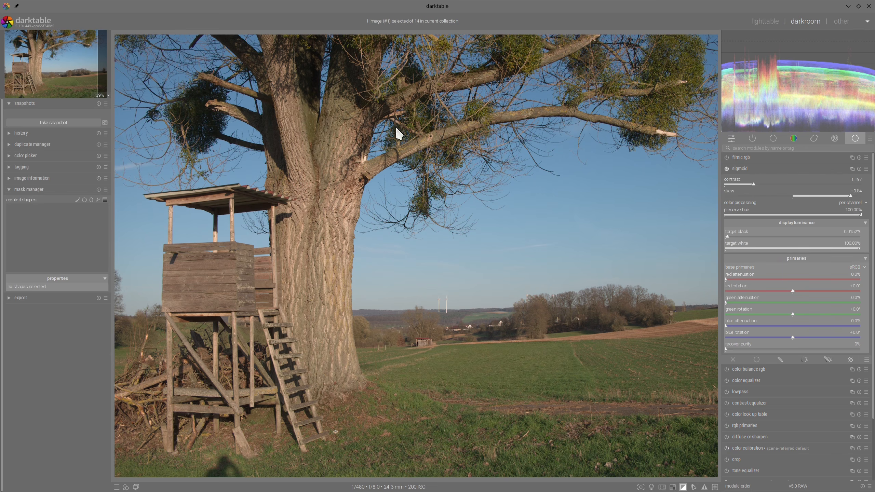
left_click(745, 167)
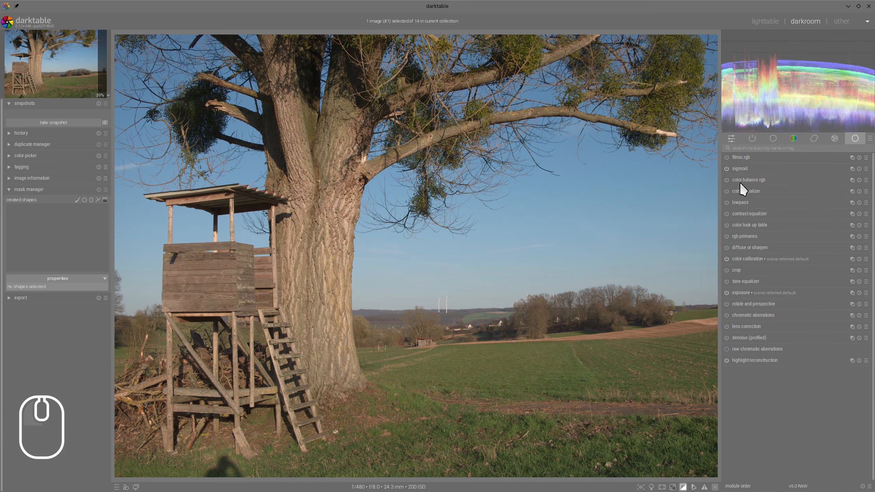
In the tree photo's color balance rgb, raise highlights brilliance to about +27% and the mask middle-gray fulcrum to about 38%.
left_click(748, 179)
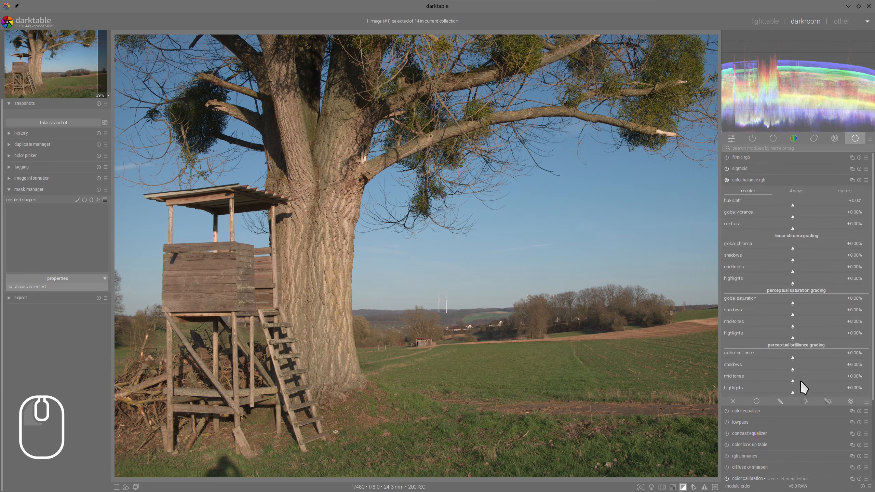
left_click_drag(800, 391, 812, 393)
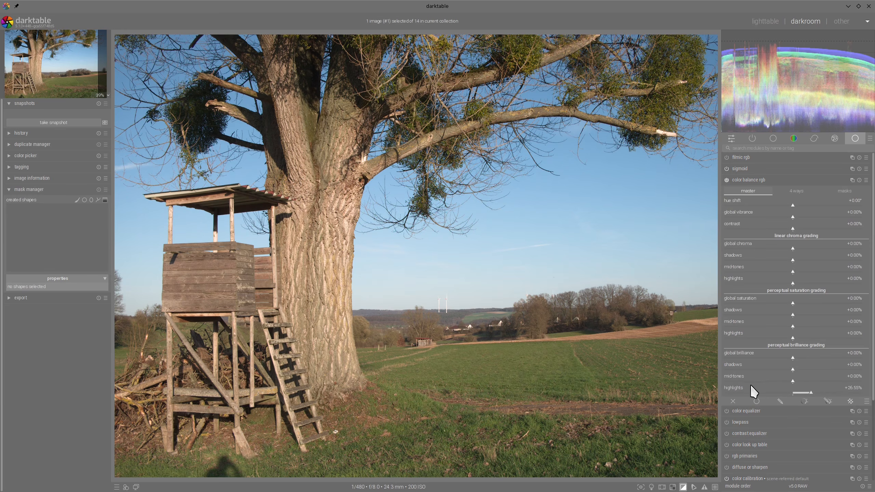
left_click(845, 192)
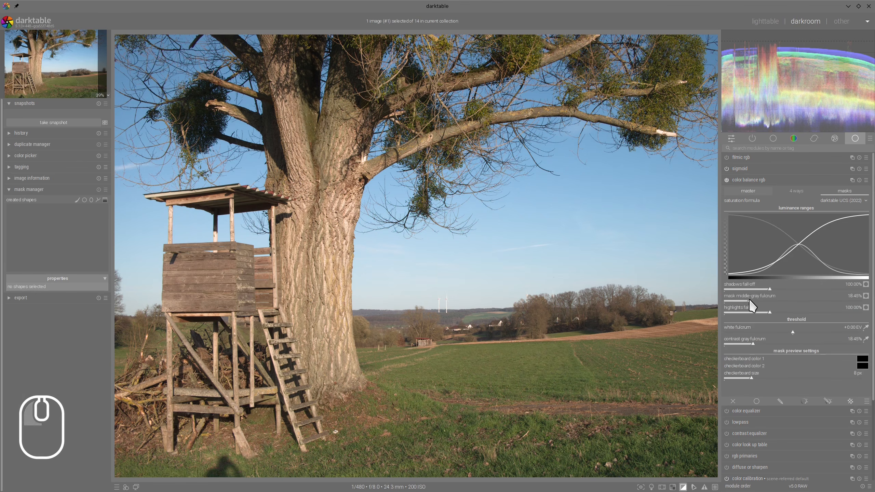
left_click_drag(748, 303, 772, 305)
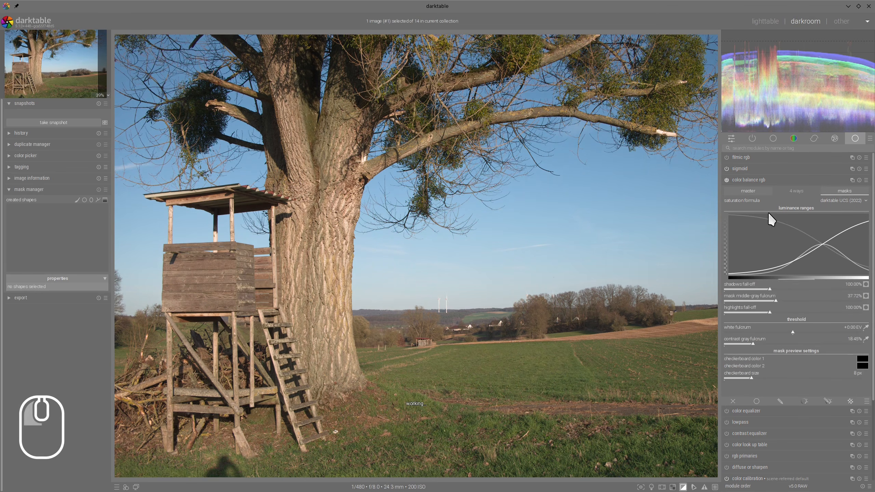
Raise mid-tones brilliance to about +6%, shadows saturation to +57%, mid-tones saturation to +37% and global vibrance to +18% in color balance rgb.
left_click(755, 194)
left_click(797, 377)
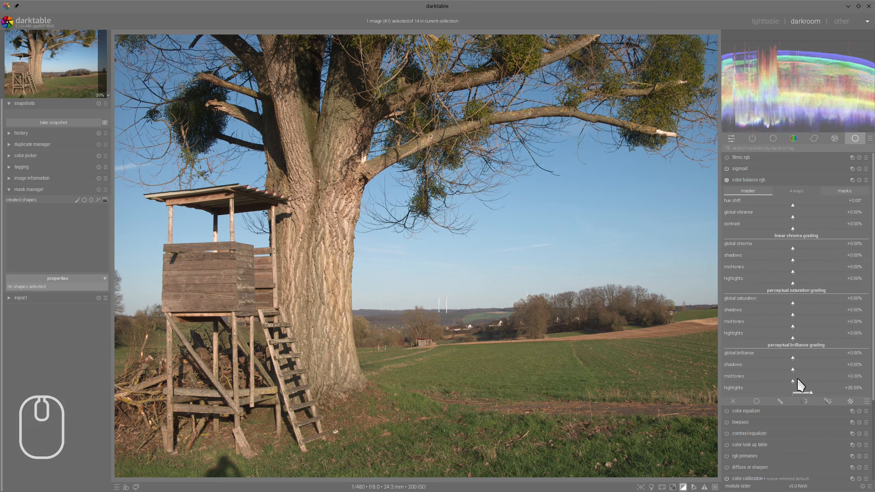
left_click(826, 315)
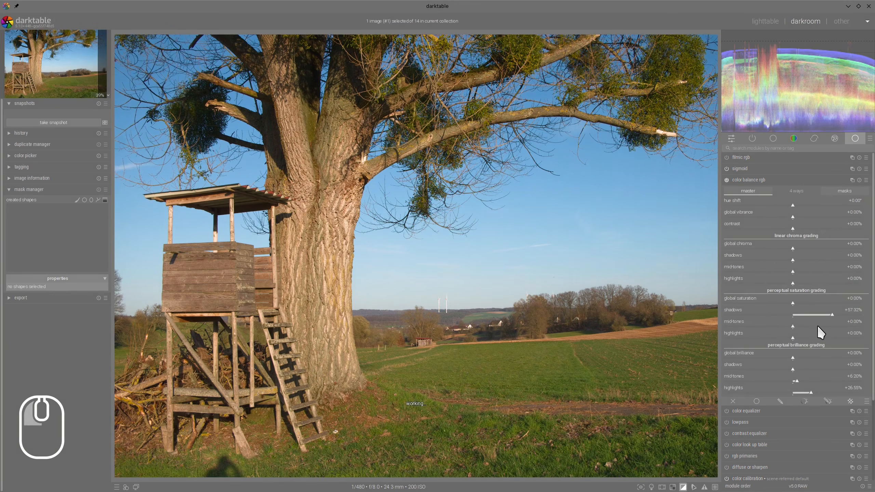
left_click(818, 326)
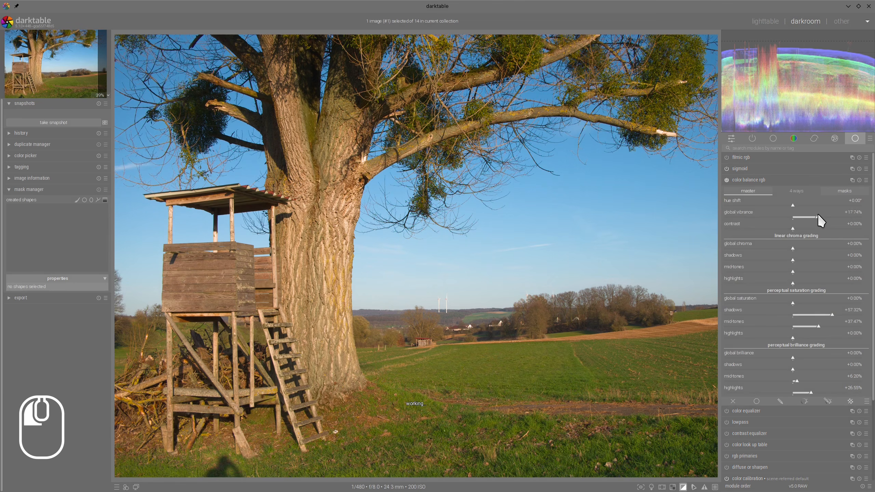
left_click(778, 179)
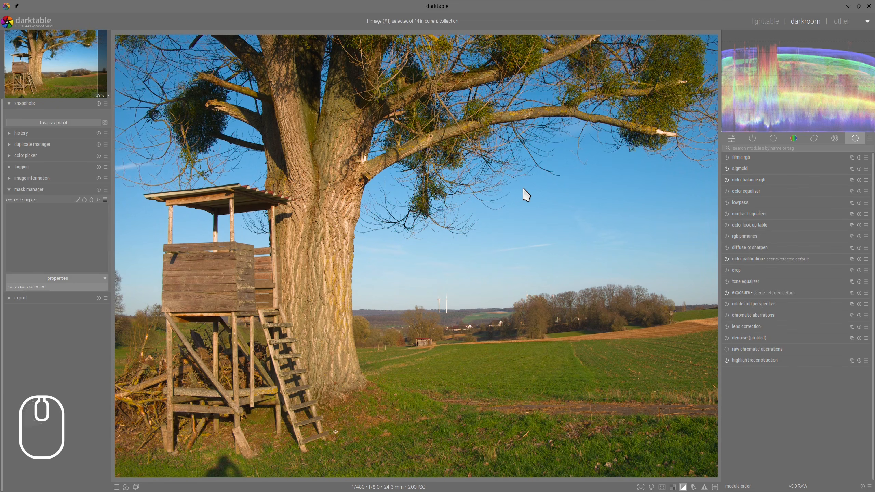
Compare the tree photo with color balance rgb off and on, leaving it enabled.
left_click(727, 179)
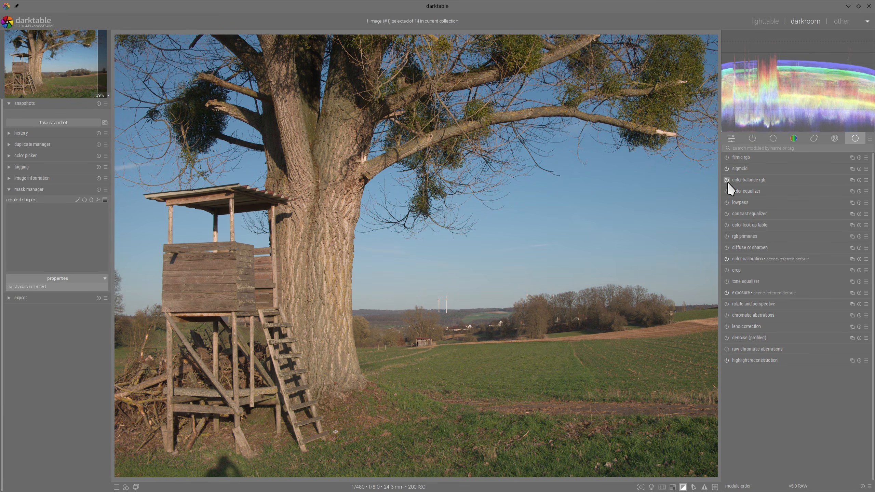
left_click(727, 179)
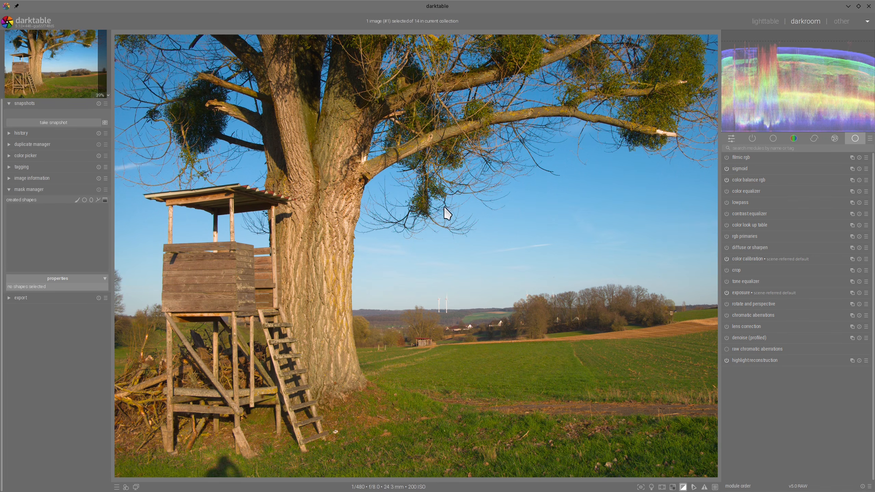
Open the portrait of the man in sunglasses for editing and reset its sigmoid module to the scene-referred default.
left_click(765, 21)
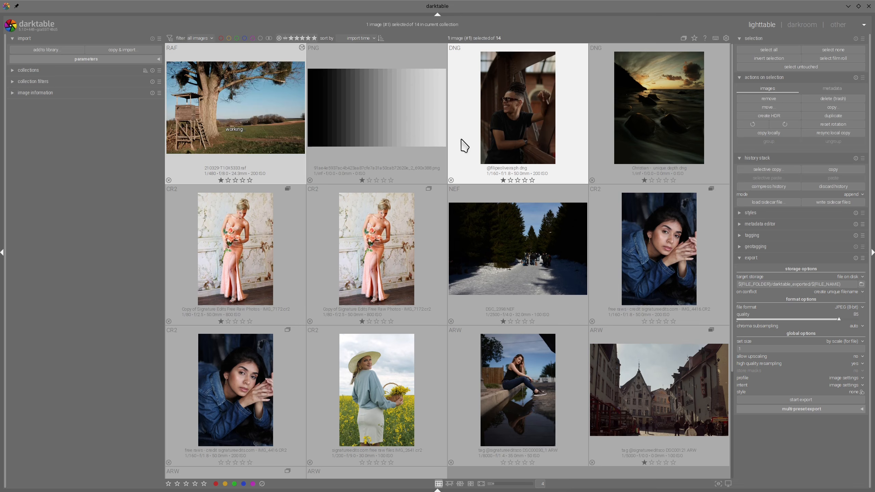
double_click(522, 123)
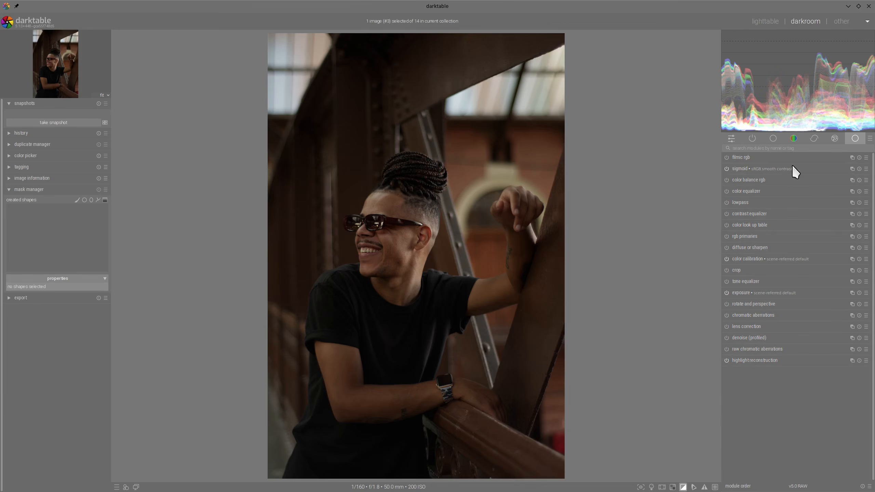
left_click(859, 169)
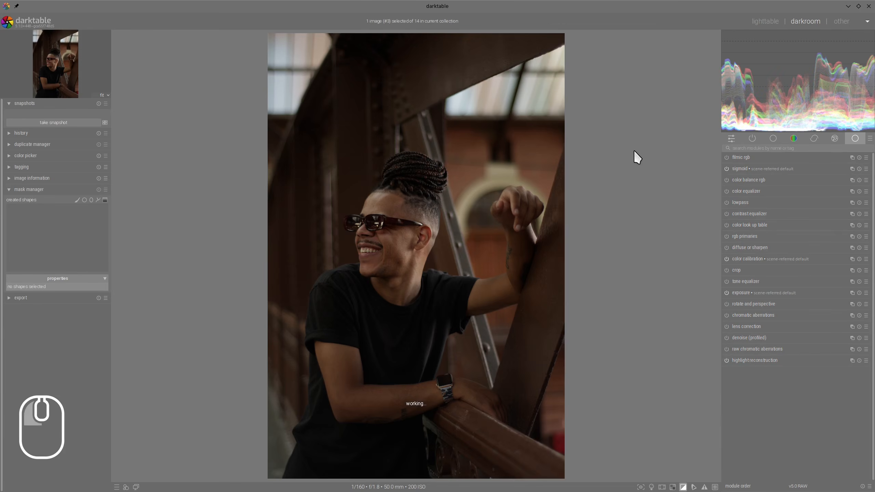
Set the portrait's sigmoid base primaries to sRGB and collapse the module.
left_click(756, 167)
left_click(857, 268)
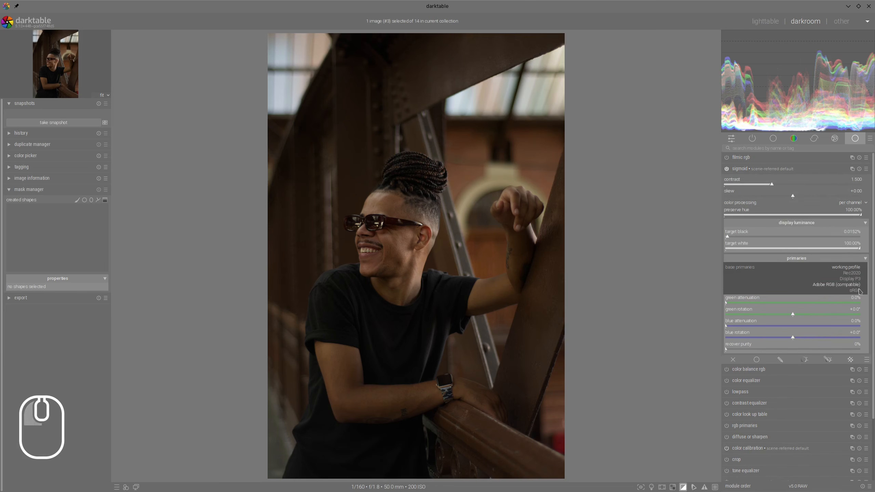
left_click(859, 293)
left_click(752, 166)
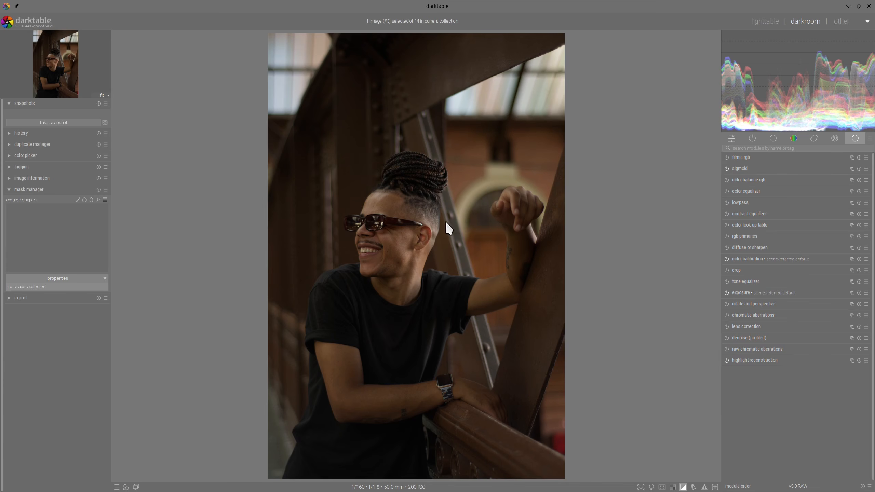
Raise the portrait's exposure to about +2.14 EV.
left_click(737, 293)
left_click_drag(807, 323, 825, 323)
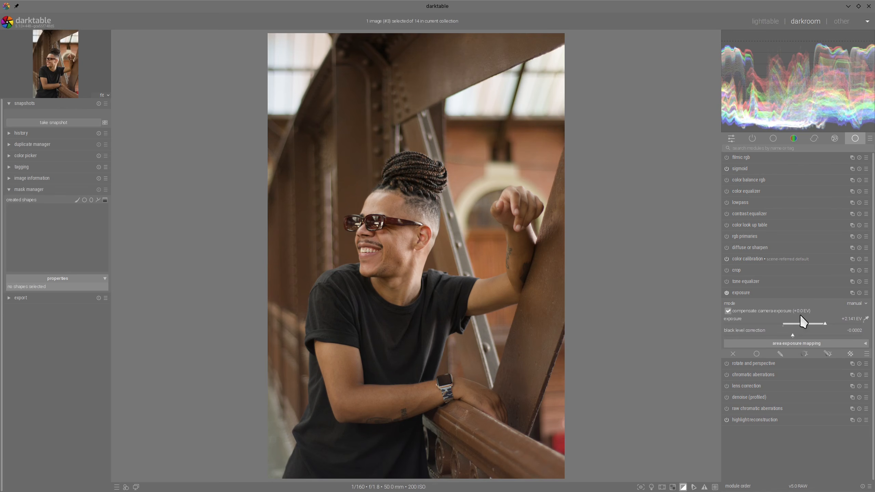
Enable color balance rgb on the portrait and set shadows brilliance to about -14% and highlights brilliance to about +8%.
left_click(728, 179)
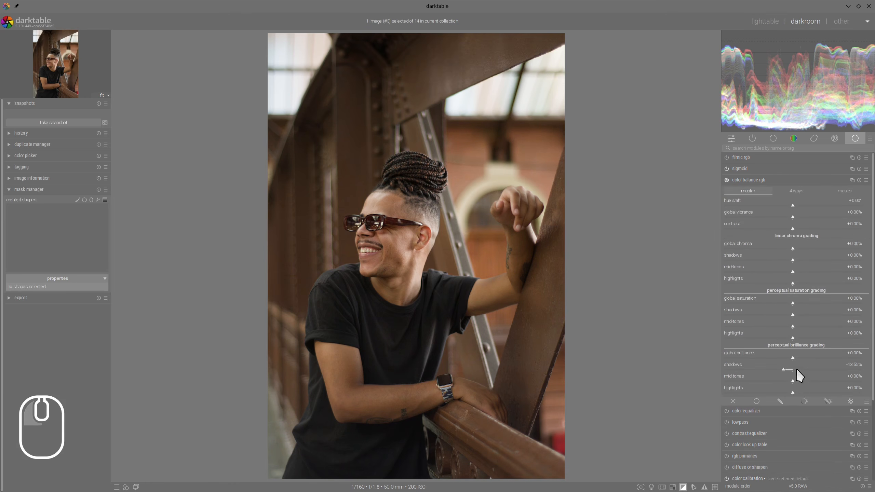
left_click(798, 391)
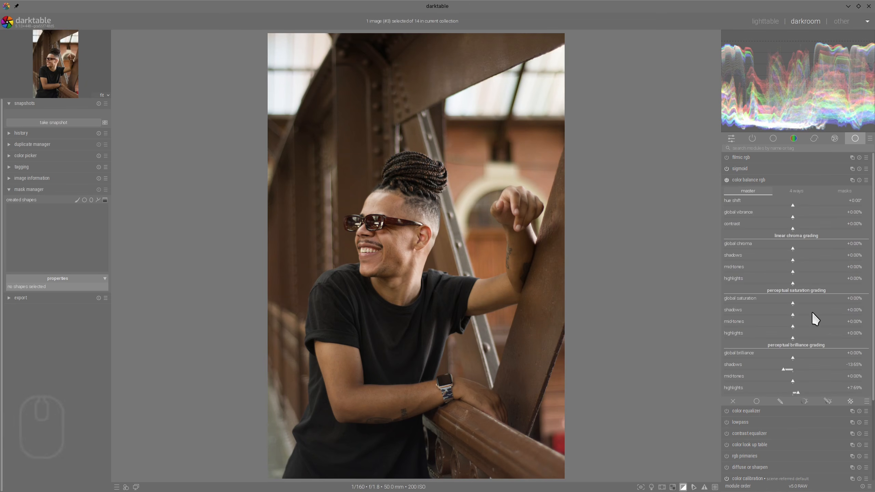
Raise the portrait's shadows saturation to about +55%, mid-tones saturation to +35% and global vibrance to +14%, and collapse color balance rgb.
left_click(830, 313)
left_click(817, 323)
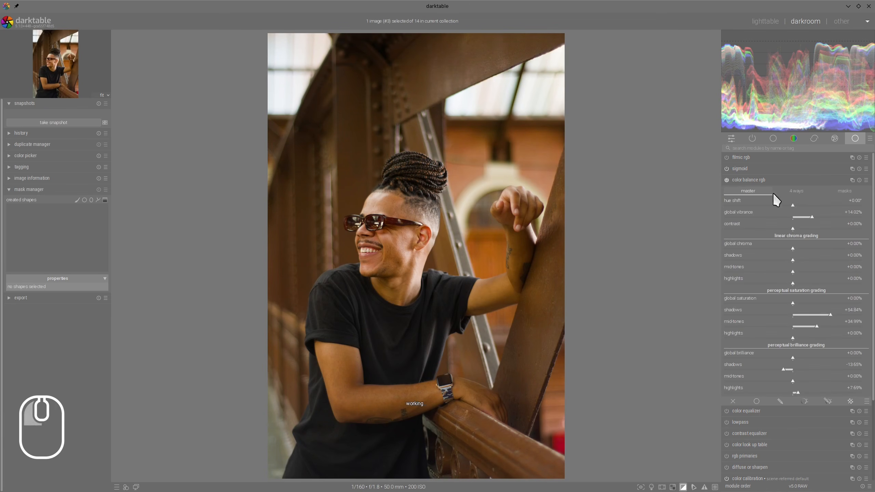
left_click(760, 181)
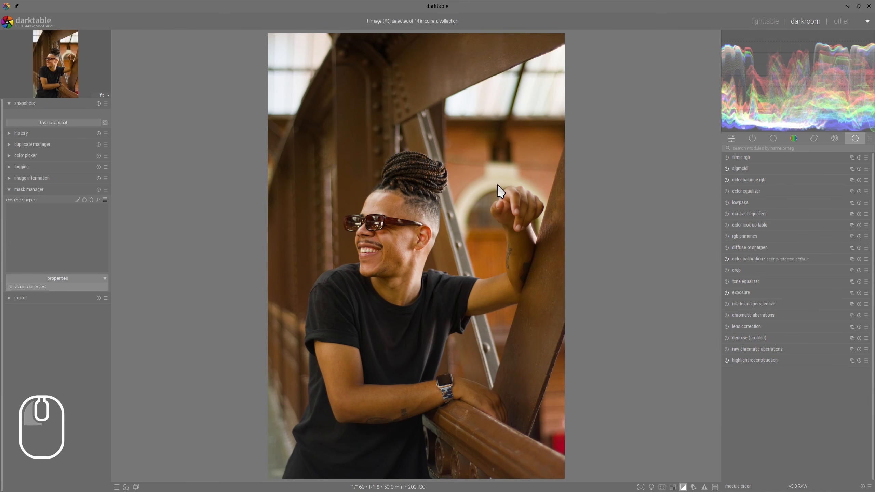
Open the photo of the woman in the yellow flower field for editing and reset its sigmoid module to the scene-referred default.
left_click(763, 21)
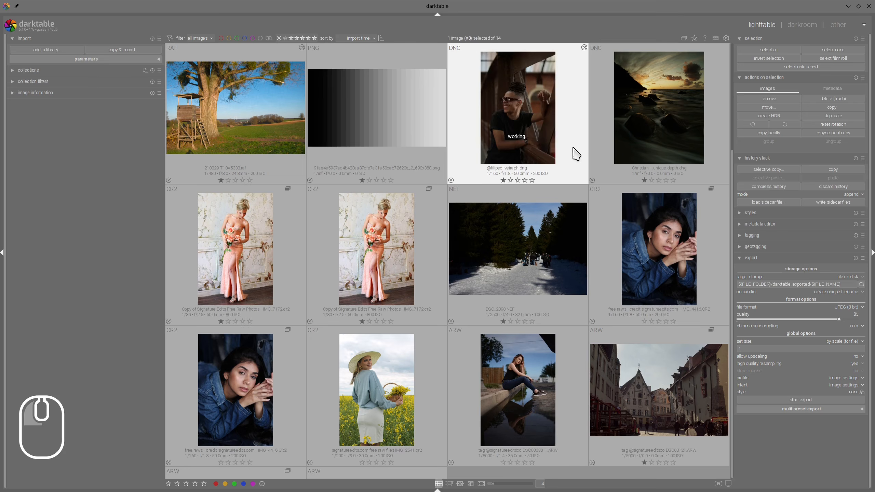
double_click(382, 388)
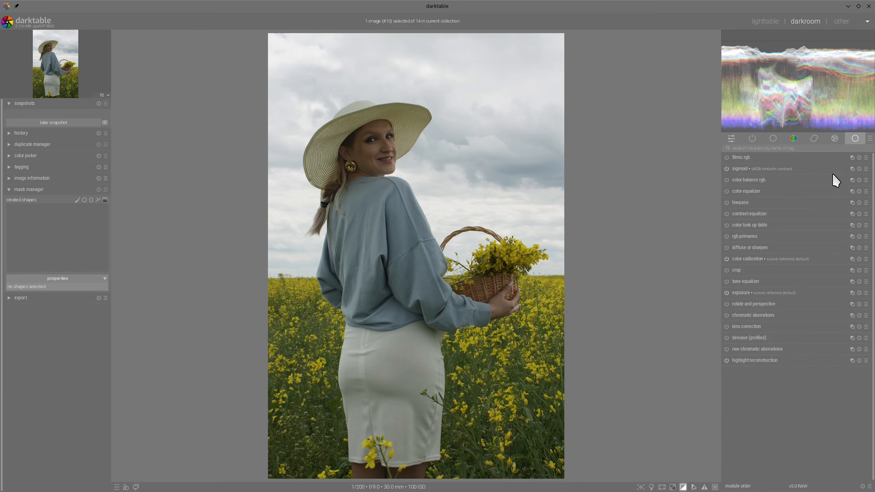
left_click(851, 169)
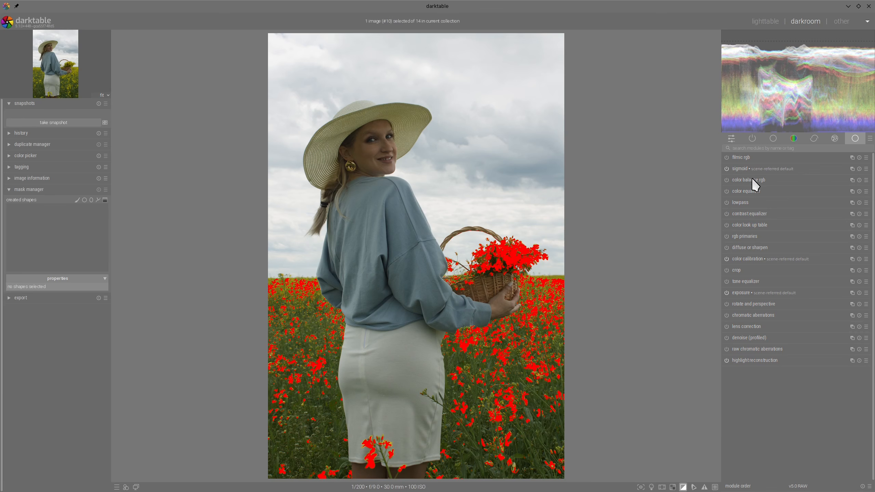
Set sigmoid's base primaries to sRGB on the yellow flower field photo and collapse the module.
left_click(749, 168)
left_click(846, 267)
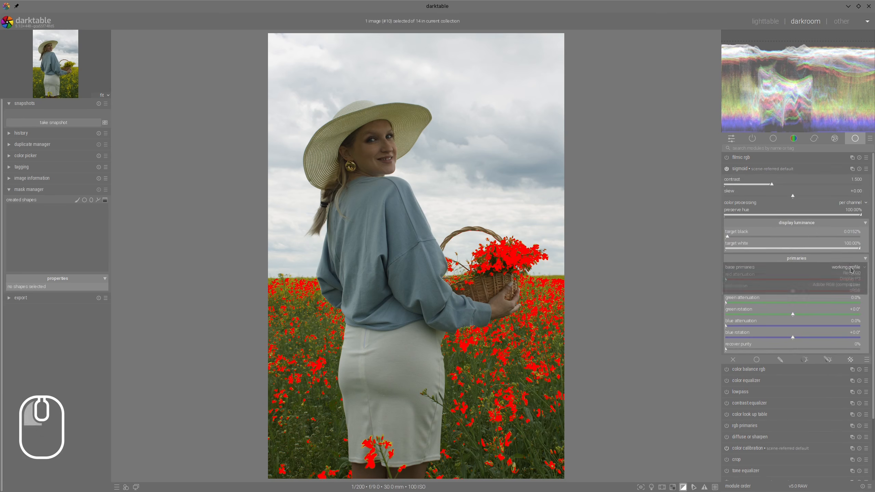
left_click(852, 291)
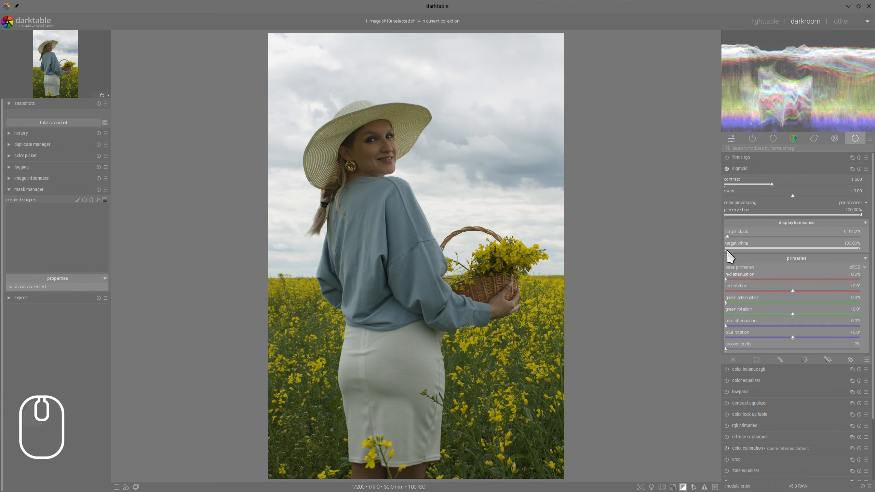
left_click(757, 168)
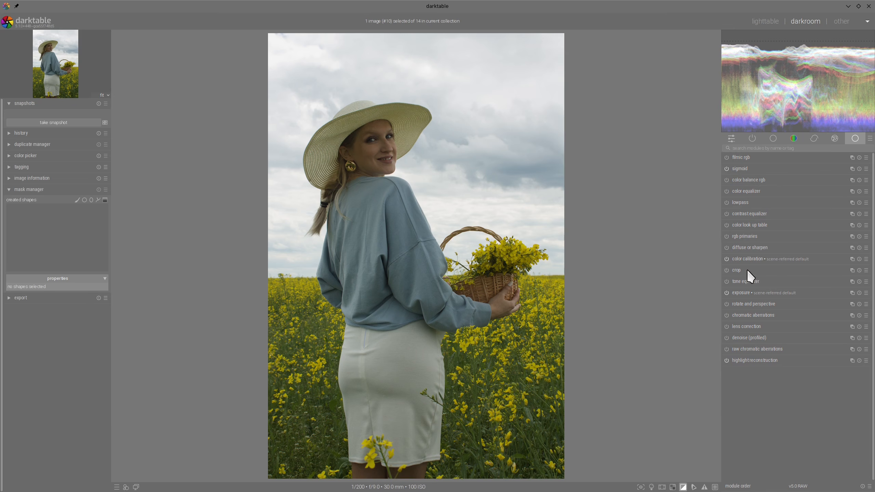
Raise the flower field photo's exposure to about +2.51 EV.
left_click(745, 293)
left_click_drag(814, 320, 826, 322)
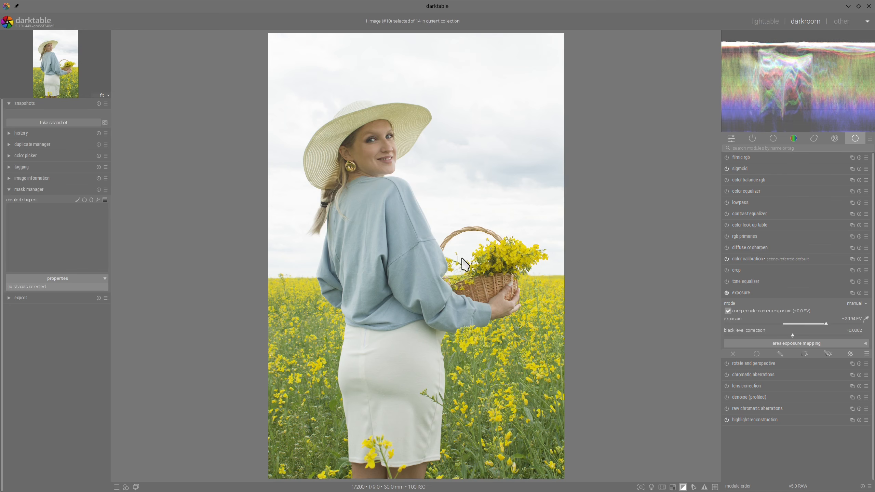
left_click_drag(827, 323, 831, 323)
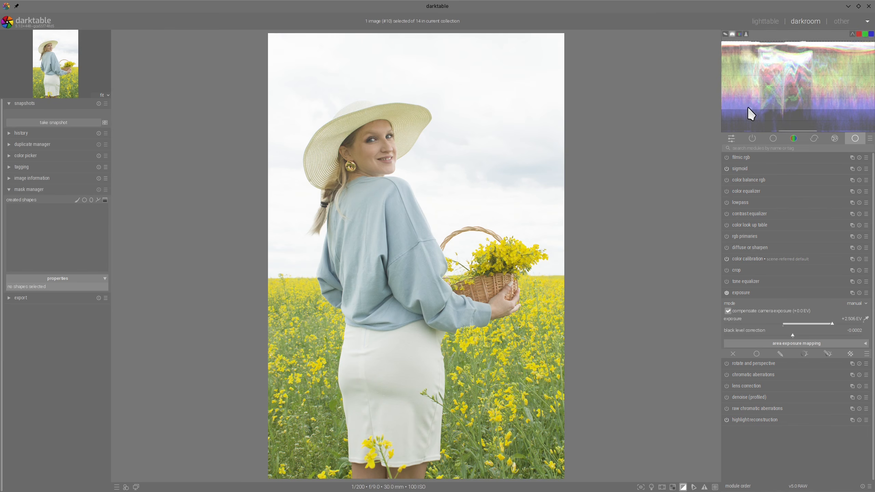
In color balance rgb, set the flower field photo's shadows brilliance to about -16% and mid-tones brilliance to about +10%.
left_click(737, 179)
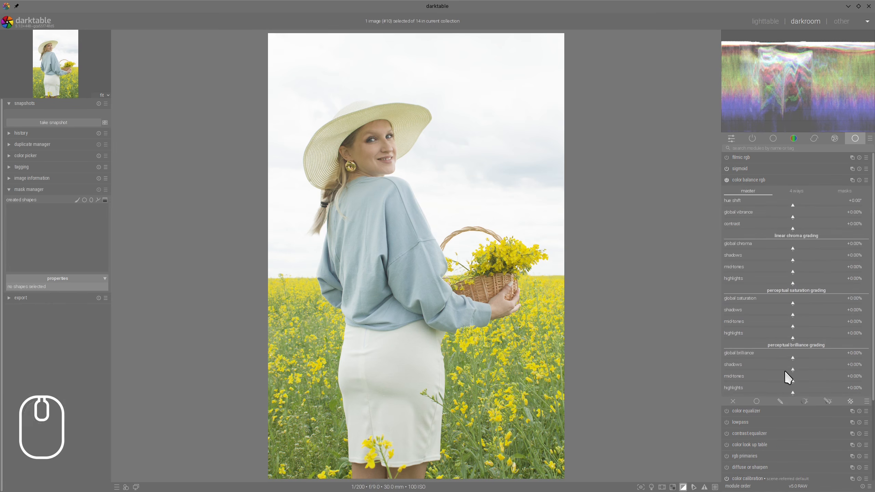
left_click(782, 369)
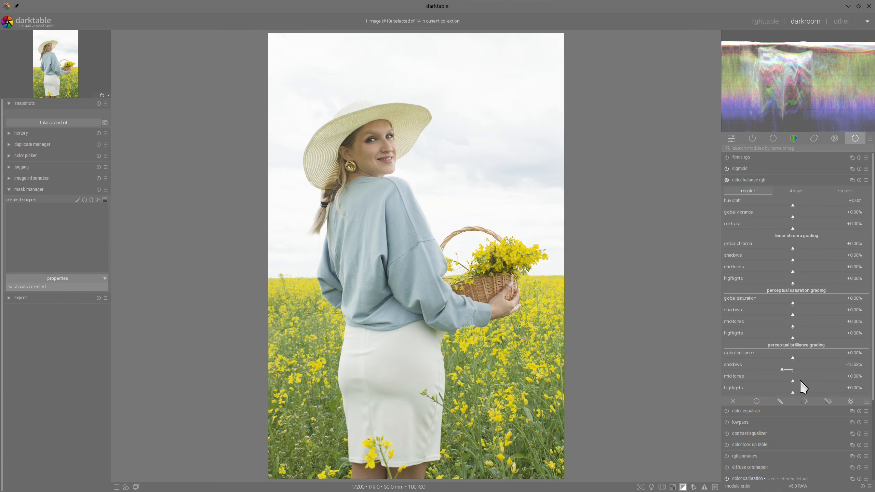
left_click(800, 380)
Raise shadows saturation to about +40%, mid-tones saturation to +32% and global vibrance to +11%, collapse color balance rgb, and return to the lighttable.
left_click(811, 314)
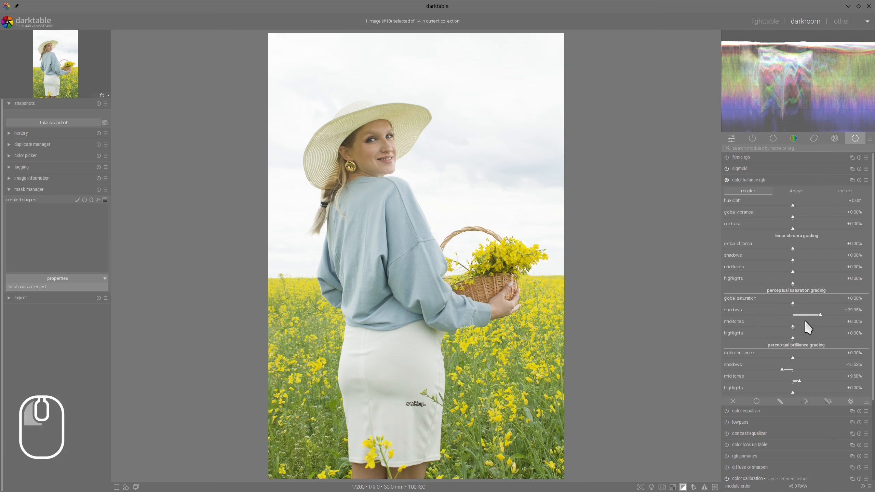
left_click(815, 323)
left_click(807, 216)
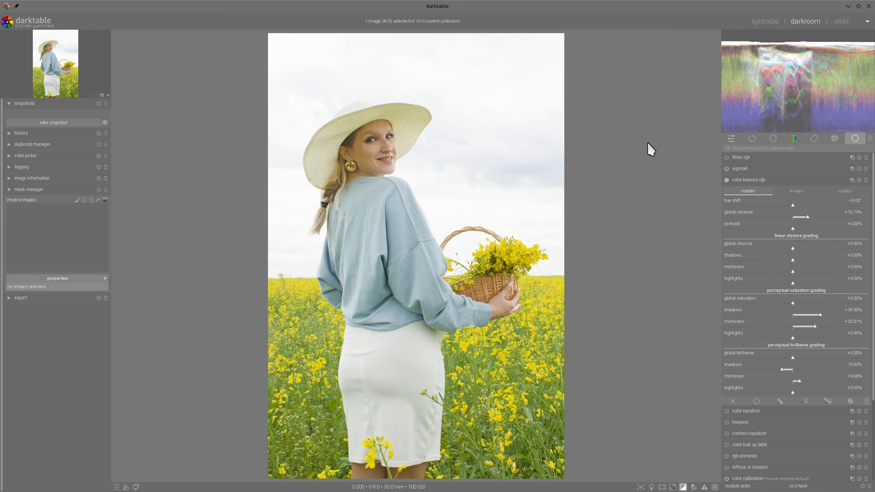
left_click(743, 178)
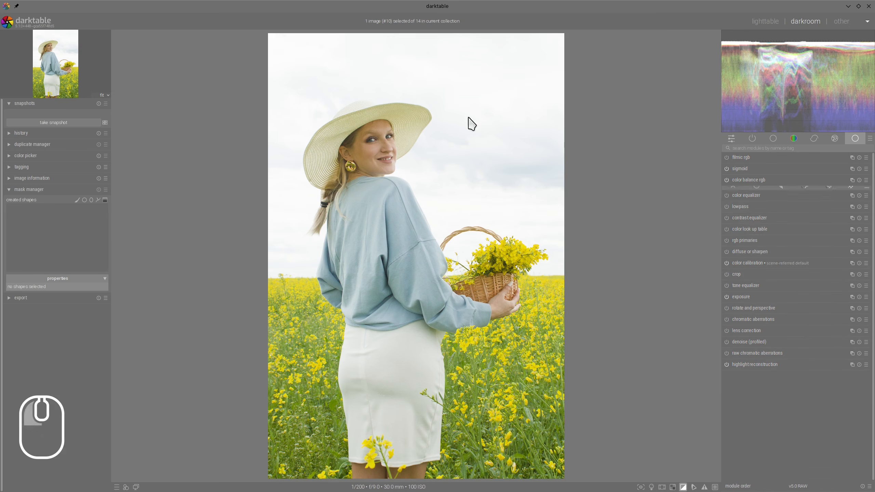
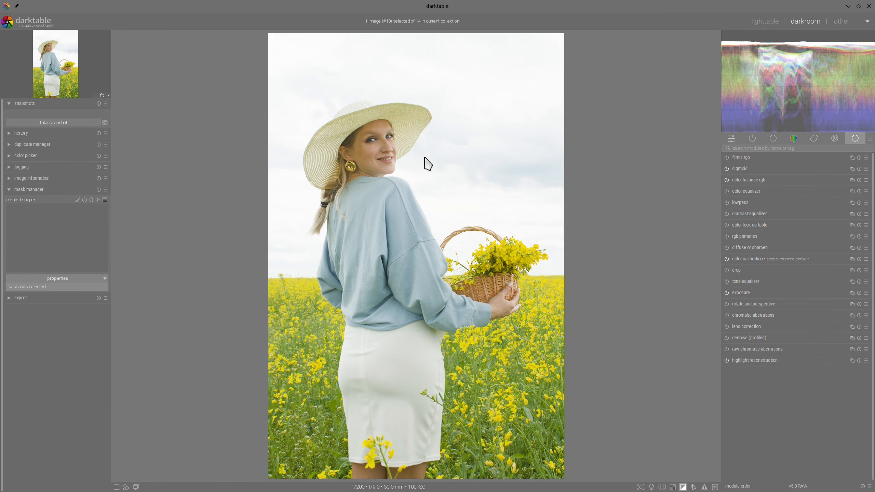
left_click(758, 22)
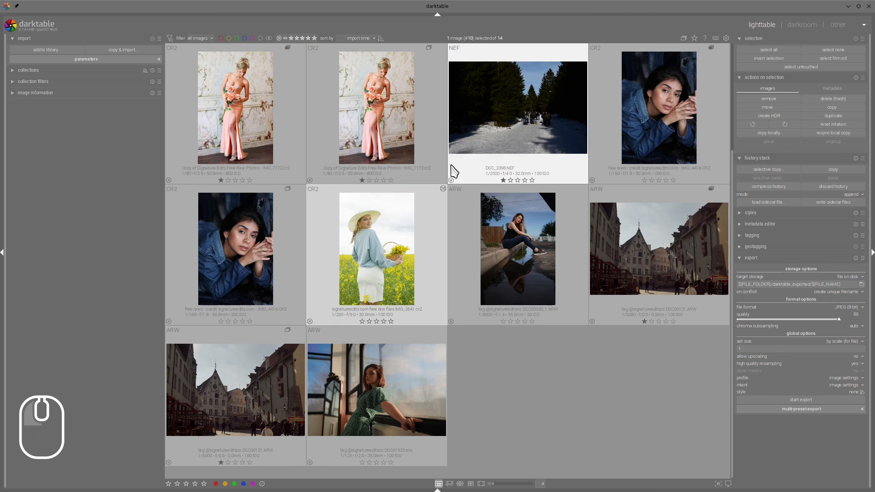
Open the photo of the woman in the green dress and reset sigmoid, using sRGB as its base primaries.
double_click(365, 392)
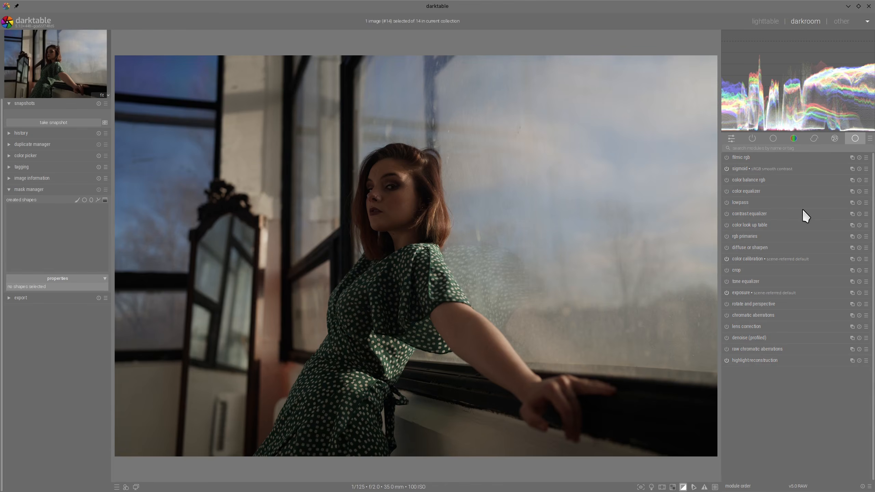
left_click(859, 169)
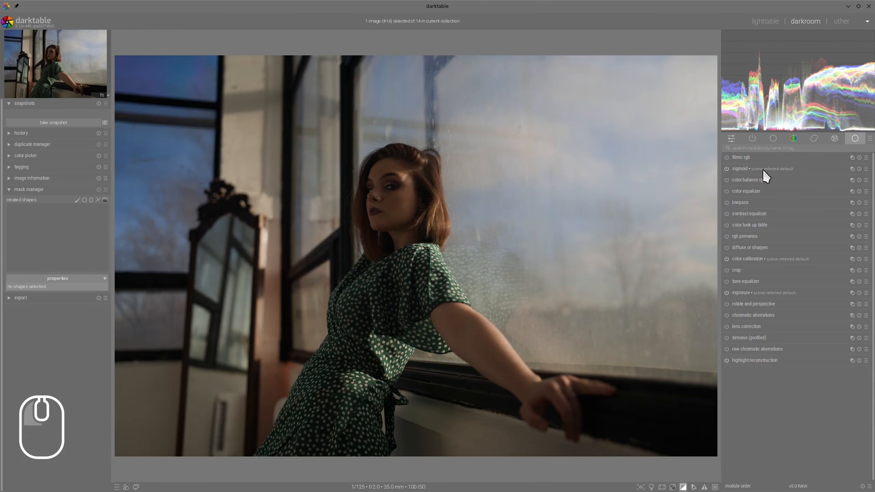
left_click(784, 167)
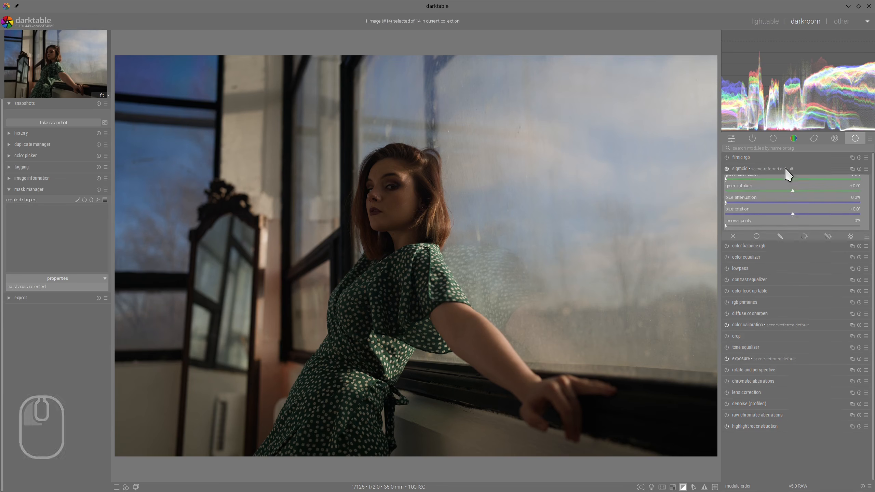
left_click(855, 269)
left_click(855, 291)
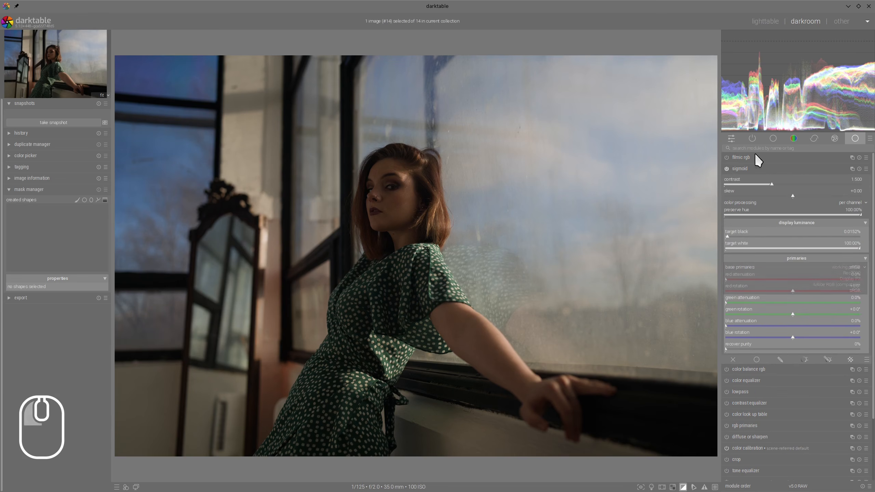
left_click(757, 169)
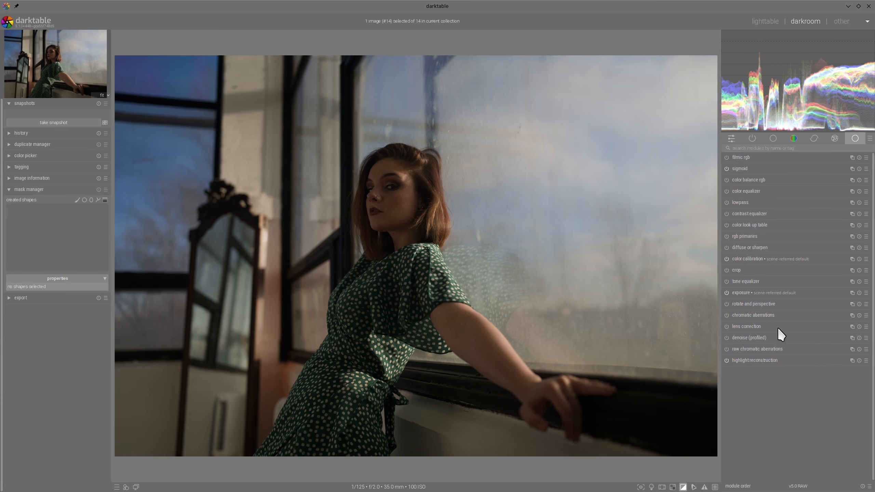
Raise the portrait's exposure to about +3.027 EV and review the sigmoid settings.
left_click(786, 294)
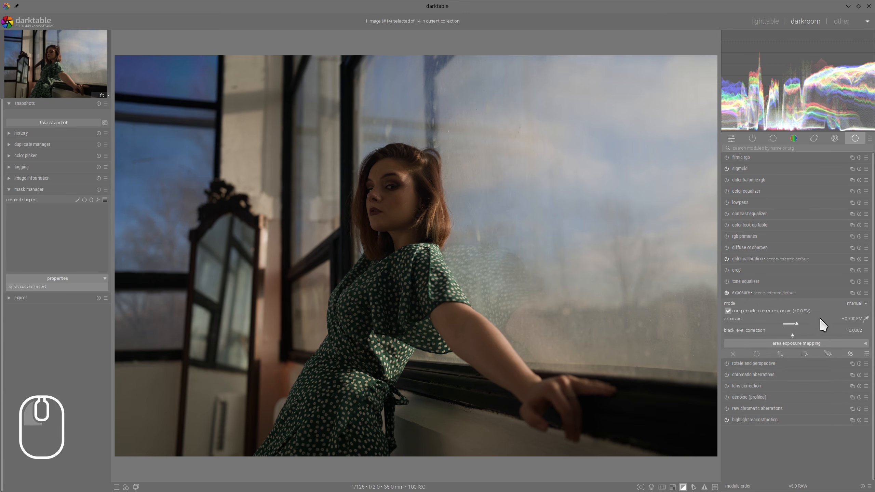
left_click_drag(821, 324, 843, 323)
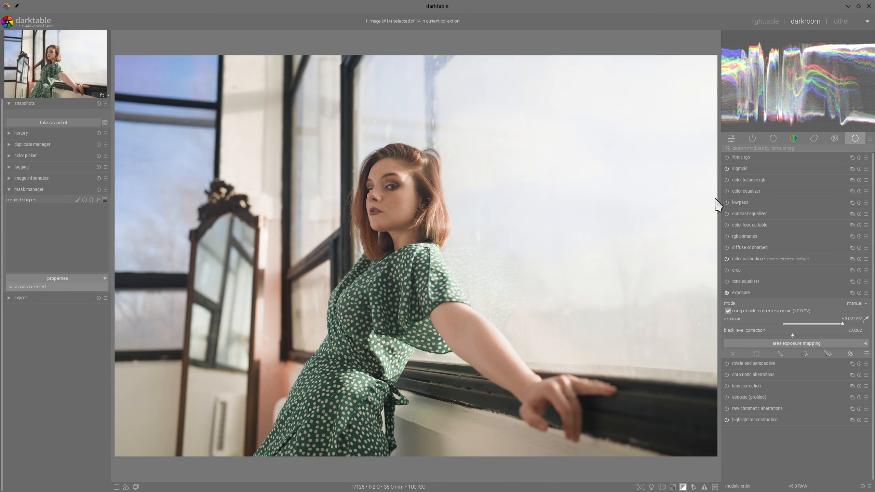
left_click(738, 168)
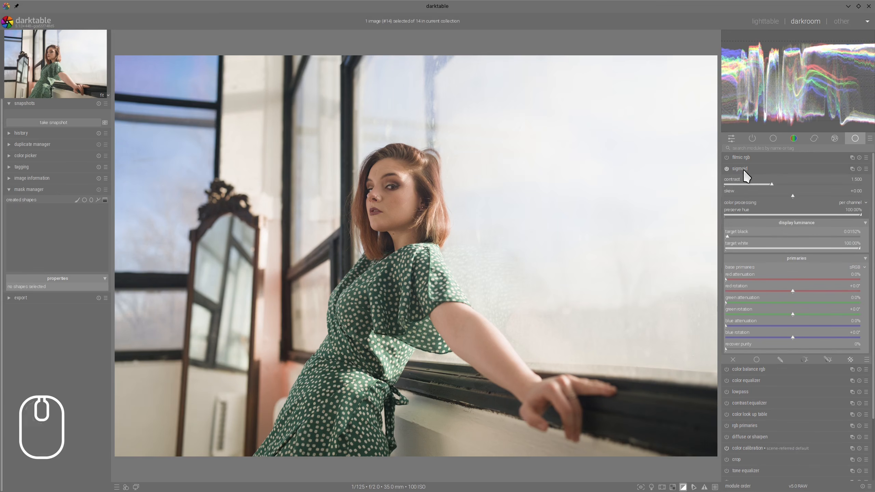
left_click(742, 169)
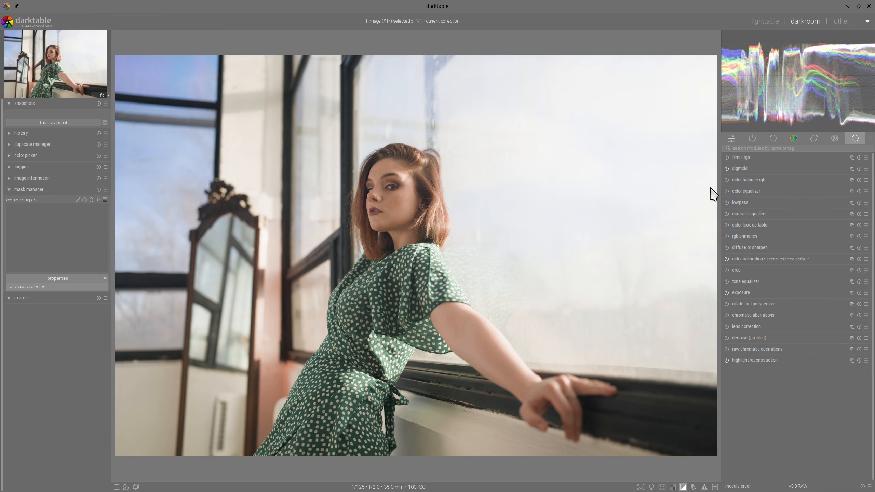
In color balance rgb, set perceptual brilliance to -12.66% for shadows and +6.70% for mid-tones.
left_click(734, 179)
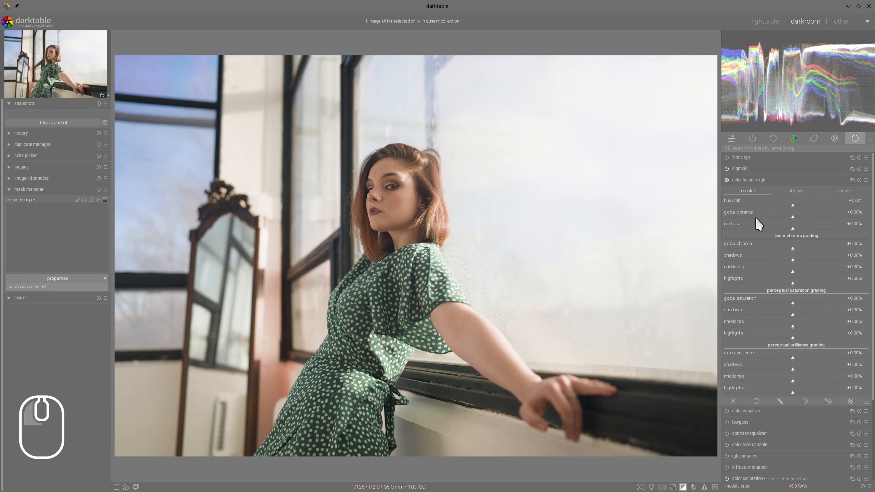
left_click(787, 369)
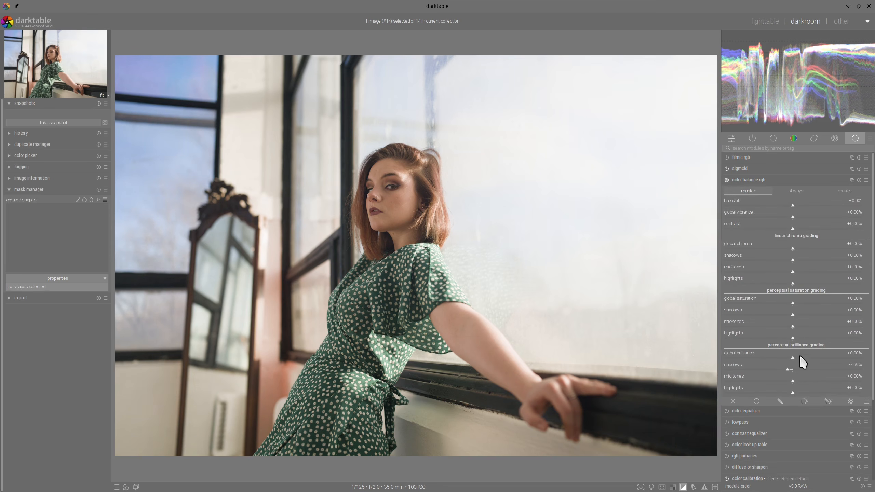
left_click(785, 368)
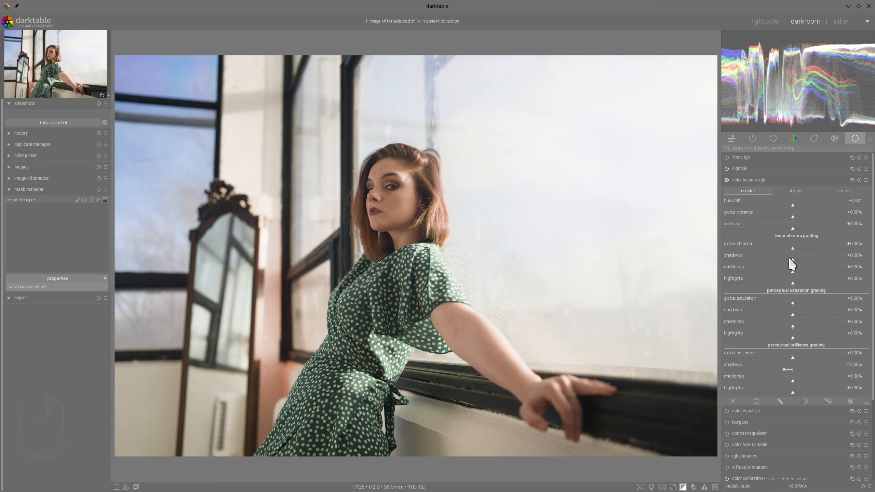
left_click(796, 380)
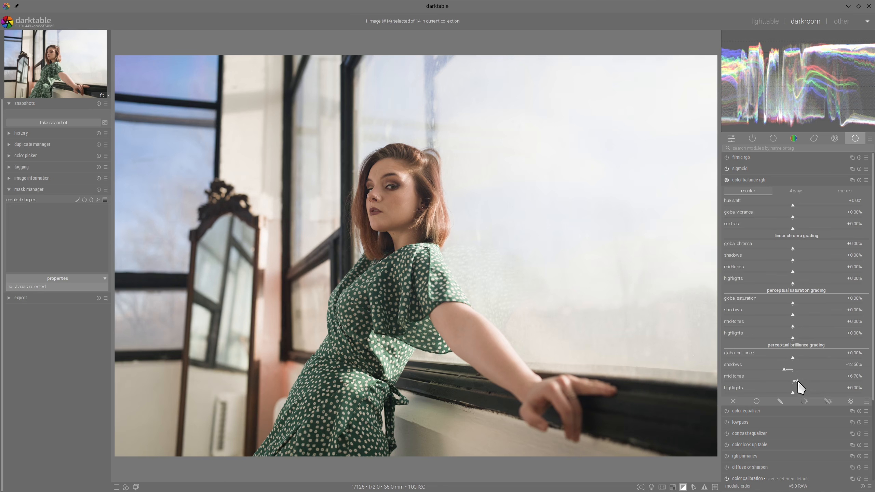
Set perceptual saturation to +49.88% for shadows and +32.51% for mid-tones, and global vibrance to +11.04%.
left_click(827, 314)
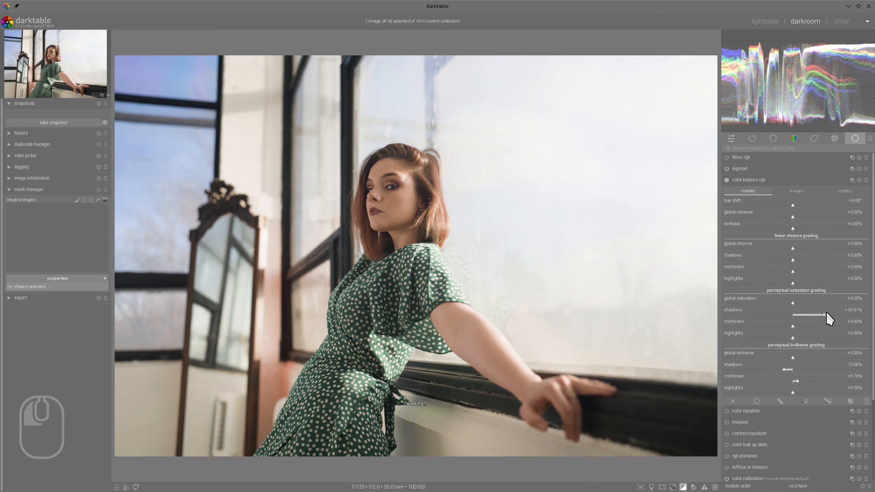
left_click(815, 326)
left_click_drag(802, 213, 817, 215)
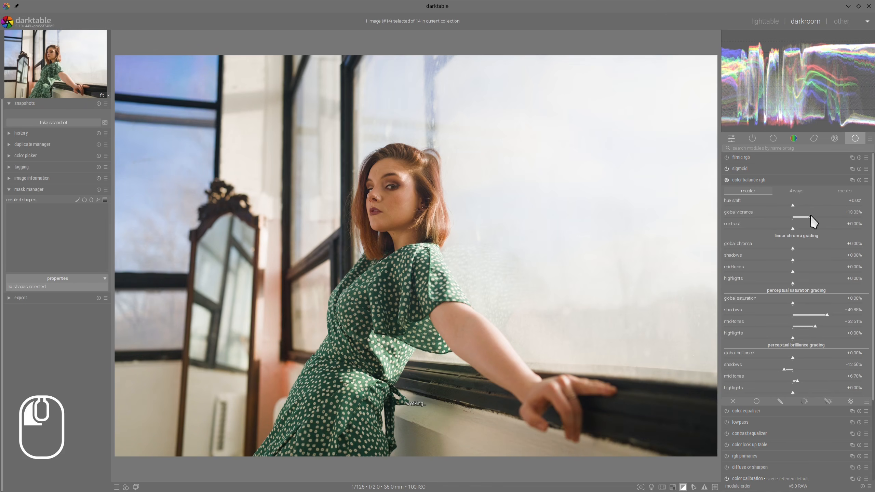
left_click(770, 180)
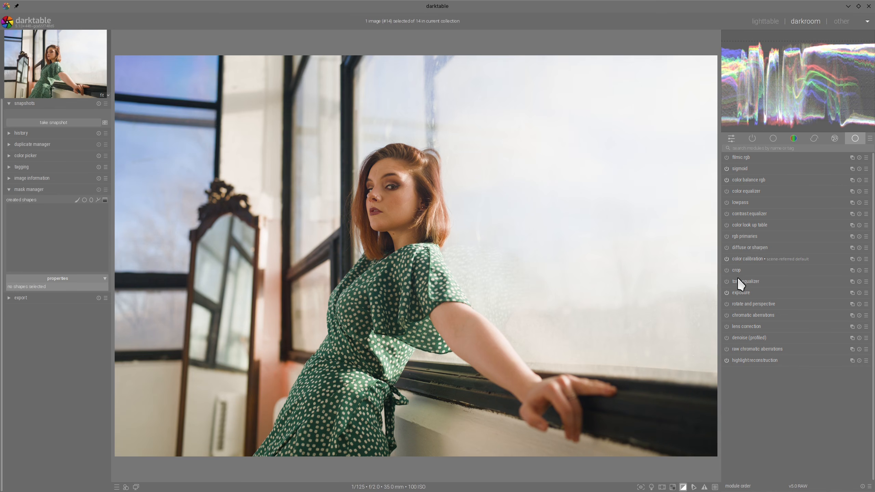
In the tone equalizer, set mask exposure compensation to -2.73 EV and pull the brightest tones of the curve down to about -2 EV.
left_click(752, 282)
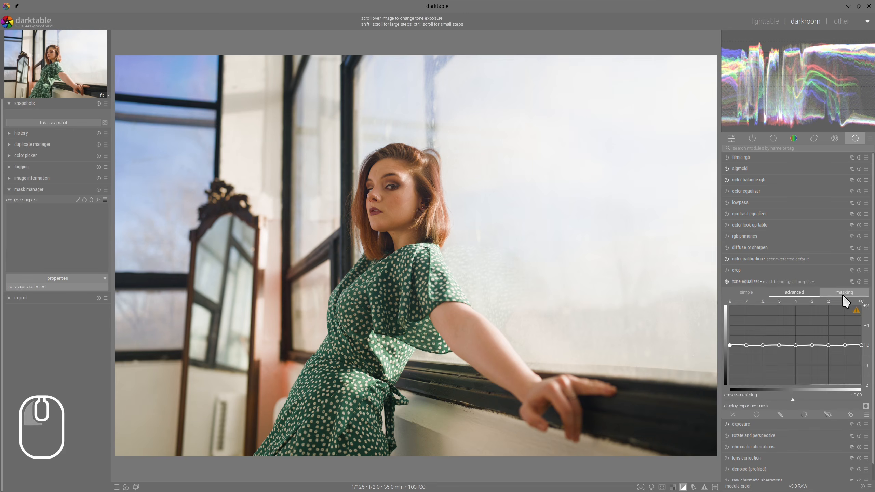
left_click(843, 293)
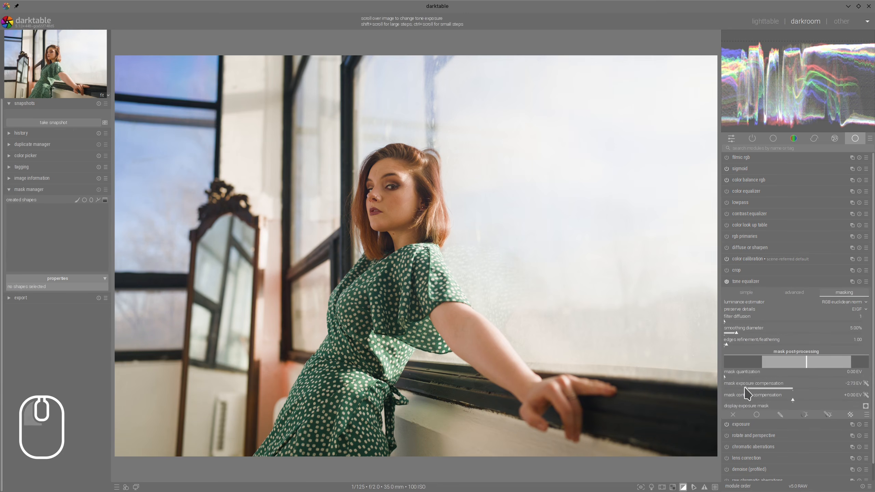
left_click(793, 292)
left_click_drag(849, 319, 857, 343)
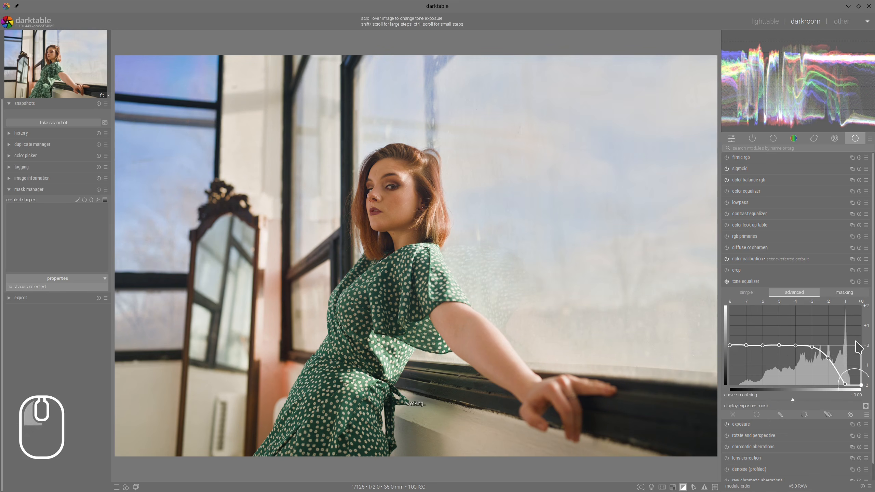
left_click(758, 282)
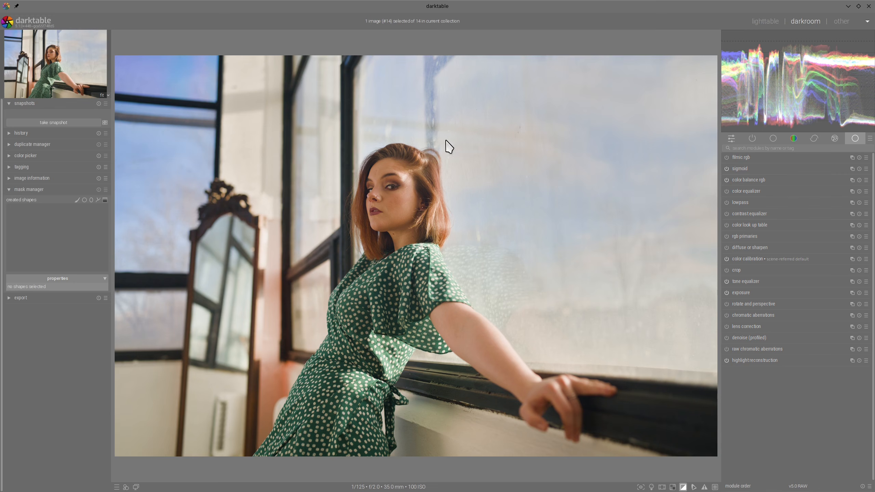
Raise the portrait's global brilliance to about +6.70% in color balance rgb.
left_click(739, 293)
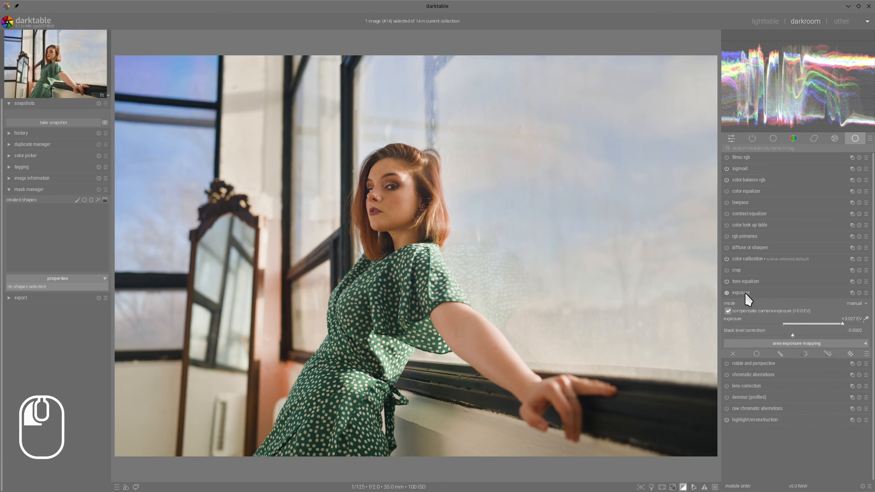
left_click(750, 180)
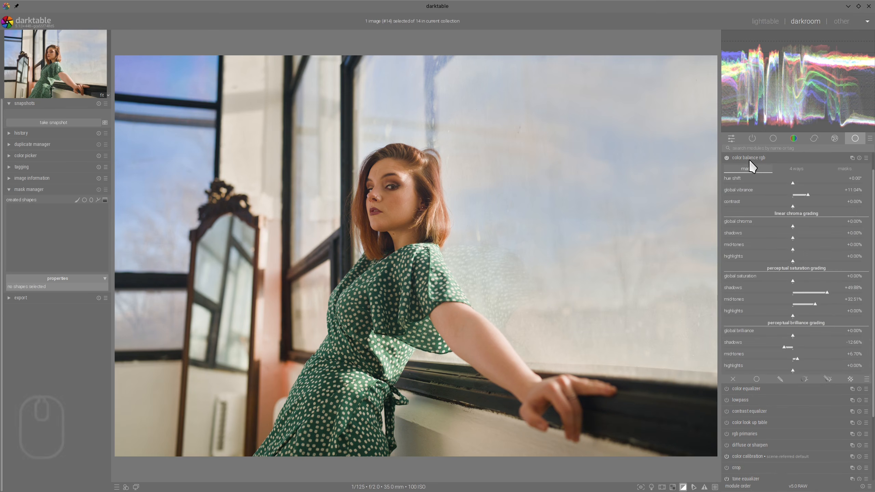
left_click(797, 335)
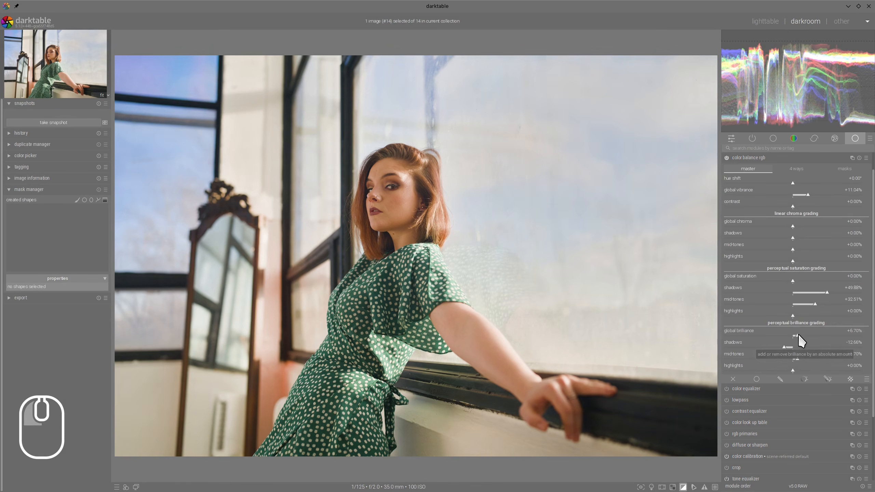
scroll(798, 334, "down", 1)
left_click(761, 160)
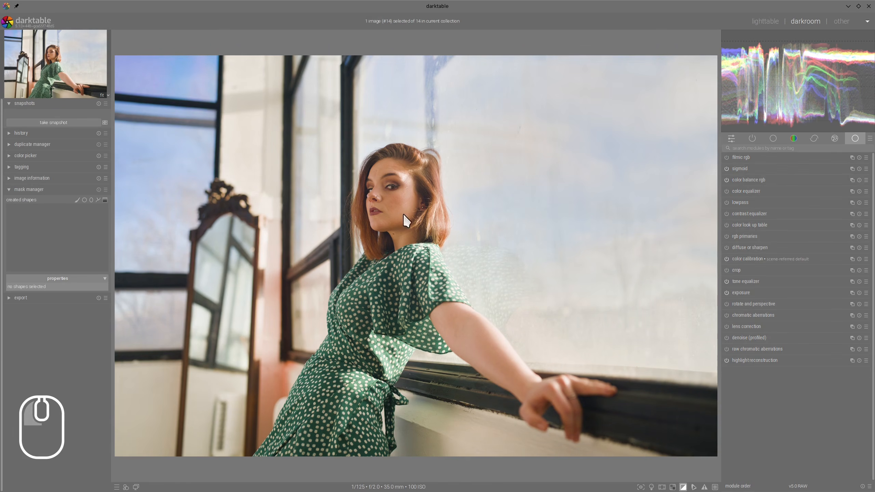
Add a second color calibration instance, setting brightness input R to +0.261 and lowering input B to darken the blues.
left_click(851, 259)
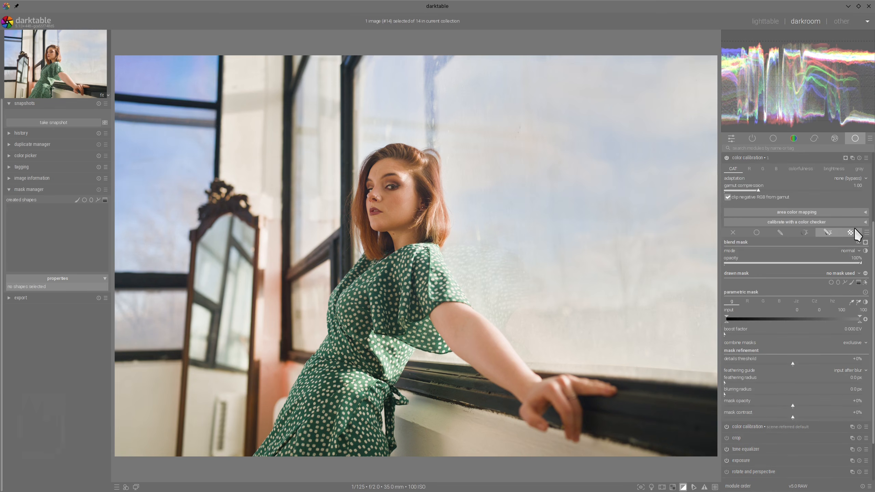
left_click(839, 170)
left_click(759, 206)
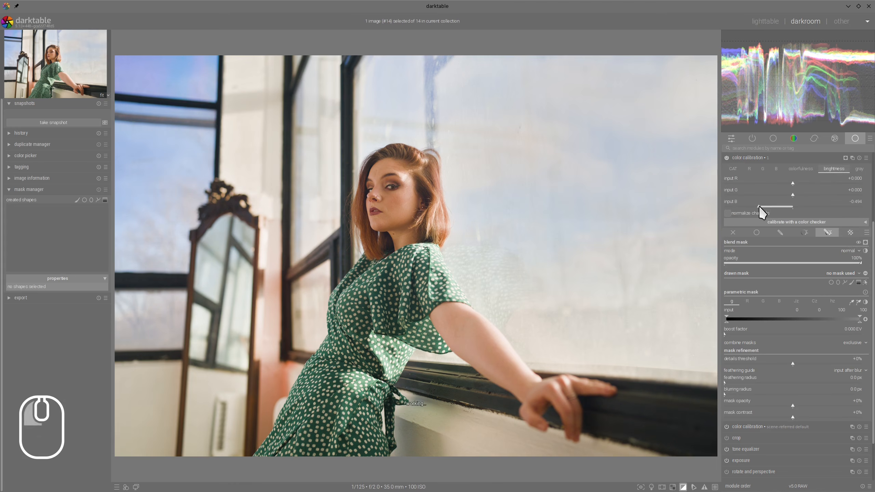
left_click_drag(811, 181, 817, 182)
left_click(810, 183)
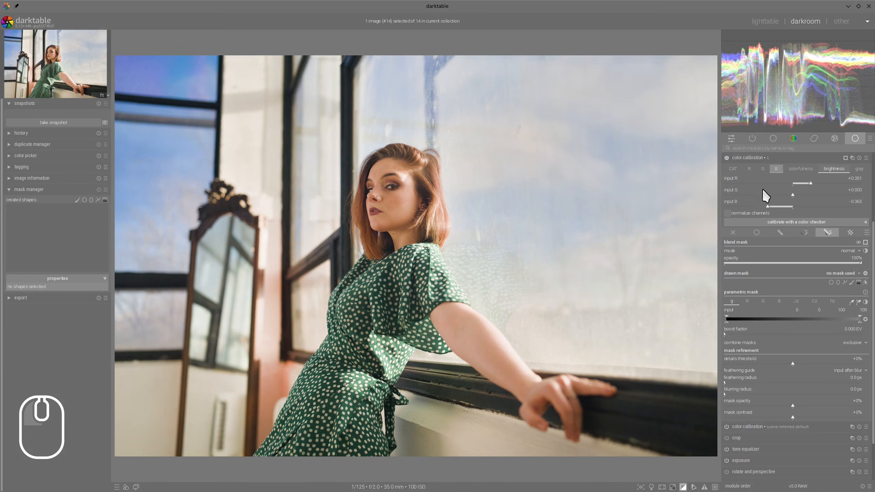
left_click(760, 203)
left_click(759, 160)
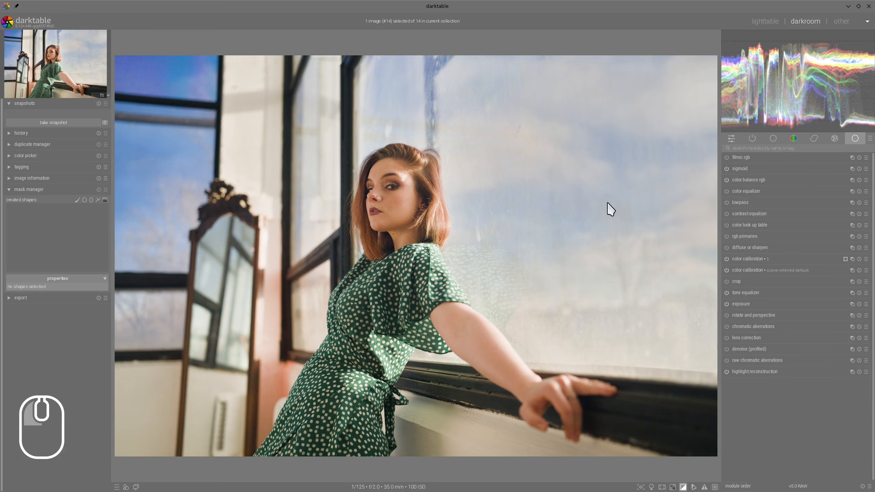
Turn on color assessment mode for the portrait and open the old-town street photo from the lighttable.
left_click(651, 486)
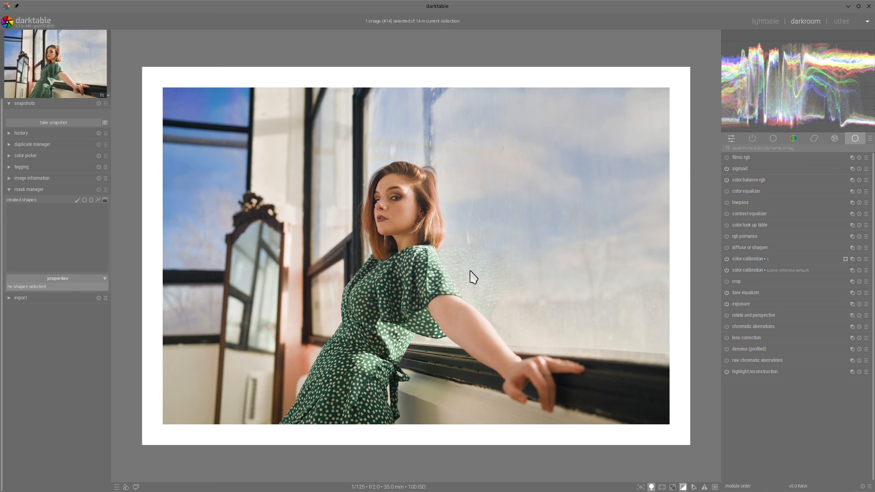
left_click(765, 22)
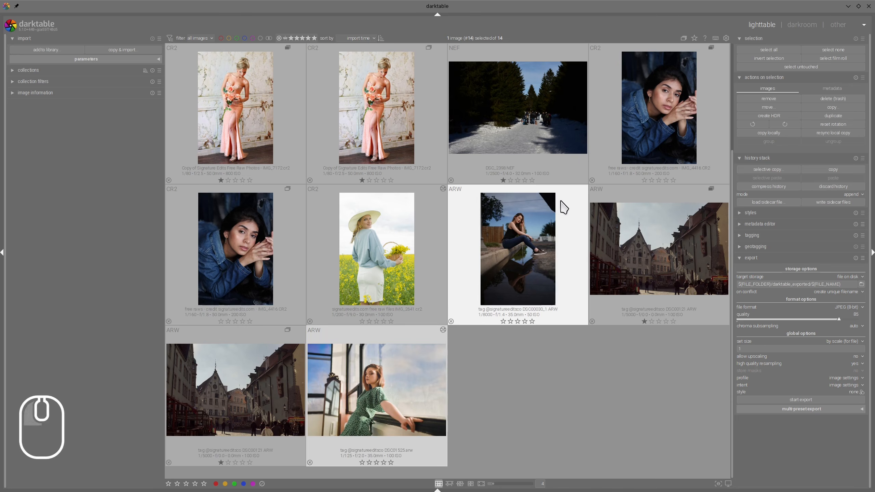
double_click(652, 264)
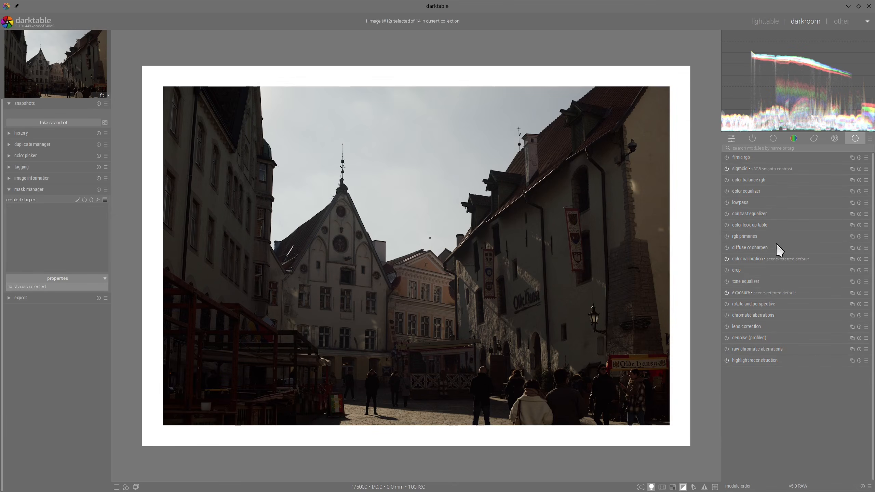
Try an exposure of about +3.323 EV on the street photo and reset the exposure module.
left_click(744, 292)
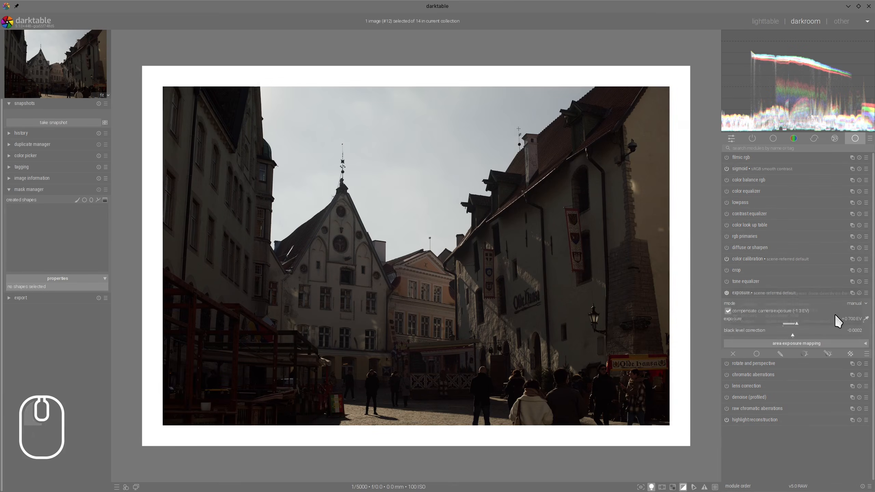
left_click_drag(823, 323, 846, 325)
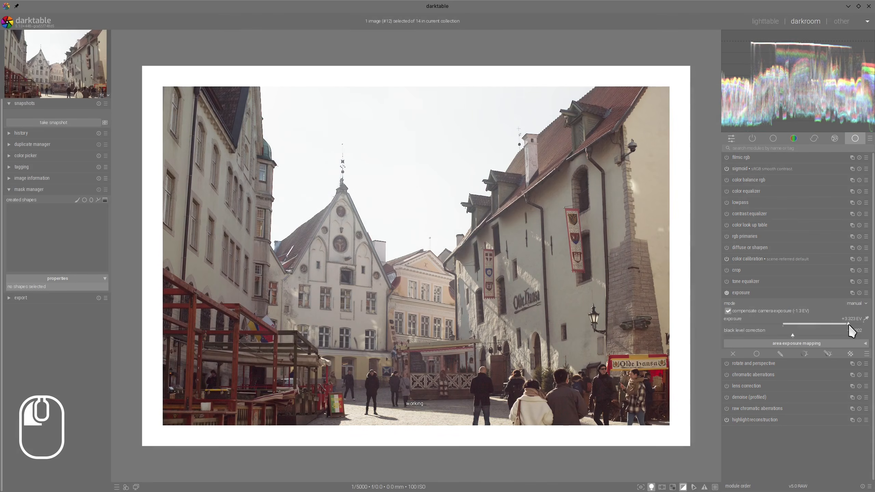
left_click(859, 292)
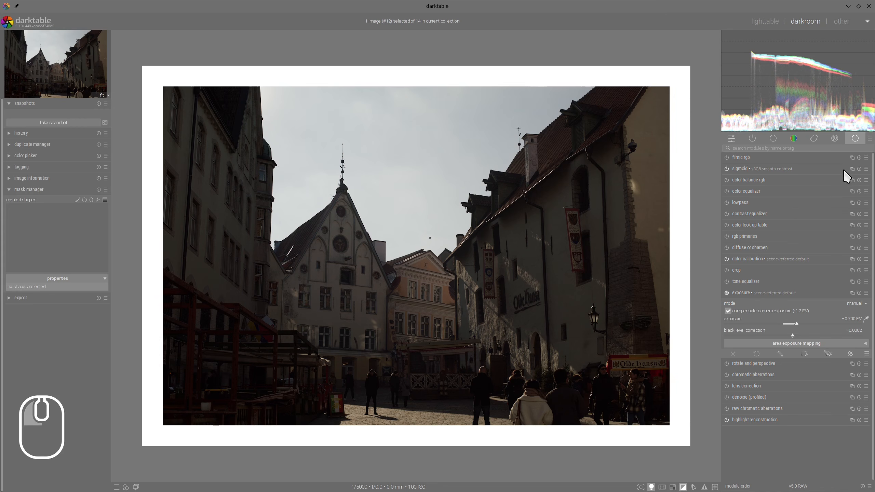
Apply the scene-referred default preset to the street photo's sigmoid and set its base primaries to sRGB.
left_click(866, 169)
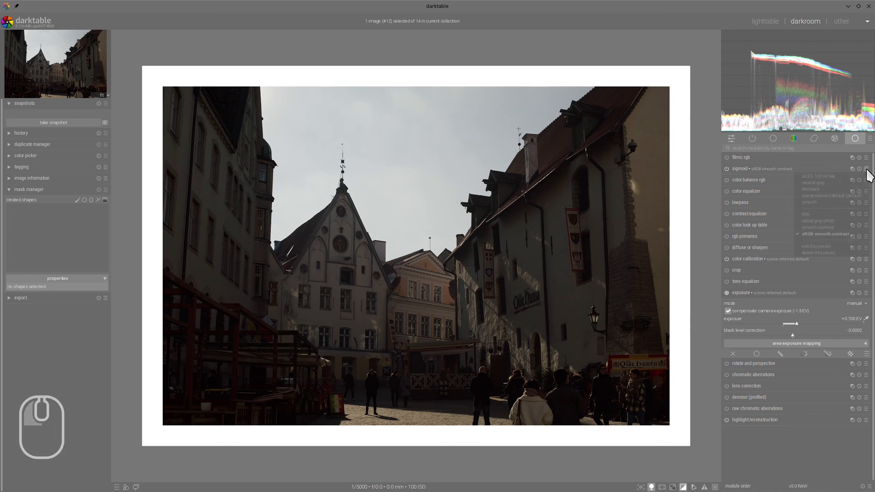
left_click(815, 196)
left_click(786, 172)
left_click(851, 257)
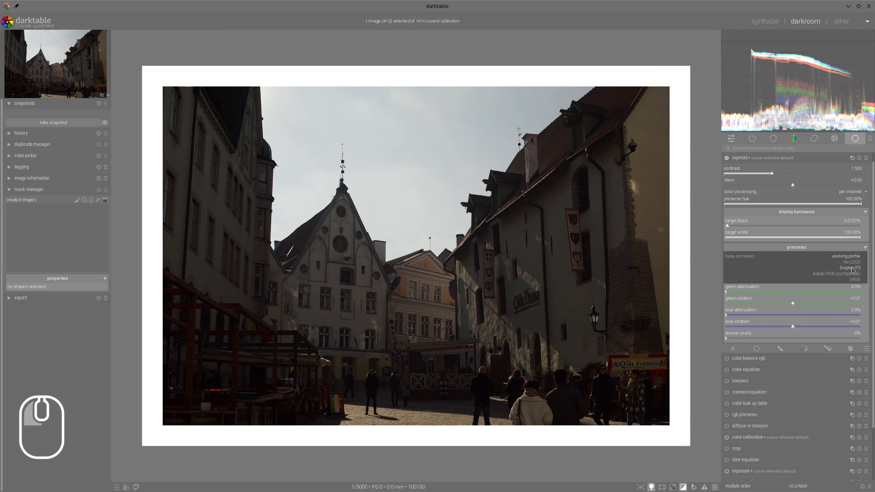
left_click(854, 279)
left_click(758, 159)
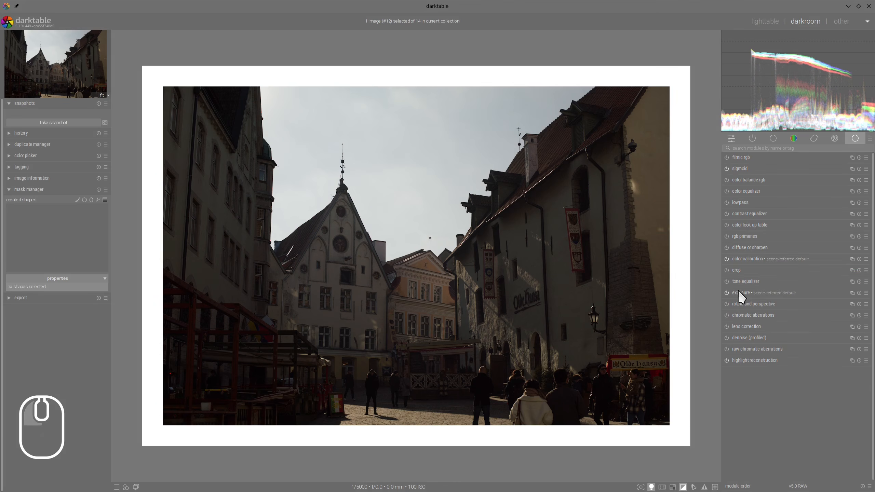
Raise the street photo's exposure to about +3.462 EV to brighten the buildings and people.
left_click(749, 293)
left_click(846, 323)
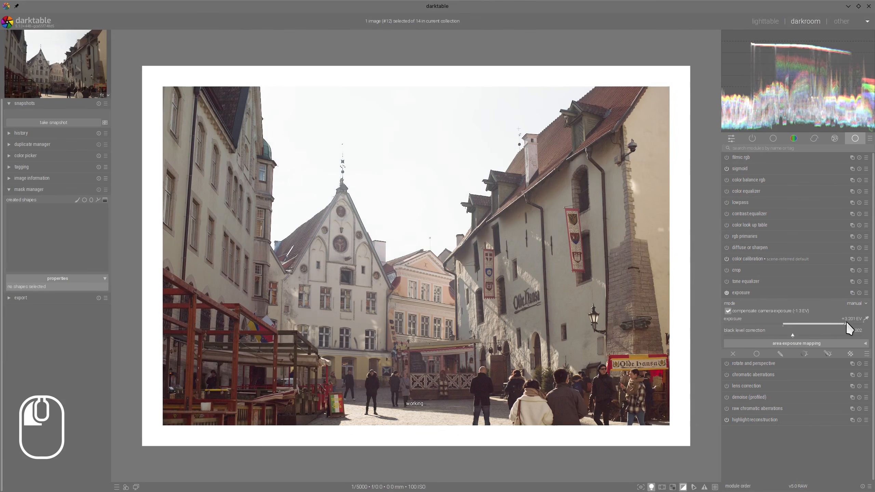
left_click_drag(848, 322, 852, 323)
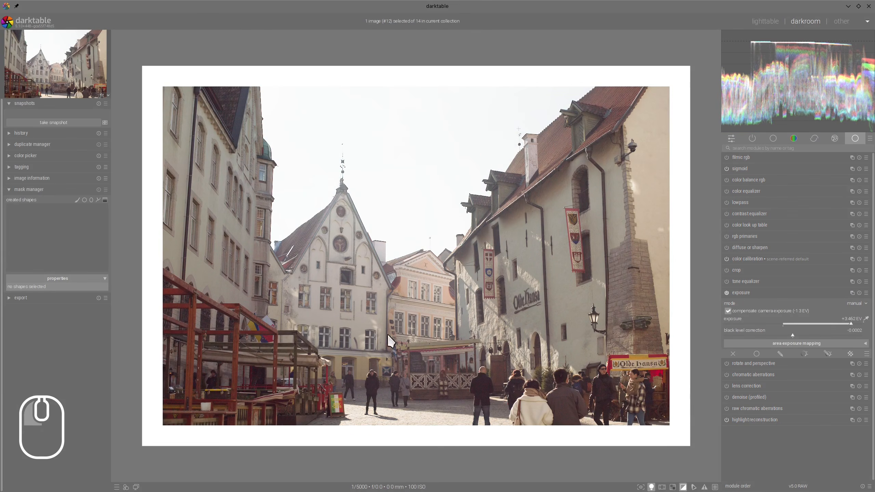
mouse_move(248, 316)
left_mouse_down()
mouse_move(483, 270)
mouse_move(245, 322)
left_mouse_up()
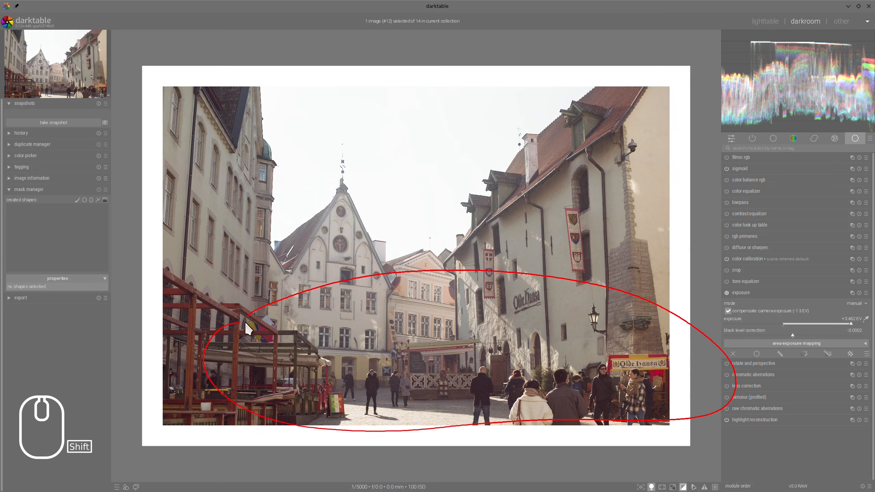
key("alt+F11")
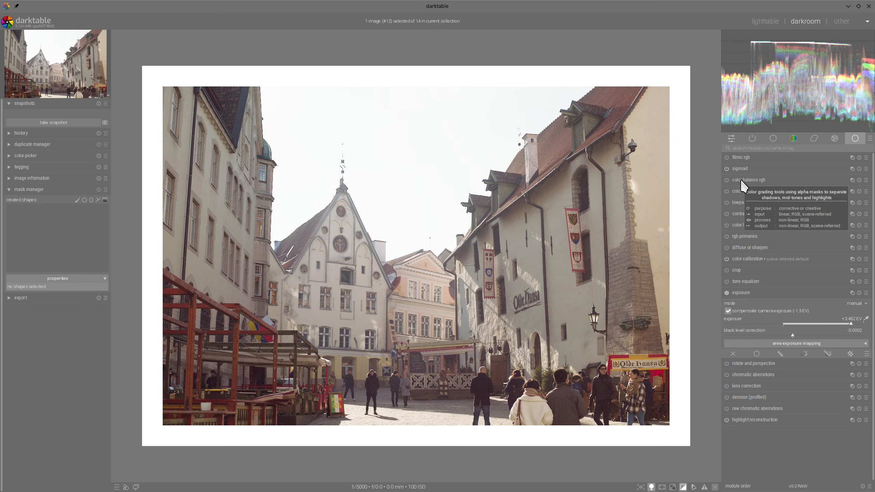
In color balance rgb, raise shadows saturation to about +36%, mid-tones saturation to about +17.6% and global vibrance to about +15.5%.
left_click(757, 181)
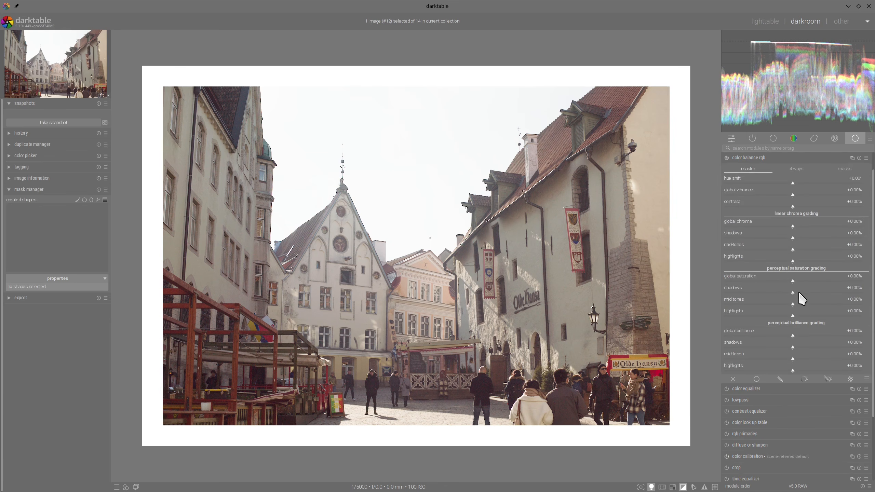
left_click(816, 292)
left_click(804, 304)
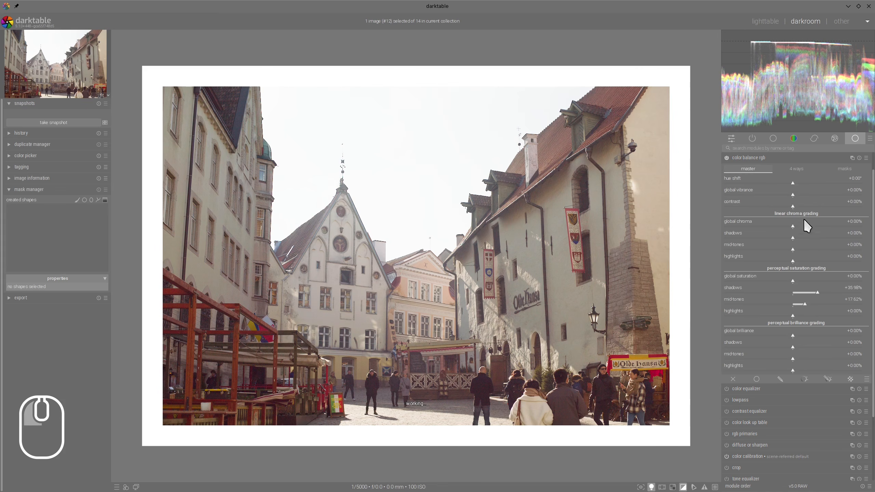
left_click(814, 194)
left_click(782, 155)
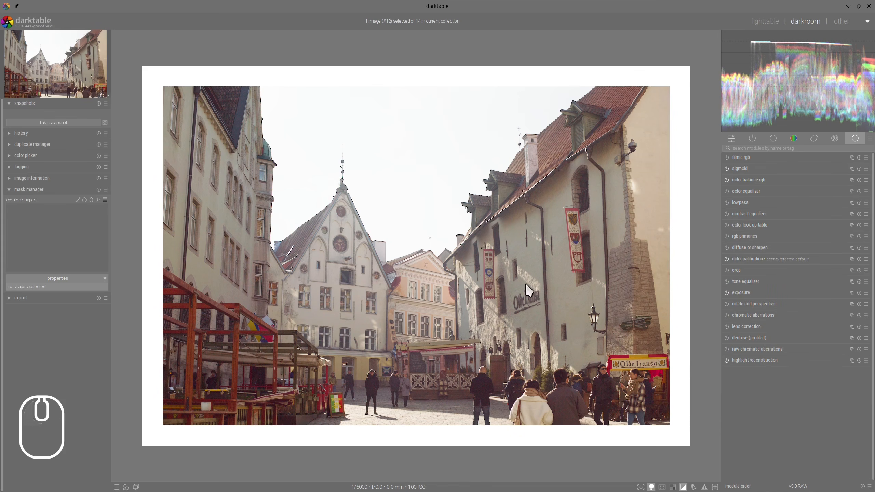
Increase the street photo's exposure to about +3.774 EV.
left_click(744, 293)
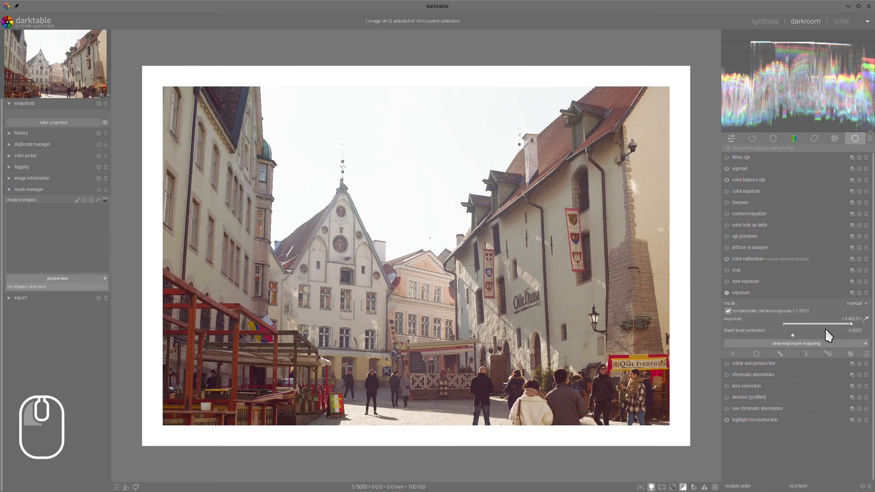
left_click(860, 324)
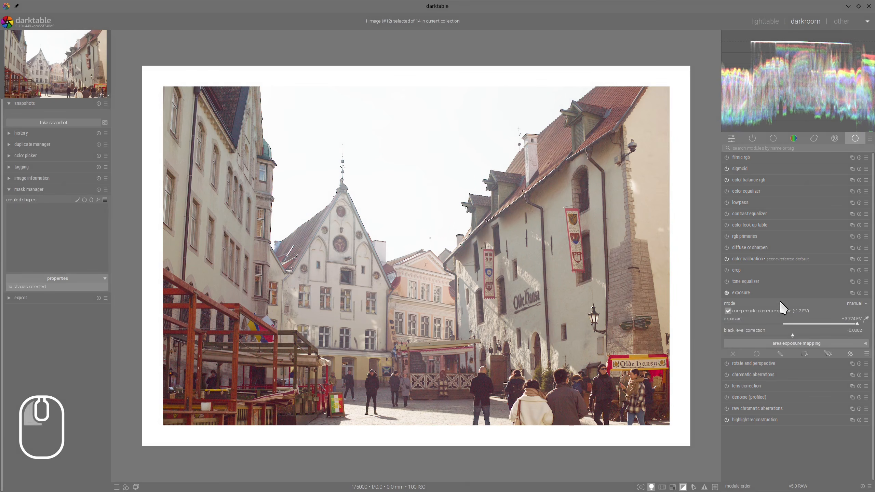
left_click(761, 294)
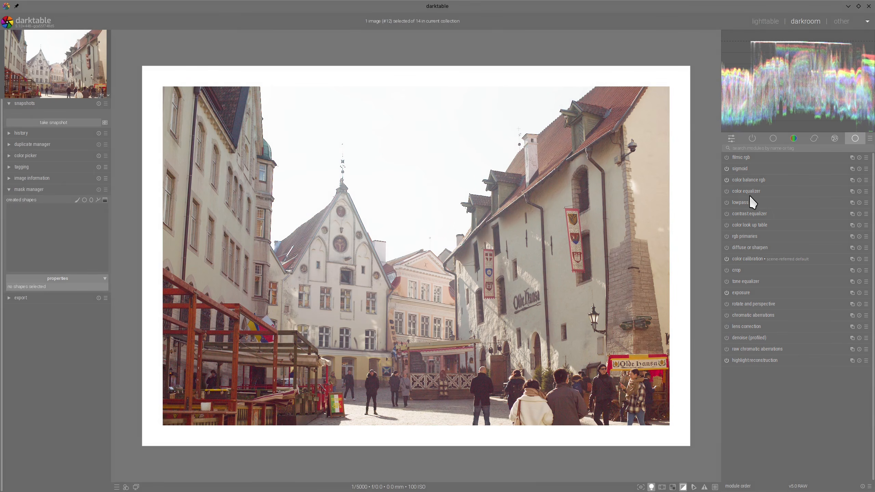
Lower the global offset luminance in color balance rgb to about -1.58% to deepen the blacks.
left_click(743, 180)
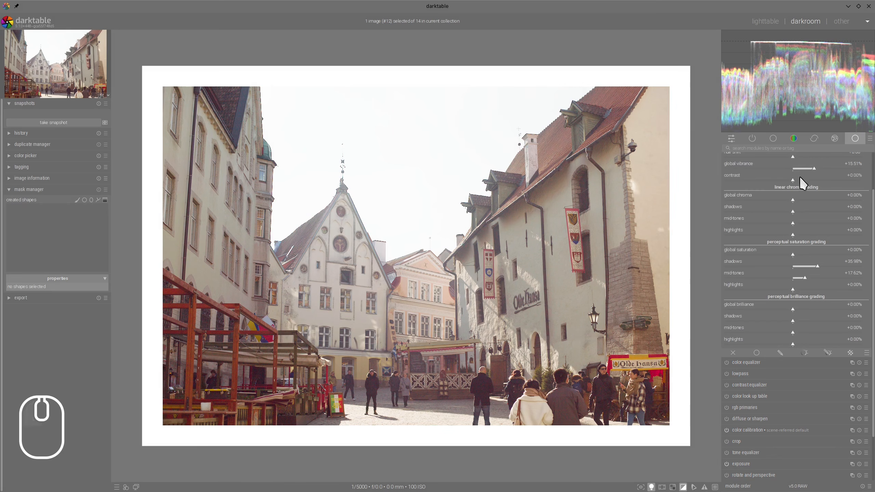
scroll(800, 176, "up", 3)
left_click(797, 191)
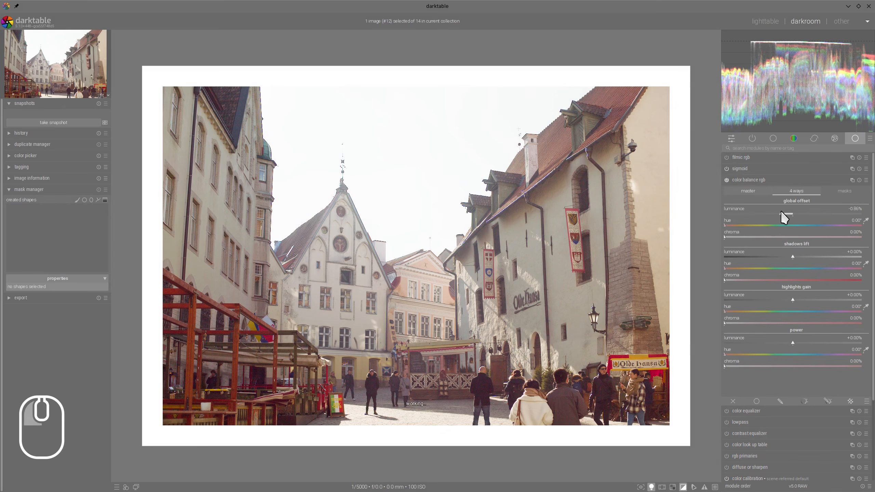
mouse_move(780, 212)
left_mouse_down()
mouse_move(756, 214)
mouse_move(771, 215)
left_mouse_up()
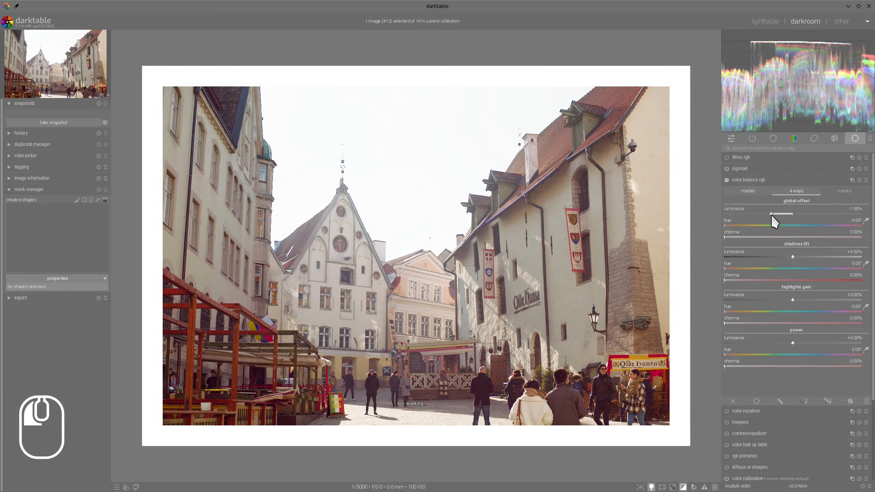
left_click(749, 183)
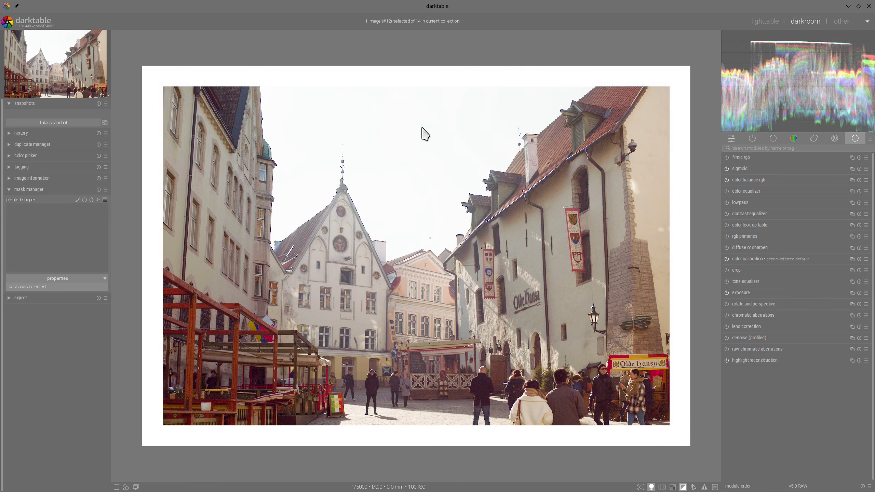
Enable the tone equalizer, auto-adjust its mask exposure compensation and pull the curve down to about -2 EV around the -1 EV highlights.
left_click(726, 282)
left_click(752, 281)
left_click(850, 298)
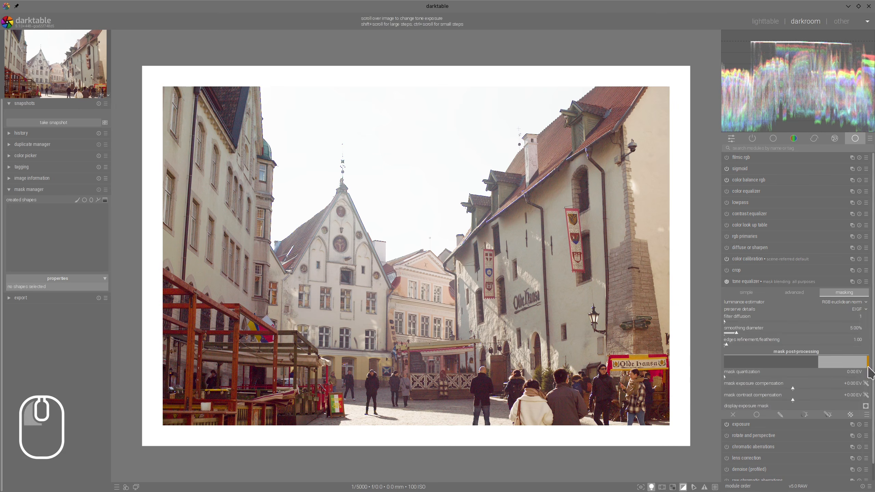
left_click(865, 383)
left_click(790, 294)
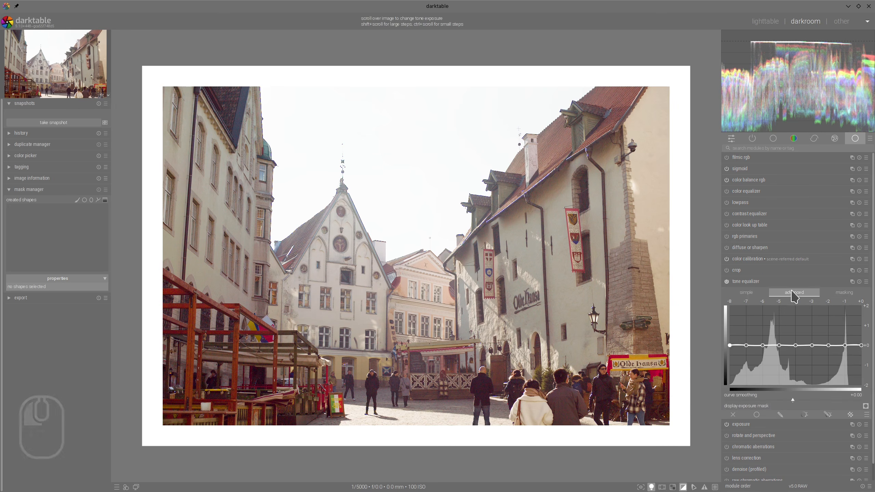
left_click_drag(844, 314, 831, 336)
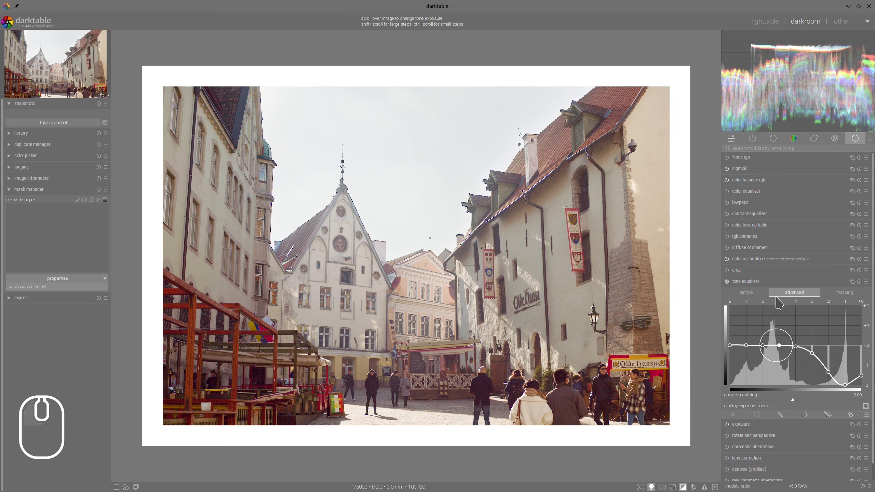
left_click(757, 282)
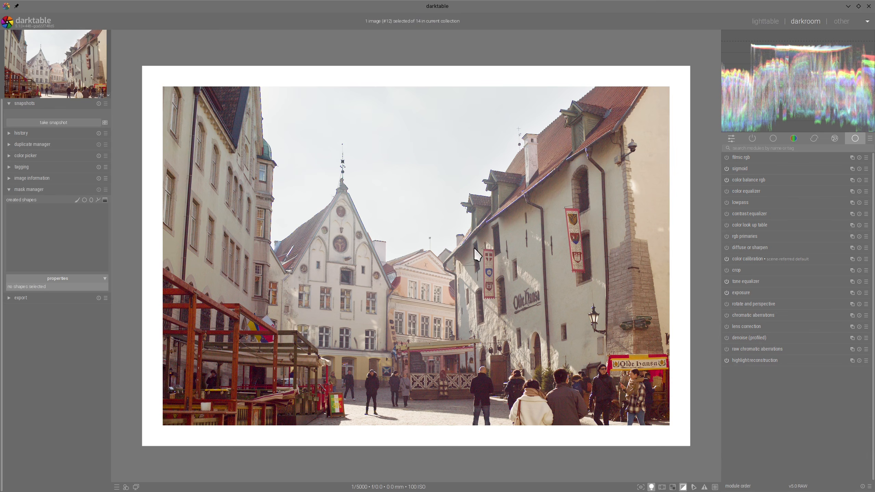
Return to the lighttable and open the dark, unedited duplicate of the street photo in the darkroom.
left_click(765, 21)
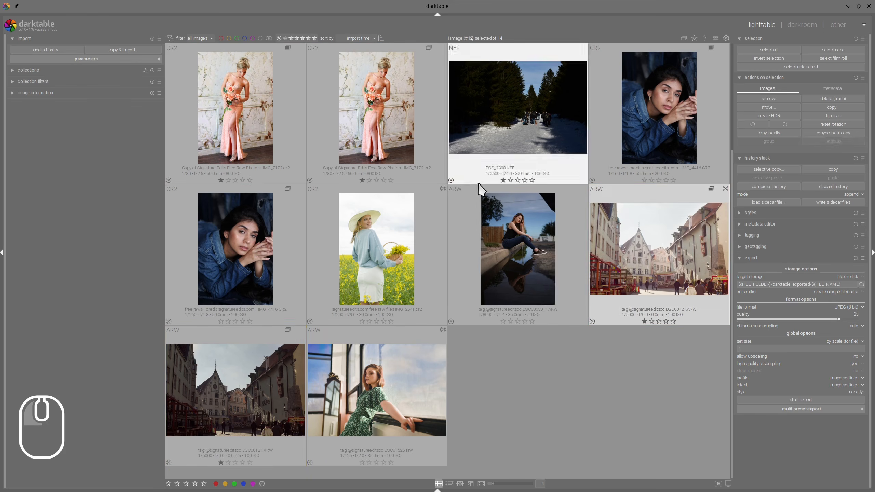
left_click(253, 389)
double_click(252, 389)
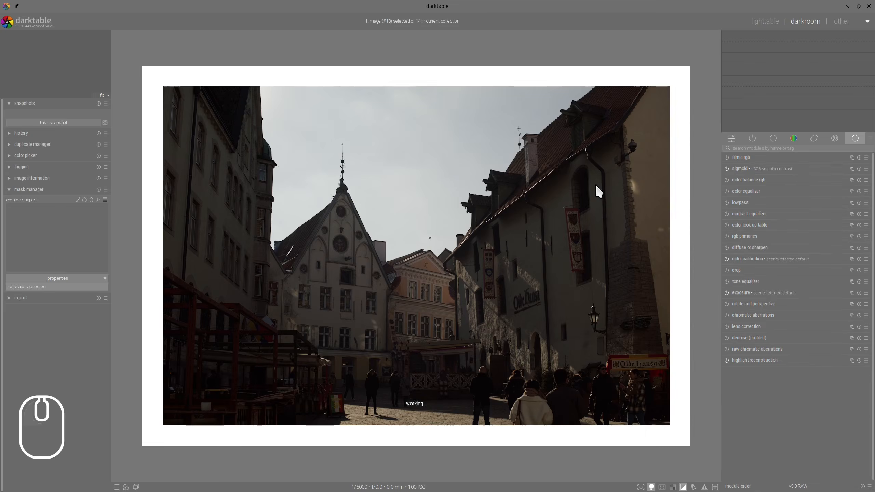
Reset the duplicate's sigmoid module to its scene-referred default and switch its base primaries to sRGB.
left_click(859, 169)
left_click(789, 168)
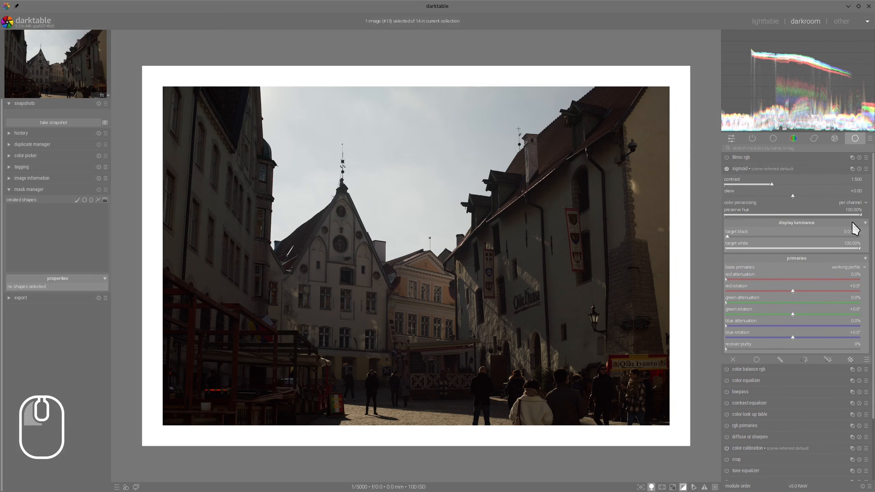
left_click(853, 268)
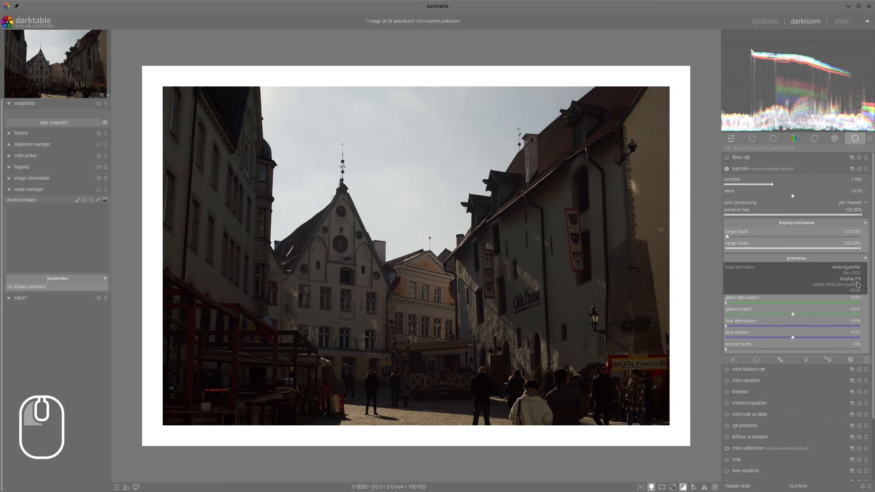
left_click(853, 293)
left_click(769, 168)
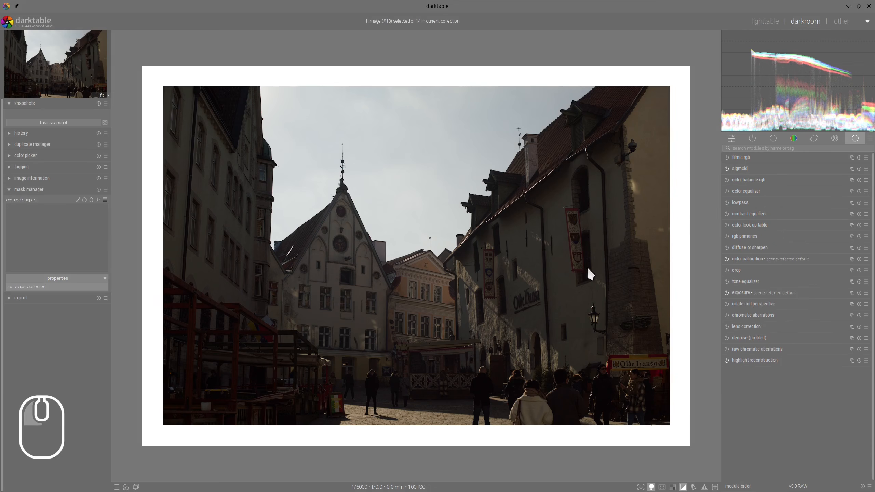
Raise the duplicate photo's exposure to about +3.83 EV.
left_click(741, 293)
left_click_drag(818, 321, 860, 330)
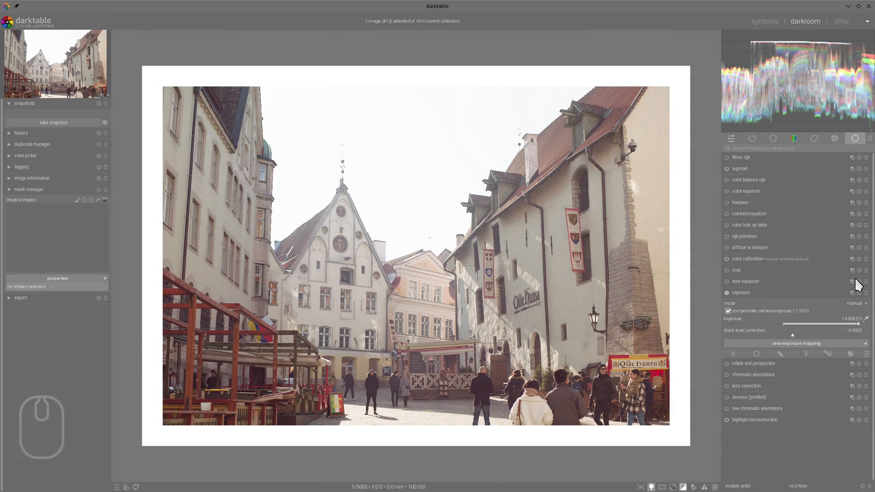
Apply the linear invert preset to the tone equalizer and auto-adjust its mask exposure compensation.
left_click(865, 281)
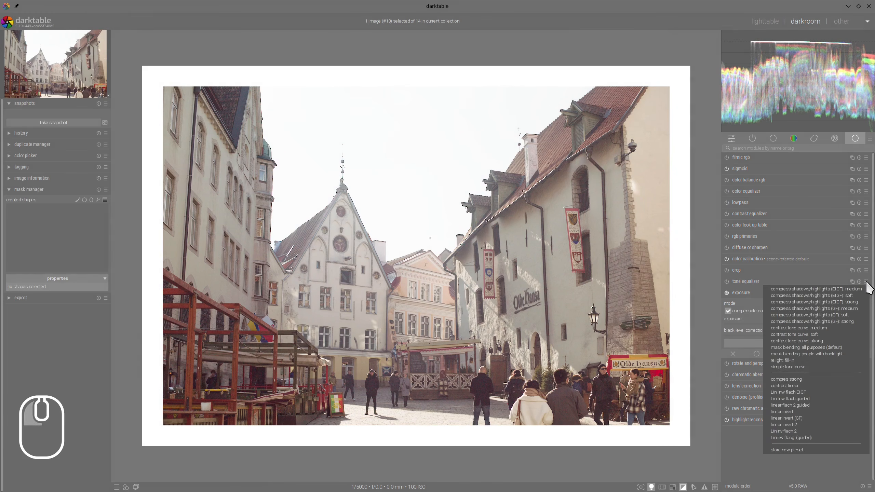
left_click(782, 412)
left_click(751, 281)
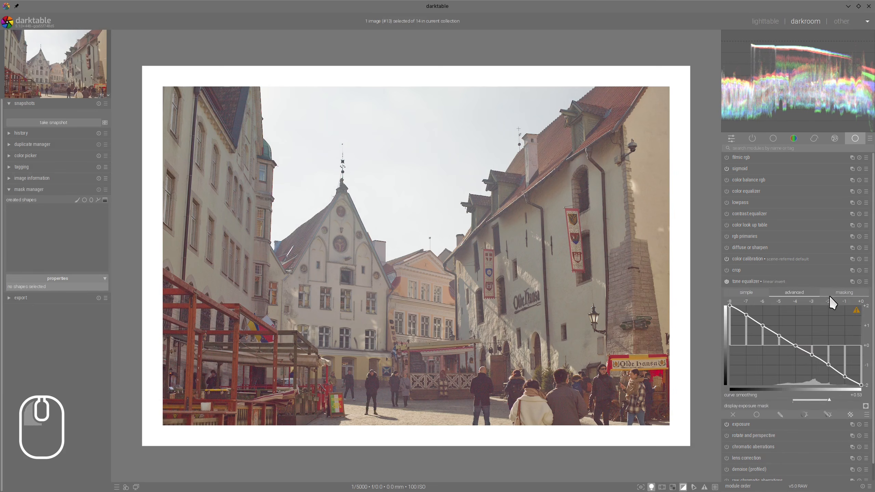
left_click(840, 292)
left_click(865, 383)
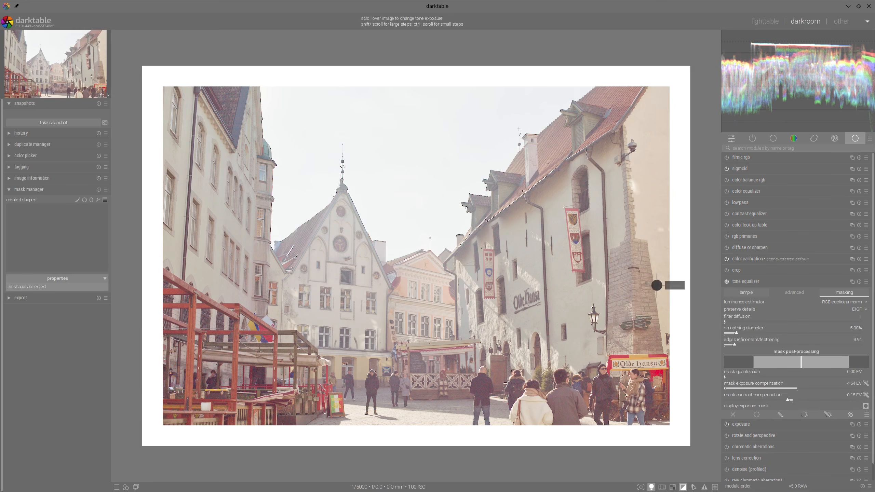
left_click(742, 283)
Lower the duplicate's exposure slightly and auto-adjust the tone equalizer's mask exposure compensation again.
left_click(740, 293)
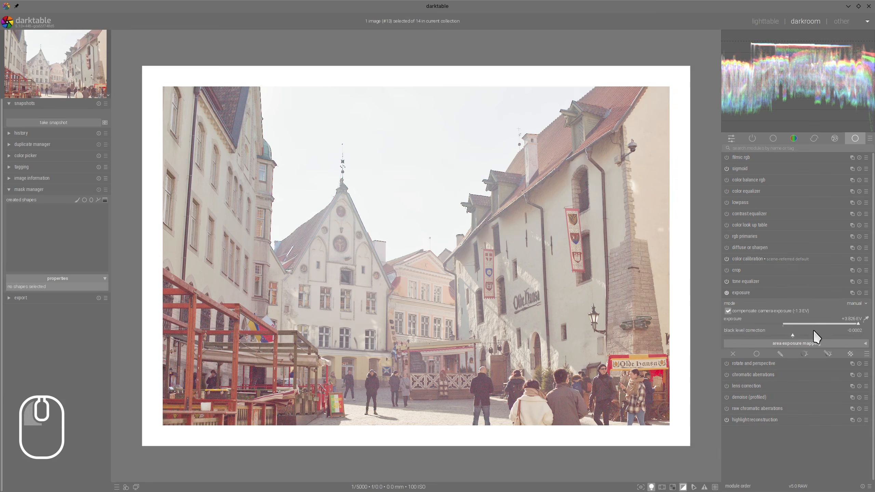
left_click(842, 322)
left_click(753, 281)
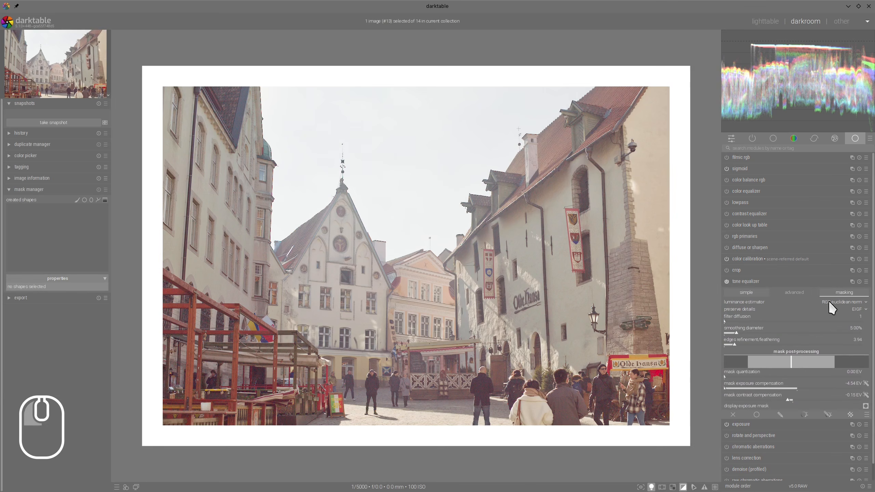
left_click(865, 383)
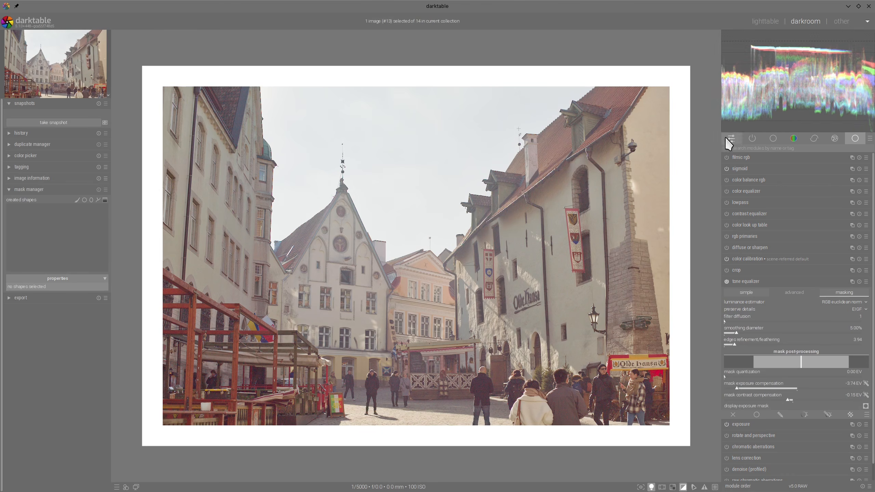
In color balance rgb, set shadows brilliance to about -33%, highlights brilliance to about +11% and shadows saturation to about +48%.
left_click(748, 182)
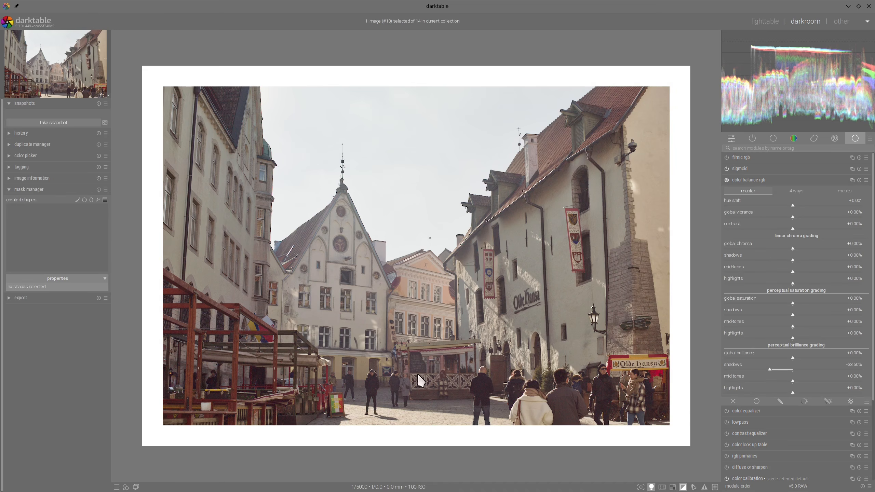
left_click_drag(803, 391, 801, 399)
left_click_drag(810, 305, 826, 312)
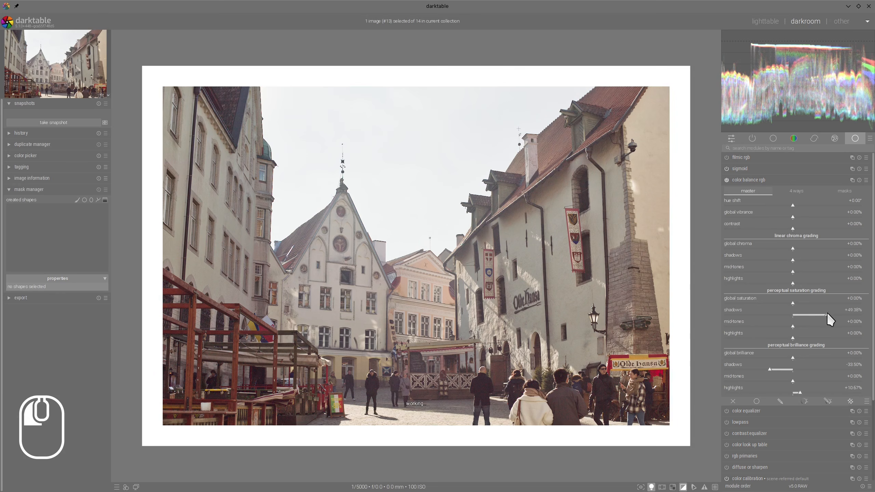
Set the midtones saturation to about +29% in color balance rgb and inspect the street photo.
left_click(812, 323)
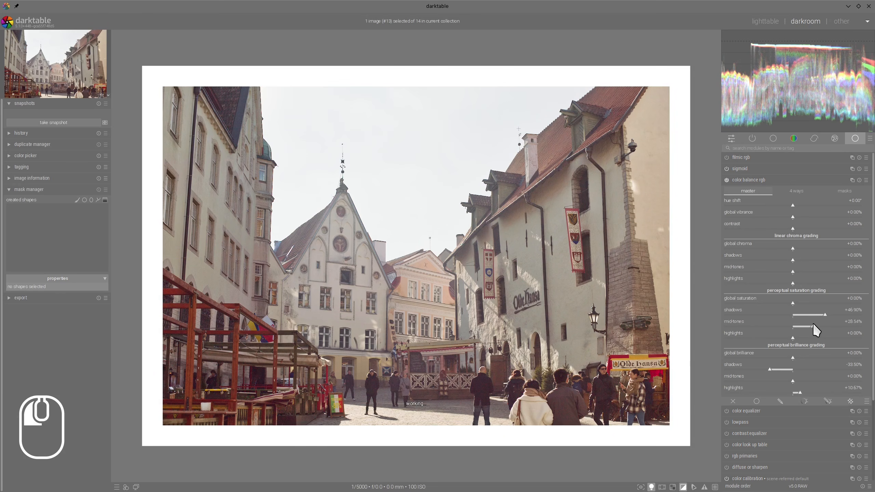
left_click(781, 180)
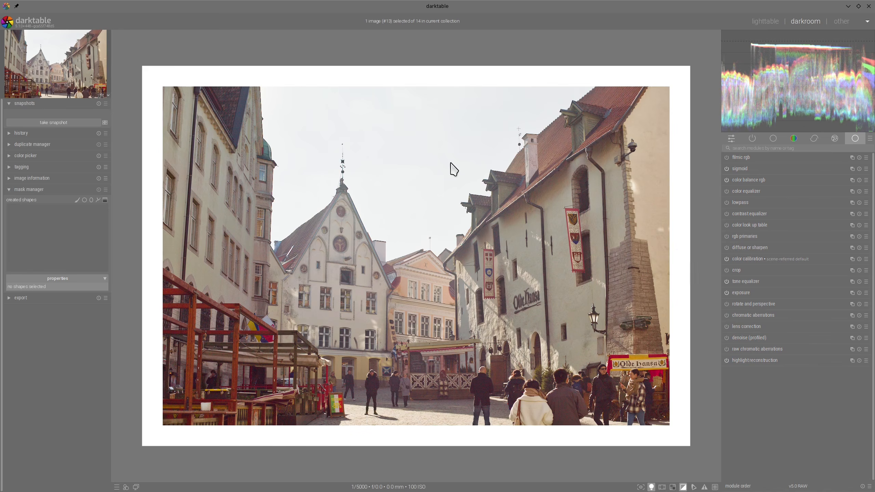
scroll(412, 153, "up", 2)
scroll(411, 153, "down", 2)
Open the snowy forest photo DSC_2398.NEF in the darkroom and turn off color assessment mode.
left_click(765, 21)
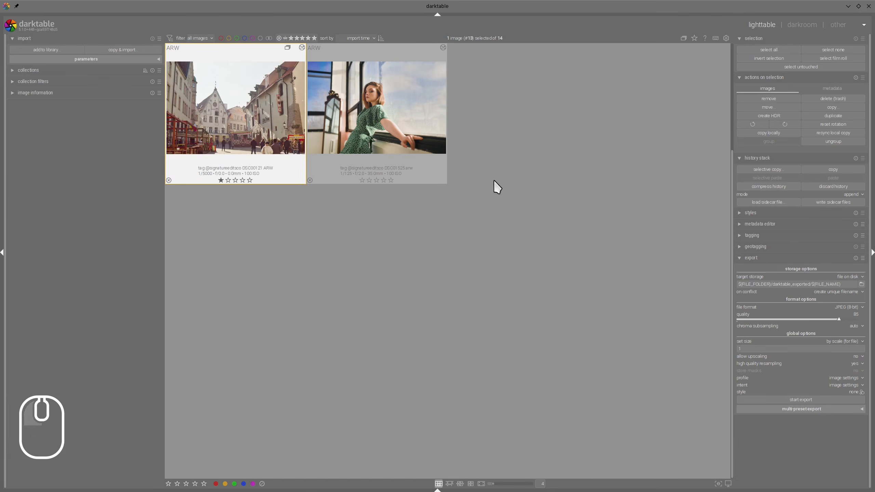
scroll(460, 179, "up", 2)
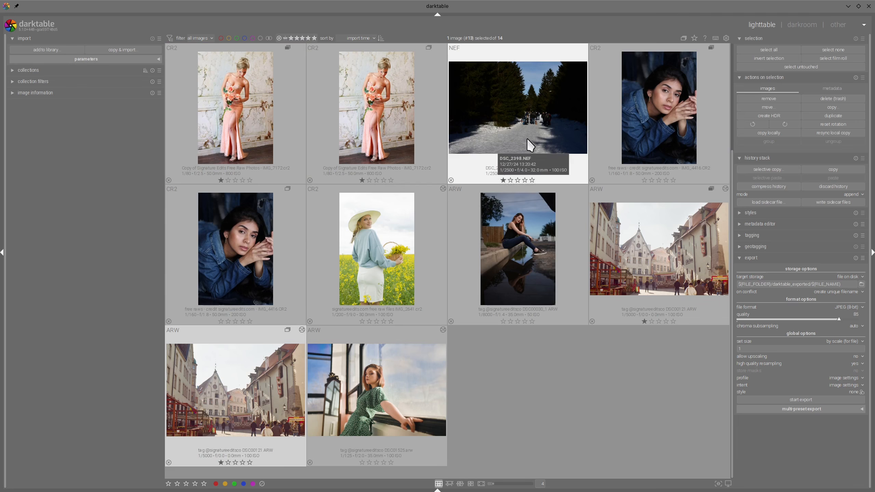
left_click(525, 117)
key("d")
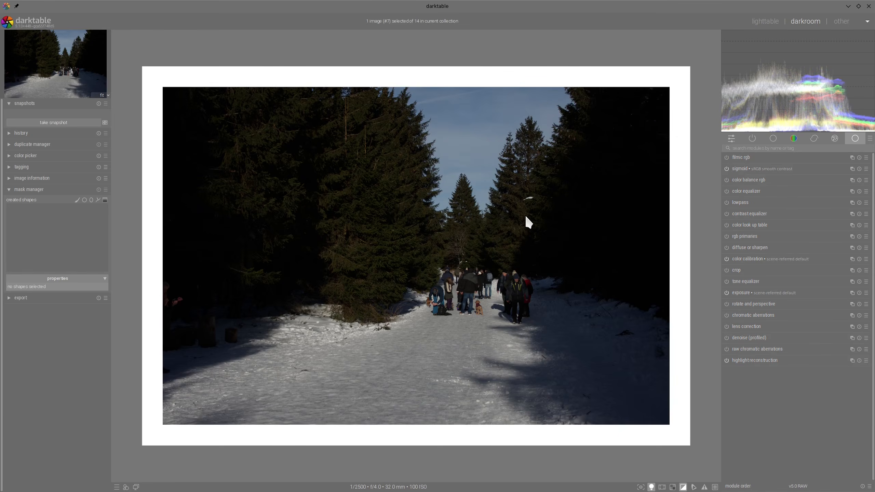
left_click(651, 486)
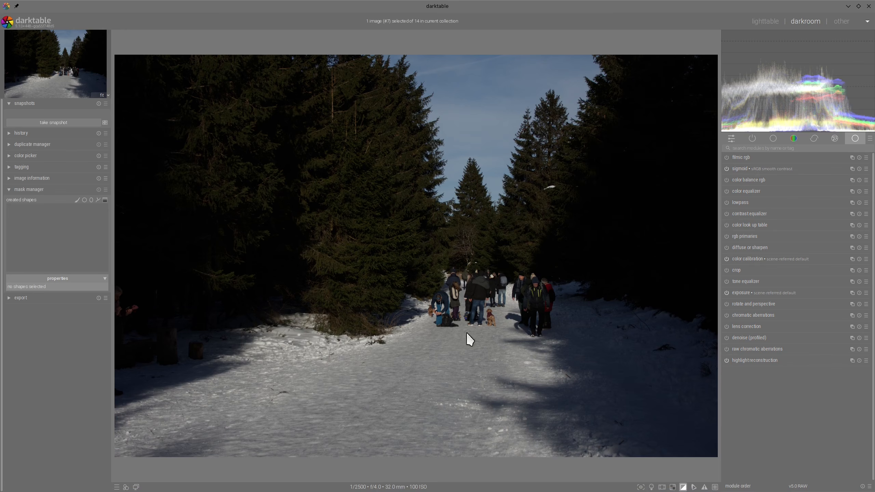
Raise the exposure to about +2.61 EV and set sigmoid contrast to about 1.13 and skew to about +0.52.
left_click(737, 293)
left_click_drag(823, 321, 834, 321)
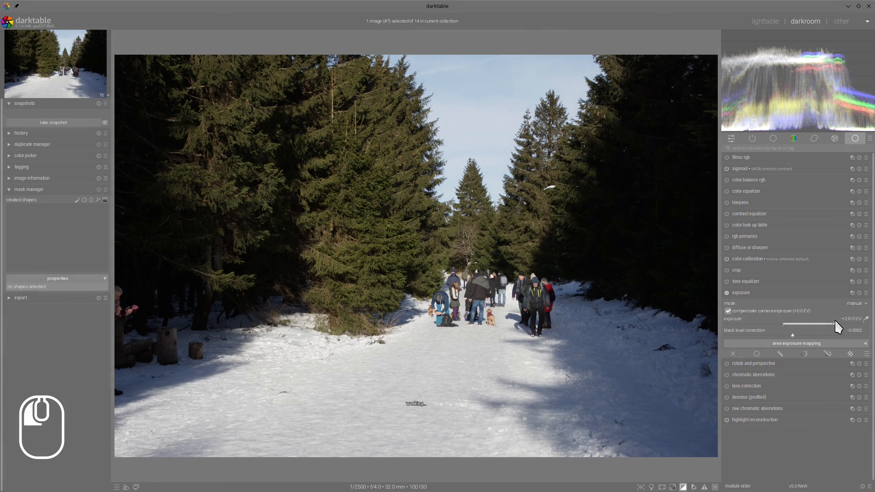
left_click(745, 168)
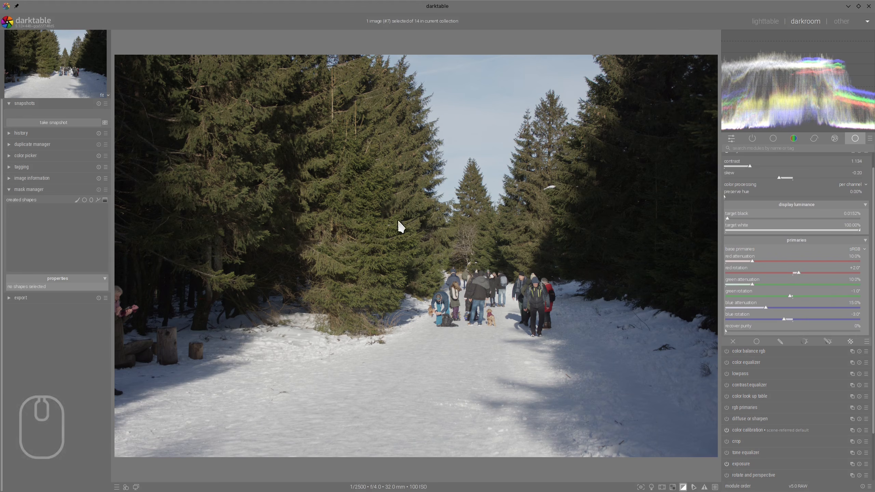
scroll(752, 182, "up", 1)
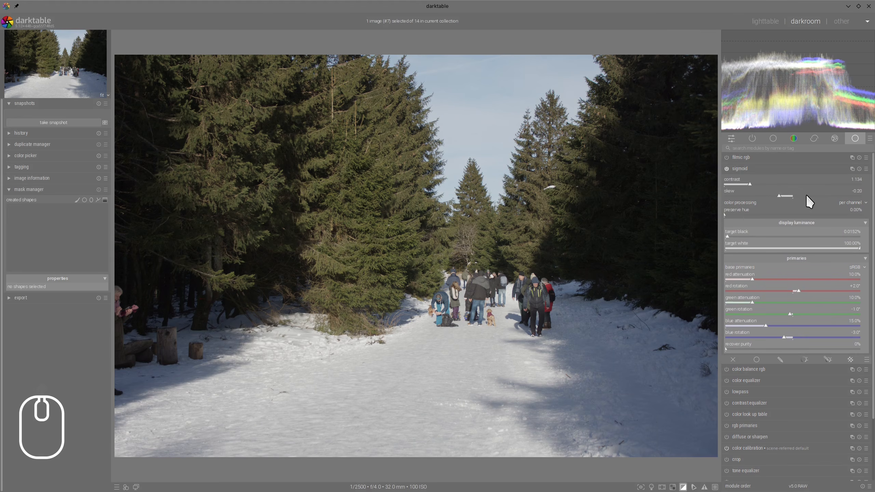
left_click_drag(805, 195, 826, 195)
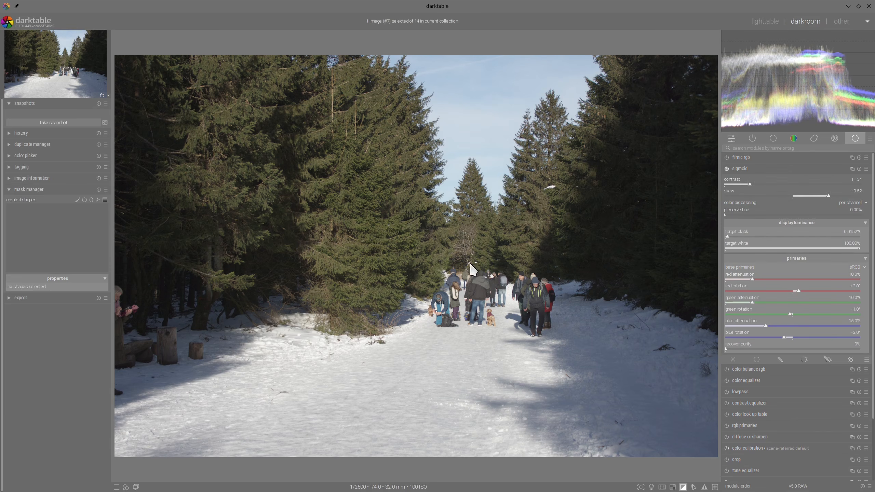
left_click(747, 168)
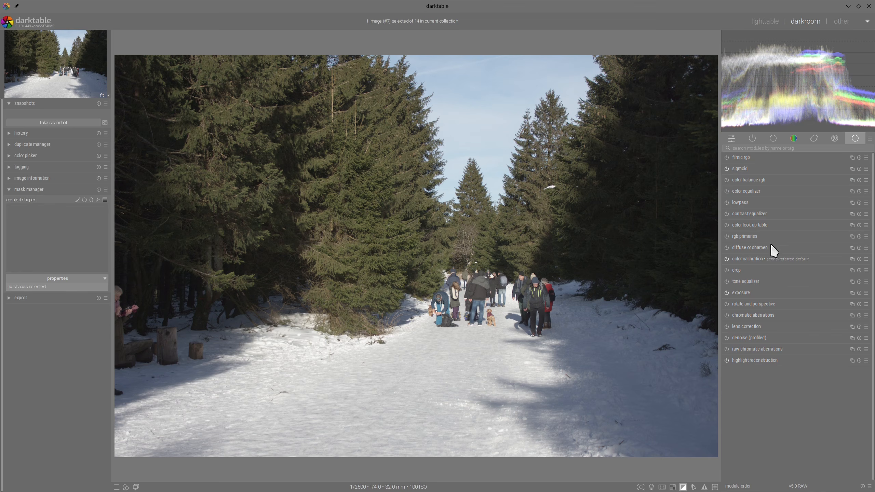
Raise the forest photo's exposure further to about +3.06 EV.
left_click(745, 291)
left_click_drag(828, 325, 843, 321)
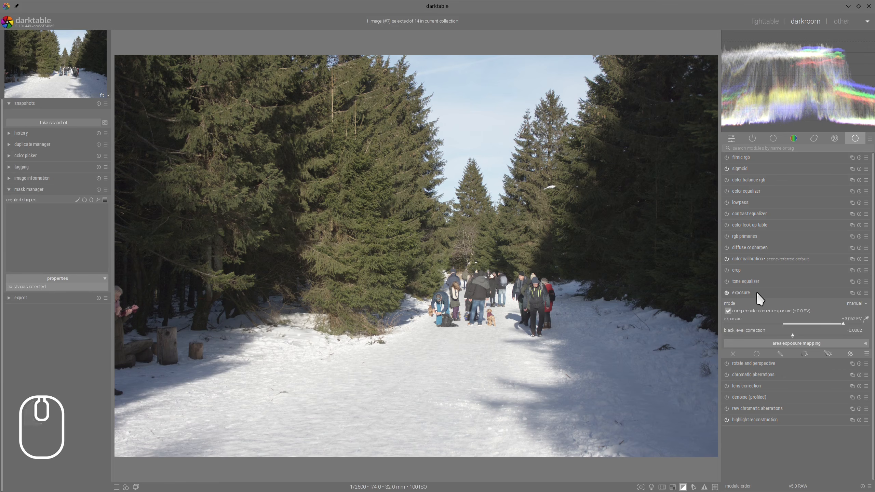
left_click(756, 291)
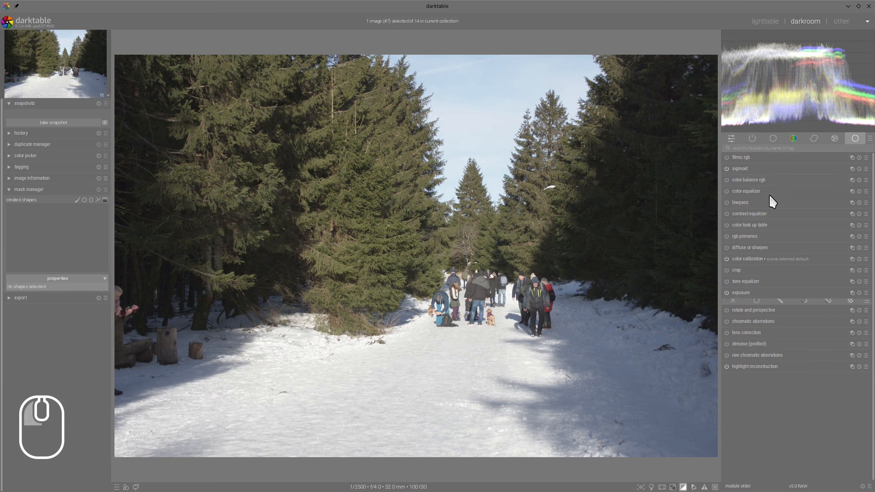
Enable color balance rgb with brilliance at about -18% for shadows and +14% for highlights, and saturation at about +38% for shadows and +26% for midtones.
left_click(727, 177)
left_click(724, 160)
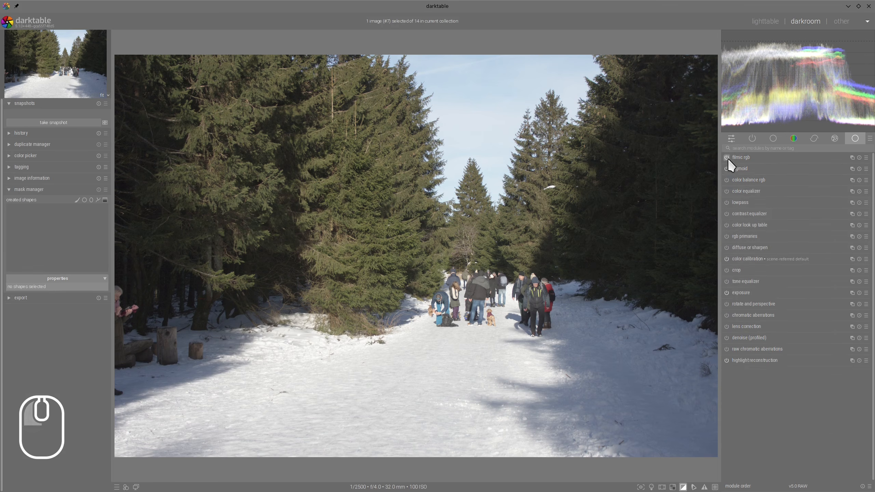
left_click(727, 176)
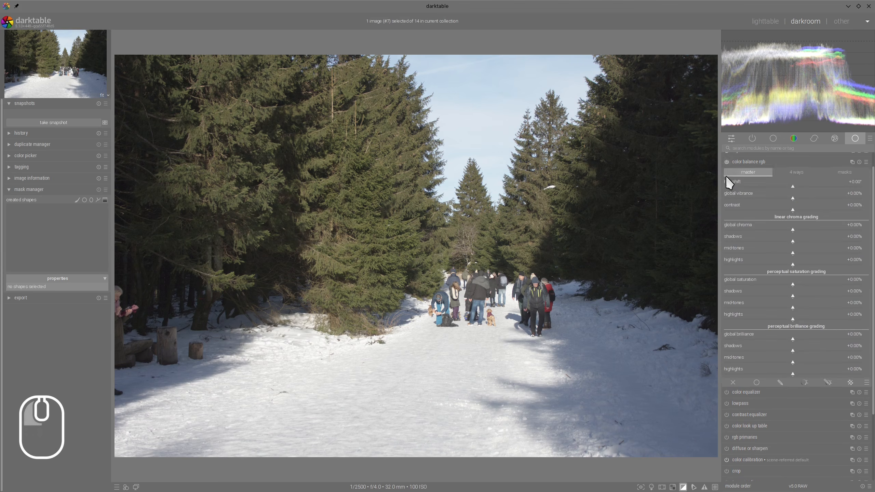
left_click(782, 346)
left_click(802, 370)
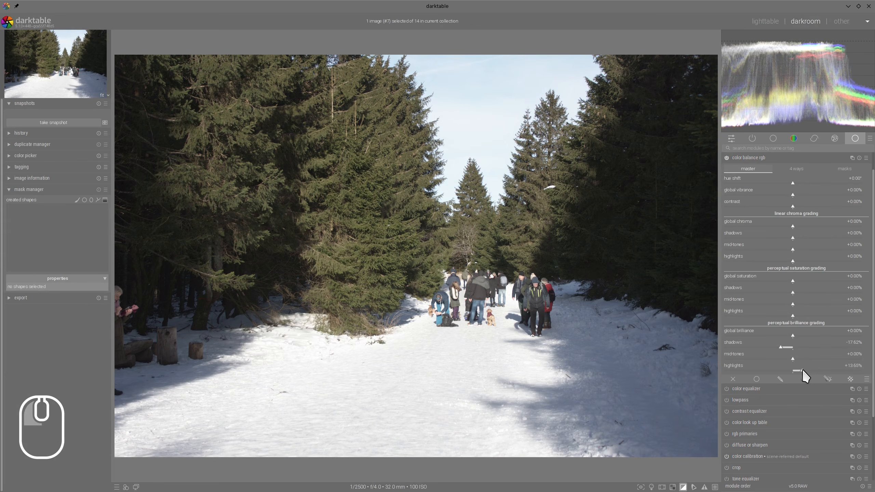
left_click(818, 290)
left_click(814, 302)
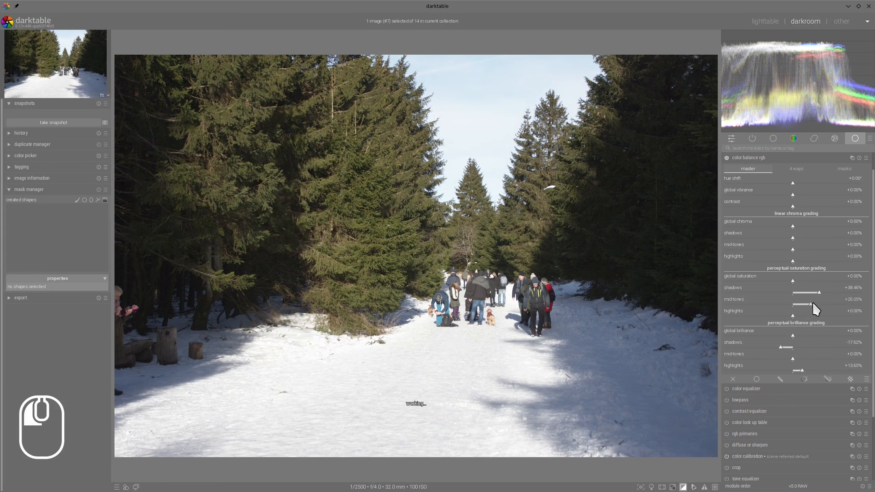
Raise the mask middle-gray fulcrum of color balance rgb to about 81%.
left_click(842, 169)
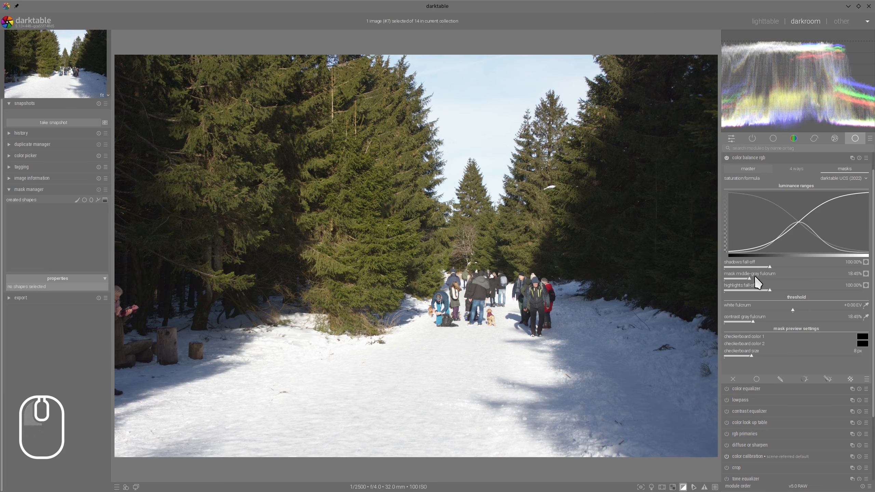
left_click_drag(755, 275, 835, 272)
left_click(761, 157)
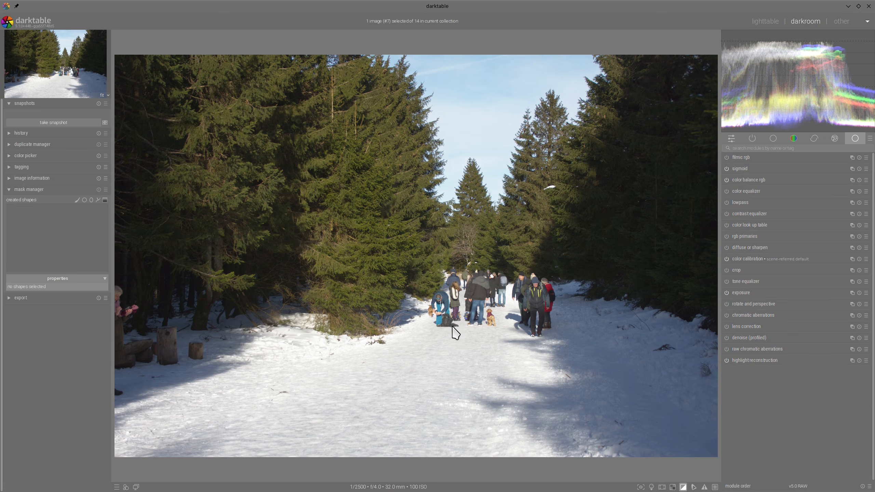
Enable the tone equalizer, auto-adjust its mask exposure compensation and pull the curve down around -1 EV to darken the snow.
left_click(727, 281)
left_click(865, 367)
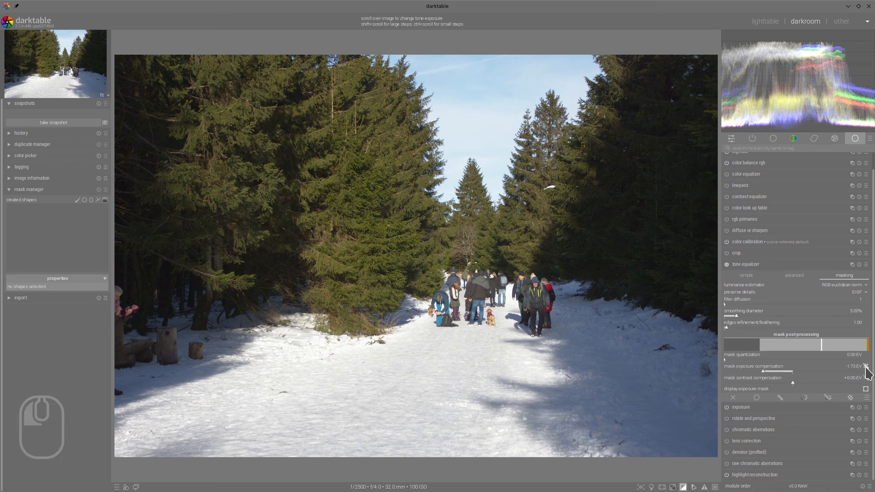
left_click(798, 275)
mouse_move(838, 297)
left_mouse_down()
mouse_move(851, 323)
mouse_move(847, 305)
left_mouse_up()
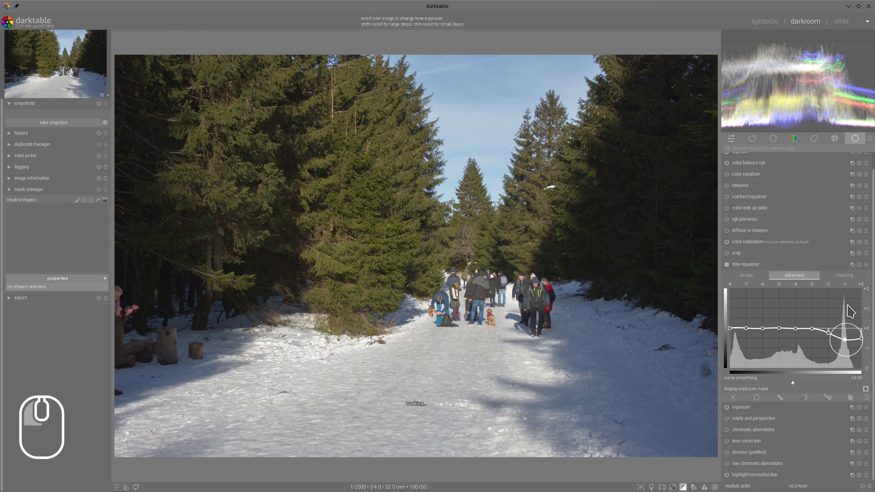
left_click(774, 266)
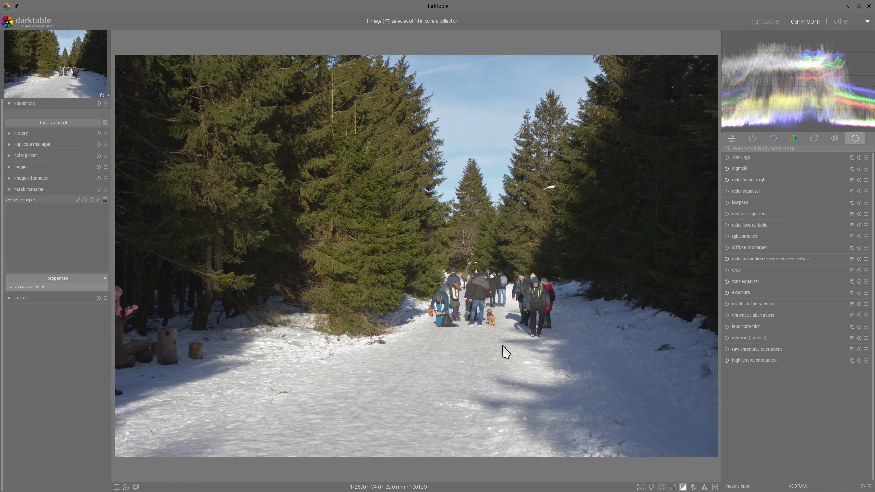
scroll(510, 341, "up", 2)
scroll(508, 303, "down", 2)
Lower the global offset luminance in color balance rgb to about -0.38%.
left_click(740, 180)
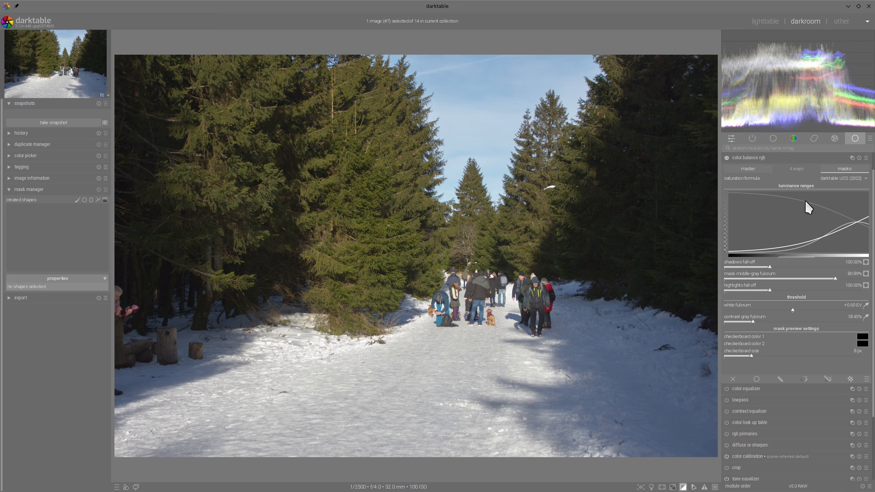
left_click(798, 168)
left_click_drag(794, 189, 786, 192)
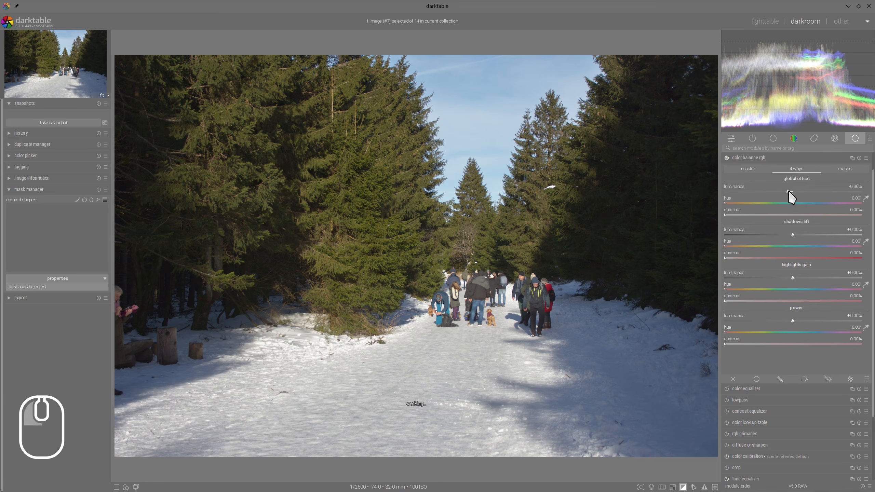
left_click(786, 190)
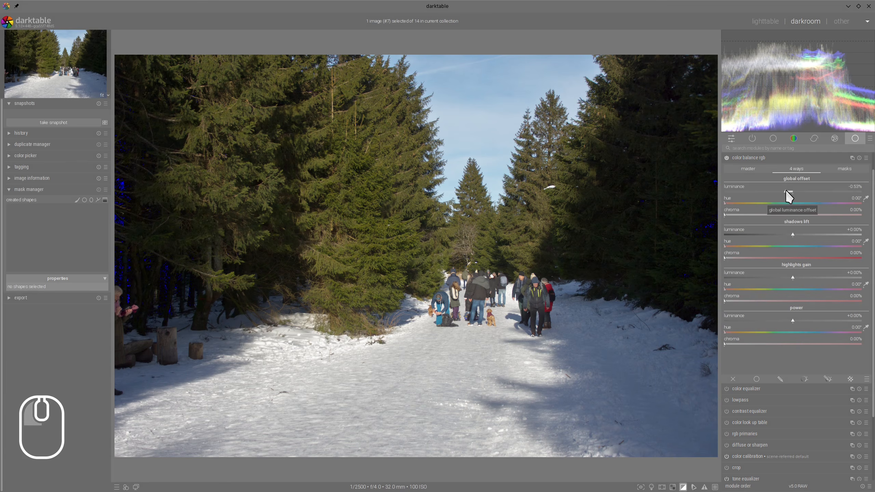
left_click(788, 190)
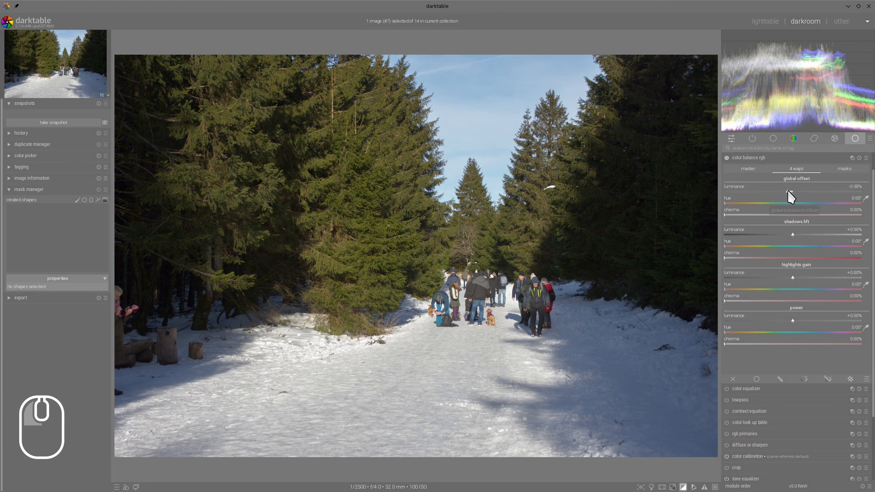
left_click(770, 159)
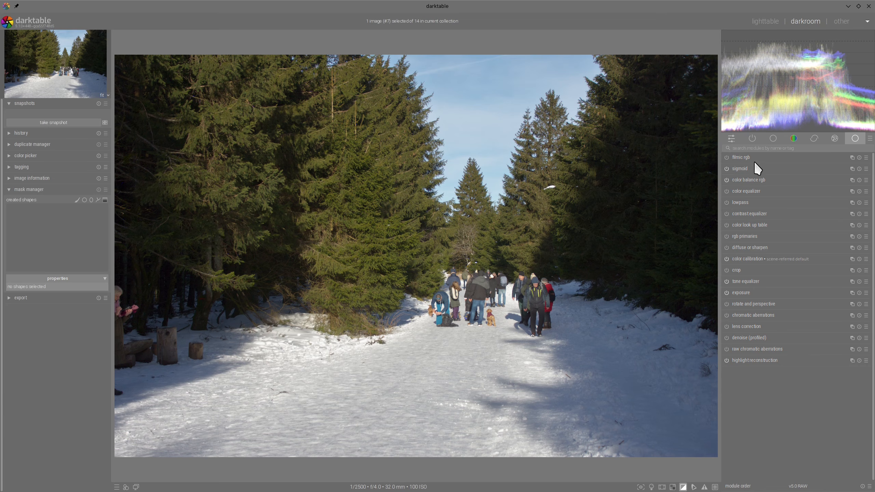
mouse_move(753, 161)
left_mouse_down()
mouse_move(719, 166)
mouse_move(777, 176)
mouse_move(712, 175)
mouse_move(770, 185)
mouse_move(754, 172)
left_mouse_up()
left_click_drag(758, 276, 699, 277)
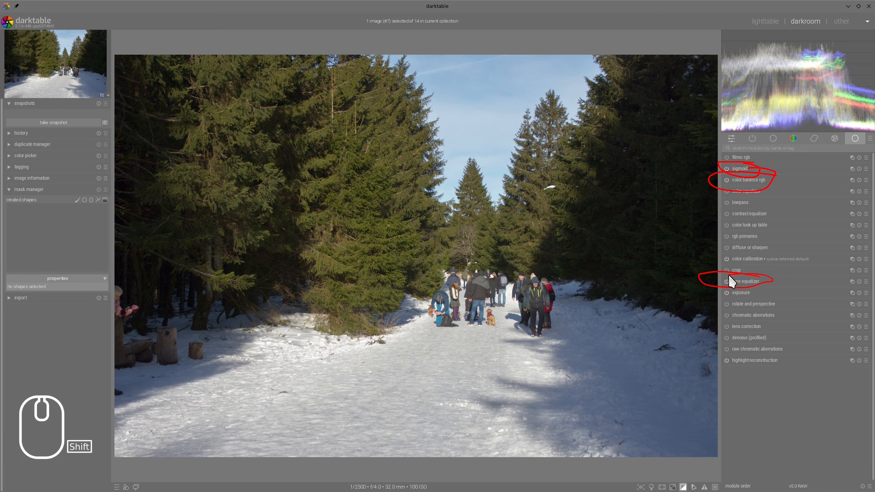
left_click_drag(762, 290, 708, 282)
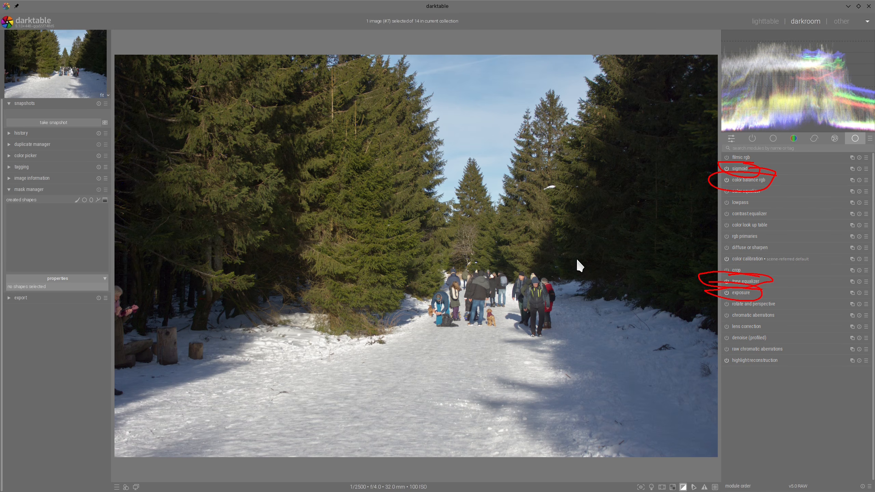
Open the denim-jacket portrait in the darkroom and give sigmoid the smooth preset with sRGB base primaries.
left_click(773, 22)
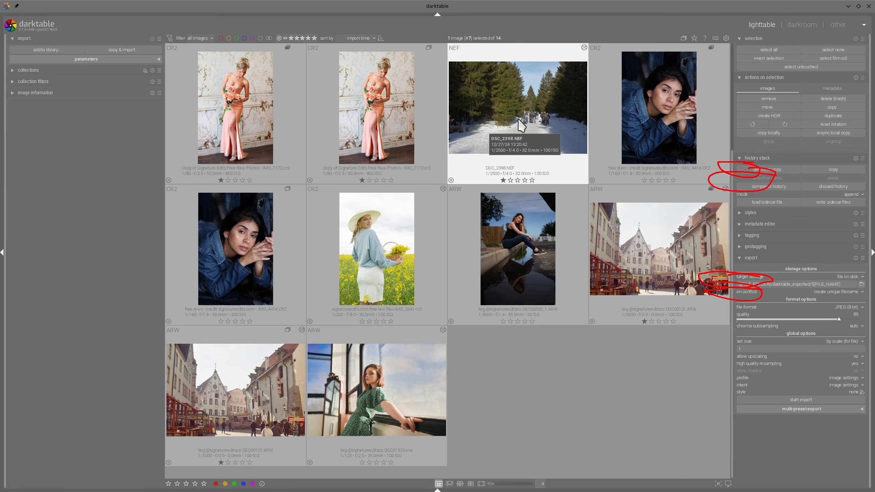
key("alt+F11")
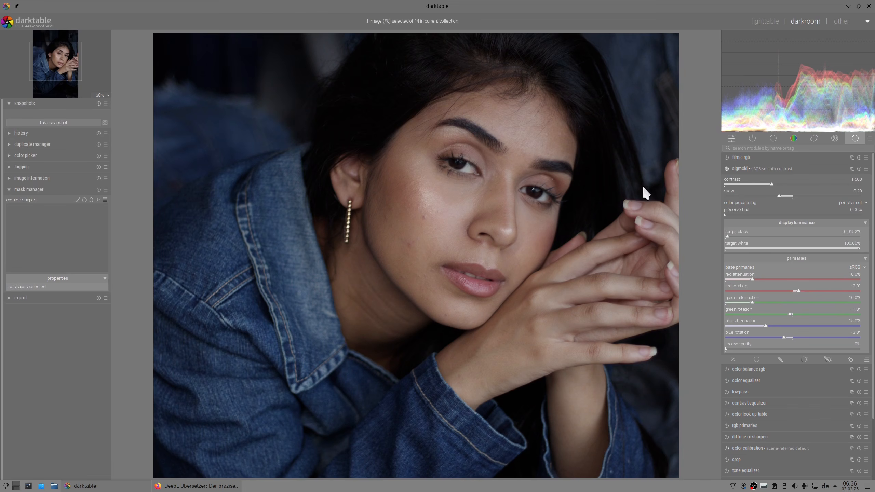
left_click(867, 169)
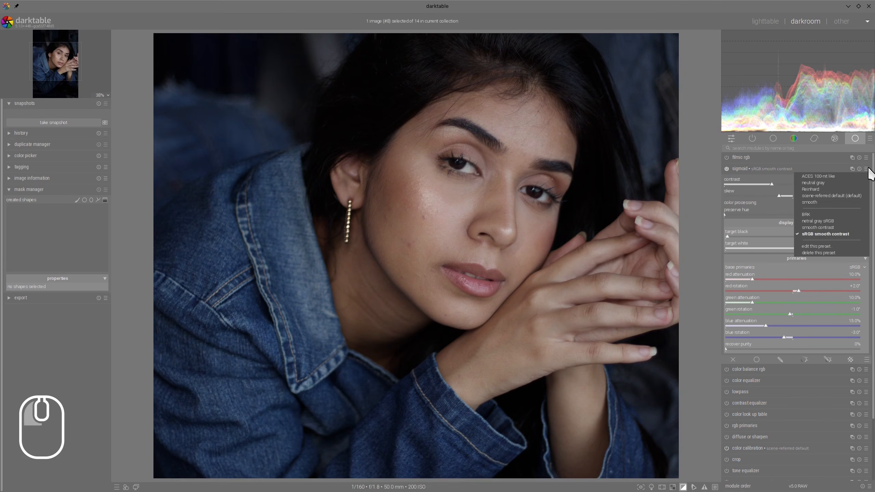
left_click(809, 202)
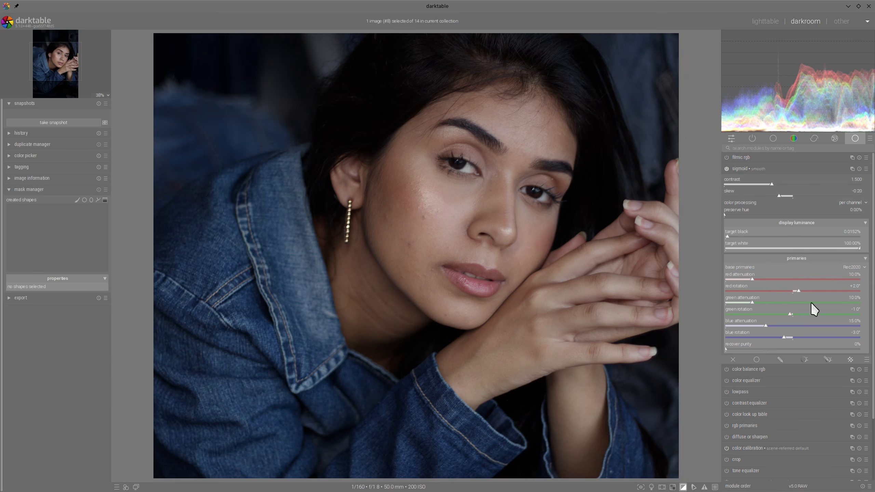
left_click(857, 267)
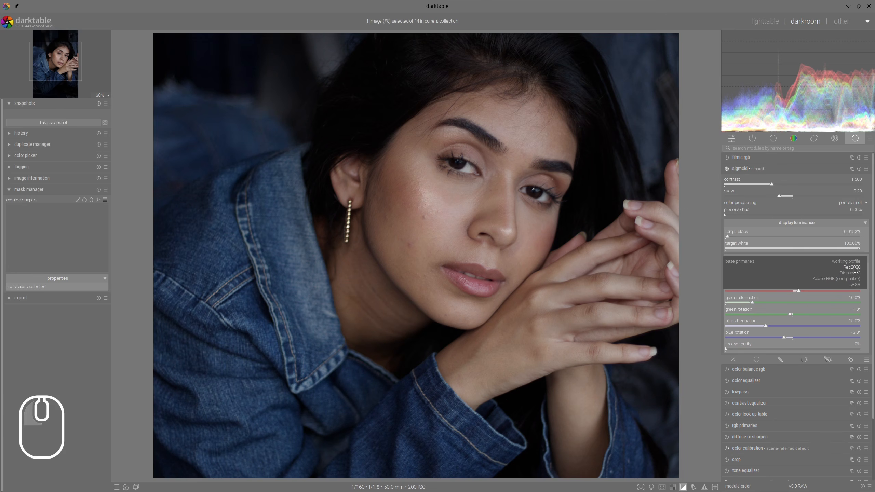
left_click(860, 286)
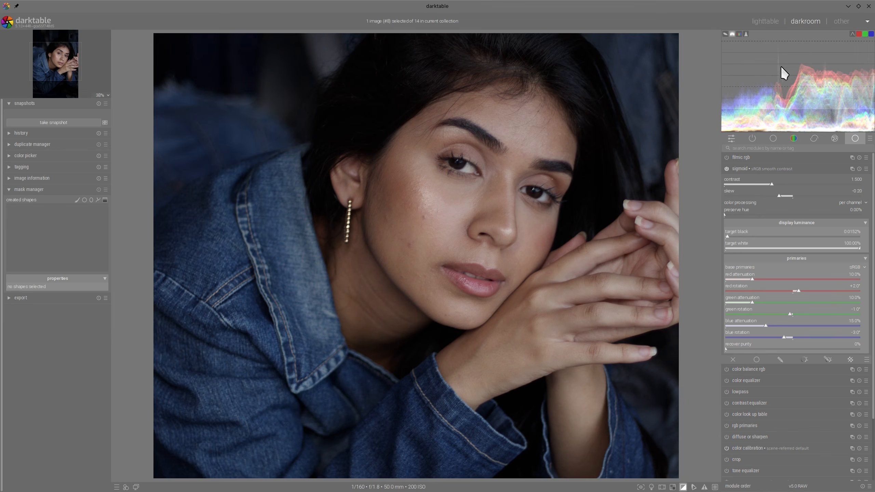
left_click(684, 487)
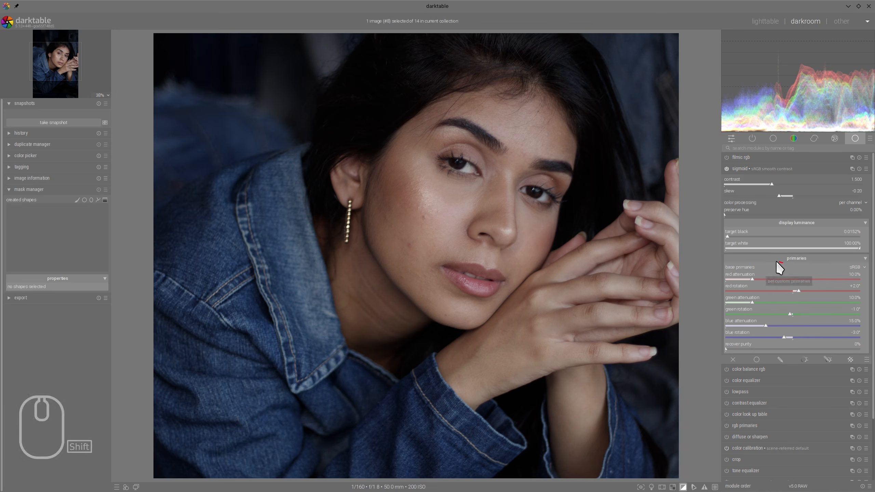
mouse_move(782, 263)
left_mouse_down()
mouse_move(702, 287)
mouse_move(741, 345)
mouse_move(851, 358)
mouse_move(788, 262)
mouse_move(745, 259)
left_mouse_up()
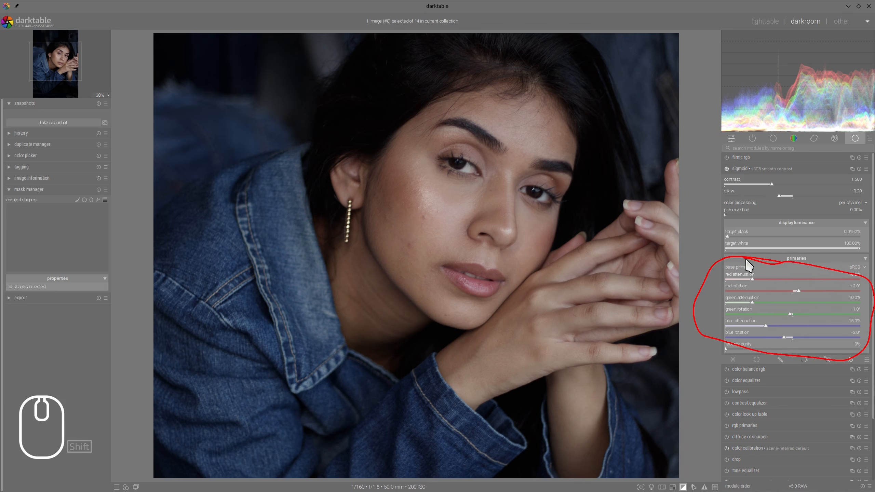
key("alt+F11")
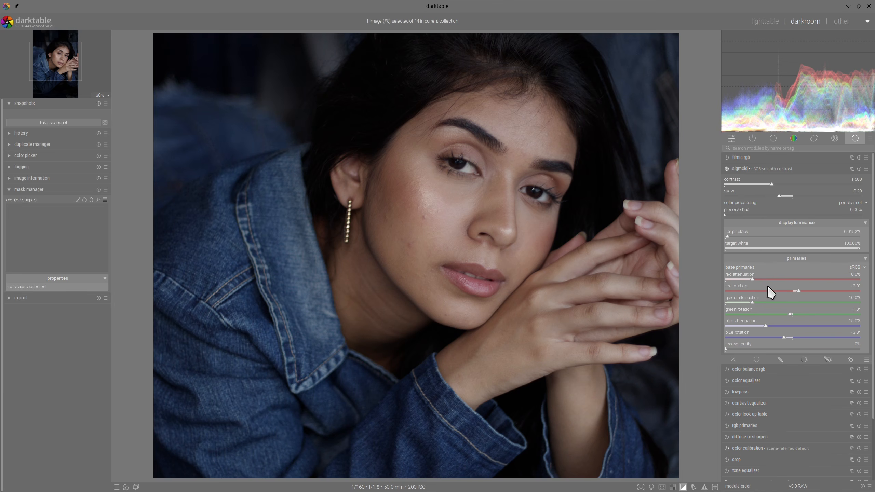
Lower sigmoid's red attenuation to about 9.5% and check the skin tones close up.
scroll(773, 286, "up", 1)
mouse_move(751, 279)
left_mouse_down()
mouse_move(833, 277)
mouse_move(749, 278)
left_mouse_up()
scroll(544, 210, "up", 3)
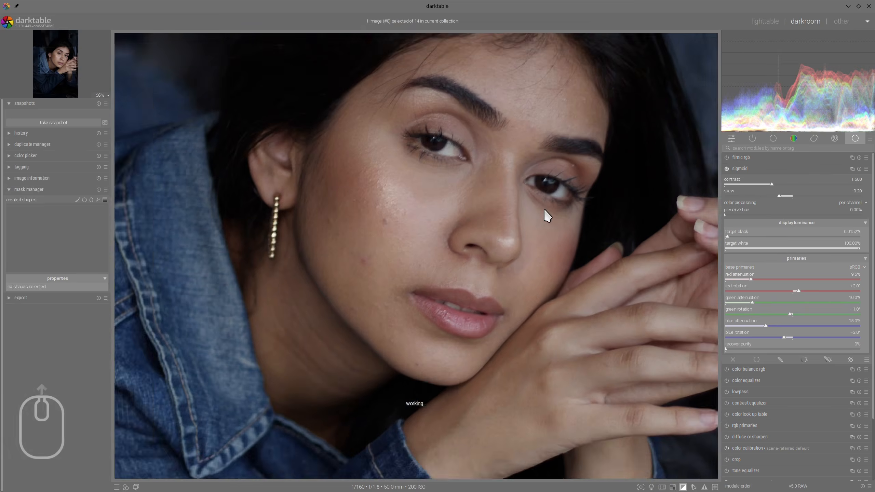
scroll(570, 199, "down", 2)
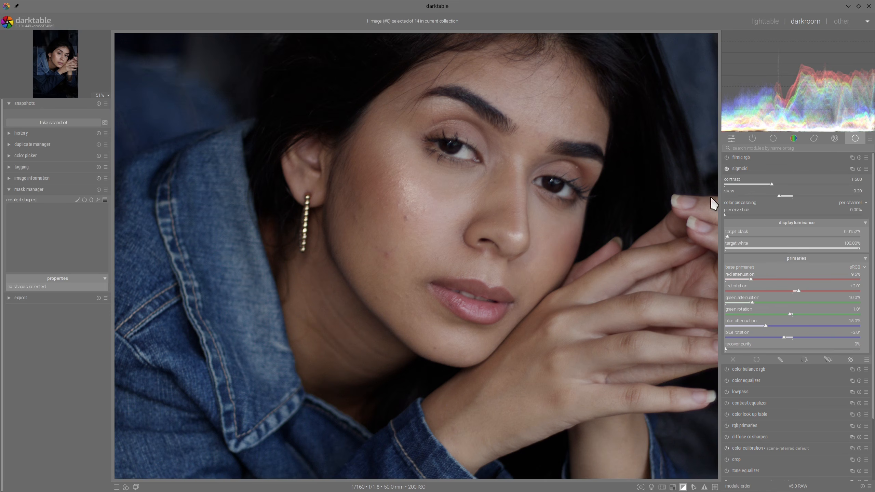
scroll(528, 214, "up", 2)
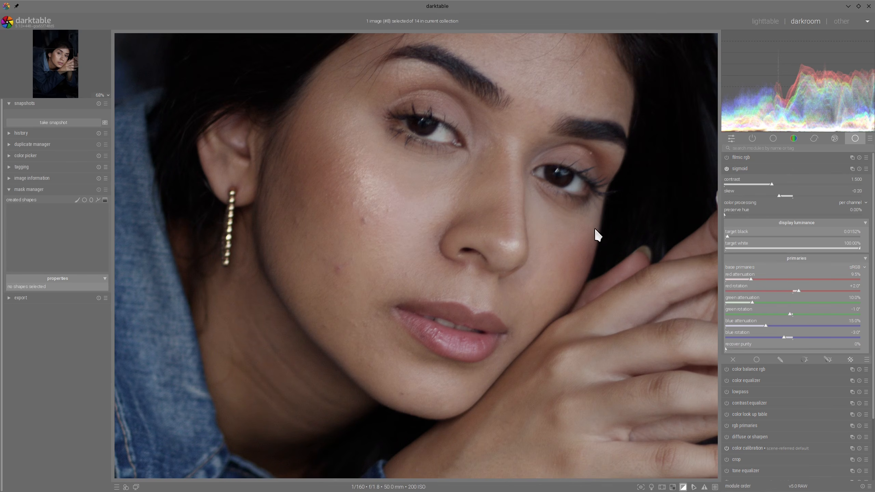
Enable color balance rgb with perceptual saturation of about 54% in shadows and 42% in midtones, plus about 17% global vibrance.
left_click(743, 170)
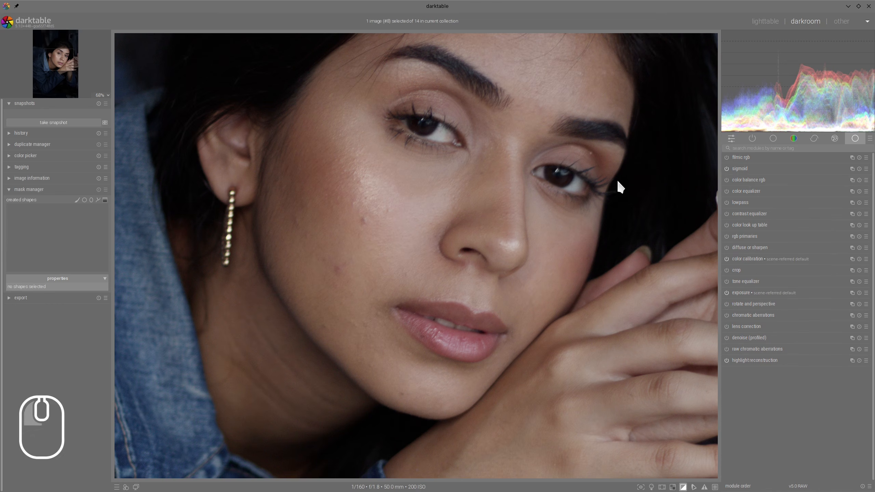
left_click(737, 180)
left_click(829, 291)
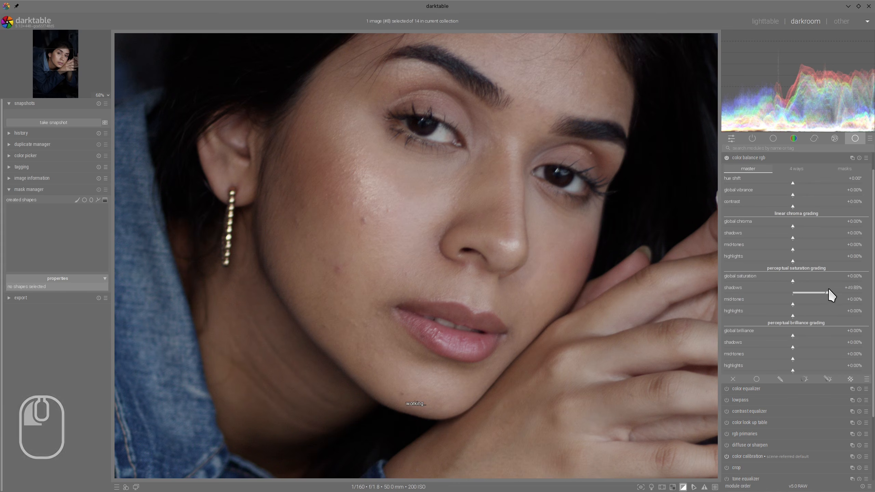
left_click(822, 302)
left_click_drag(794, 204, 809, 196)
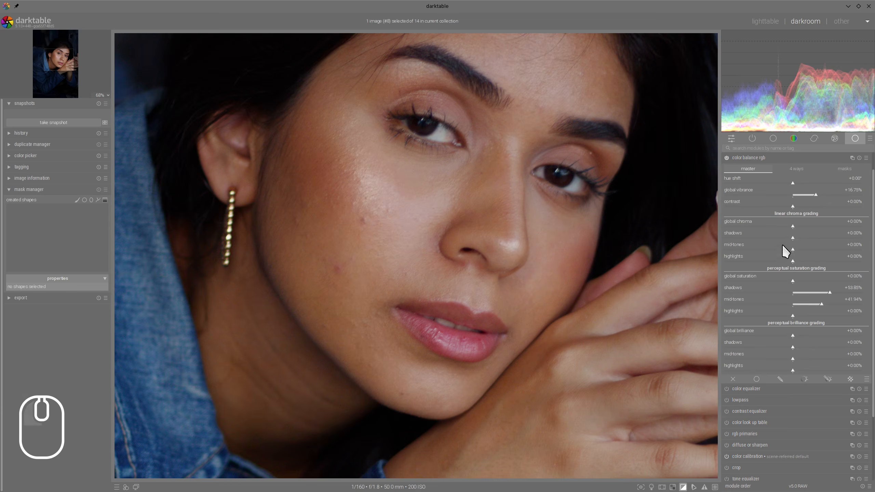
scroll(636, 212, "down", 3)
scroll(637, 212, "up", 2)
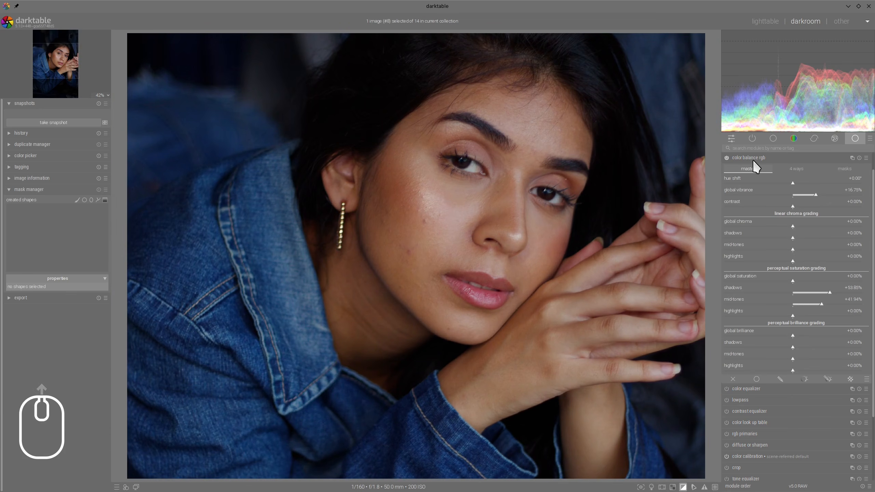
left_click(752, 159)
left_click(752, 168)
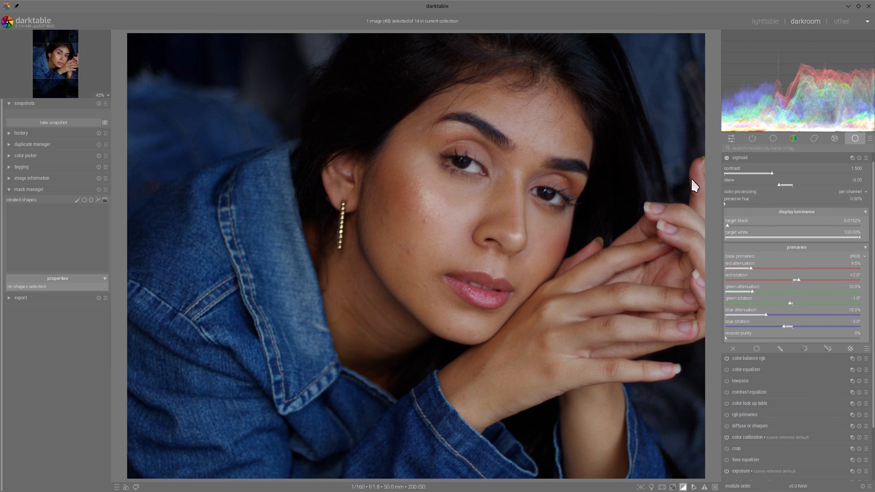
mouse_move(745, 160)
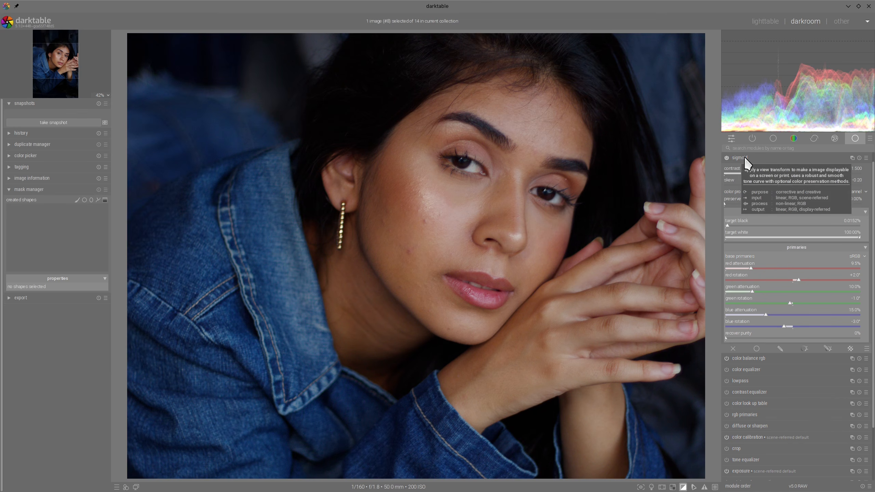
left_click(751, 158)
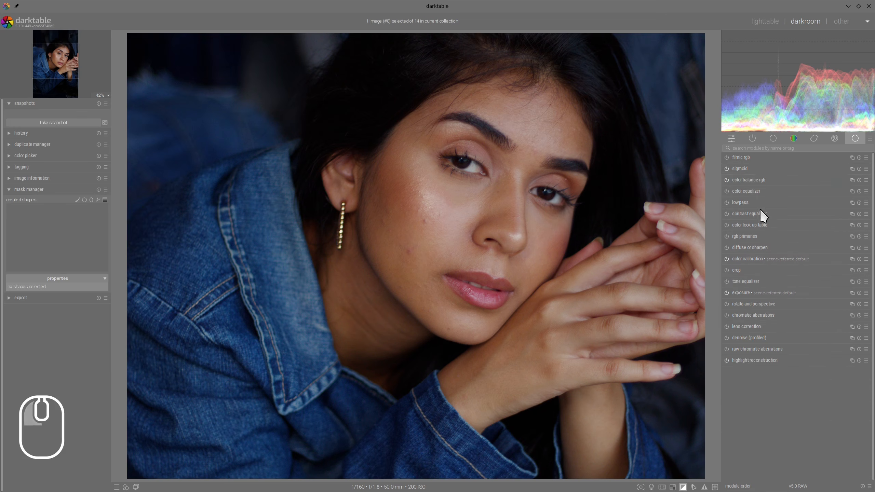
Reduce the midtones of color balance rgb's perceptual saturation grading to about 17.6%.
left_click(740, 180)
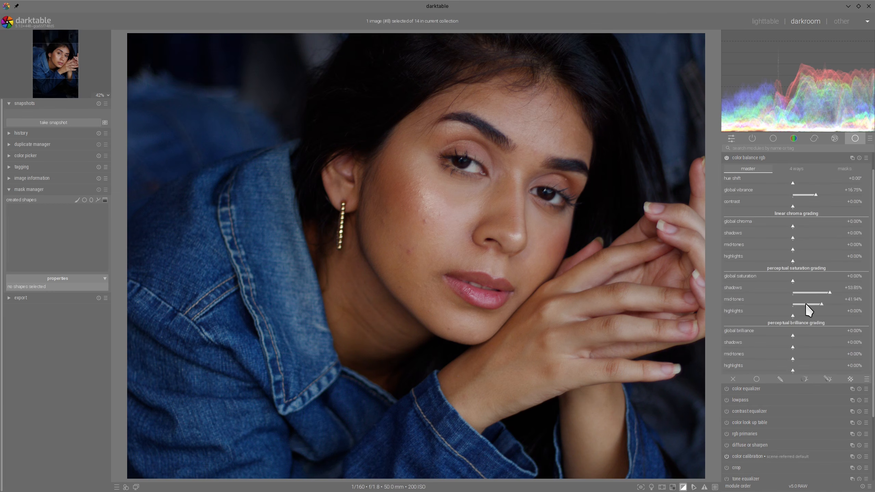
left_click(805, 303)
left_click(755, 160)
scroll(544, 172, "up", 3)
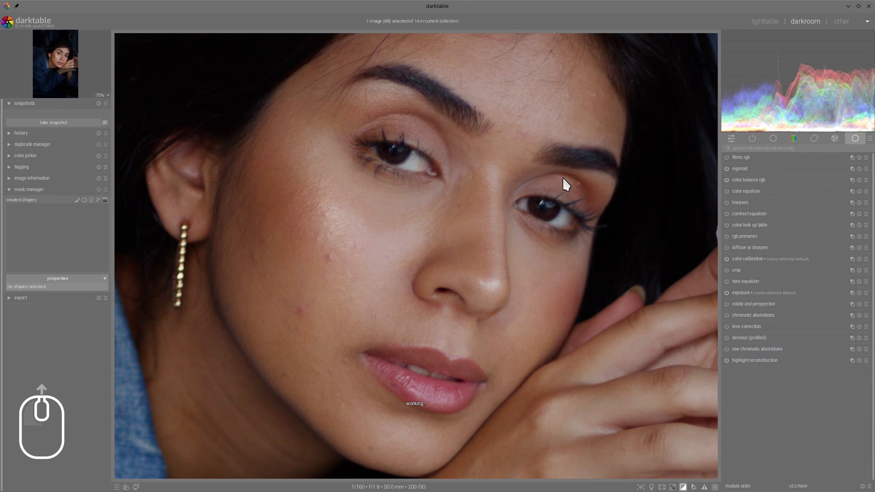
Raise the highlights of color balance rgb's perceptual brilliance grading to about 35.5%.
left_click(752, 179)
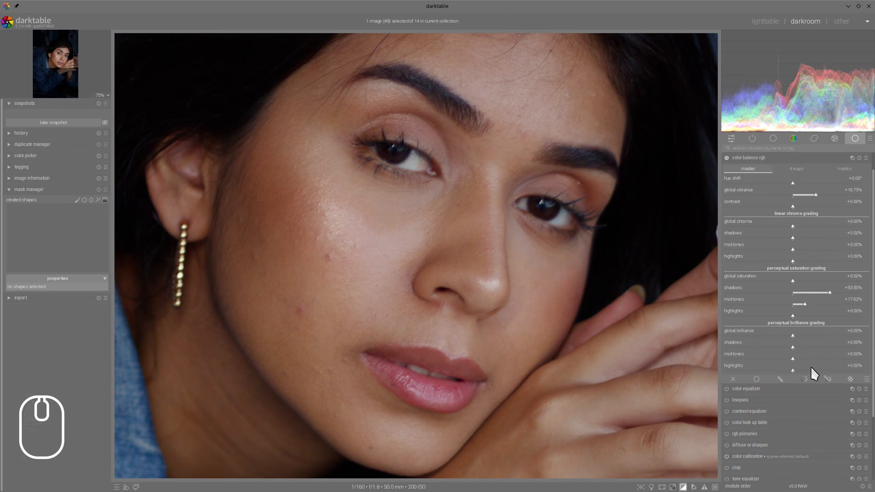
left_click_drag(811, 369, 816, 368)
scroll(600, 249, "down", 3)
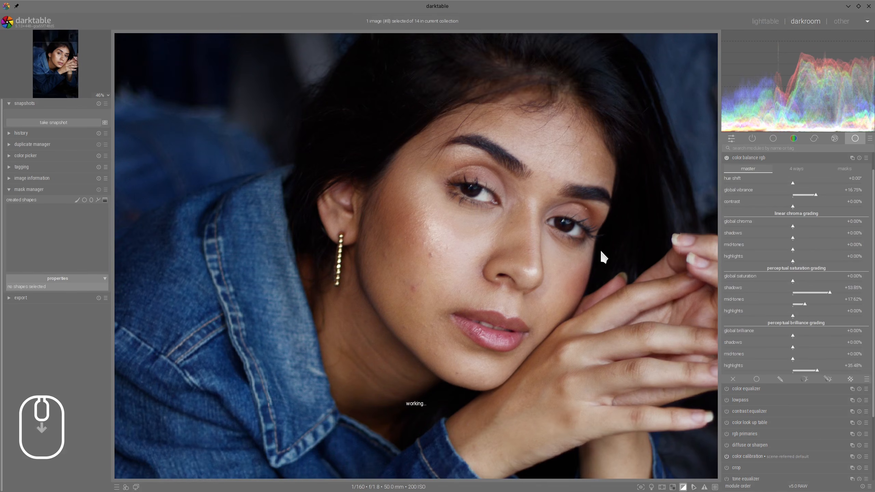
left_click(747, 156)
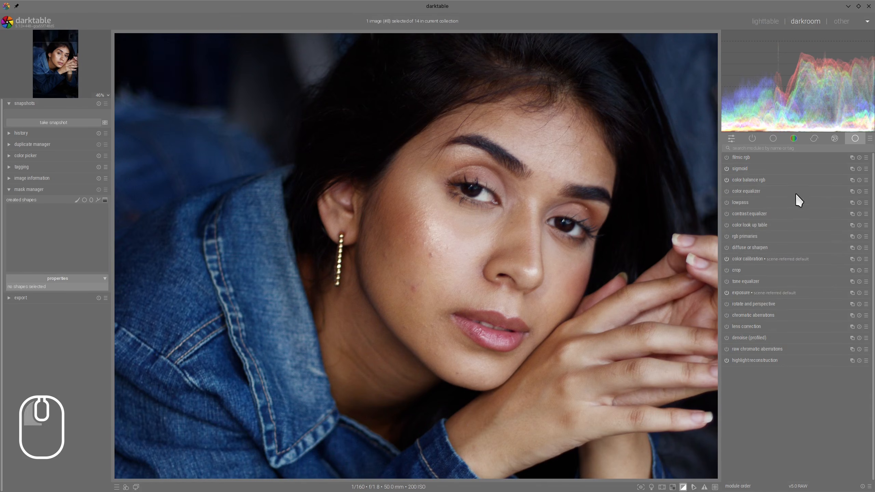
Apply the scene-referred default preset to sigmoid for comparison and turn off the clipping indication.
left_click(744, 168)
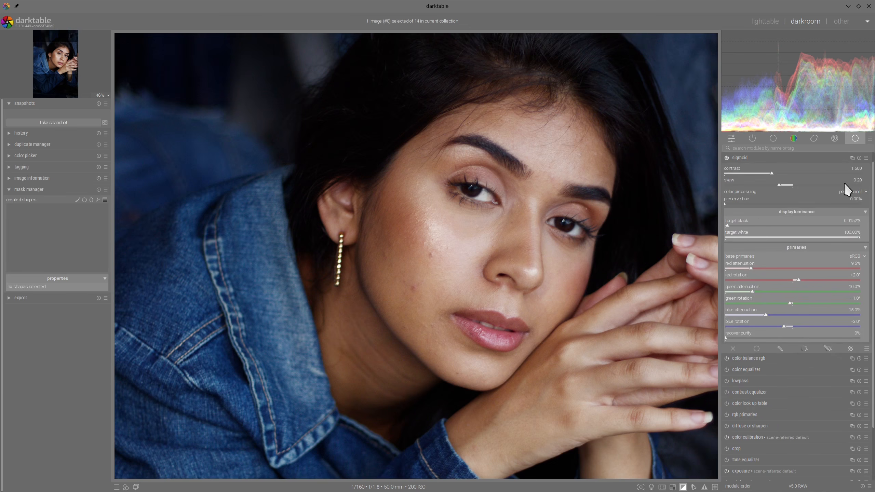
scroll(579, 217, "up", 1)
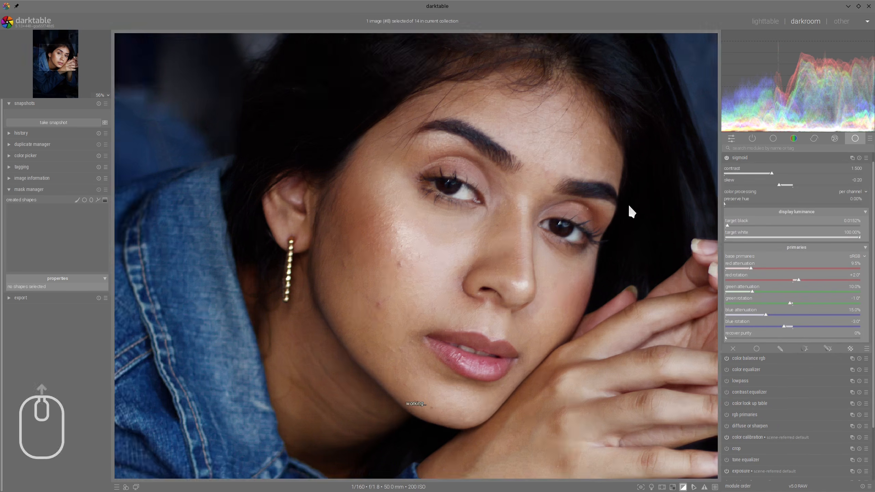
left_click(866, 158)
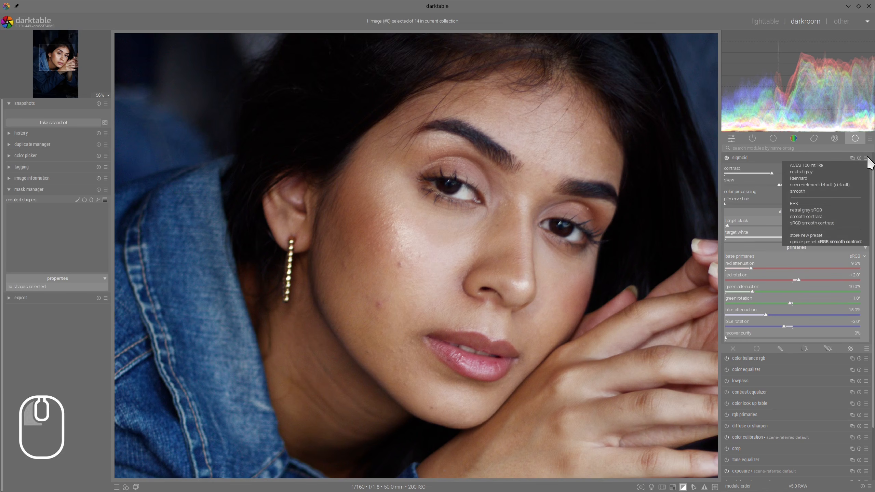
left_click(810, 186)
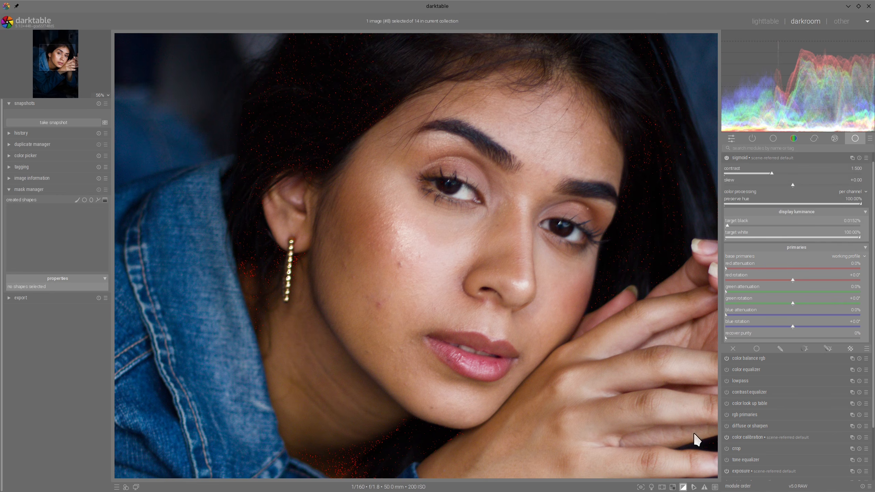
left_click(684, 487)
Apply the smooth preset to sigmoid and set its skew to about -0.29.
left_click(867, 158)
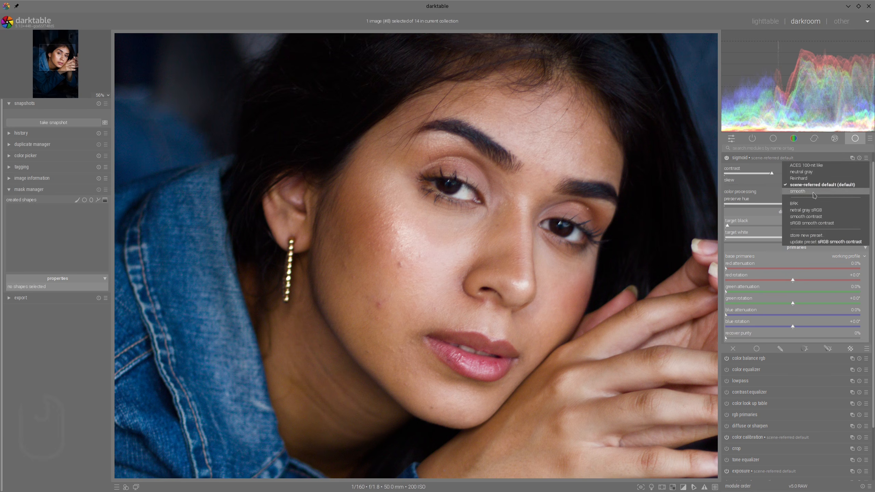
left_click(796, 192)
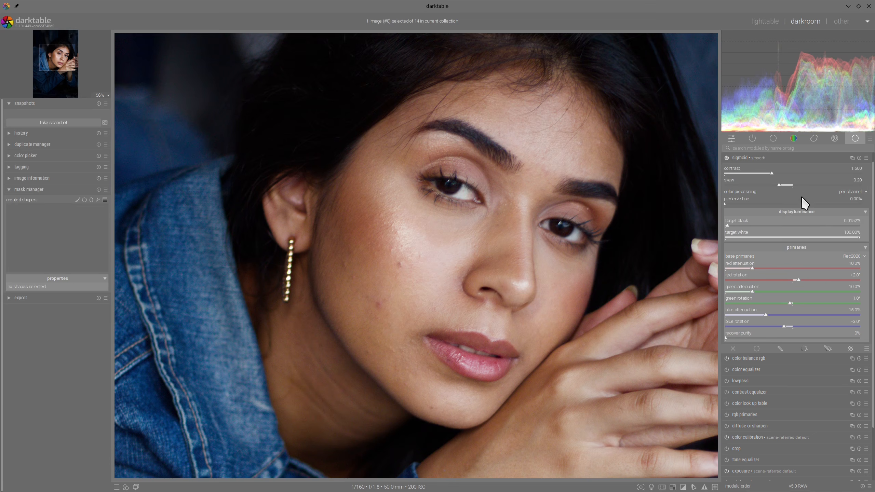
left_click_drag(779, 185, 830, 195)
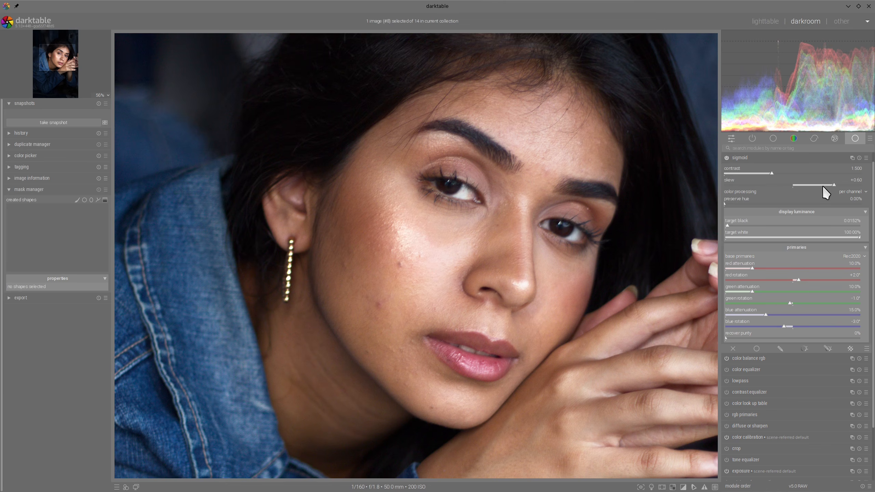
left_click_drag(833, 185, 775, 186)
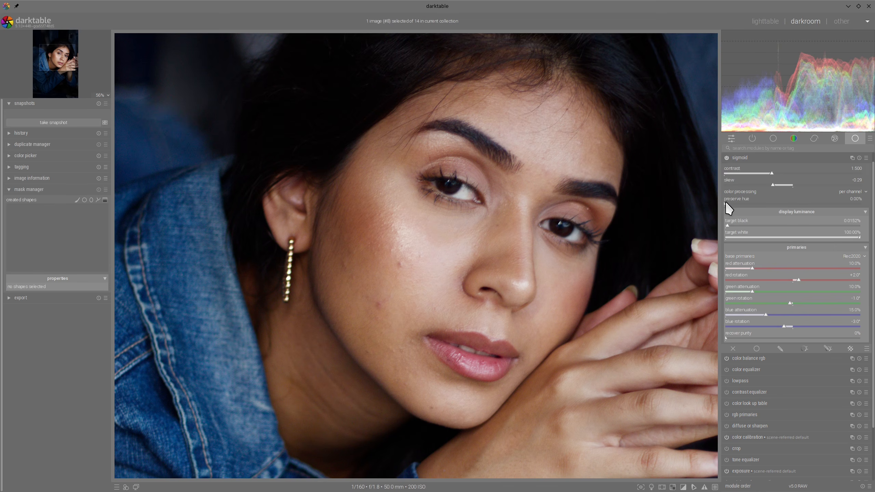
Try sigmoid's preserve hue at 100% on the portrait and return it to 0%.
left_click_drag(724, 201, 871, 208)
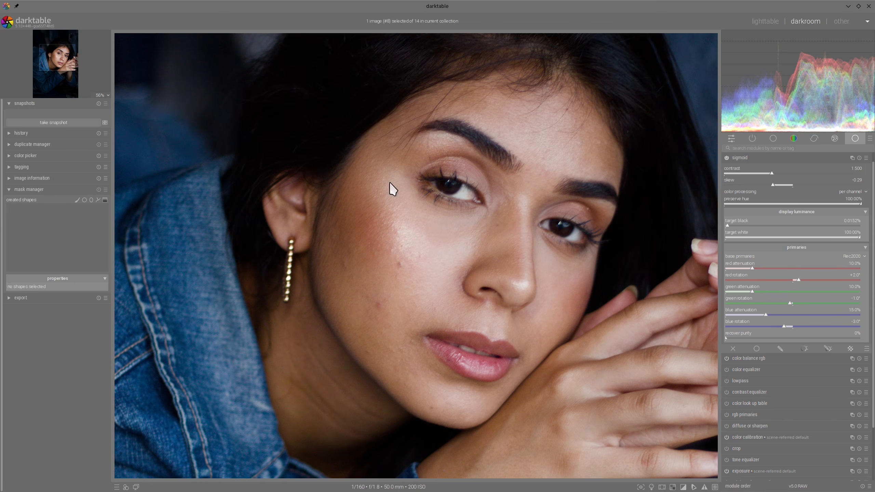
left_click(862, 204)
left_click_drag(862, 204, 543, 208)
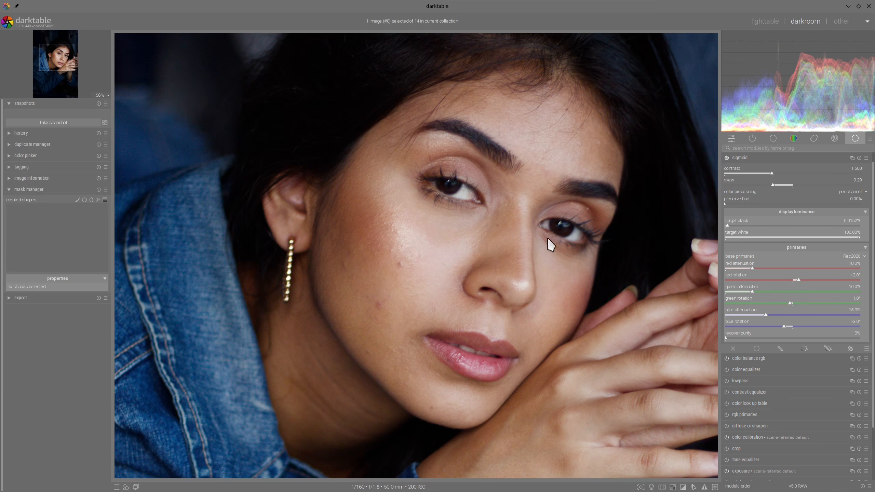
Enable rgb primaries and shift its red hue to about -4.8°.
scroll(615, 246, "down", 2)
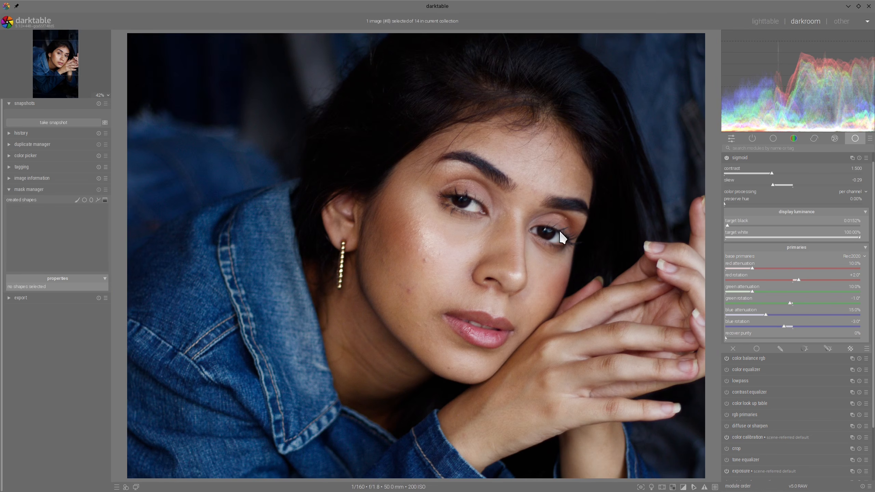
scroll(510, 228, "down", 1)
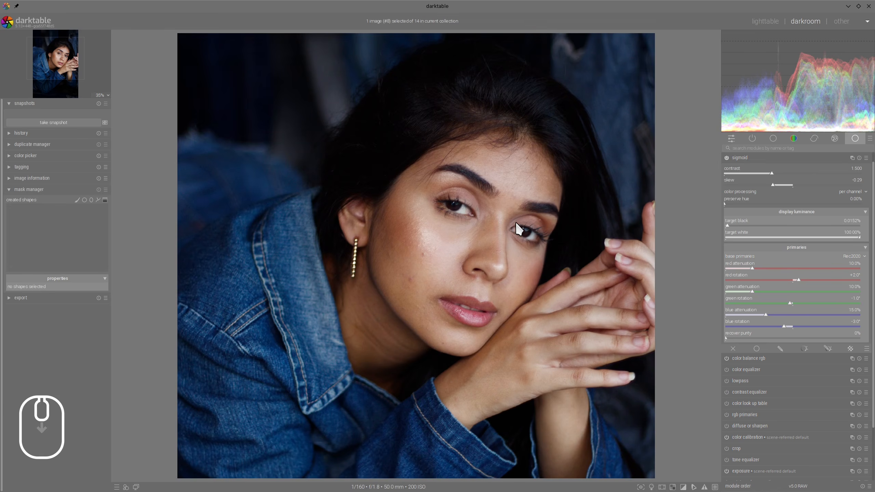
scroll(518, 236, "up", 2)
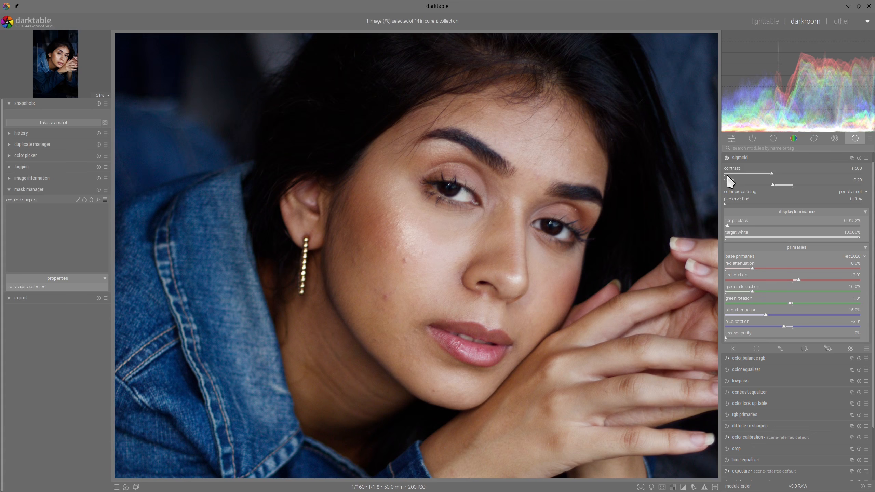
left_click(746, 160)
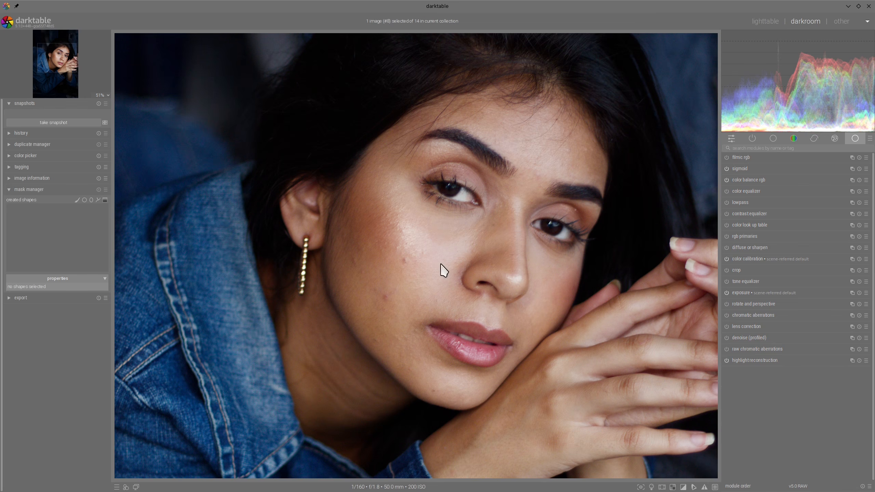
left_click(726, 236)
left_click(737, 237)
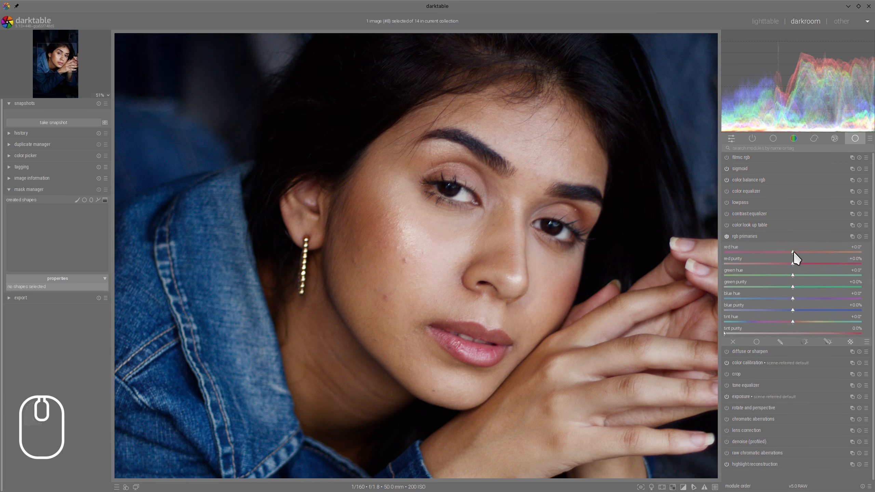
left_click_drag(790, 253, 786, 252)
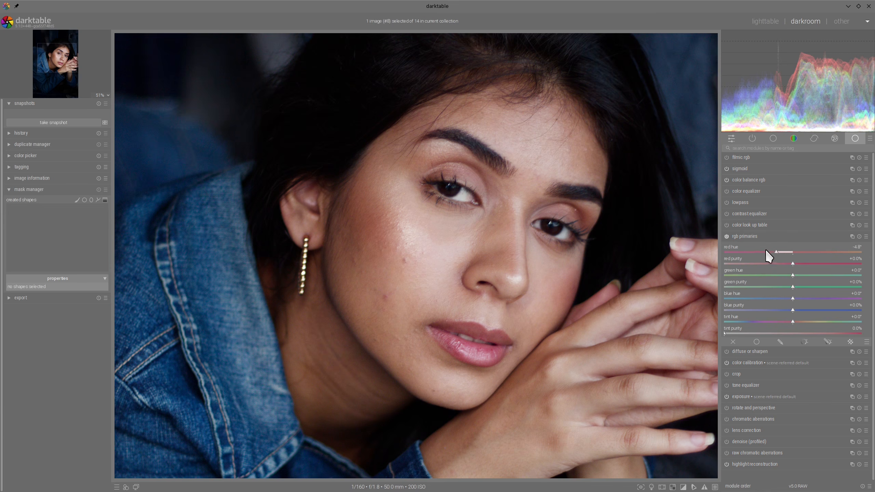
left_click(759, 239)
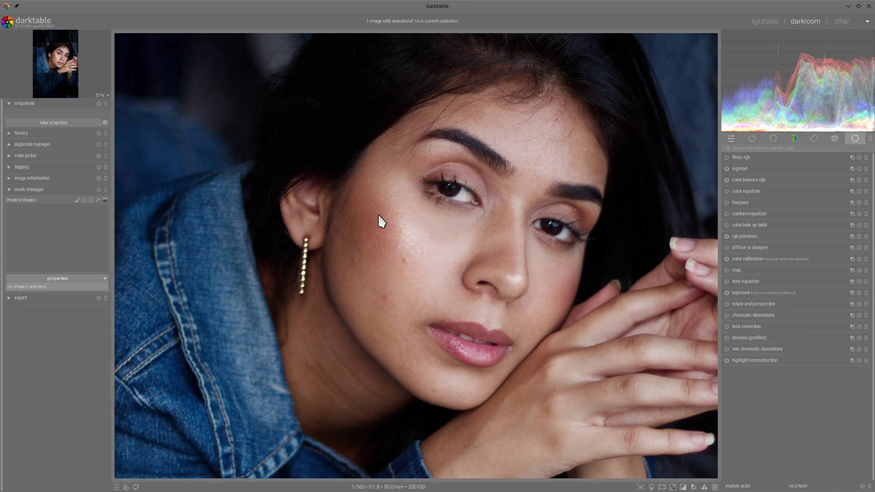
Set color balance rgb's perceptual brilliance to about +15% for midtones and +43% for highlights, and check the portrait's sigmoid settings.
left_click(745, 180)
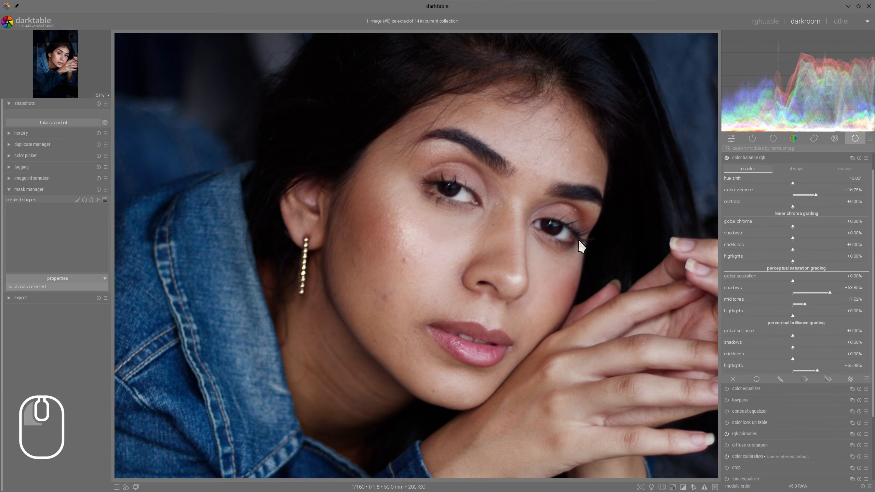
scroll(579, 240, "down", 2)
mouse_move(809, 366)
left_mouse_down()
mouse_move(823, 369)
mouse_move(814, 362)
left_mouse_up()
left_click(802, 359)
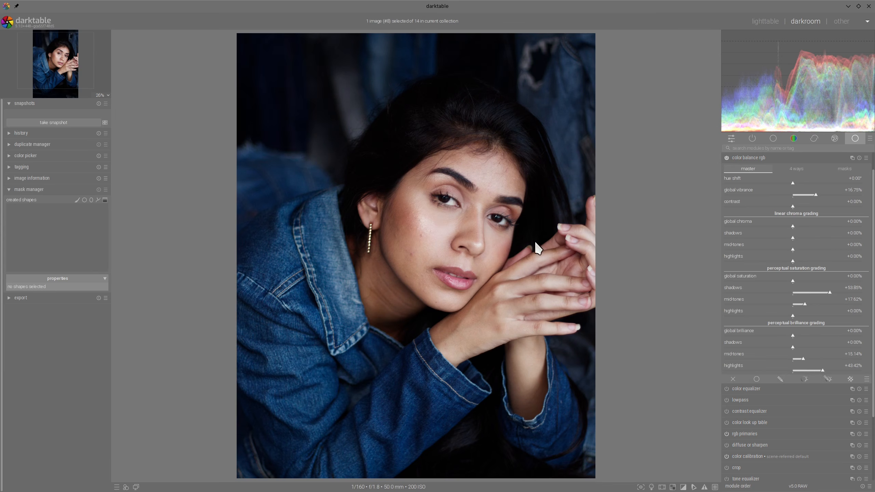
left_click(746, 158)
scroll(541, 231, "up", 3)
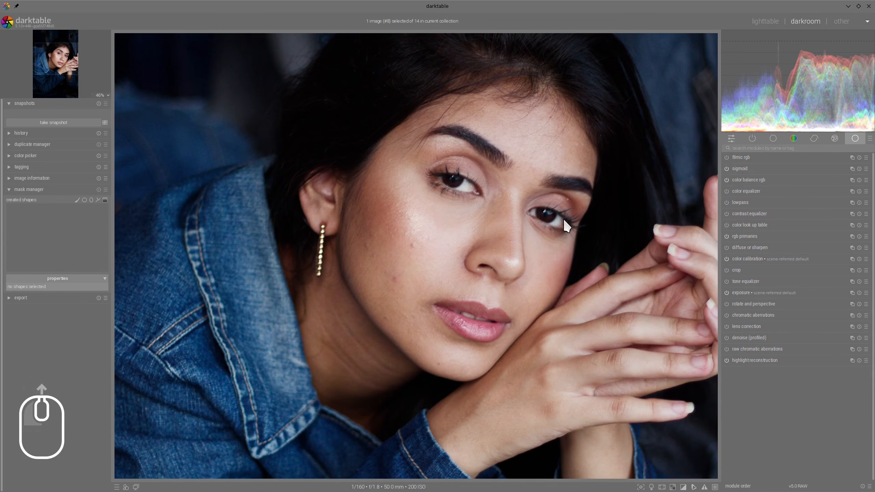
left_click(741, 168)
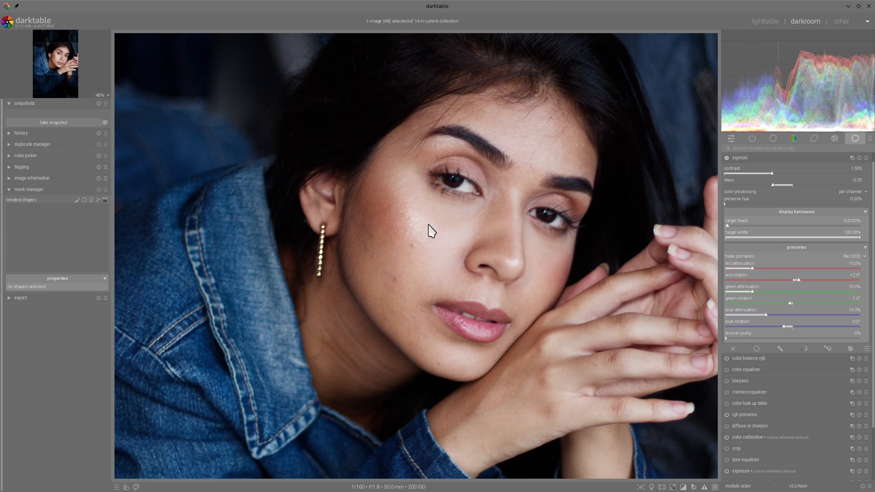
scroll(498, 243, "down", 4)
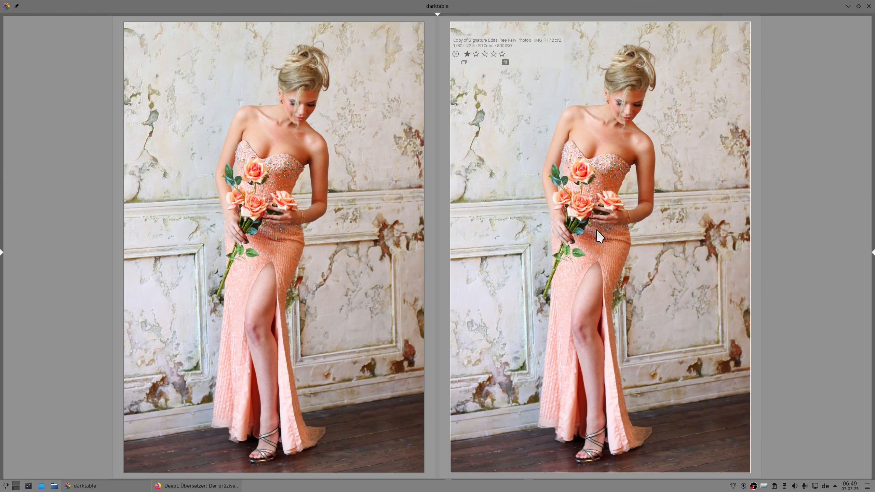
Open the second copy of the peach-dress photo in the darkroom and collapse its sigmoid module.
left_click(618, 204)
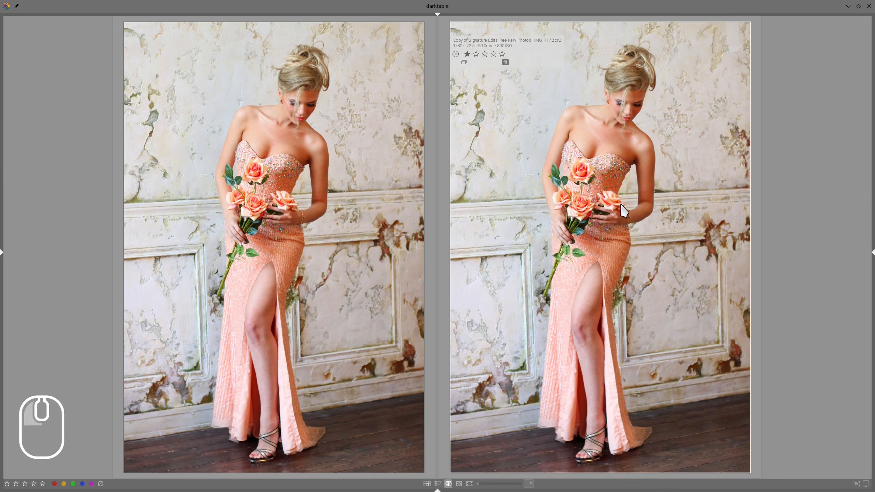
double_click(616, 206)
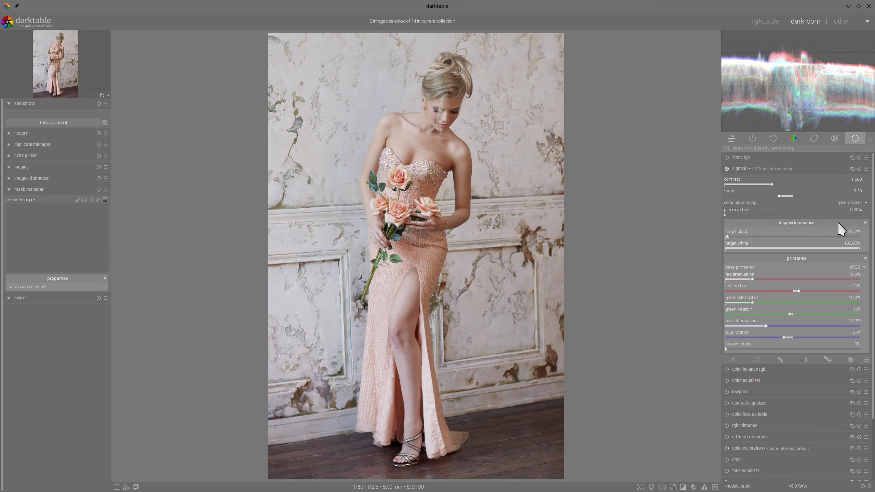
left_click(752, 170)
scroll(512, 160, "down", 1)
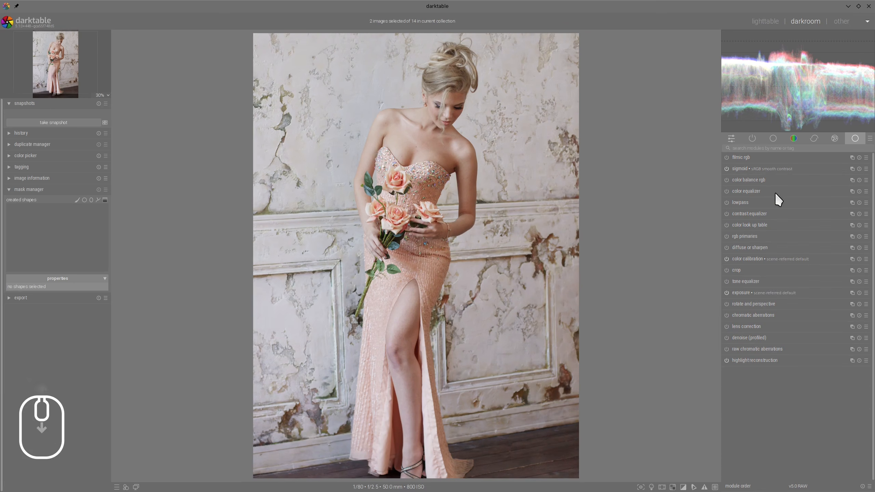
Enable color balance rgb and set perceptual saturation to about +56% for shadows and +45% for midtones, with global vibrance at about +21%.
left_click(741, 178)
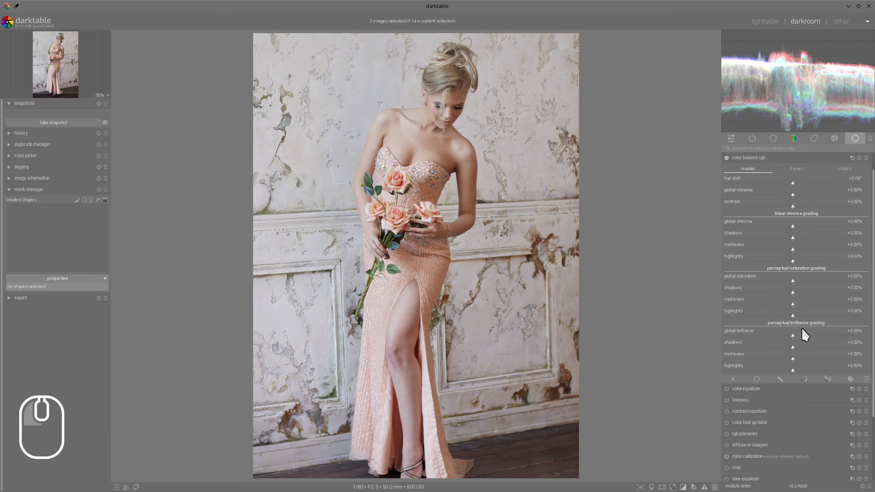
left_click(829, 289)
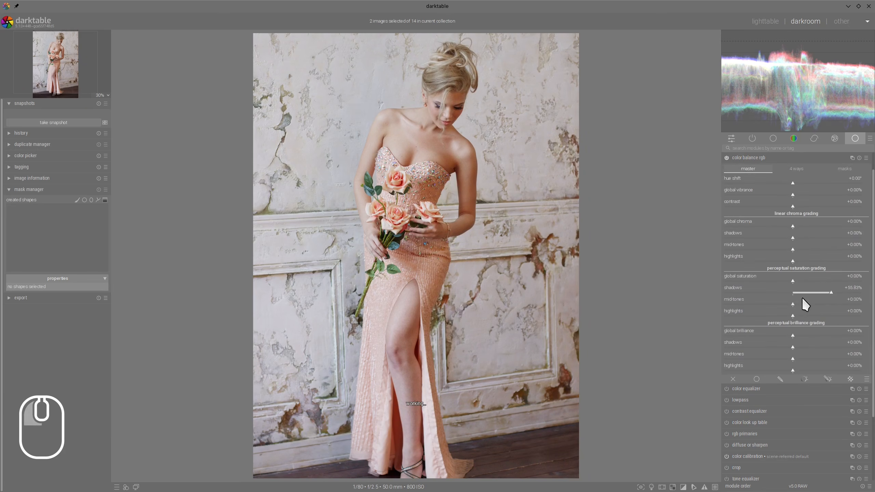
left_click_drag(825, 306, 823, 305)
left_click(821, 194)
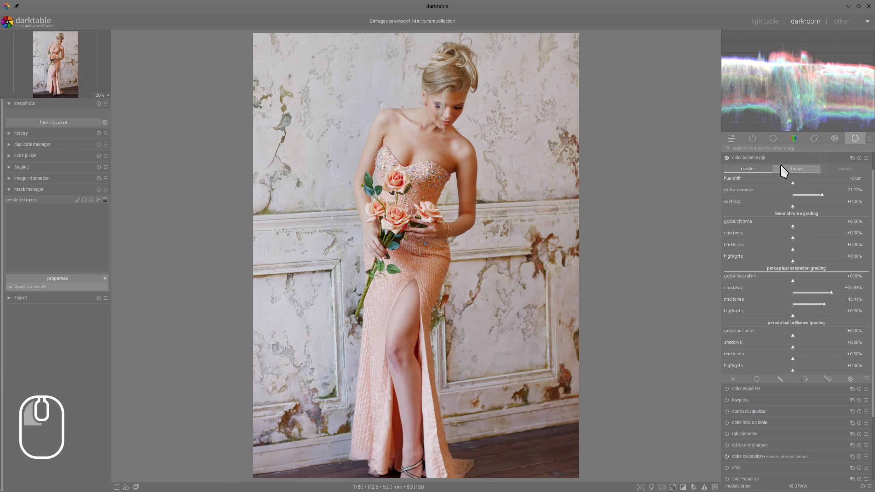
Set perceptual brilliance to about +13% for highlights and -13% for shadows, and perceptual saturation to about +25% globally and +12% for highlights.
left_click(802, 368)
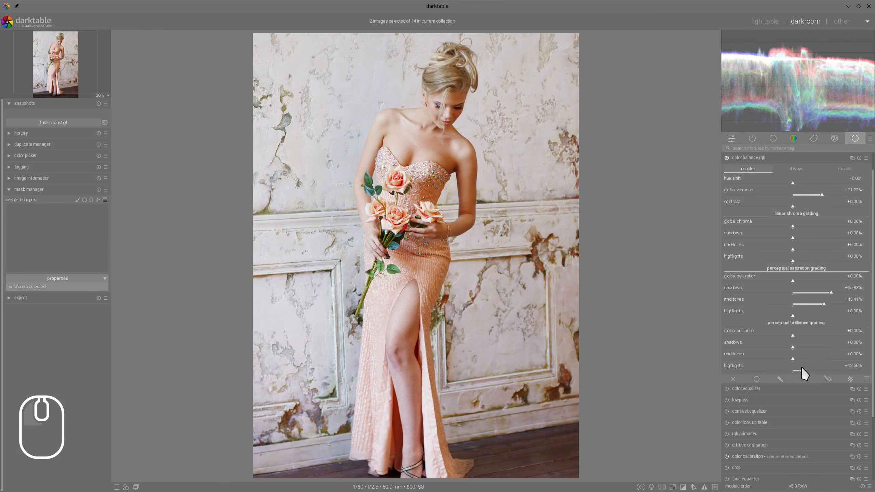
left_click(784, 346)
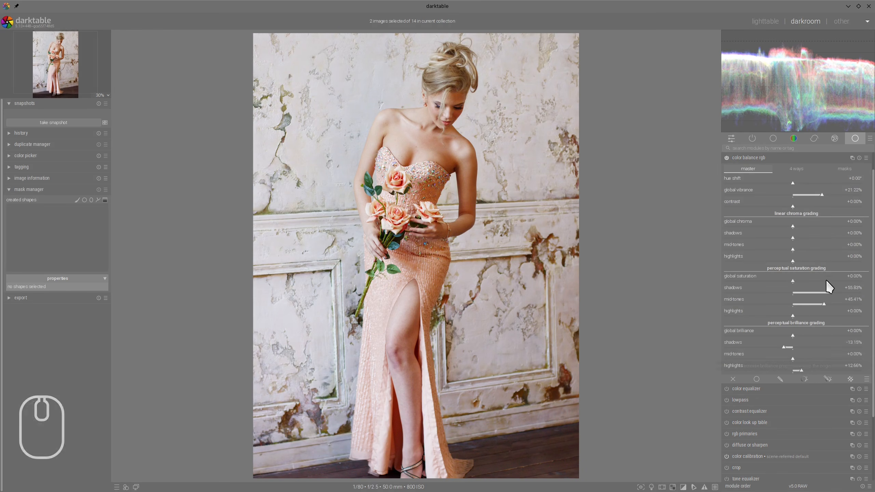
left_click(813, 281)
left_click_drag(811, 283, 813, 285)
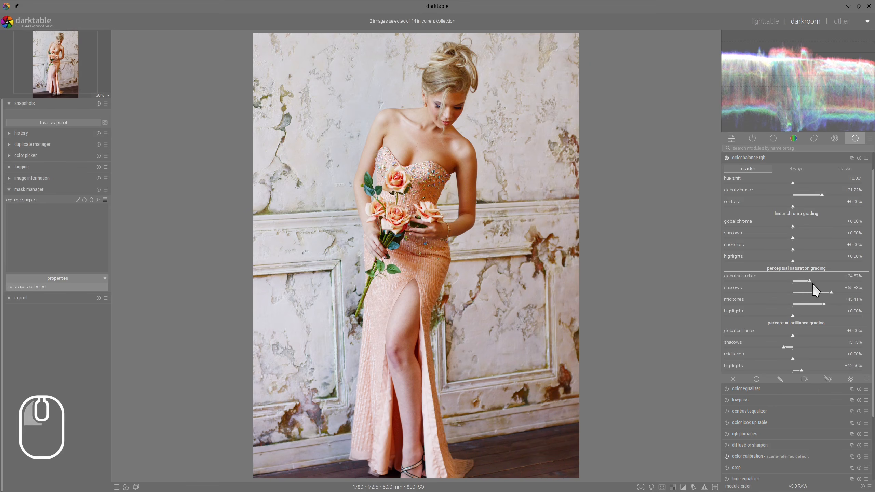
left_click(799, 316)
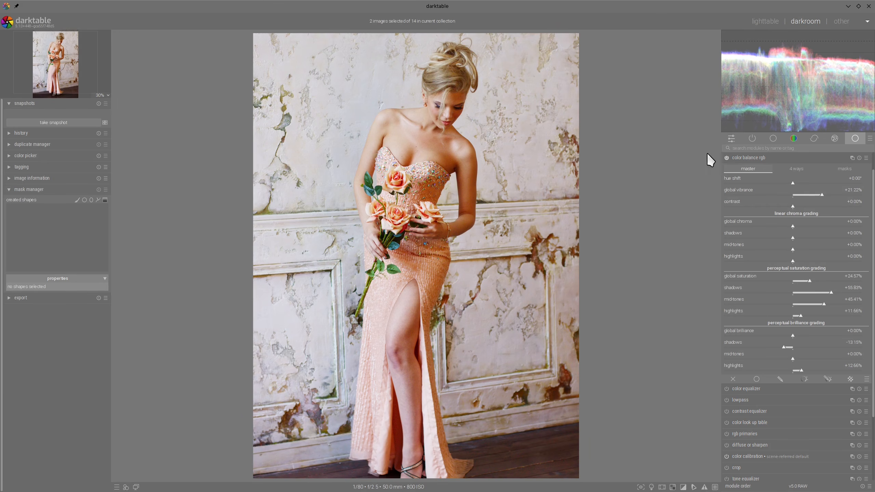
Return to the lighttable and compare the woman's facial skin tones in the two copies of the peach-dress photo.
left_click(762, 23)
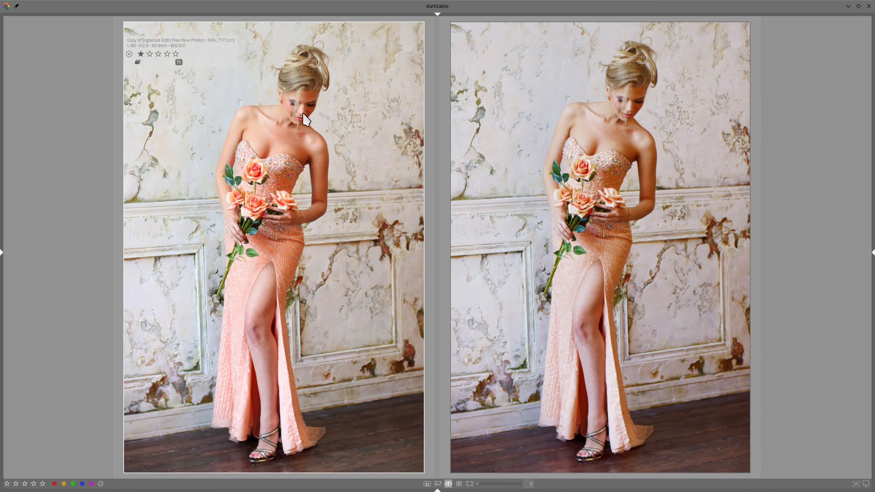
left_click_drag(306, 92, 307, 93)
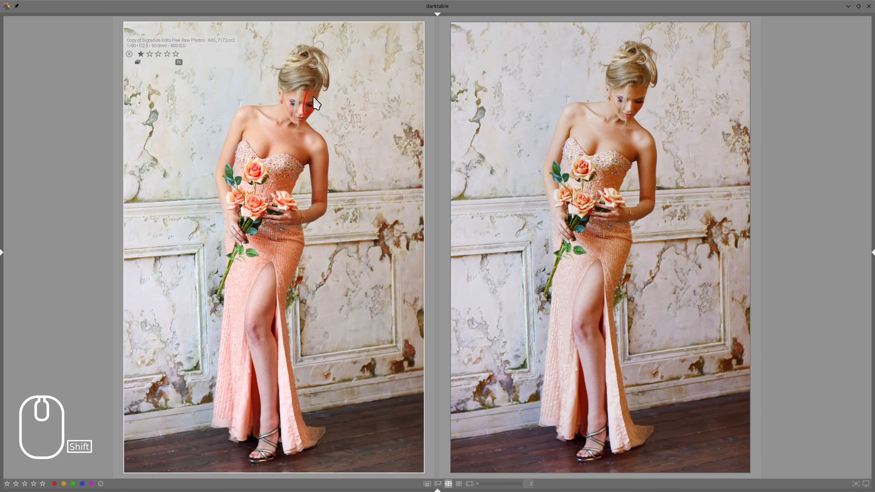
mouse_move(633, 89)
left_mouse_down()
mouse_move(649, 100)
mouse_move(630, 96)
left_mouse_up()
key("alt+F11")
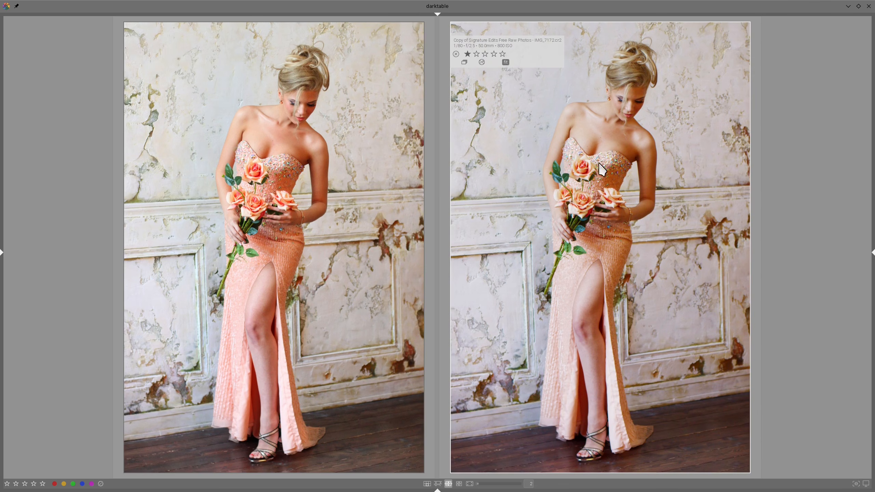
Reopen the second copy of the peach-dress photo in the darkroom and examine its skin tones at close range alongside its color balance rgb settings.
double_click(594, 199)
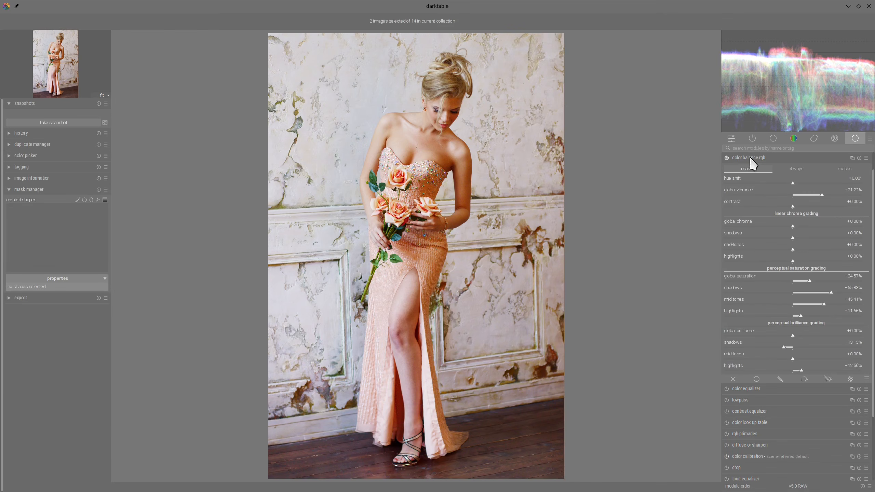
left_click(749, 158)
scroll(457, 153, "up", 1)
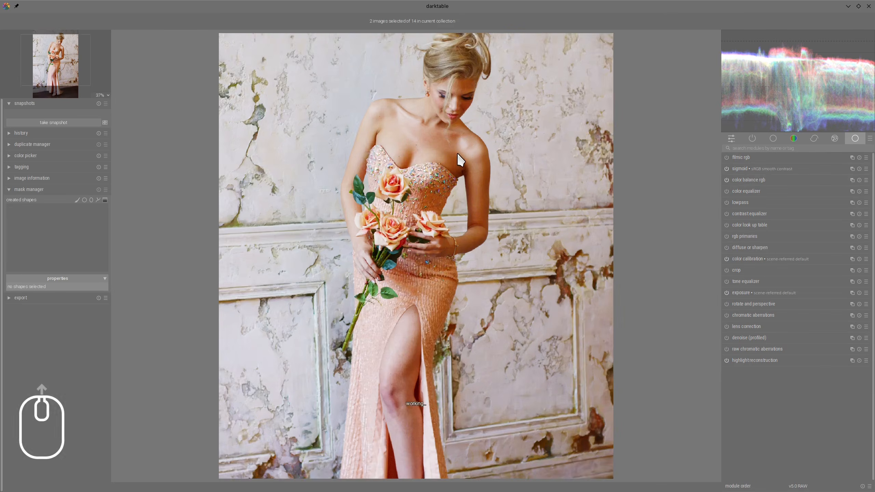
scroll(469, 186, "up", 1)
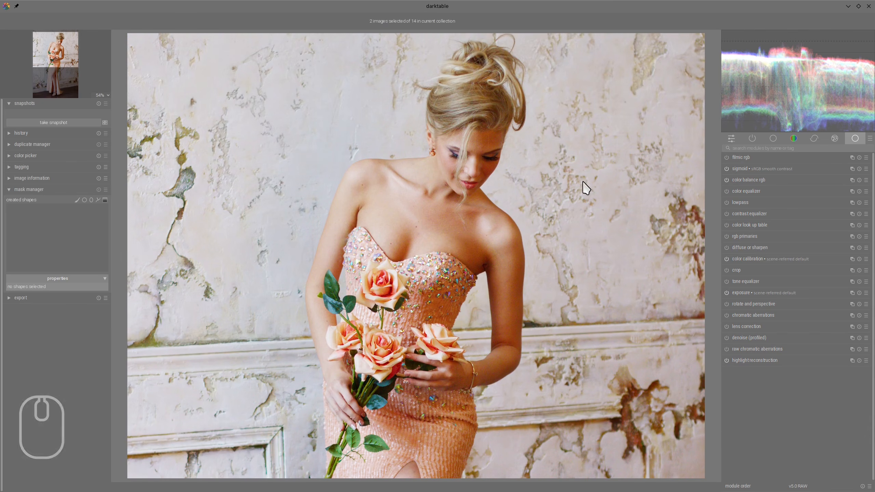
left_click(751, 180)
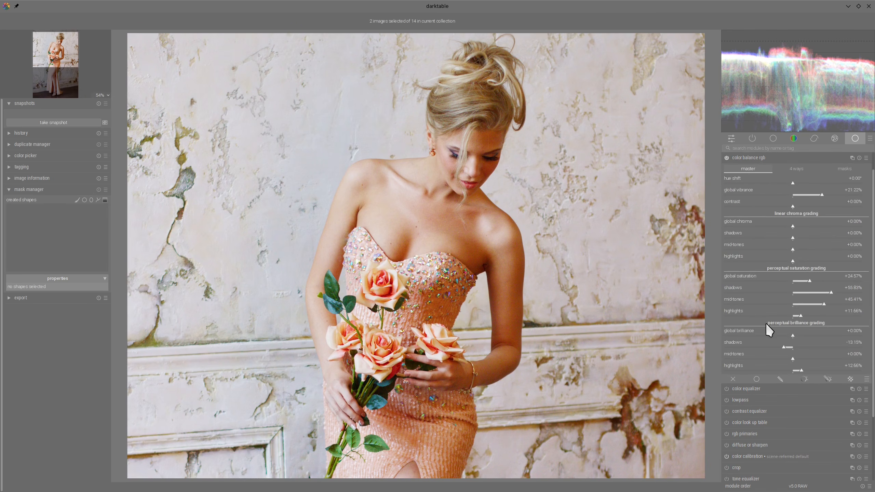
left_click(753, 158)
scroll(440, 202, "up", 1)
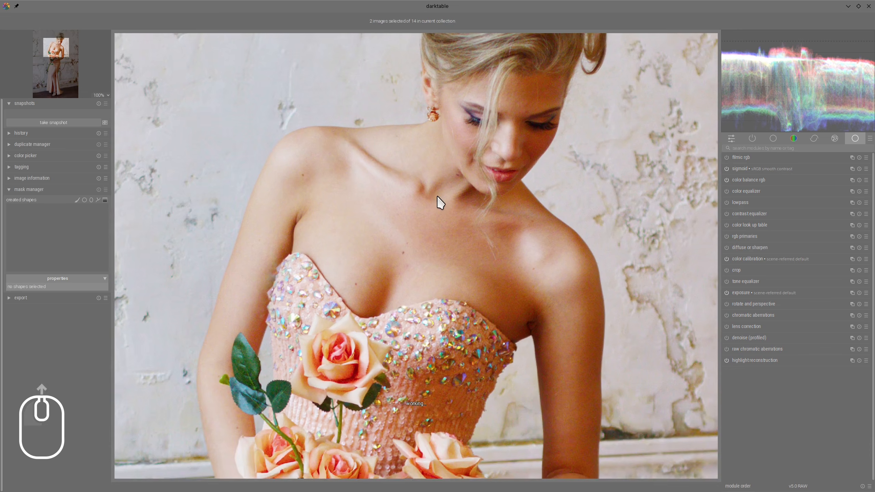
scroll(440, 202, "down", 1)
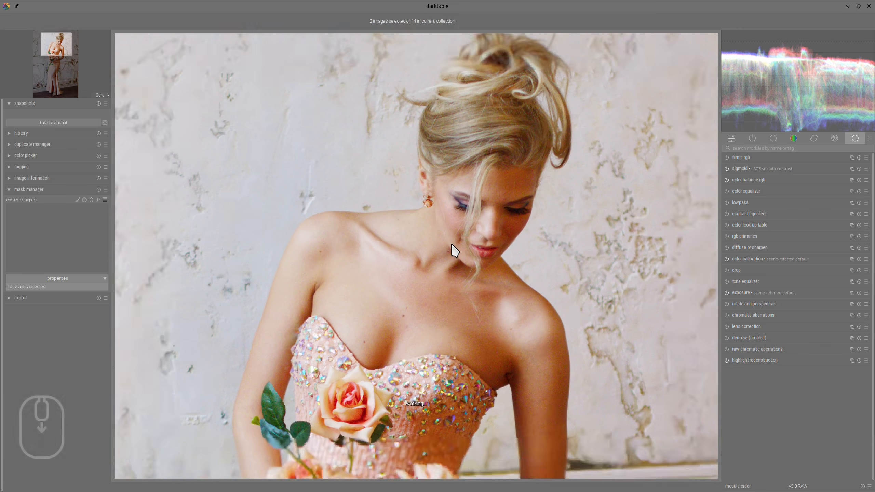
scroll(452, 245, "down", 2)
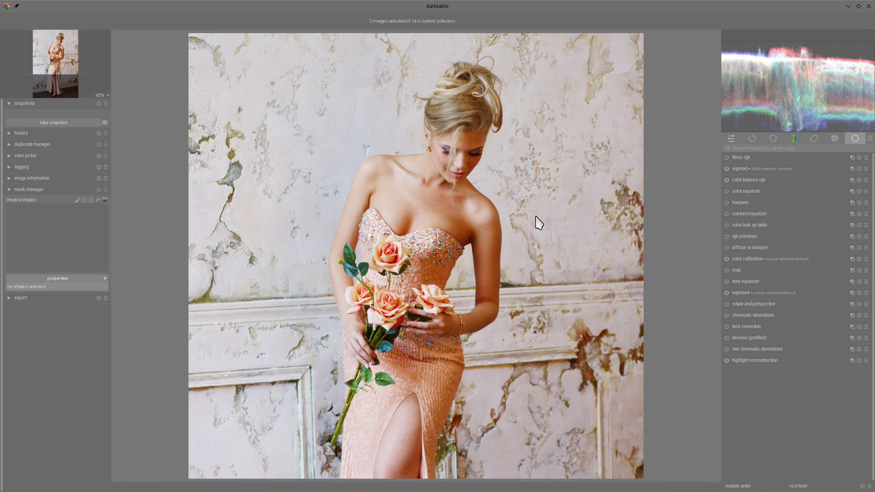
scroll(527, 241, "down", 1)
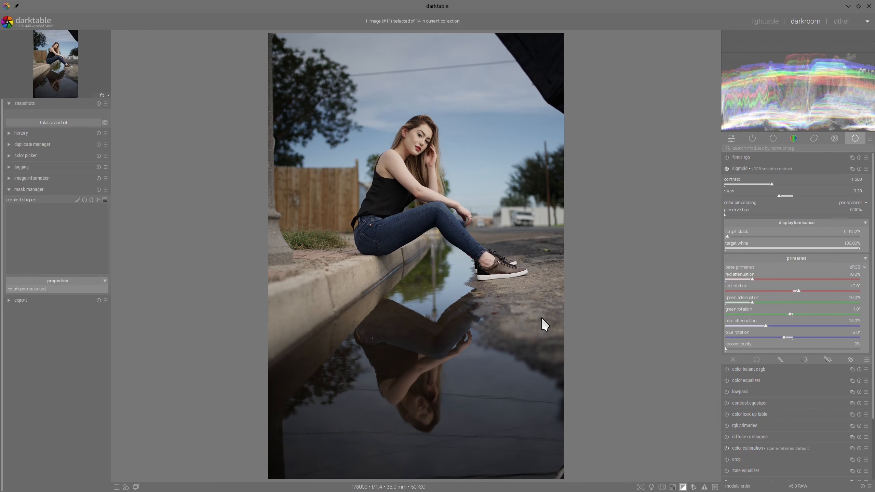
Enable color balance rgb on the puddle portrait with perceptual saturation about +49% in shadows and +23% in midtones, and global vibrance about +12%.
scroll(450, 197, "up", 1)
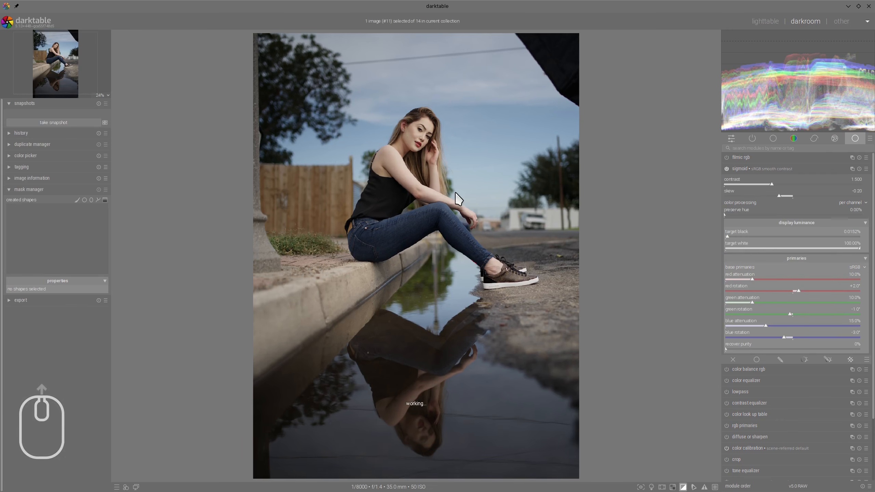
left_click(749, 168)
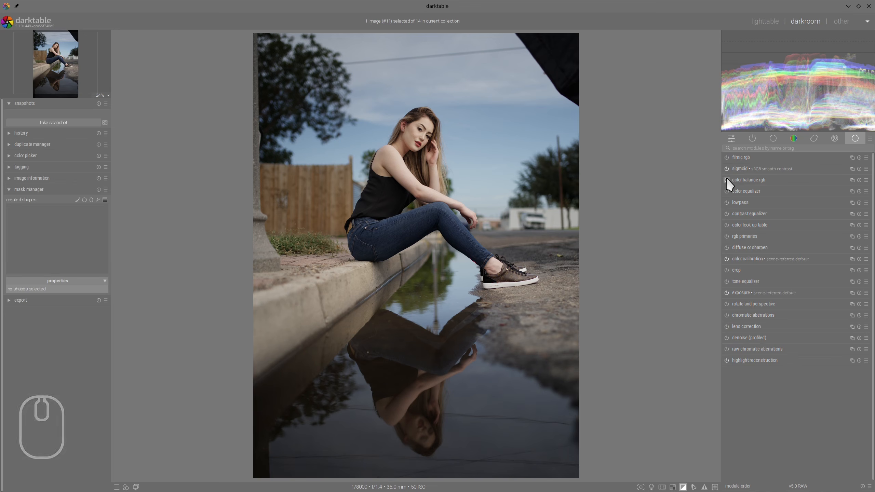
left_click(726, 177)
left_click_drag(810, 295, 827, 292)
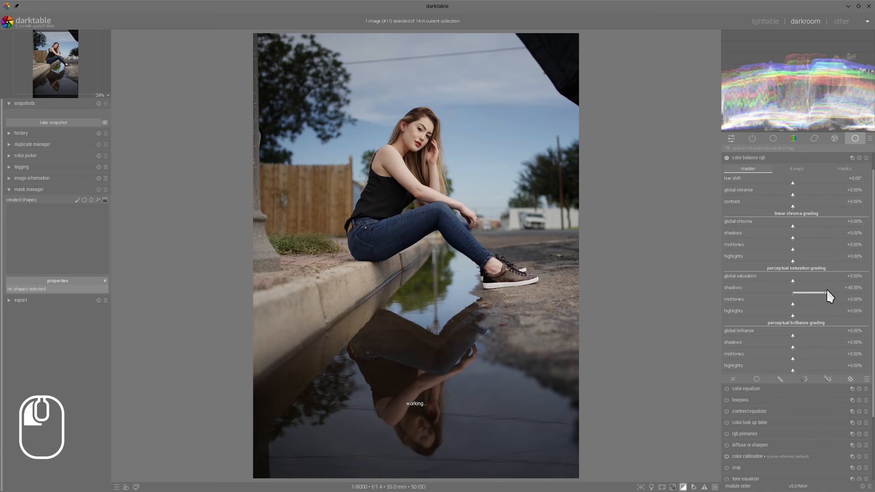
left_click(810, 303)
left_click(808, 194)
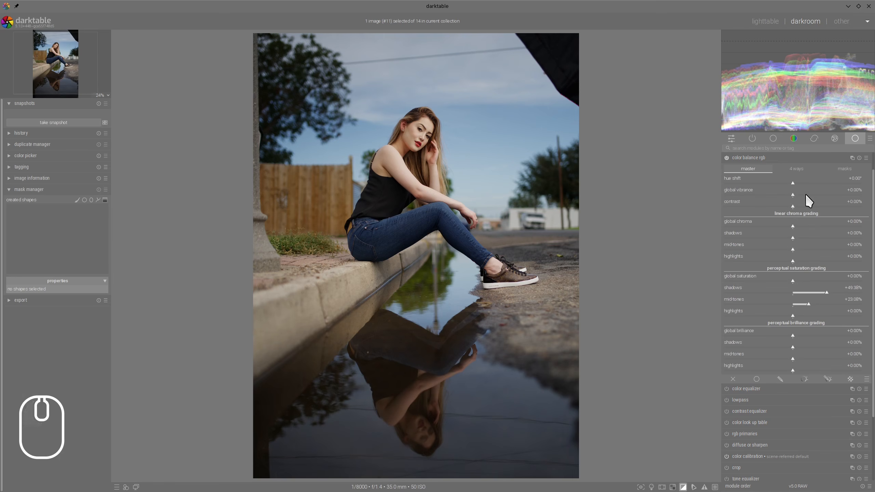
Set perceptual brilliance to about +12% for highlights and -13% for shadows, and raise the mask middle-gray fulcrum to about 22%.
left_click(800, 368)
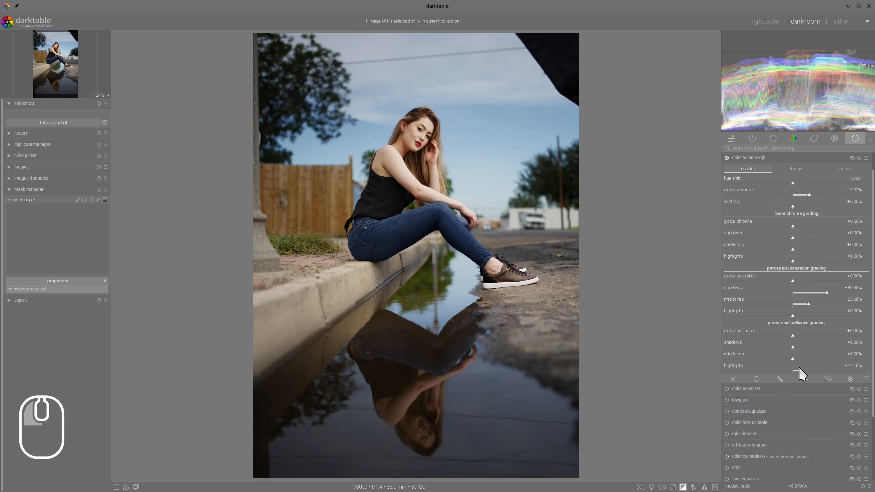
left_click(785, 347)
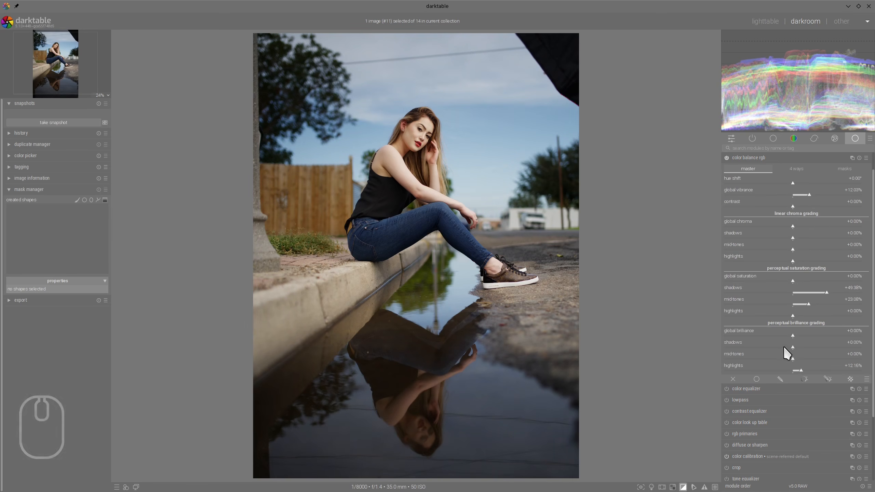
left_click(825, 170)
left_click_drag(744, 280, 755, 280)
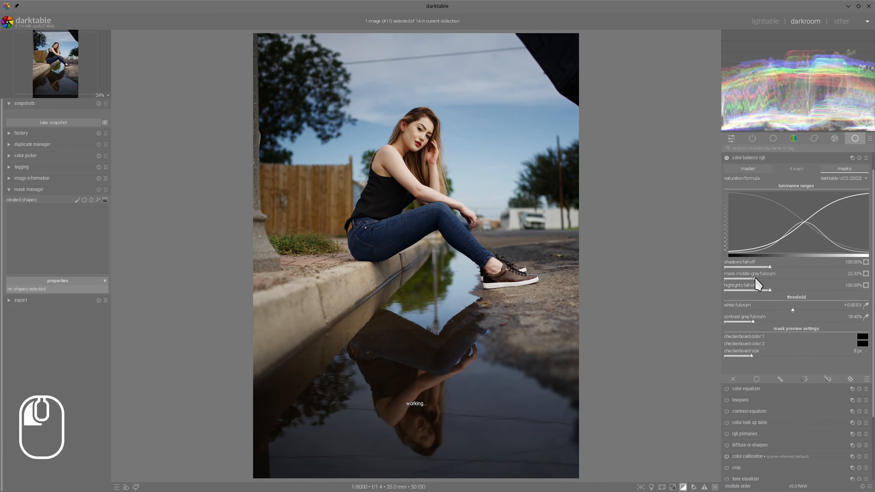
Raise the puddle portrait's global brilliance to about +7.7% in color balance rgb and inspect the woman's skin up close.
left_click(752, 169)
left_click(798, 334)
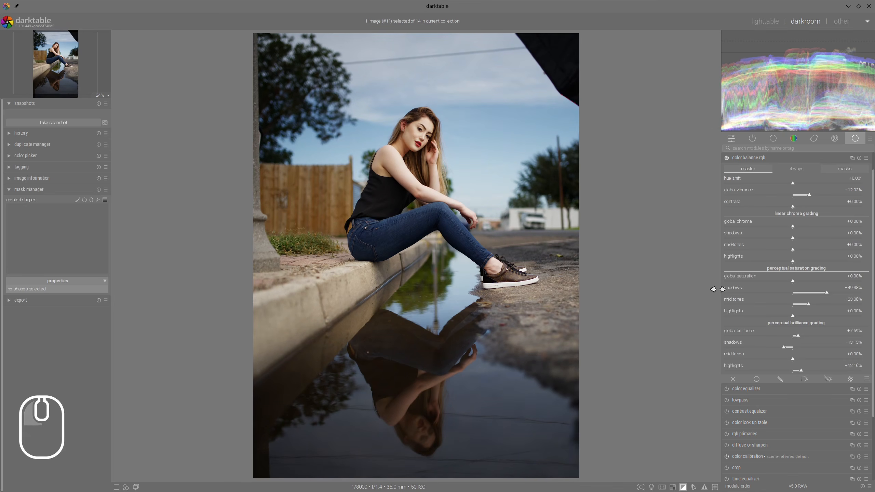
scroll(488, 190, "up", 5)
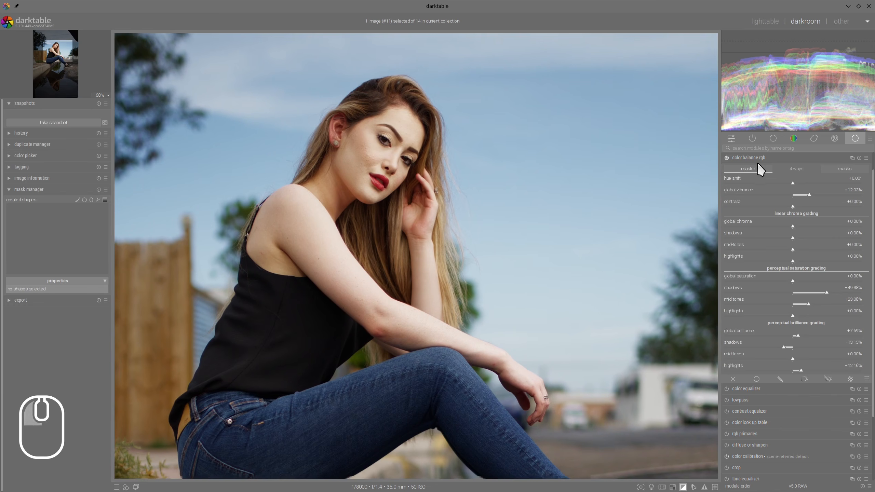
Apply the scene-referred default preset to sigmoid on the puddle portrait and set its base primaries to sRGB.
left_click(749, 158)
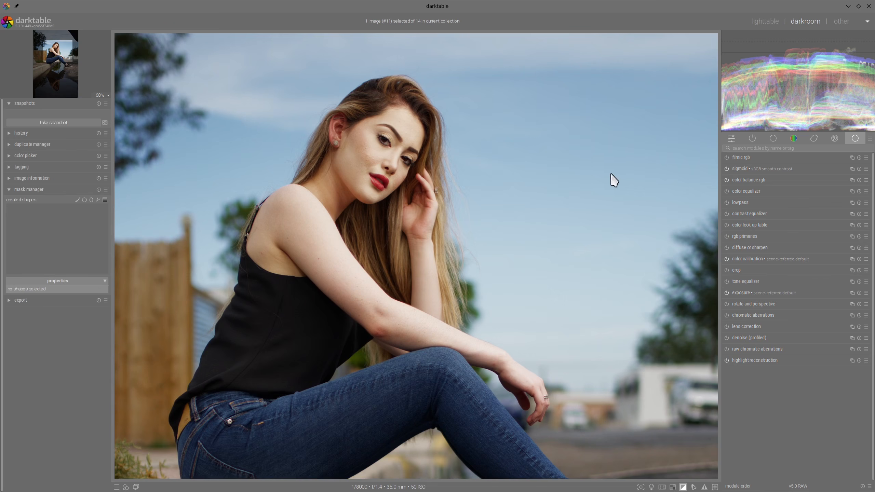
left_click(867, 169)
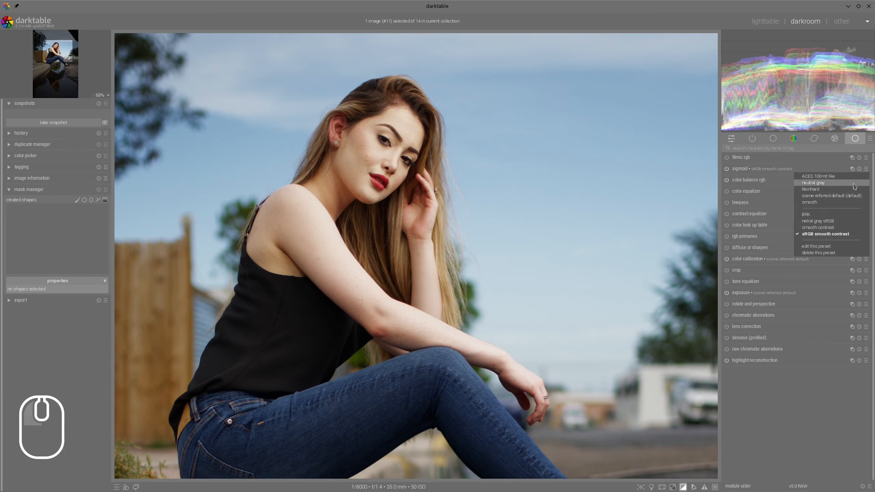
left_click(843, 196)
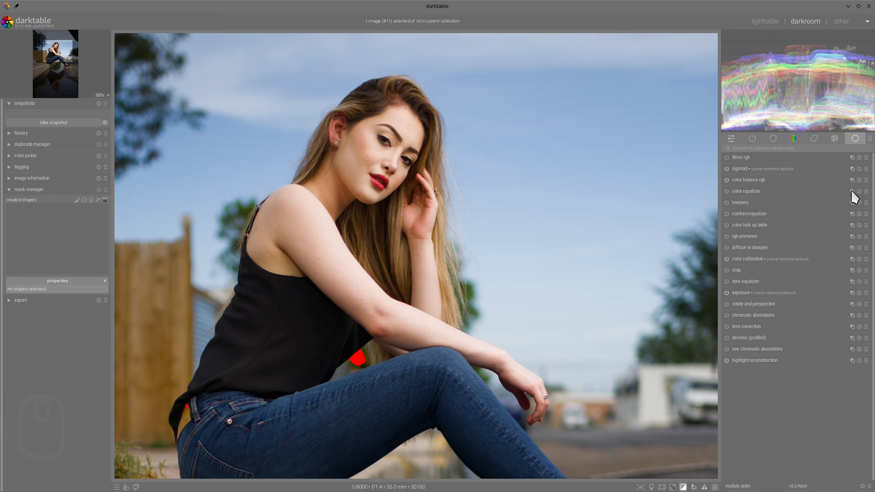
left_click(752, 169)
left_click(854, 258)
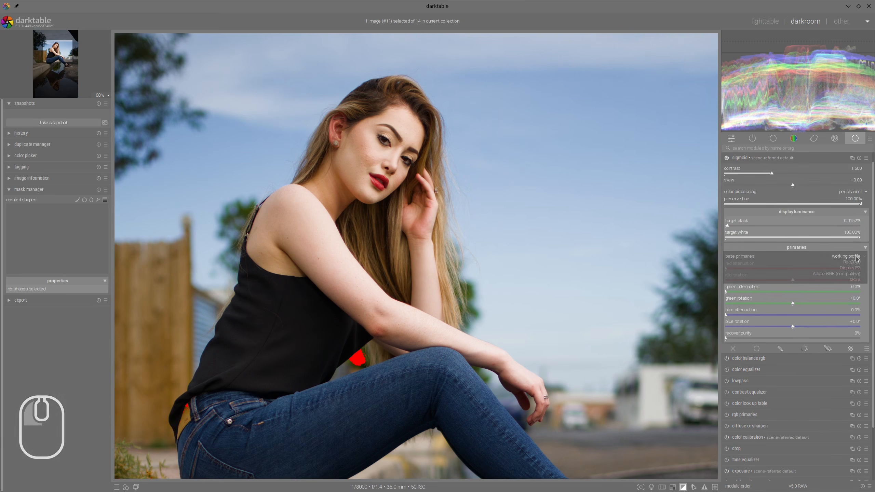
left_click(856, 280)
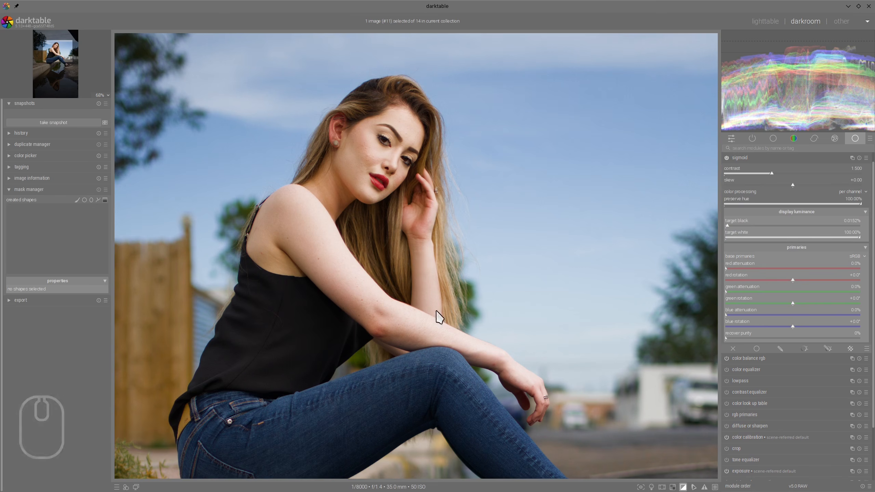
left_click(752, 159)
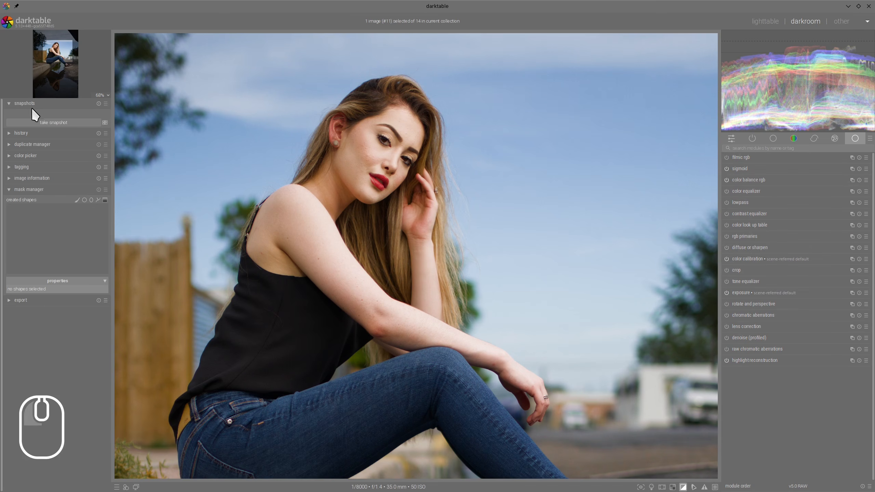
Take a snapshot of the current look and reapply the sRGB smooth contrast preset to sigmoid.
left_click(50, 123)
scroll(393, 141, "up", 2)
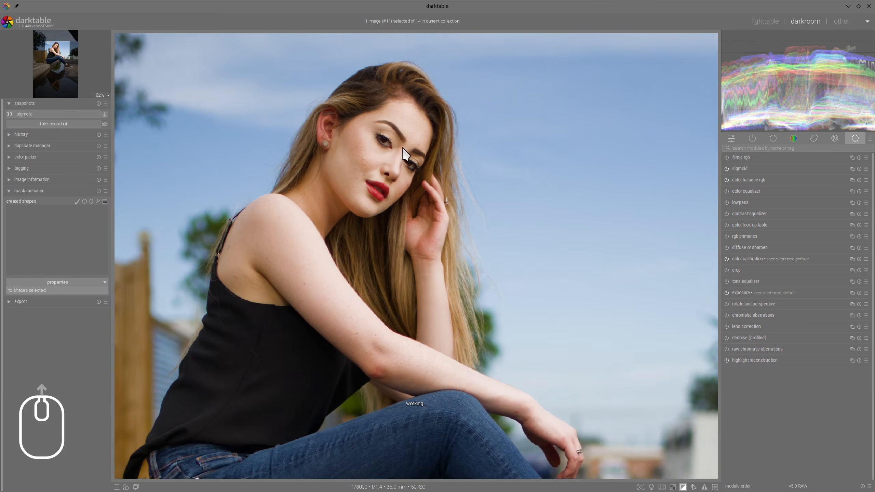
left_click(866, 169)
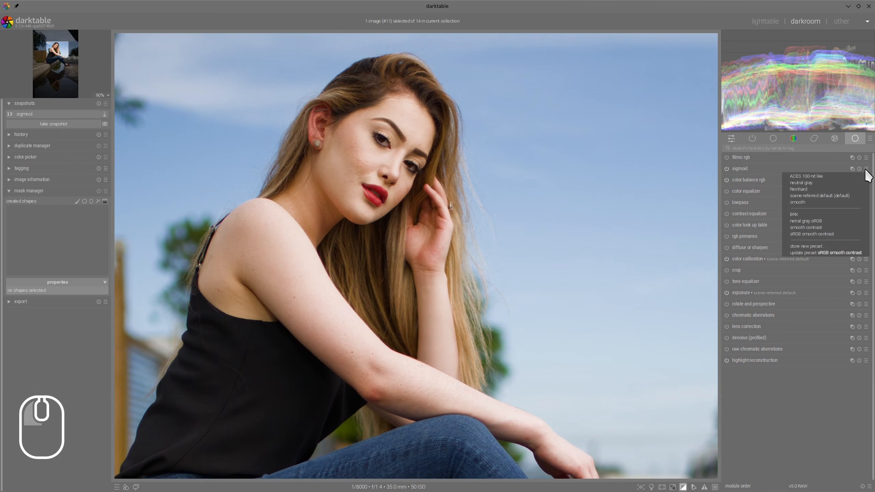
left_click(816, 234)
scroll(360, 177, "down", 1)
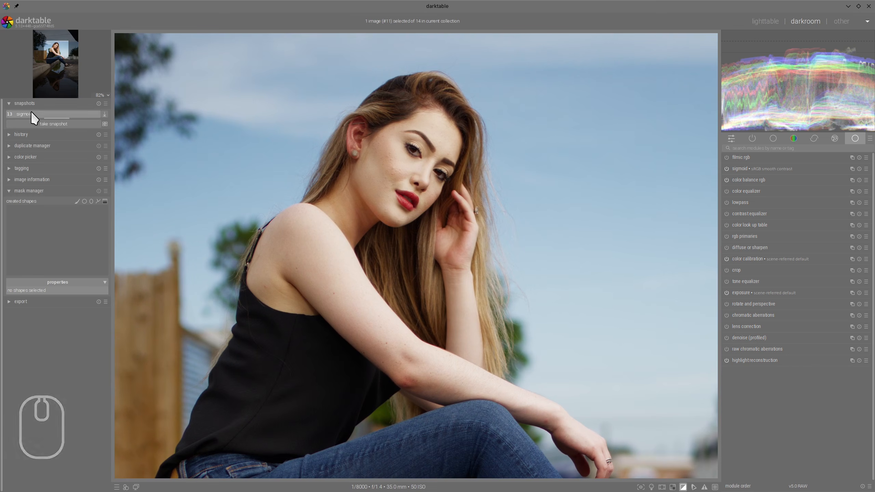
Compare the sRGB smooth contrast rendering against the snapshot, checking the sky and skin tones.
left_click(31, 112)
left_click_drag(174, 146, 94, 165)
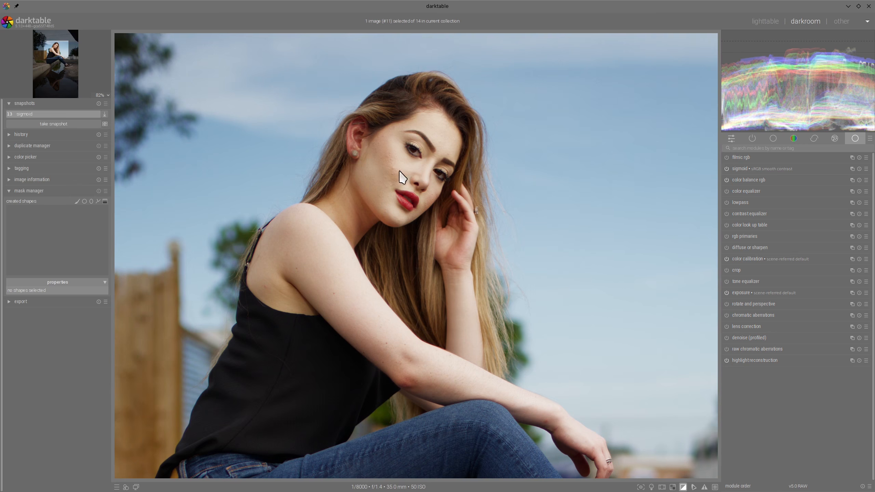
left_click_drag(154, 161, 185, 166)
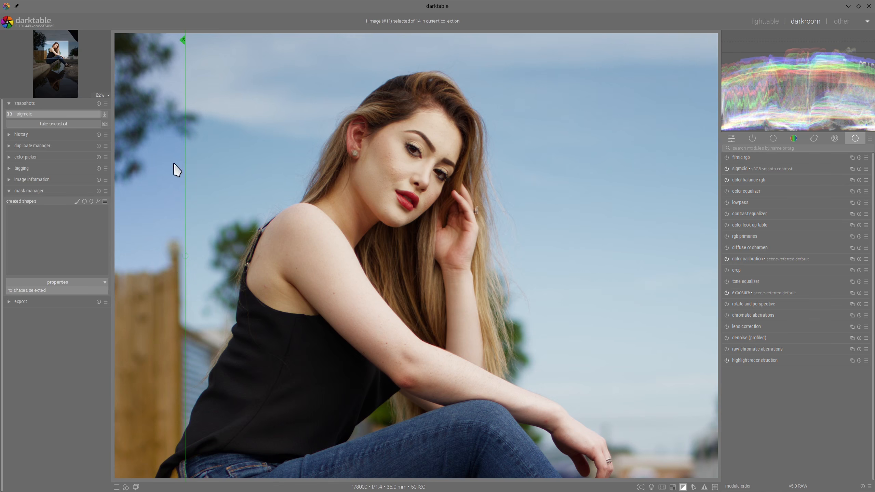
left_click_drag(179, 166, 138, 170)
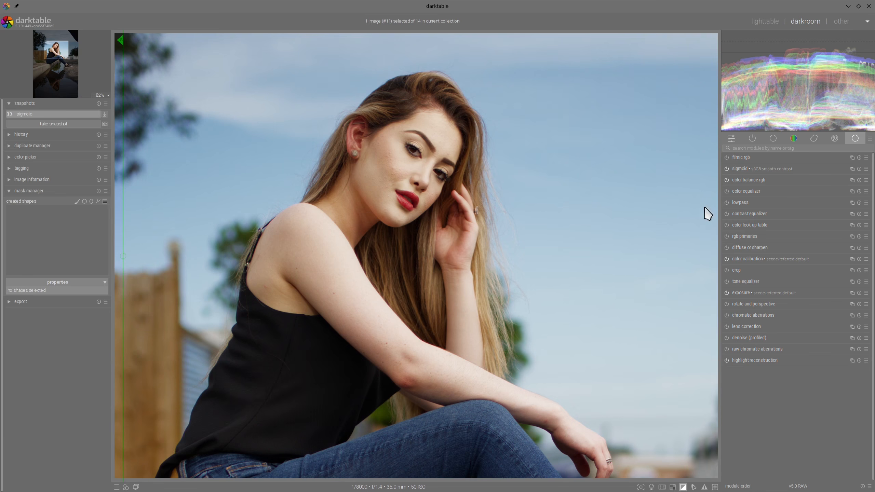
Enable rgb primaries with red hue at about -2.0° and compare the result against the snapshot.
left_click(727, 237)
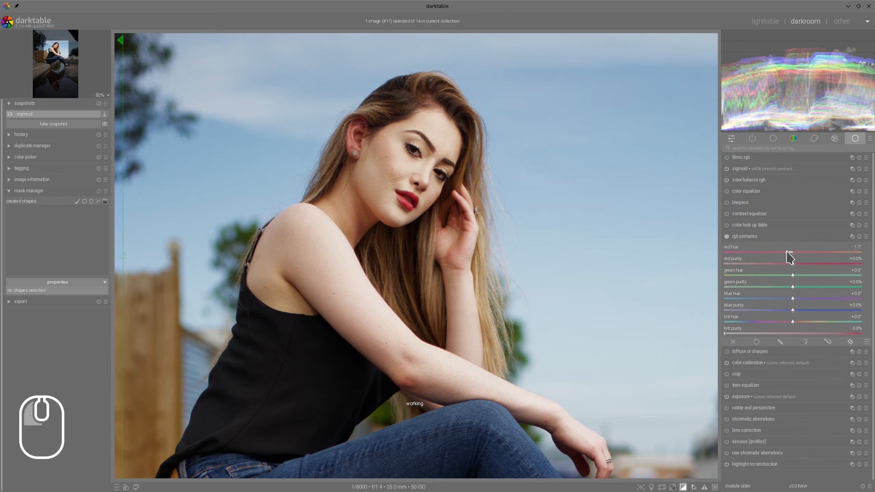
left_click_drag(789, 257, 787, 253)
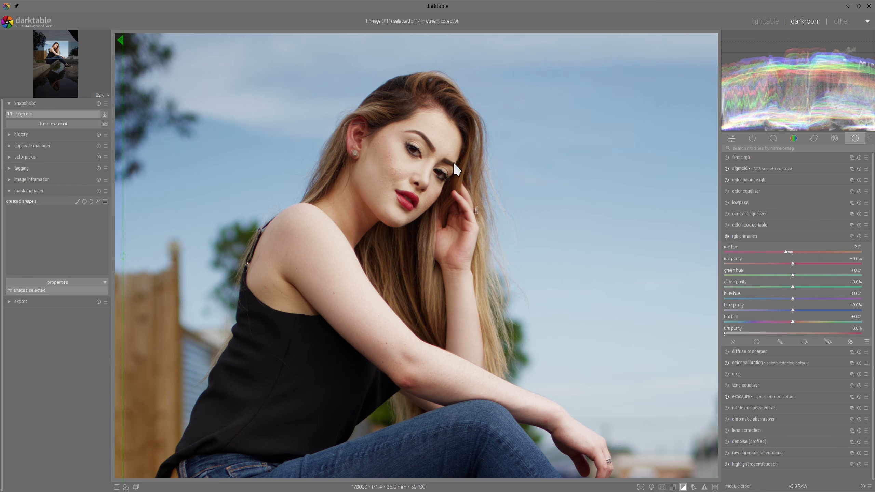
left_click(771, 239)
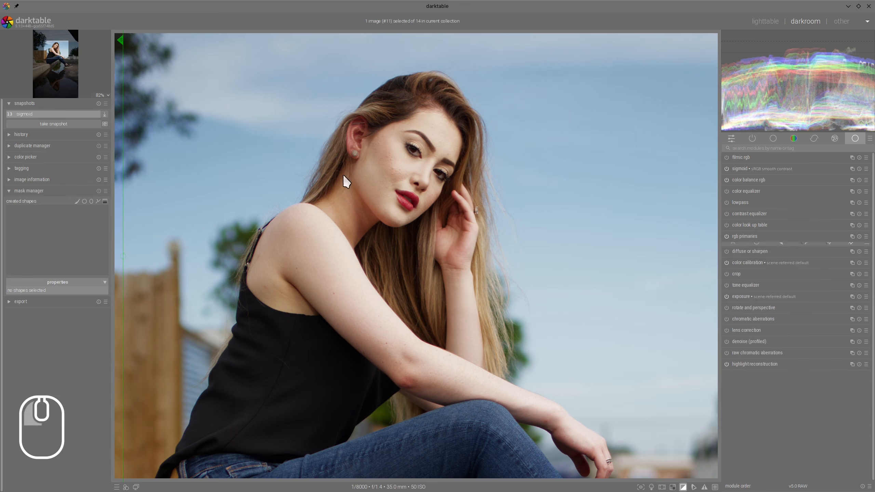
mouse_move(168, 159)
left_mouse_down()
mouse_move(523, 186)
mouse_move(101, 161)
mouse_move(699, 205)
mouse_move(152, 133)
mouse_move(222, 136)
mouse_move(494, 189)
mouse_move(159, 150)
left_mouse_up()
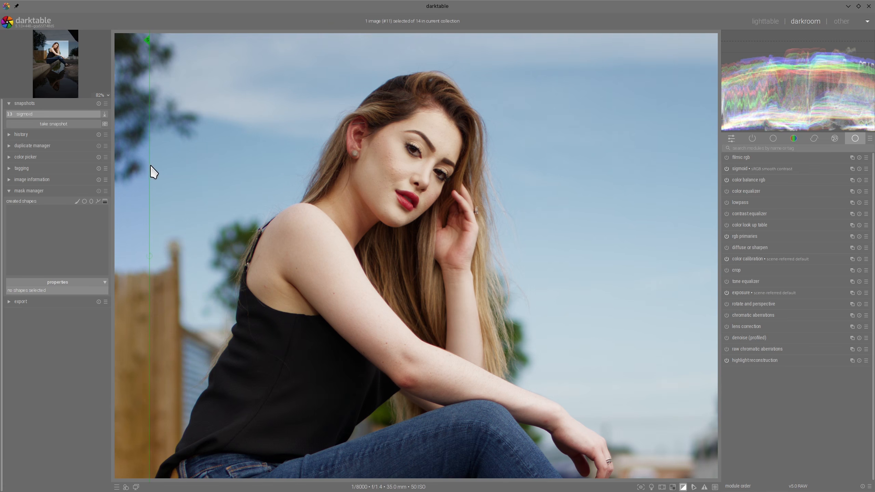
left_click_drag(154, 171, 181, 179)
Raise perceptual saturation in color balance rgb to about +67% for shadows and +58% for midtones.
left_click(757, 180)
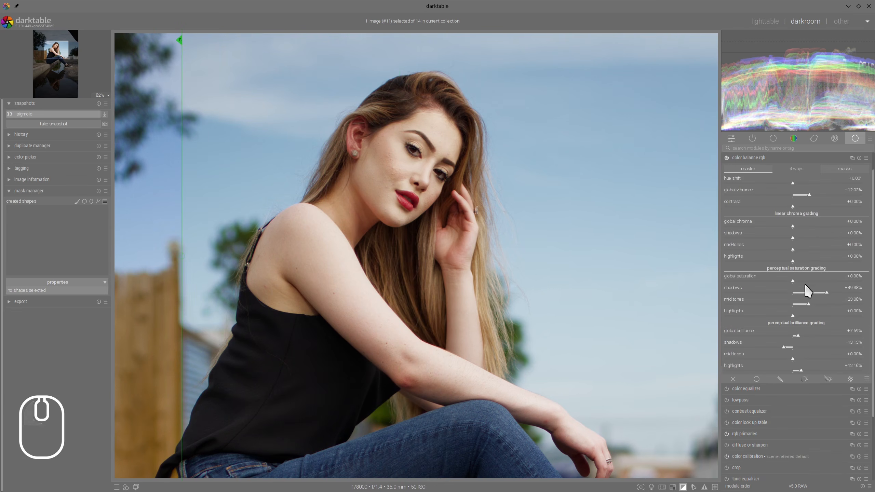
mouse_move(821, 293)
left_mouse_down()
mouse_move(839, 292)
mouse_move(831, 304)
left_mouse_up()
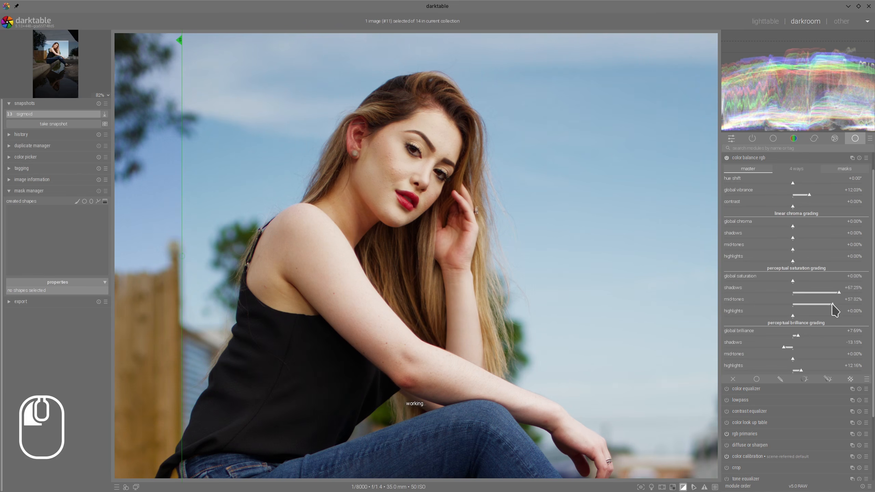
left_click(775, 158)
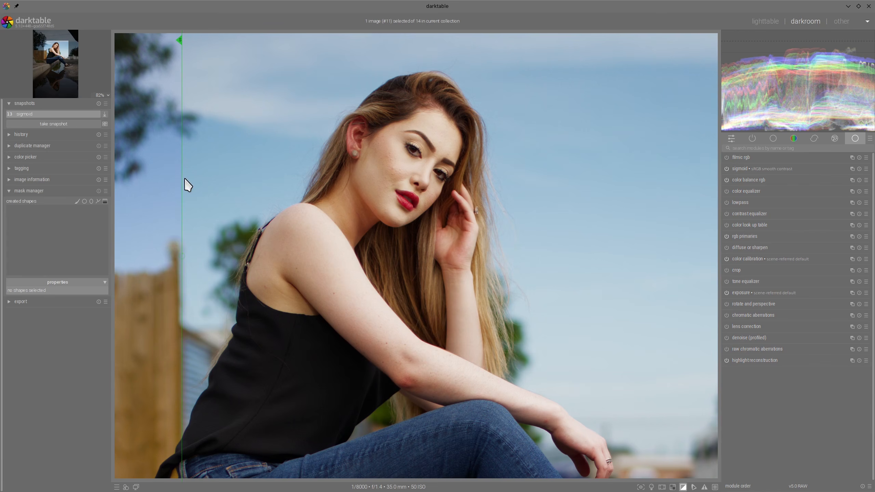
Compare the more saturated portrait with the snapshot at wide and close range, and end the snapshot comparison.
left_click_drag(186, 186, 105, 145)
scroll(417, 178, "down", 2)
scroll(417, 177, "down", 1)
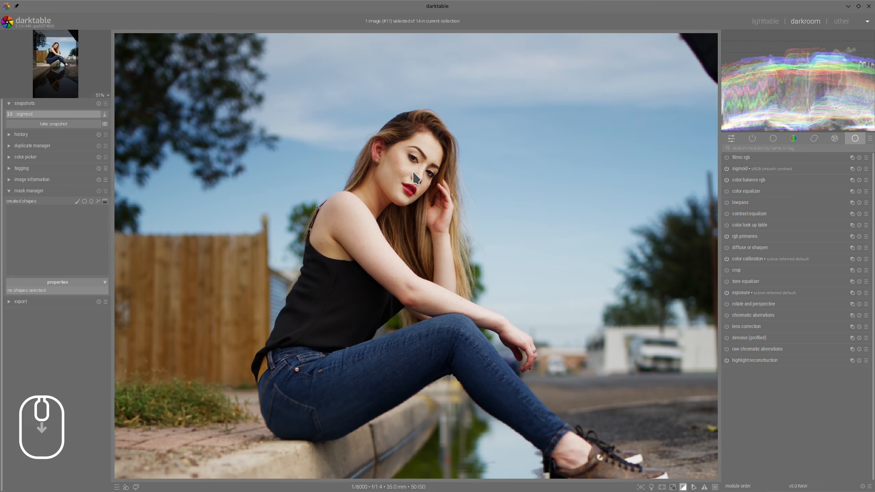
left_click_drag(177, 148, 211, 153)
scroll(441, 183, "up", 4)
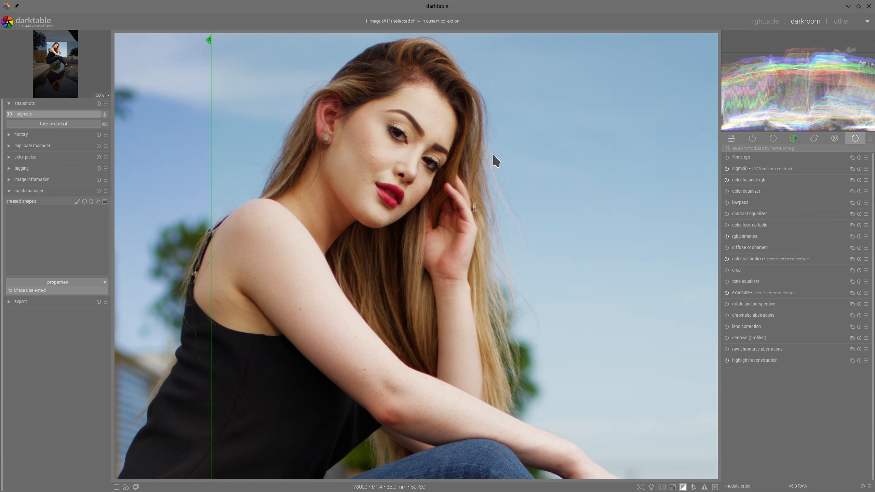
left_click(58, 115)
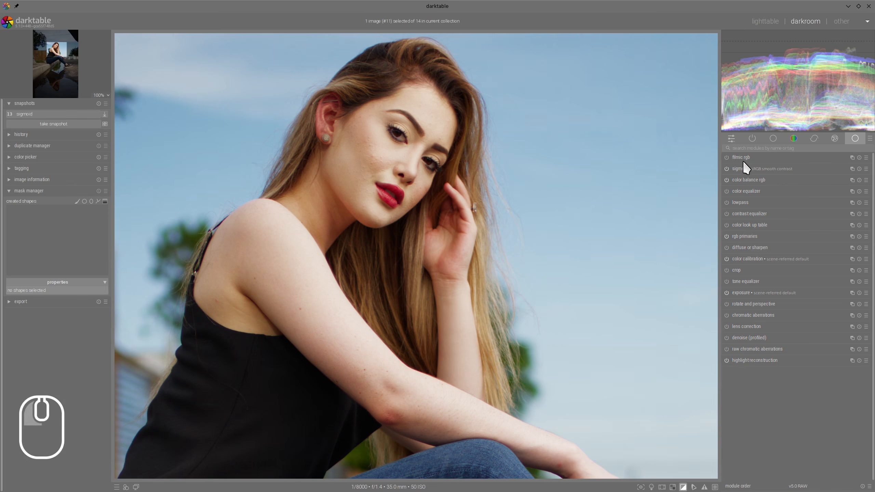
Try a positive skew of about +0.43 in sigmoid and settle on a skew of about -0.24.
left_click(752, 171)
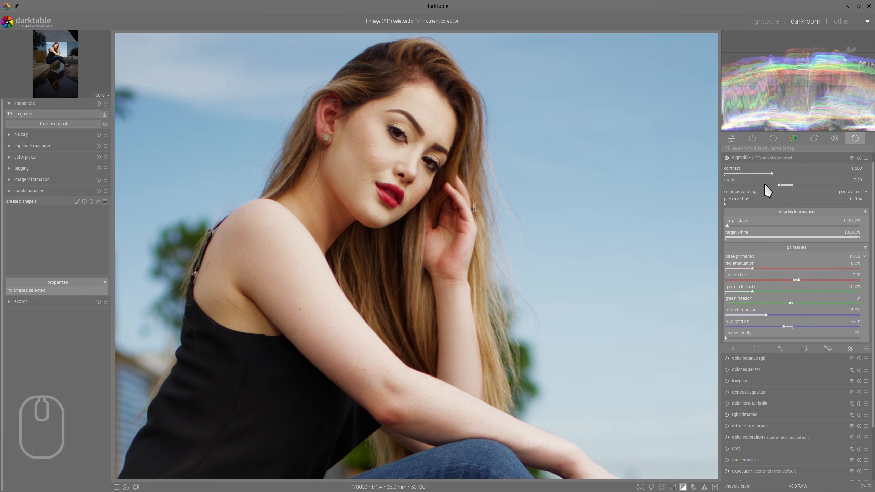
left_click_drag(779, 183, 824, 183)
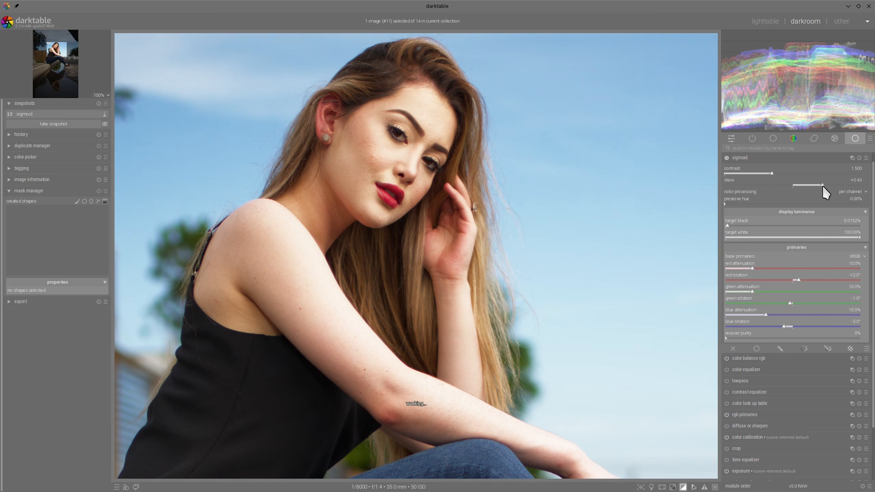
left_click_drag(822, 186, 776, 189)
scroll(453, 157, "up", 1)
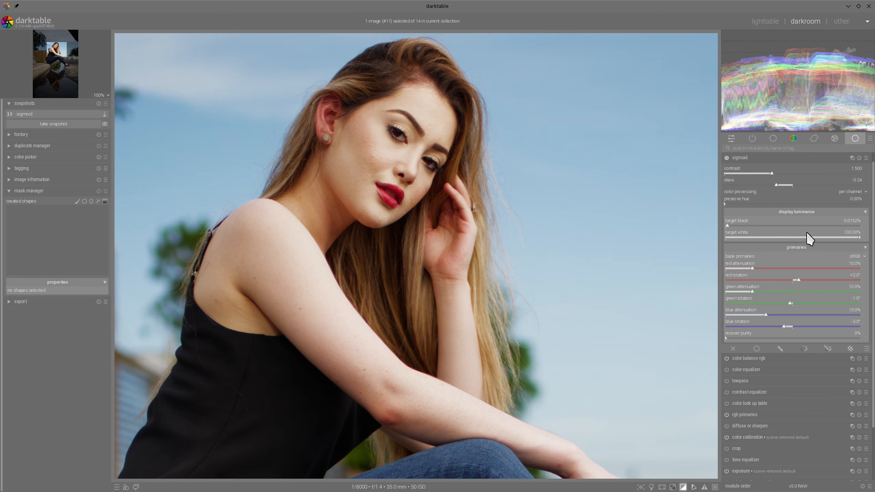
Raise sigmoid's target white to 120% and inspect the highlights on the woman's skin up close.
left_click_drag(861, 243, 867, 243)
scroll(867, 241, "up", 1)
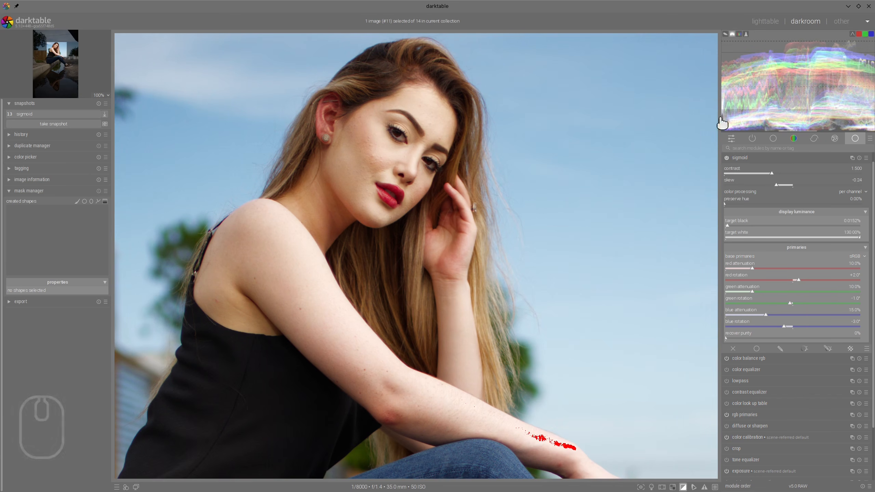
left_click(860, 240)
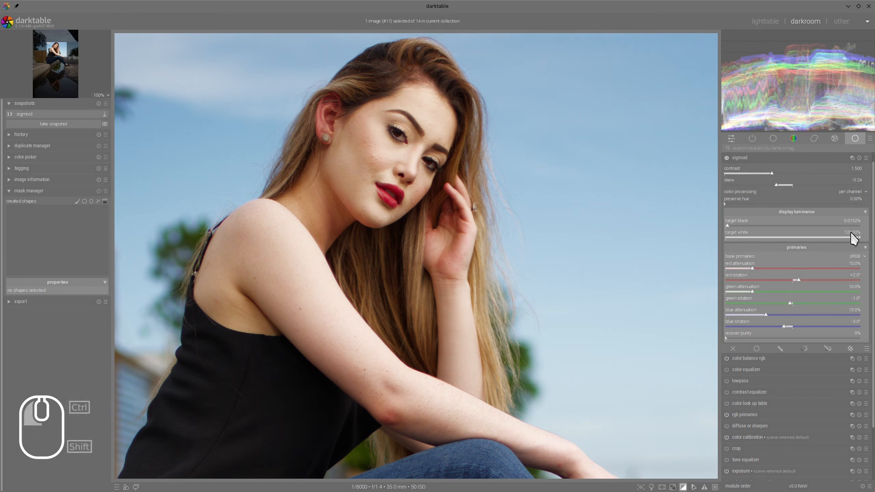
scroll(390, 166, "down", 1)
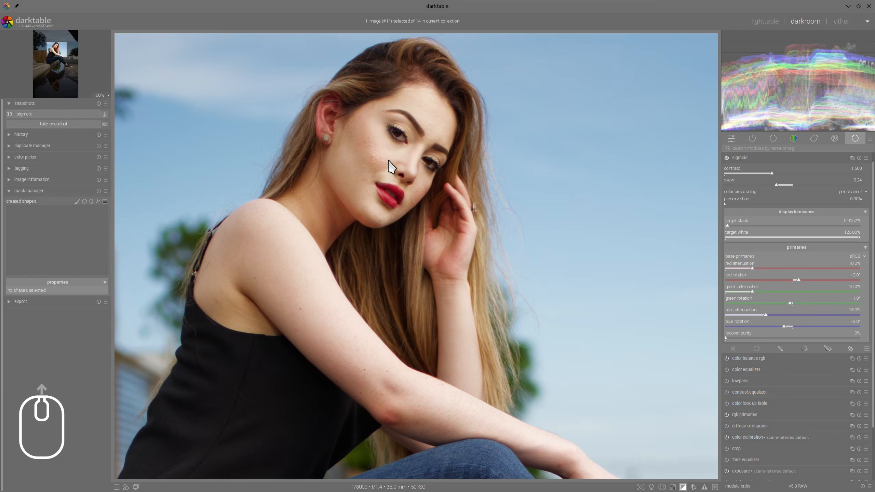
scroll(376, 162, "up", 1)
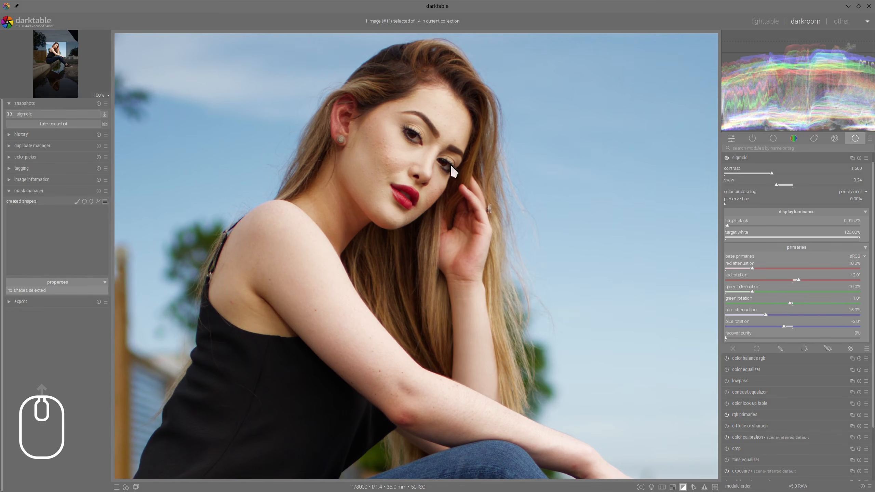
Compare the portrait against the snapshot once more, remove the snapshot, and return to the full-image view.
left_click(40, 113)
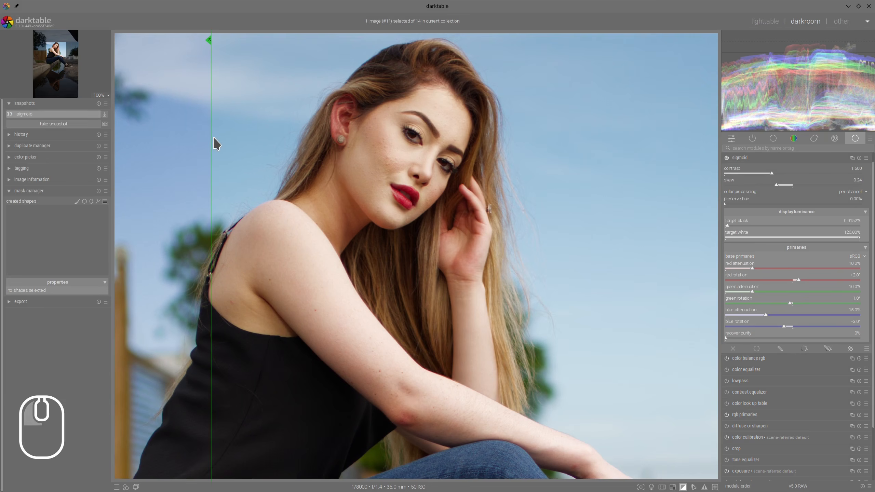
left_click_drag(213, 145, 115, 143)
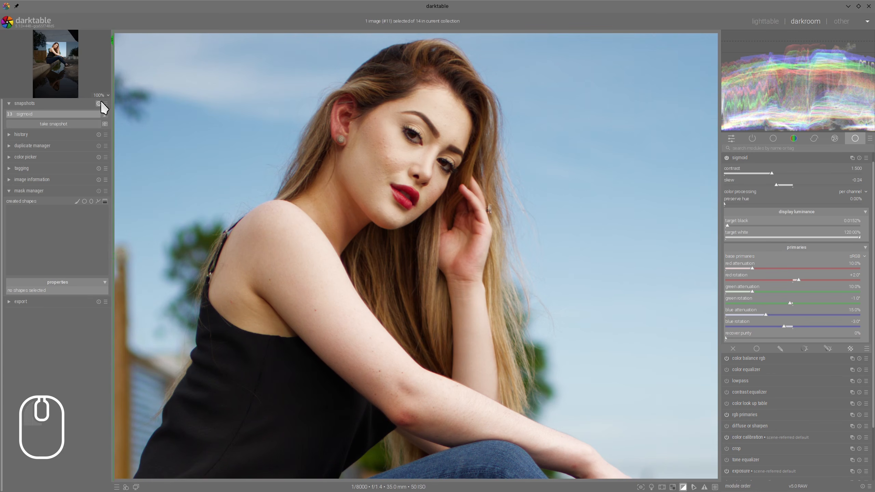
left_click(105, 113)
scroll(344, 184, "down", 3)
scroll(344, 184, "down", 1)
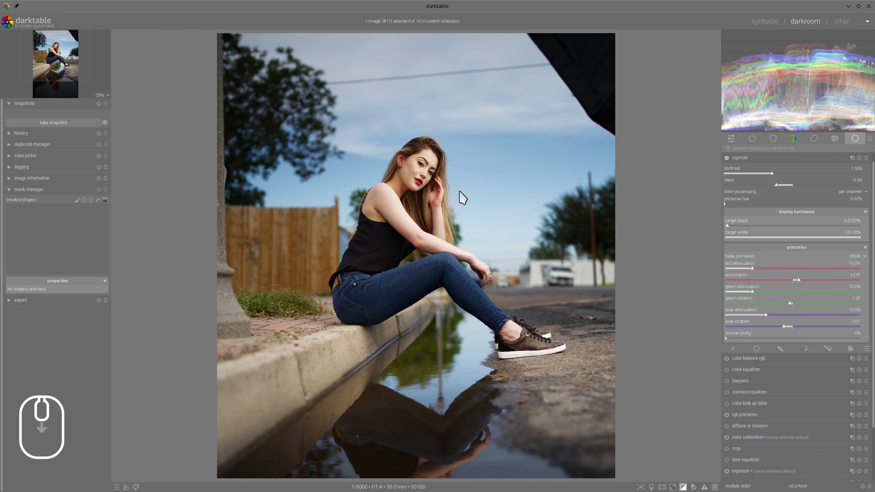
scroll(479, 193, "down", 1)
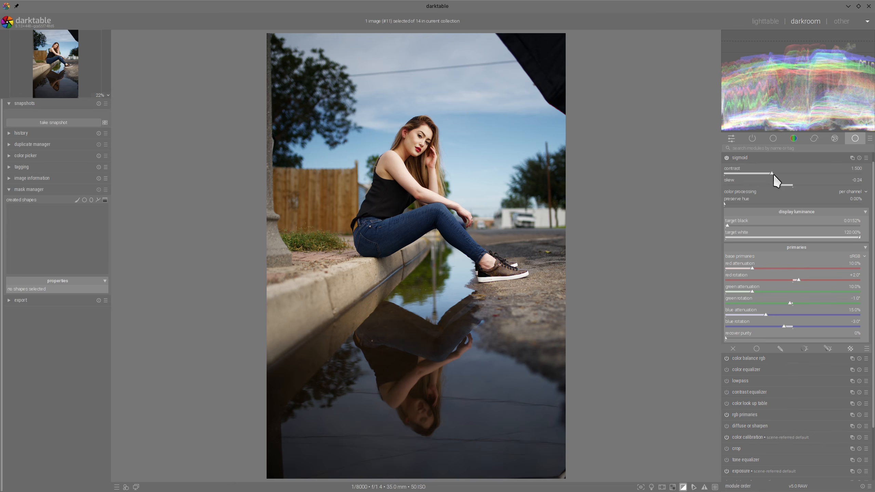
Try raising sigmoid's preserve hue, return it to 0%, and set contrast to about 1.197 and skew to +0.30.
double_click(756, 204)
left_click_drag(820, 204, 709, 207)
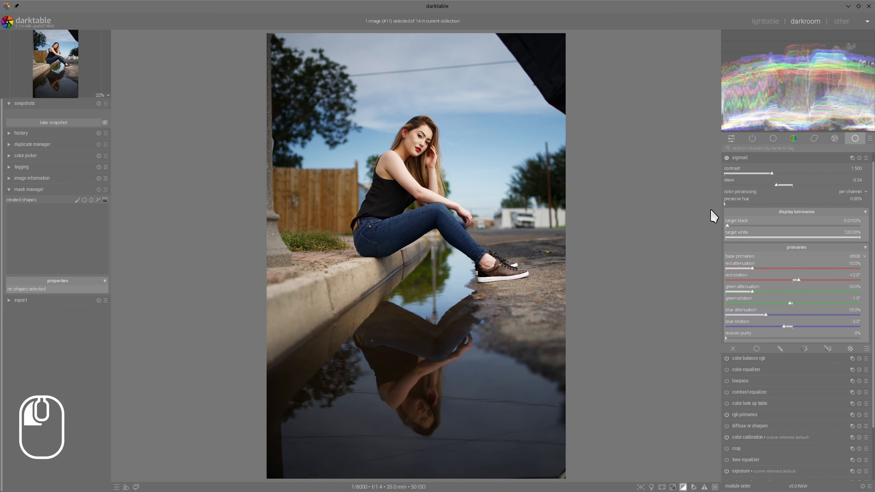
left_click_drag(772, 174, 810, 185)
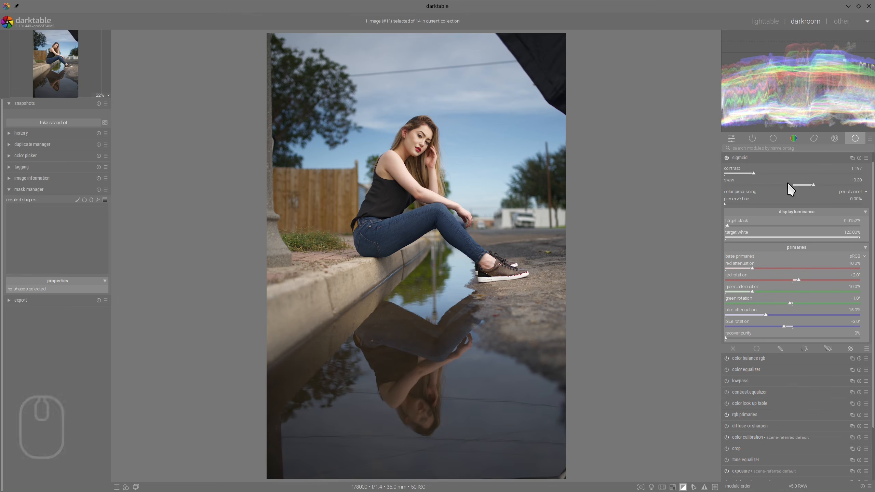
Look through sigmoid's available presets without applying one and examine the woman's skin tones up close.
scroll(448, 165, "up", 1)
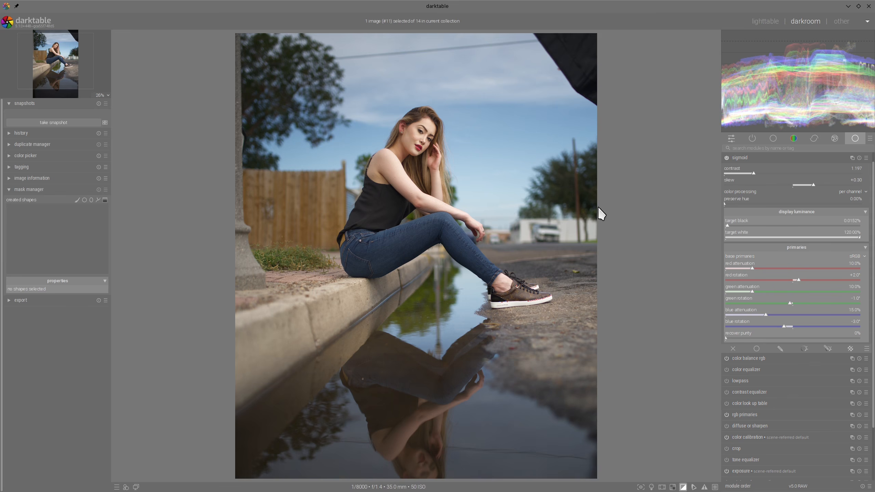
left_click(866, 157)
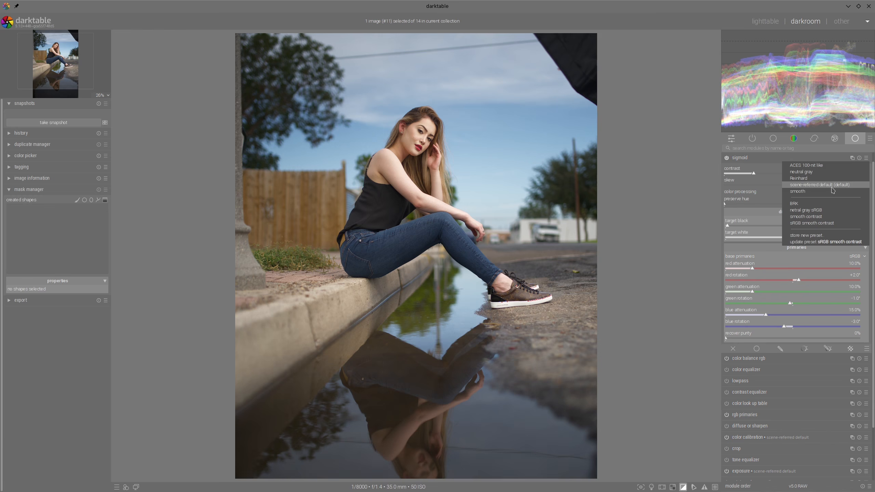
left_click(639, 171)
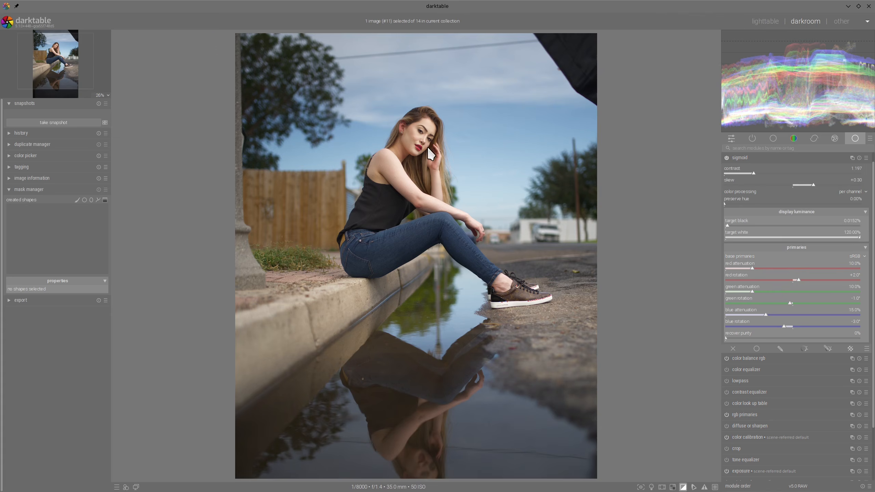
scroll(429, 149, "up", 2)
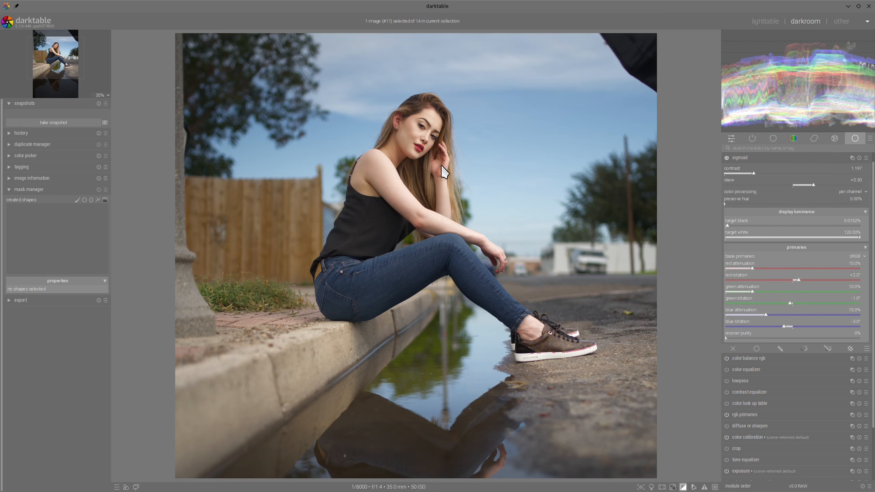
scroll(441, 166, "down", 3)
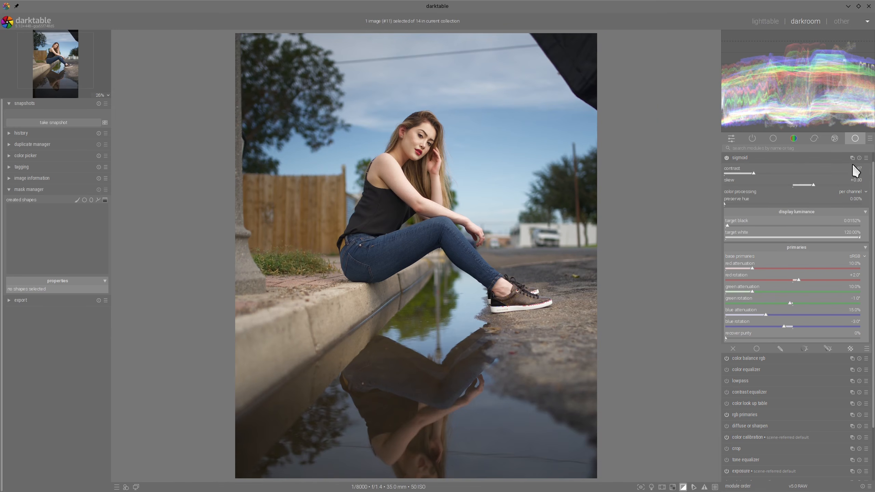
Apply the sRGB smooth contrast preset to sigmoid and inspect the woman's face and arms up close.
left_click(866, 158)
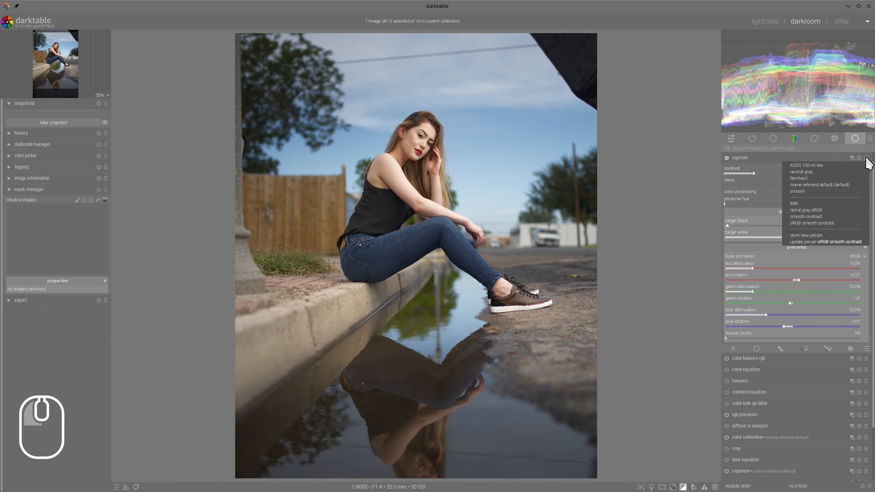
left_click(829, 223)
scroll(454, 165, "up", 4)
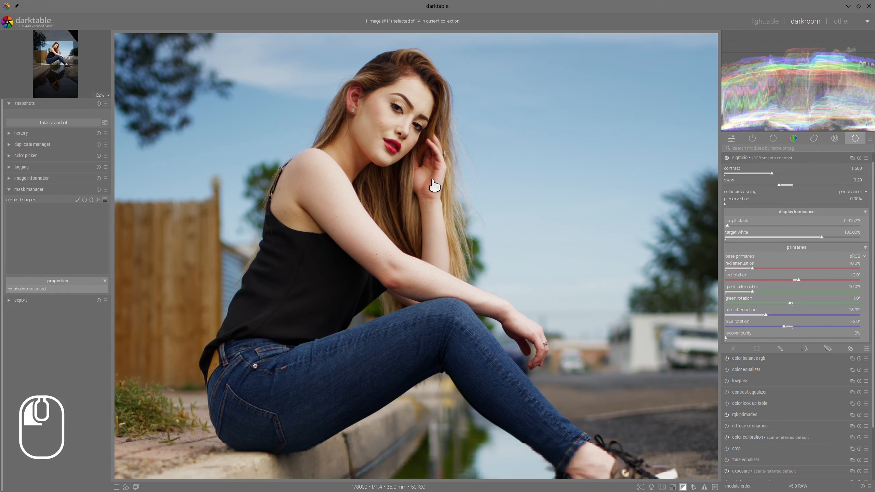
left_click_drag(432, 240, 436, 186)
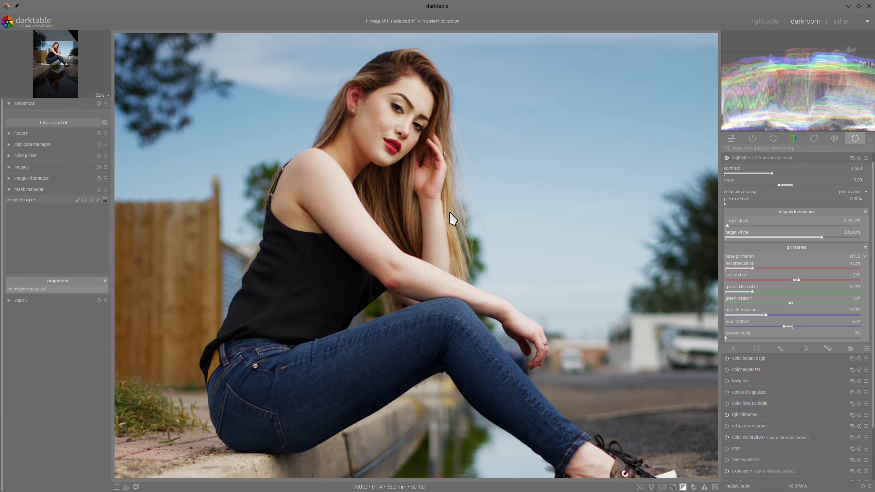
scroll(452, 218, "down", 4)
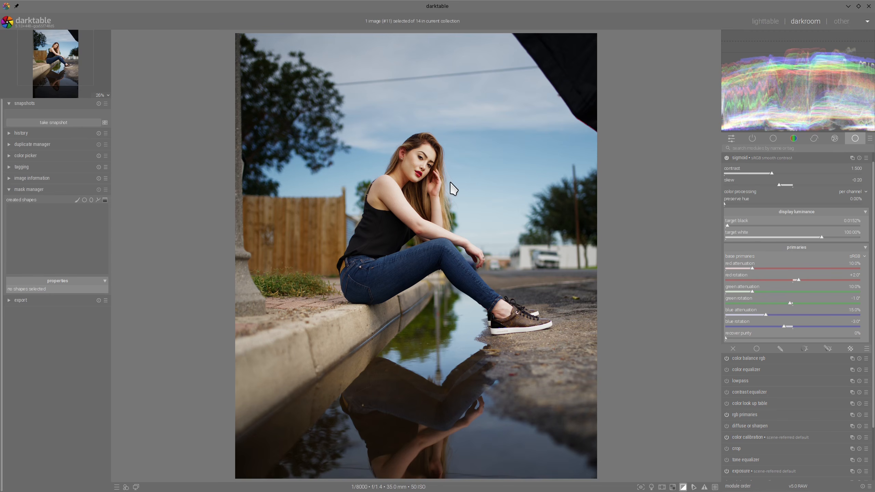
scroll(452, 192, "up", 1)
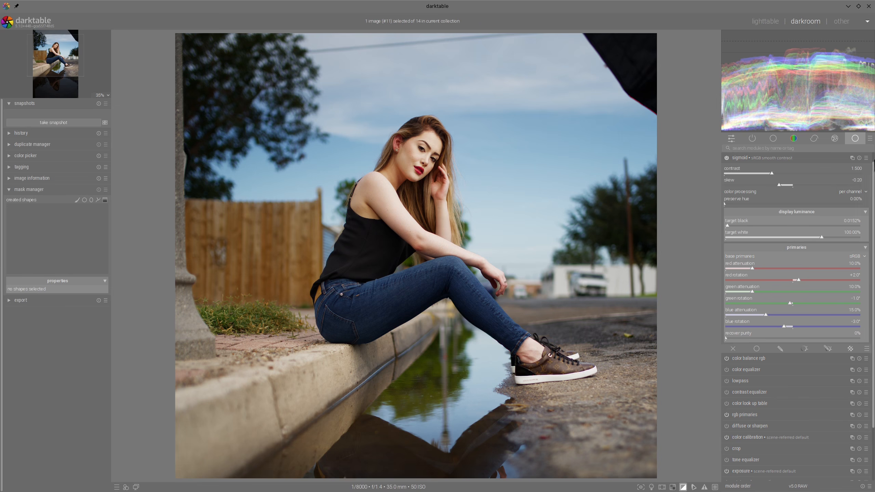
Check sigmoid's preset list again, view the full image, and collapse the sigmoid module.
left_click(866, 159)
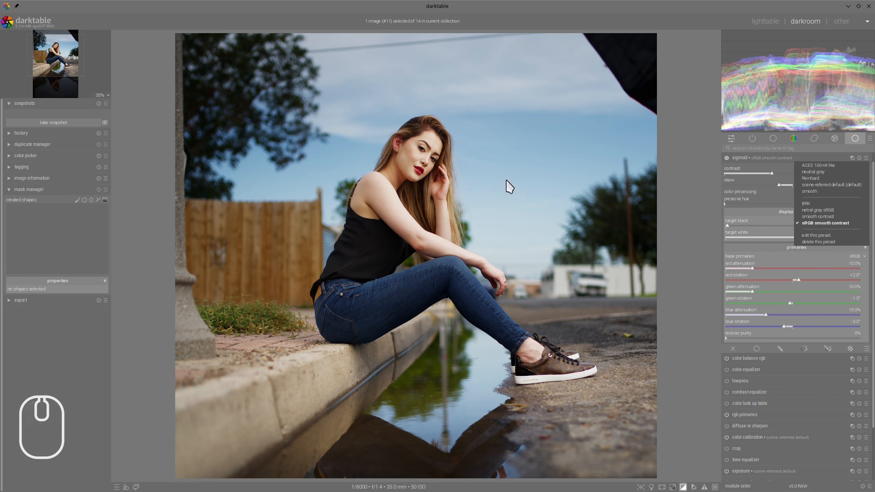
left_click(463, 177)
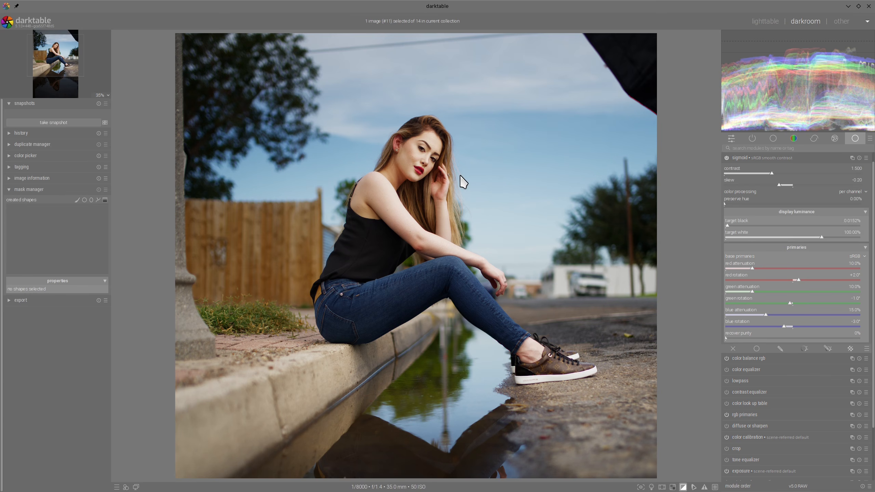
scroll(463, 182, "down", 1)
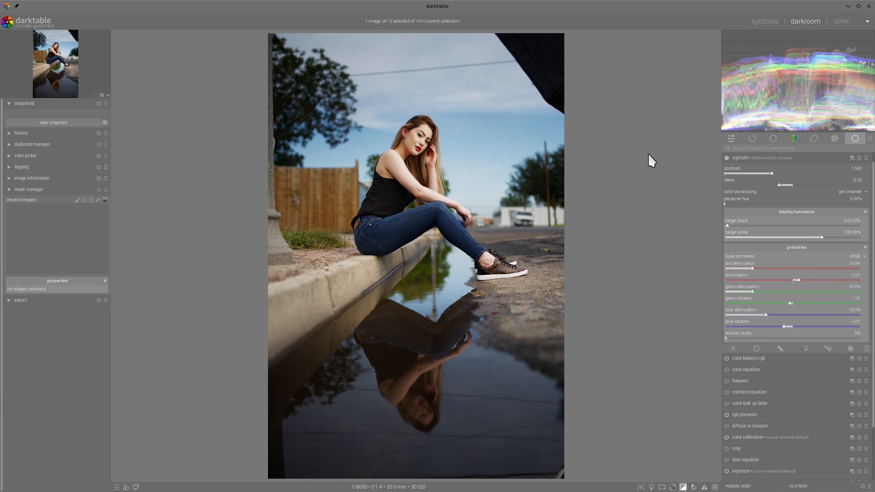
left_click(742, 158)
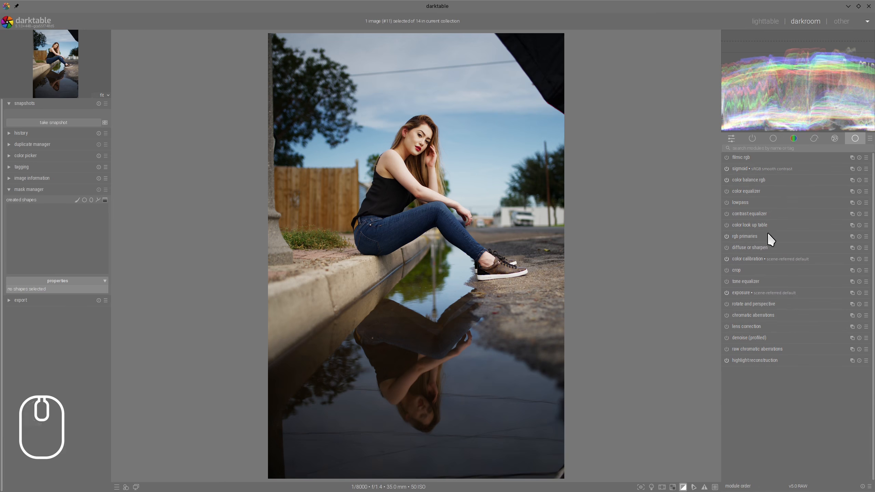